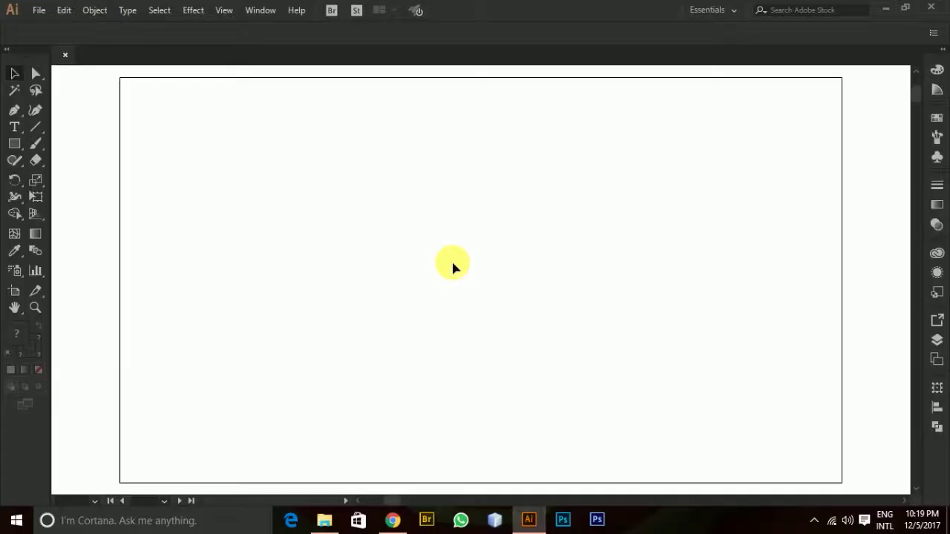
Place the low-poly bison head image from the file folder into the bison document and dismiss the crop tip.
{"action": "left_click", "coordinate": [324, 520]}
{"action": "left_click_drag", "start_coordinate": [517, 104], "coordinate": [455, 309]}
{"action": "key", "text": "alt+Tab"}
{"action": "left_click", "coordinate": [455, 309]}
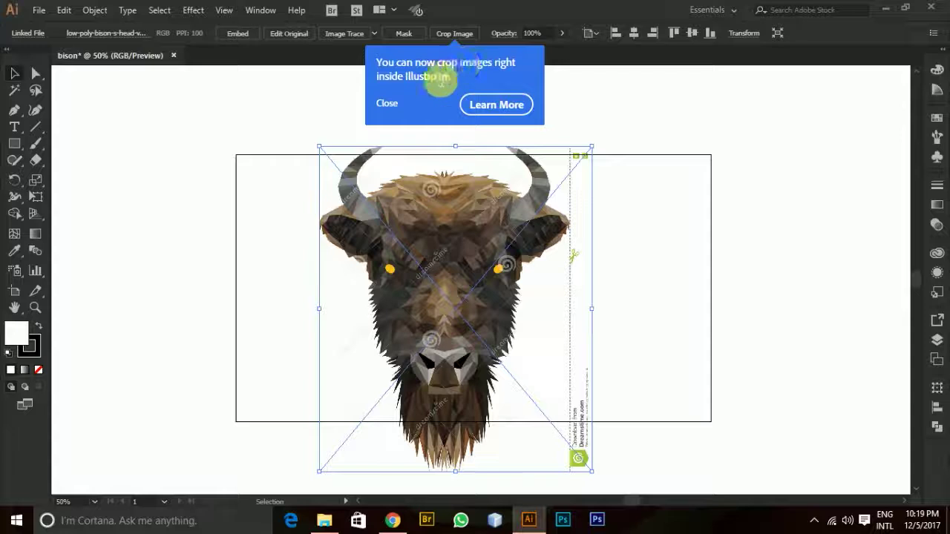
{"action": "left_click", "coordinate": [582, 89]}
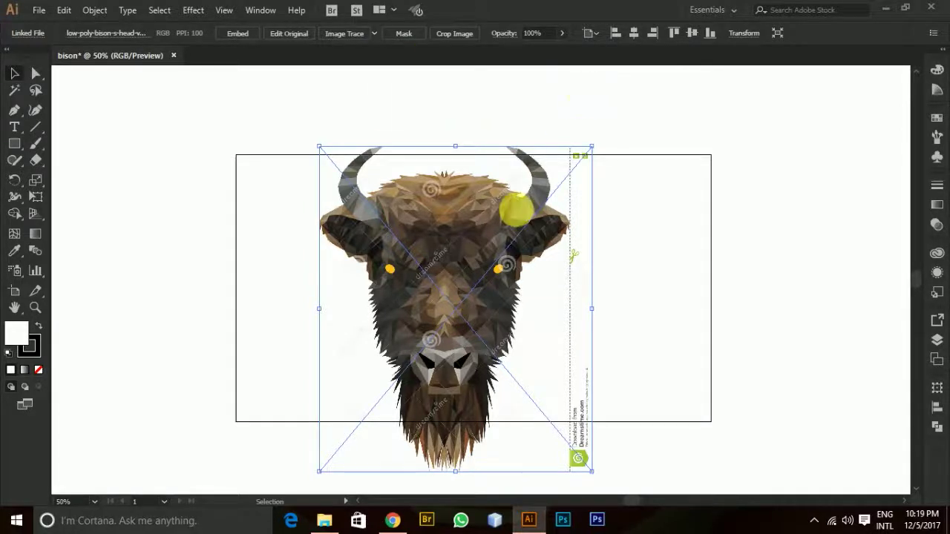
Scale the bison image down proportionally and move it so it fits inside the artboard.
{"action": "scroll", "coordinate": [492, 198], "scroll_direction": "down", "scroll_amount": 1}
{"action": "scroll", "coordinate": [483, 357], "scroll_direction": "up", "scroll_amount": 1}
{"action": "left_click_drag", "start_coordinate": [592, 391], "coordinate": [565, 354]}
{"action": "left_click_drag", "start_coordinate": [469, 263], "coordinate": [464, 221]}
{"action": "scroll", "coordinate": [584, 202], "scroll_direction": "up", "scroll_amount": 1}
{"action": "scroll", "coordinate": [584, 199], "scroll_direction": "up", "scroll_amount": 1}
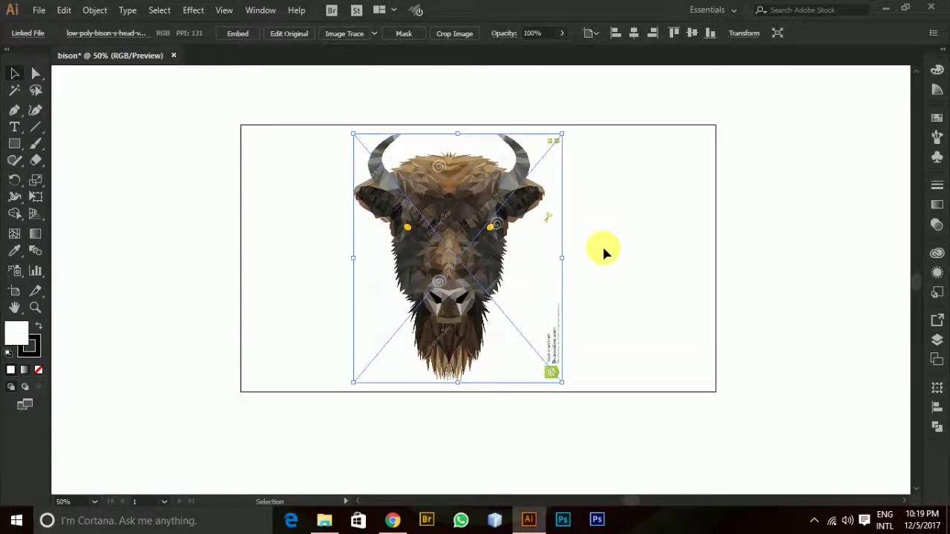
Lock Layer 1 containing the bison image and add a new layer above it.
{"action": "left_click", "coordinate": [934, 421]}
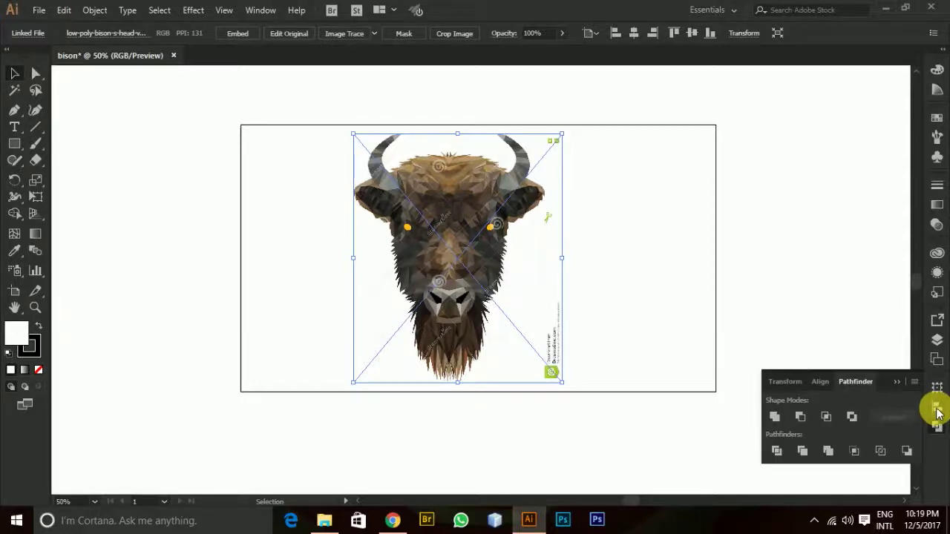
{"action": "left_click", "coordinate": [935, 408]}
{"action": "left_click", "coordinate": [938, 389]}
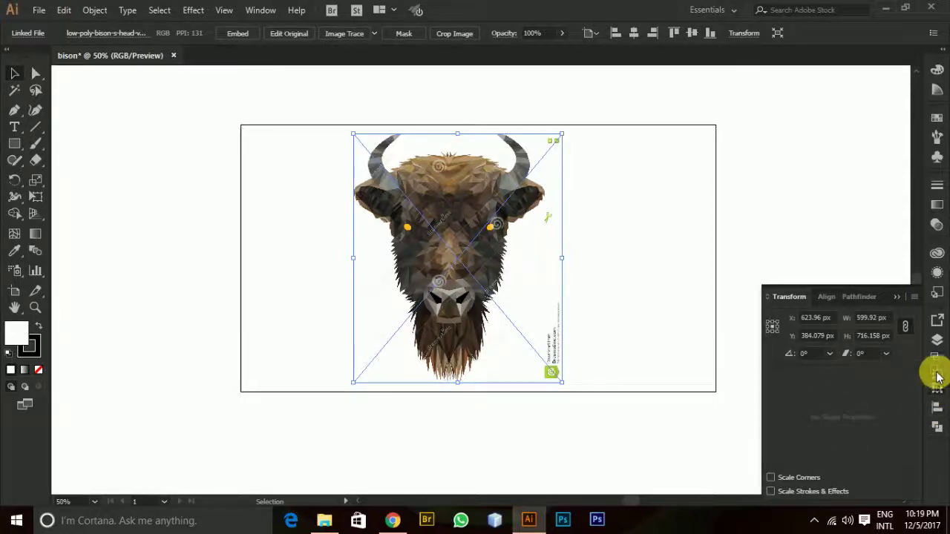
{"action": "left_click", "coordinate": [937, 360]}
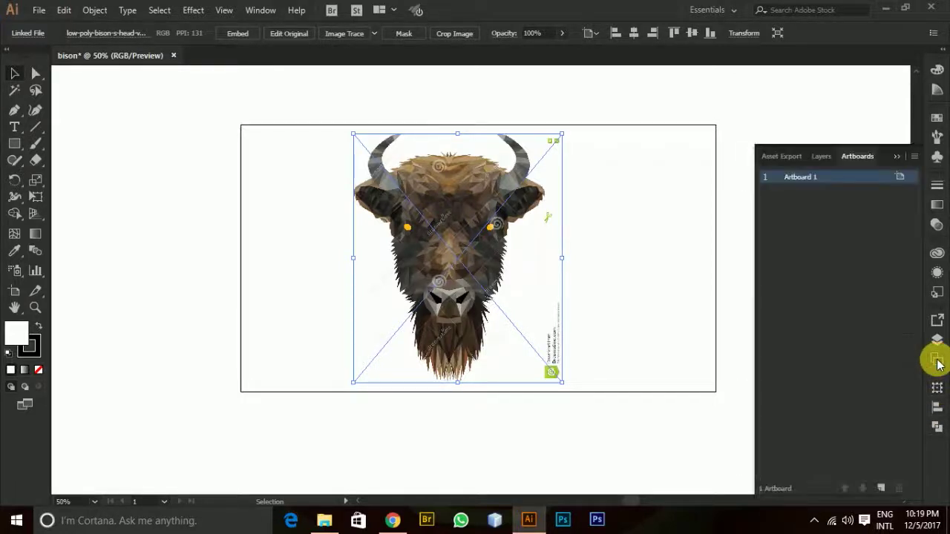
{"action": "left_click", "coordinate": [817, 157]}
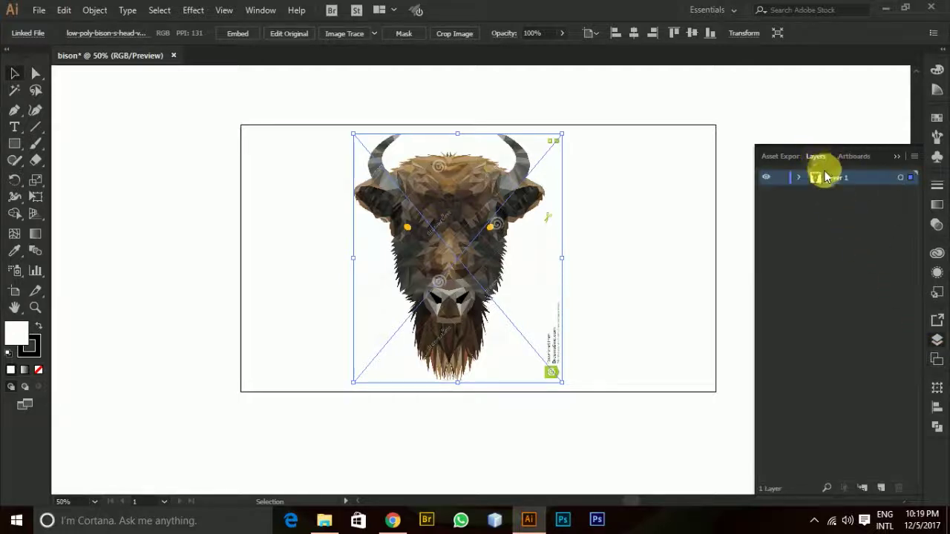
{"action": "left_click", "coordinate": [781, 178]}
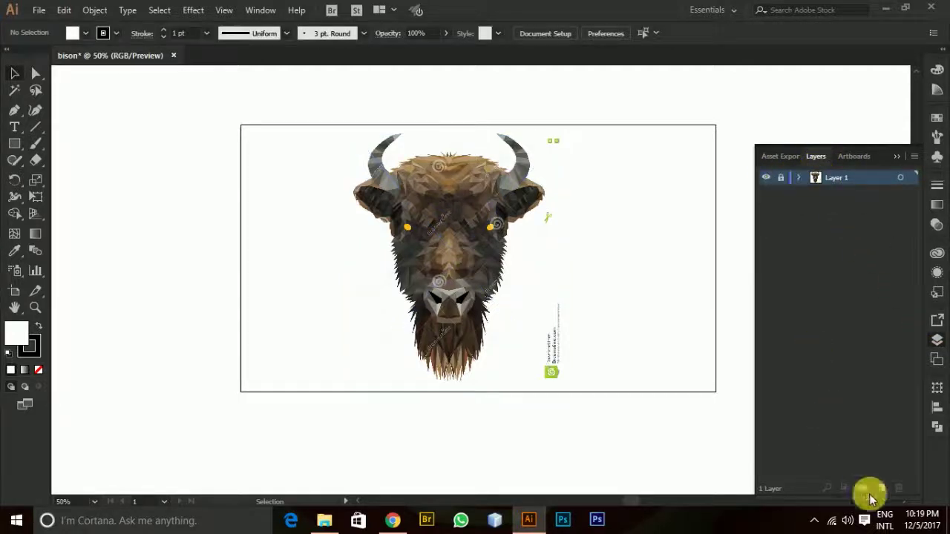
{"action": "left_click", "coordinate": [881, 488]}
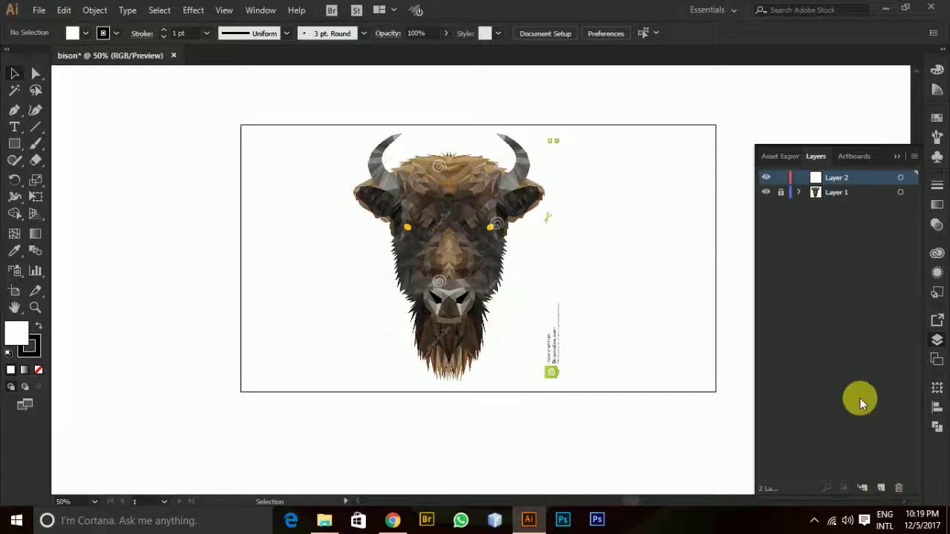
Unlock Layer 1 and turn it into a template layer with images dimmed to 50%.
{"action": "left_click", "coordinate": [852, 197]}
{"action": "left_click", "coordinate": [781, 193]}
{"action": "double_click", "coordinate": [880, 192]}
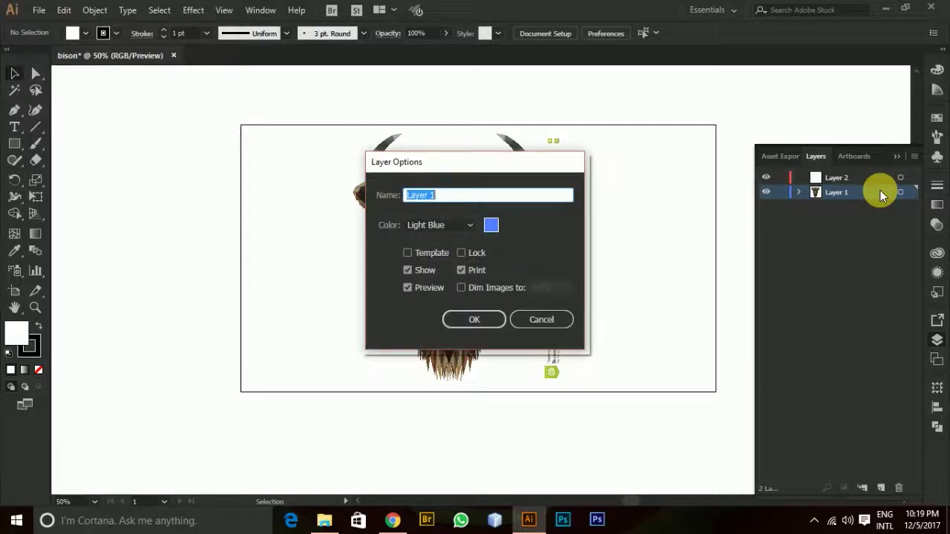
{"action": "left_click", "coordinate": [408, 253]}
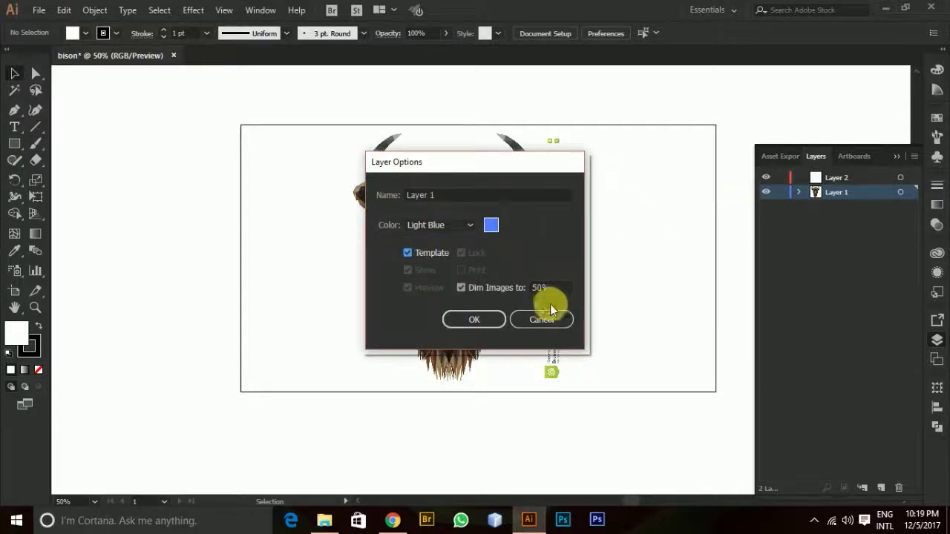
{"action": "left_click", "coordinate": [472, 325]}
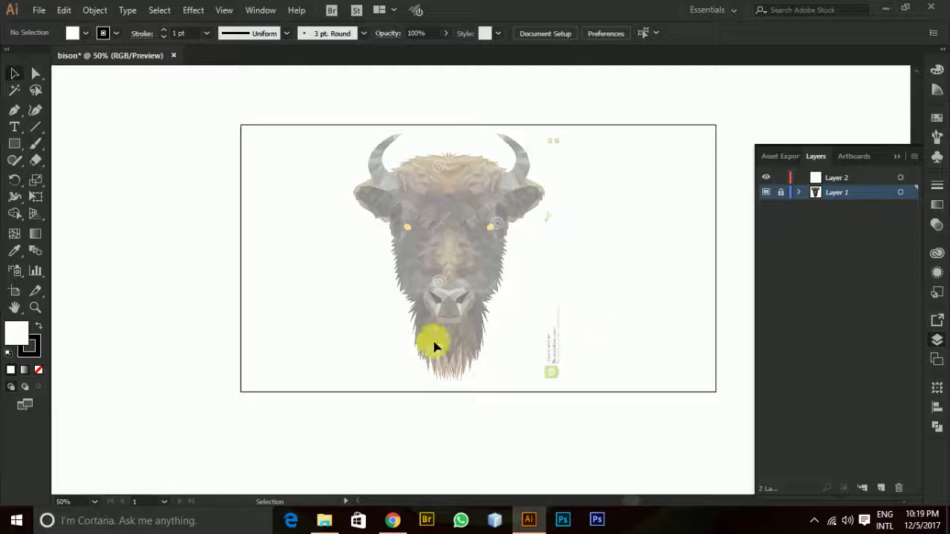
Make Layer 2 the active layer and lock the vertical guide running through the centre of the bison head.
{"action": "left_click", "coordinate": [855, 177]}
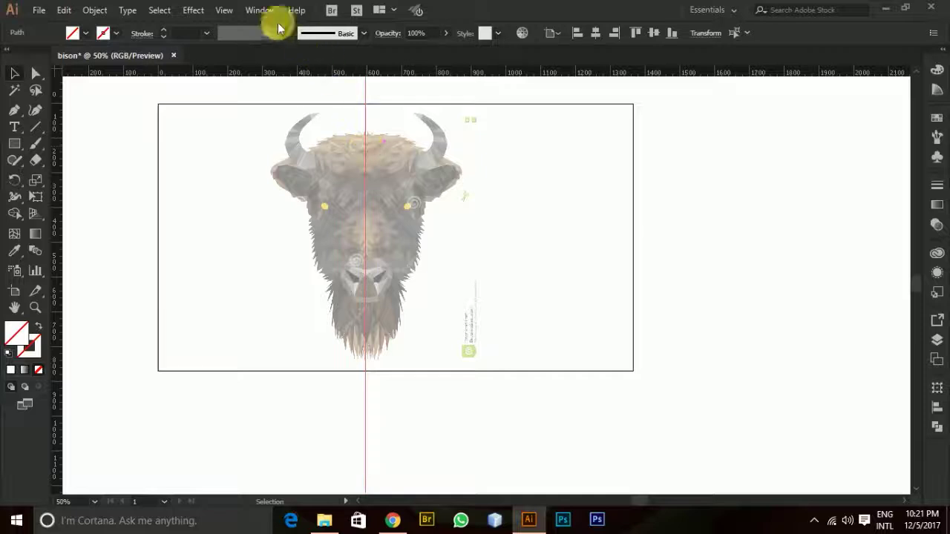
{"action": "left_click", "coordinate": [218, 10]}
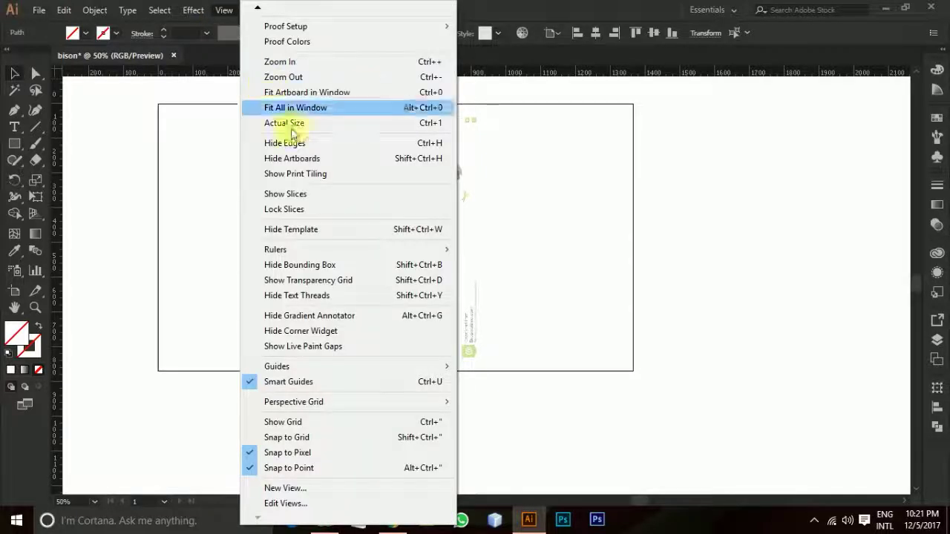
{"action": "mouse_move", "coordinate": [451, 248]}
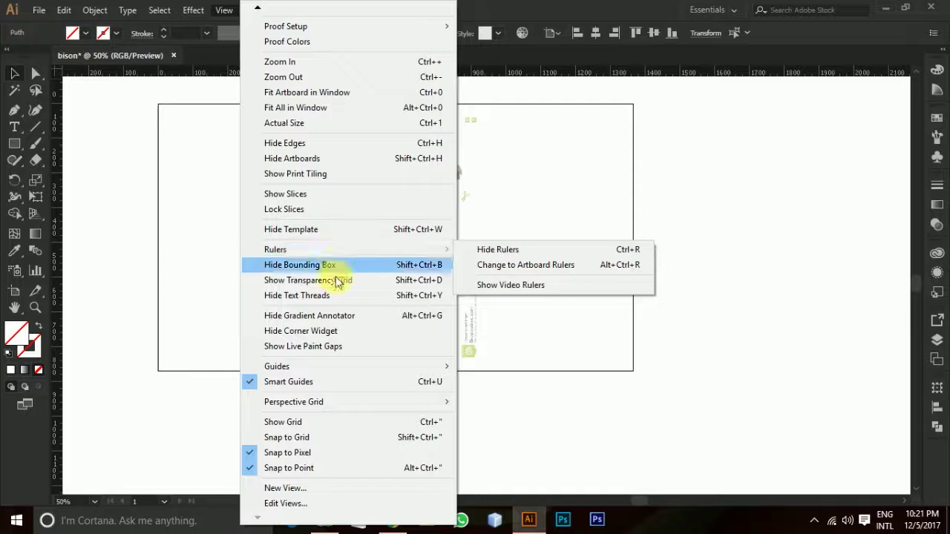
{"action": "mouse_move", "coordinate": [338, 373]}
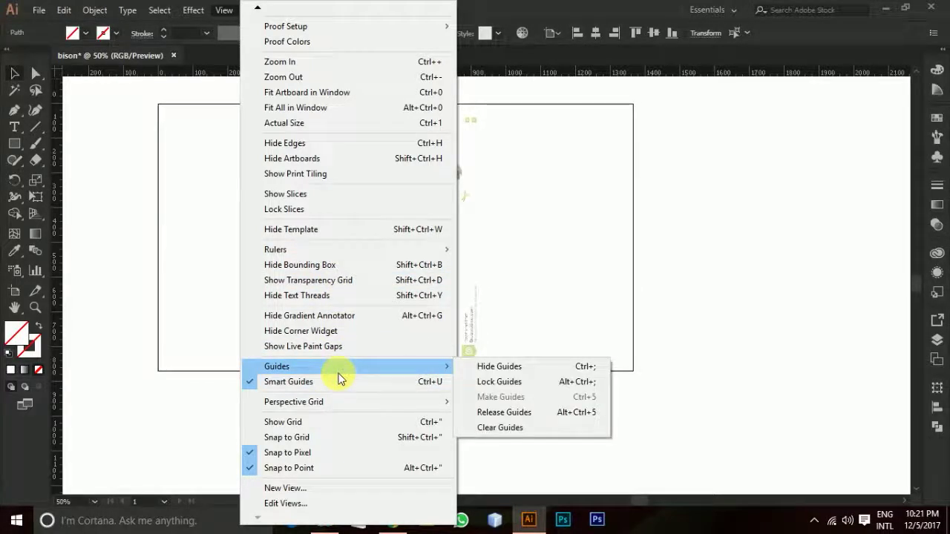
{"action": "left_click", "coordinate": [552, 382]}
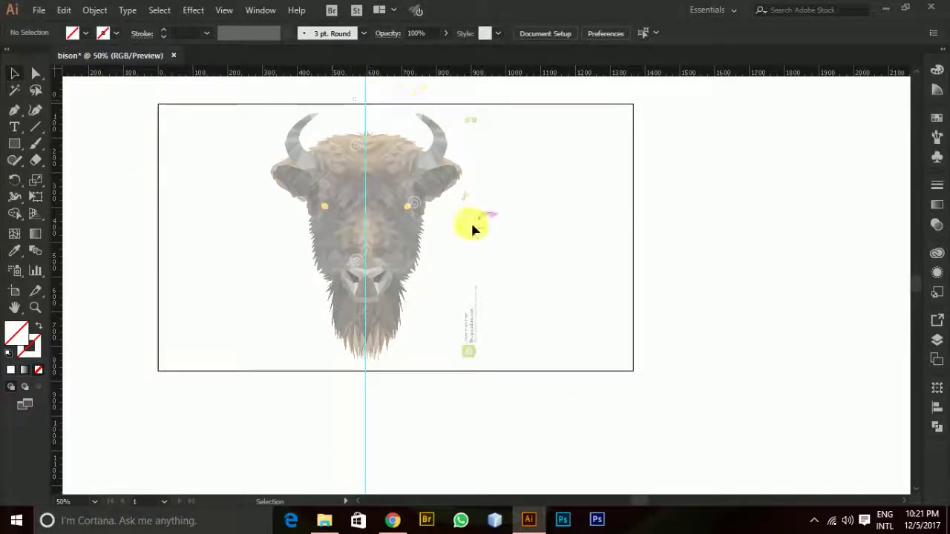
Start a Pen path at the beard's lower tip on the centre guide and trace up the beard's left edge to the jaw.
{"action": "scroll", "coordinate": [361, 450], "scroll_direction": "up", "scroll_amount": 3}
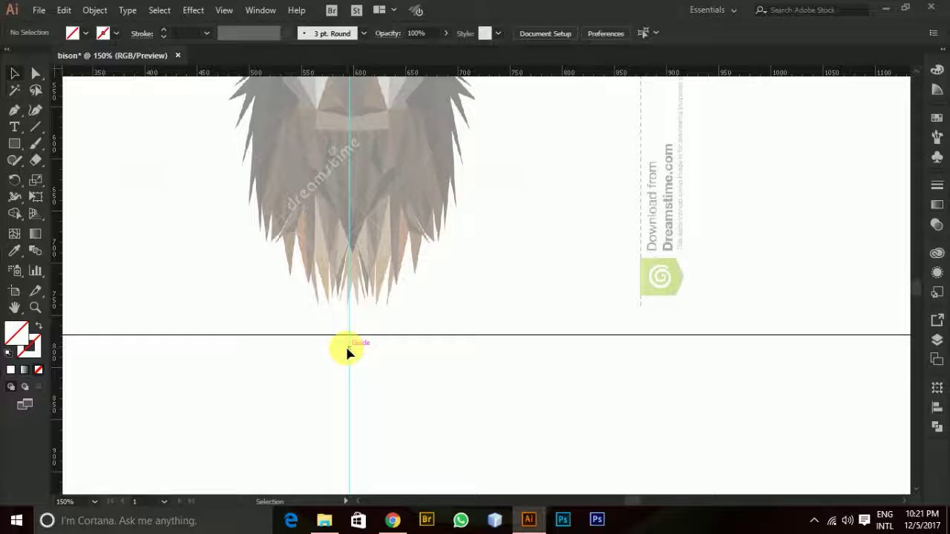
{"action": "left_click", "coordinate": [14, 109]}
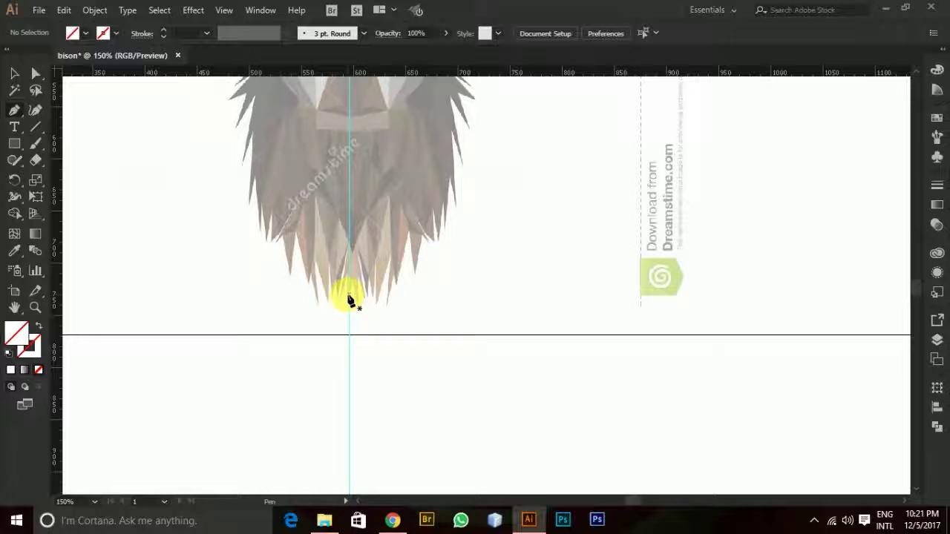
{"action": "left_click", "coordinate": [348, 295]}
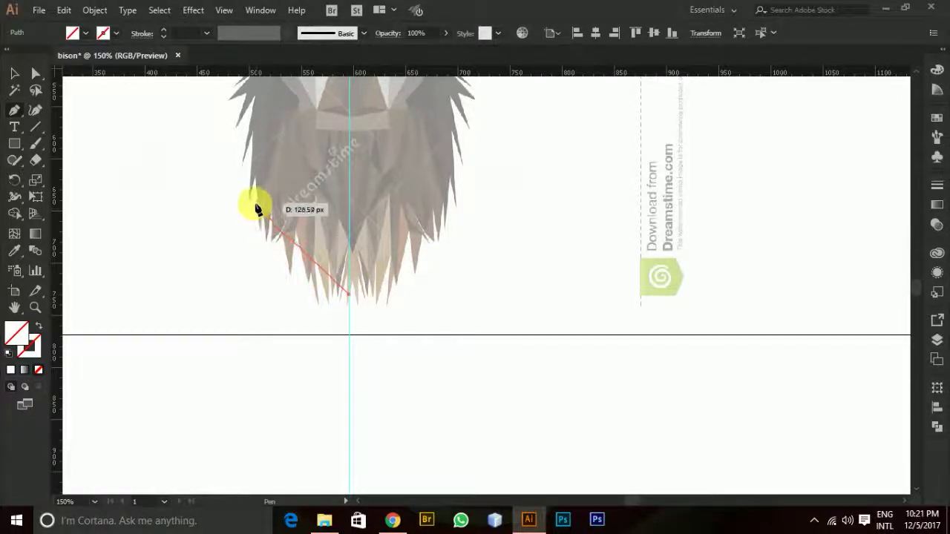
{"action": "left_click", "coordinate": [256, 208]}
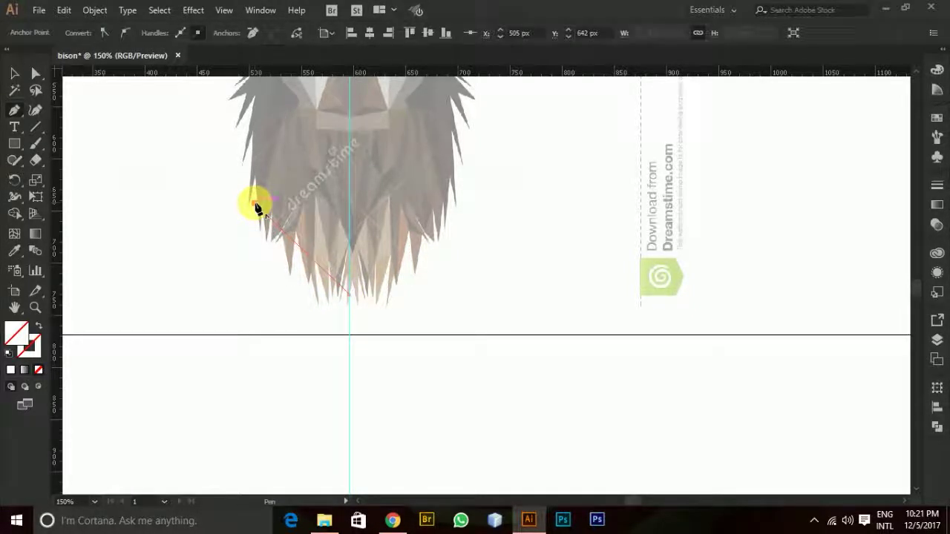
{"action": "scroll", "coordinate": [256, 209], "scroll_direction": "up", "scroll_amount": 1}
{"action": "scroll", "coordinate": [256, 208], "scroll_direction": "up", "scroll_amount": 2}
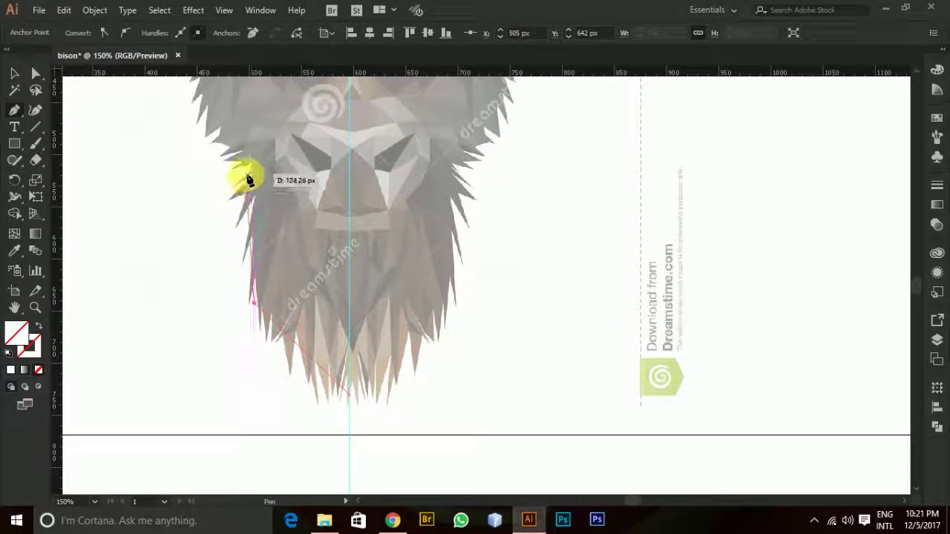
{"action": "left_click", "coordinate": [255, 172]}
Continue the path with a curve from the jaw up the left cheek to just below the eye level.
{"action": "scroll", "coordinate": [253, 178], "scroll_direction": "up", "scroll_amount": 4}
{"action": "scroll", "coordinate": [252, 178], "scroll_direction": "left", "scroll_amount": 1}
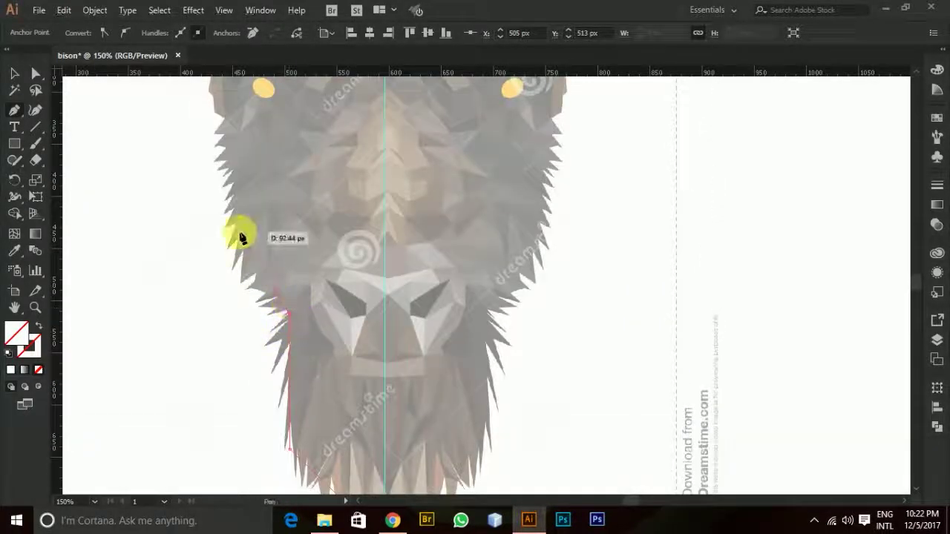
{"action": "left_click_drag", "start_coordinate": [236, 237], "coordinate": [235, 183]}
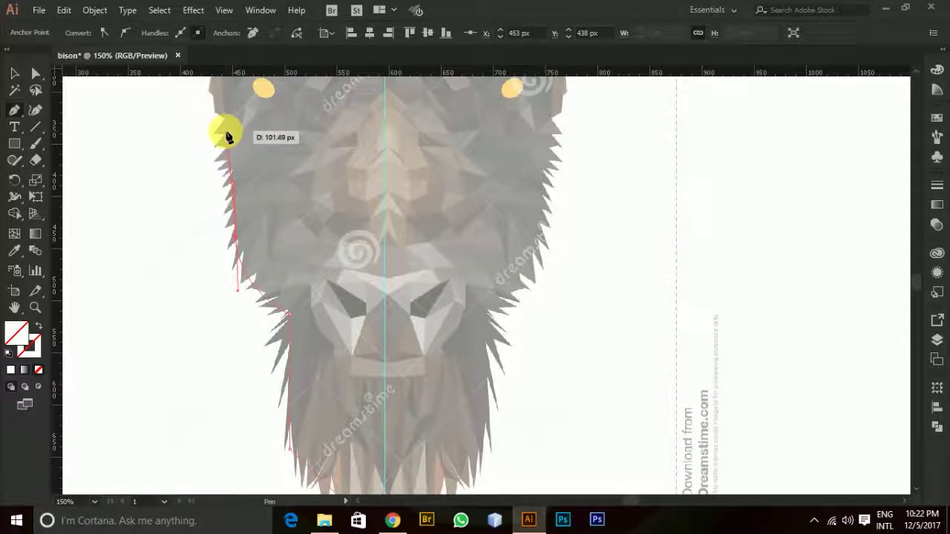
{"action": "left_click", "coordinate": [225, 132]}
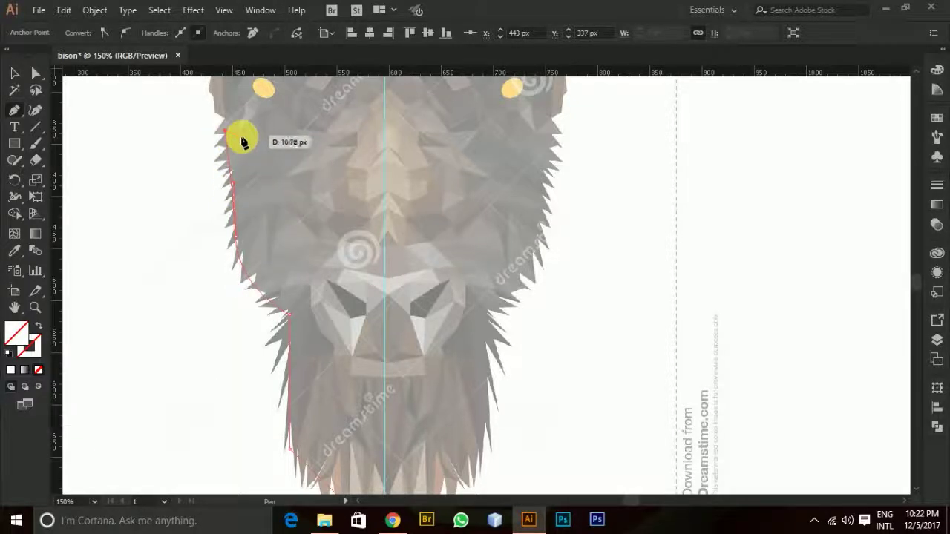
Extend the path to the base of the left ear, curve it to the ear's outer tip, and remove the outgoing handle there.
{"action": "scroll", "coordinate": [236, 141], "scroll_direction": "up", "scroll_amount": 3}
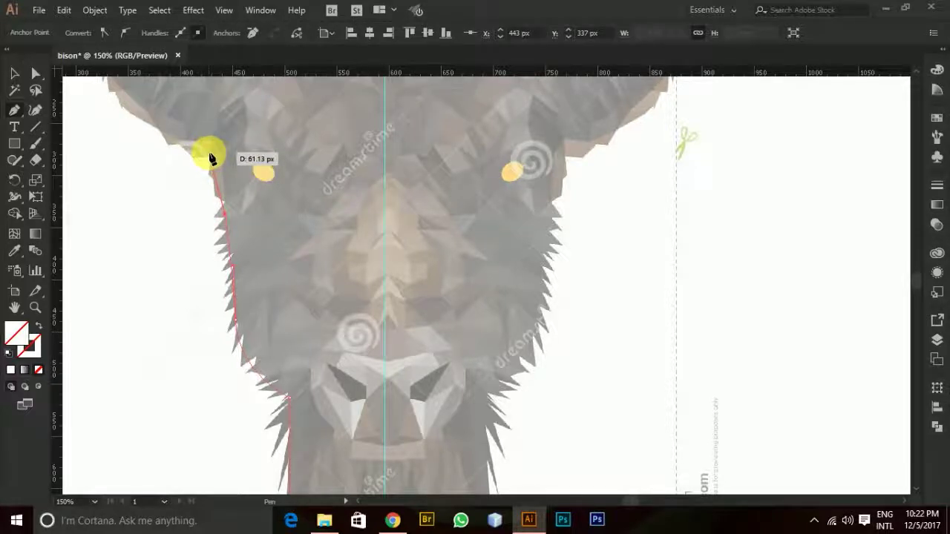
{"action": "scroll", "coordinate": [200, 178], "scroll_direction": "up", "scroll_amount": 2}
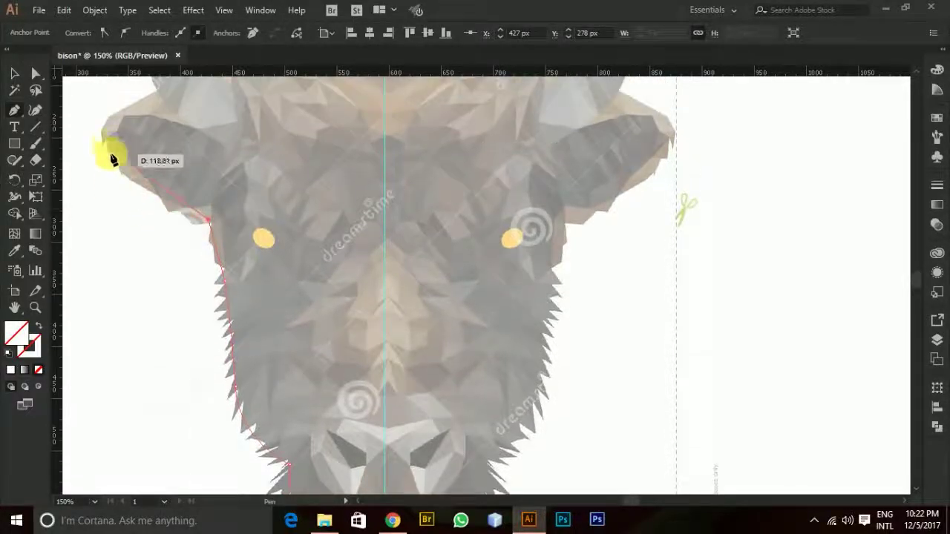
{"action": "left_click_drag", "start_coordinate": [102, 137], "coordinate": [92, 96]}
{"action": "scroll", "coordinate": [93, 106], "scroll_direction": "up", "scroll_amount": 4}
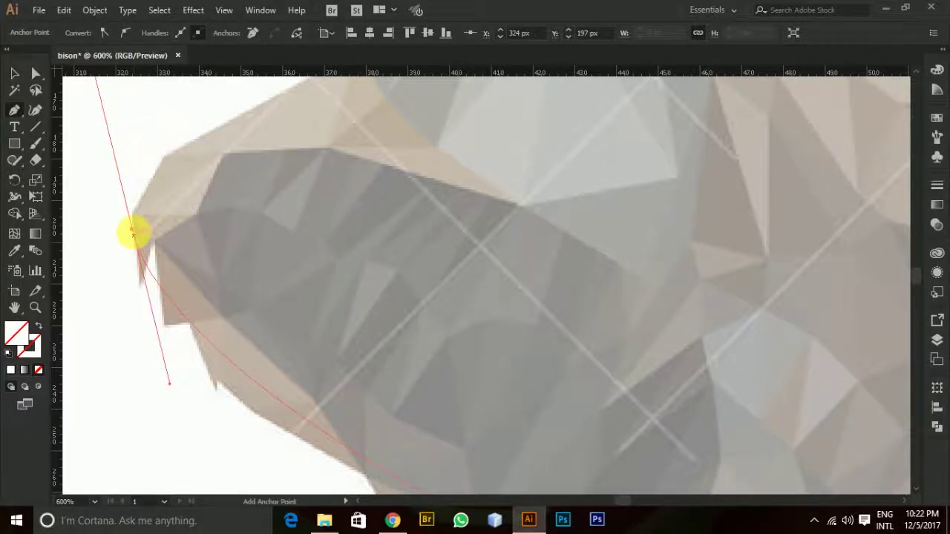
{"action": "left_click", "coordinate": [135, 225]}
Add a straight path segment from the left ear tip across the horn's base to the edge of the head hair.
{"action": "scroll", "coordinate": [349, 133], "scroll_direction": "up", "scroll_amount": 5}
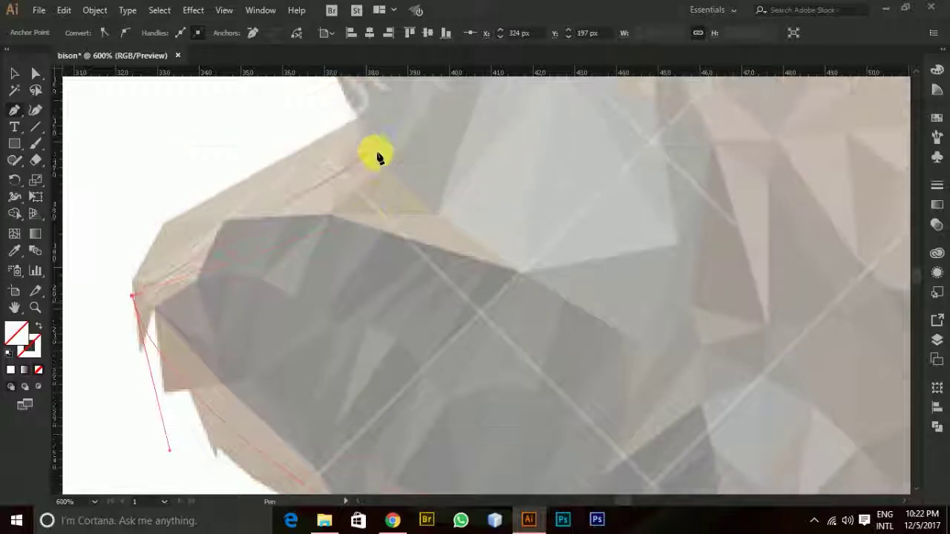
{"action": "scroll", "coordinate": [368, 240], "scroll_direction": "up", "scroll_amount": 2}
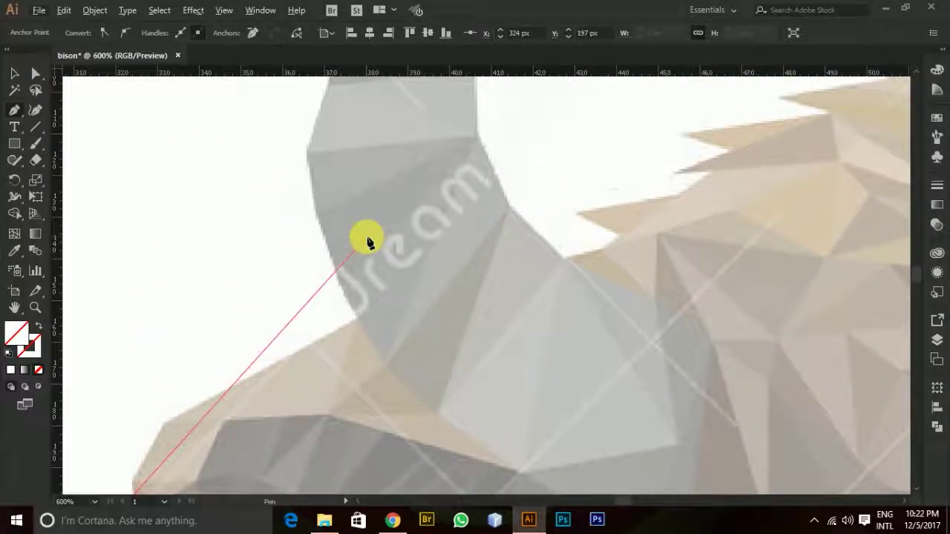
{"action": "scroll", "coordinate": [370, 246], "scroll_direction": "down", "scroll_amount": 1}
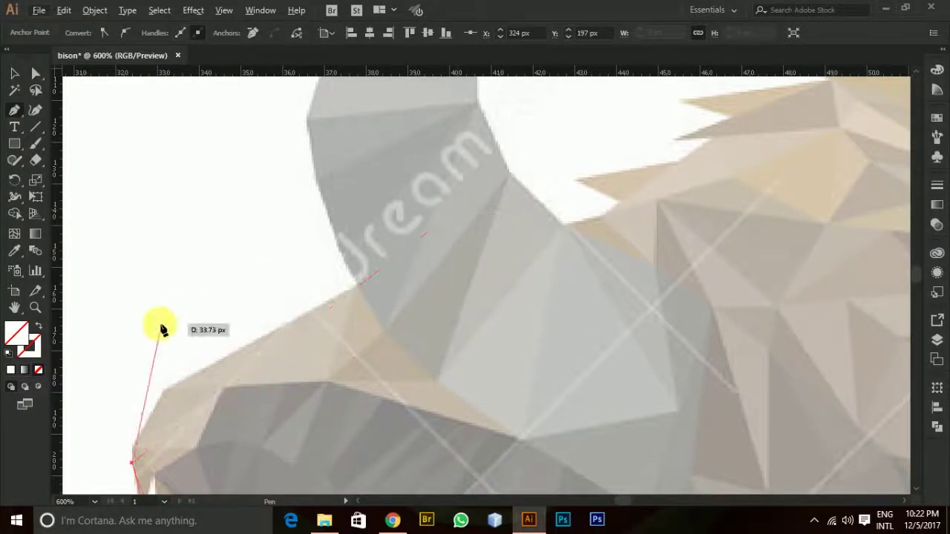
{"action": "left_click", "coordinate": [643, 211]}
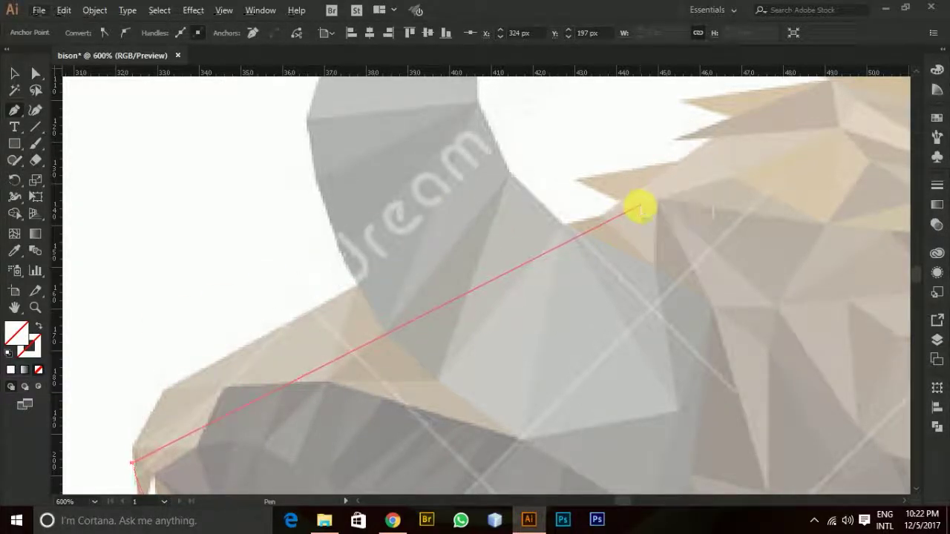
{"action": "scroll", "coordinate": [642, 212], "scroll_direction": "right", "scroll_amount": 2}
{"action": "scroll", "coordinate": [643, 211], "scroll_direction": "right", "scroll_amount": 2}
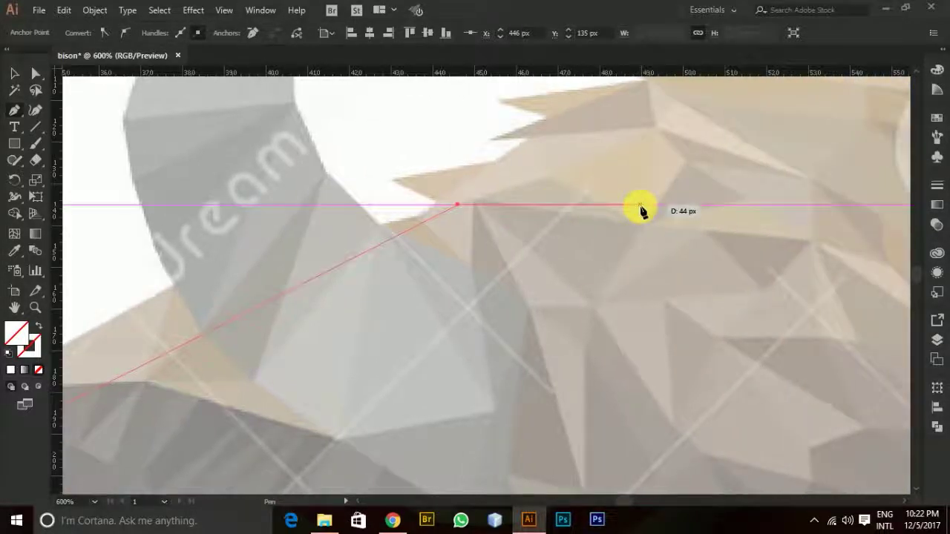
Curve the path from the head hair's edge over the top of the head to the centre guide and remove the outgoing handle.
{"action": "scroll", "coordinate": [641, 208], "scroll_direction": "up", "scroll_amount": 4}
{"action": "scroll", "coordinate": [643, 276], "scroll_direction": "right", "scroll_amount": 6}
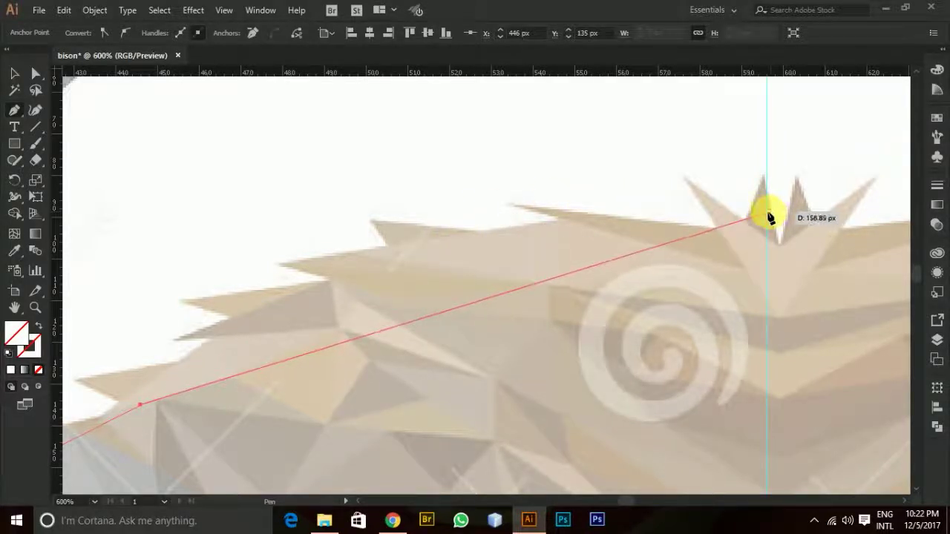
{"action": "left_click_drag", "start_coordinate": [768, 215], "coordinate": [928, 225]}
{"action": "scroll", "coordinate": [825, 236], "scroll_direction": "left", "scroll_amount": 6}
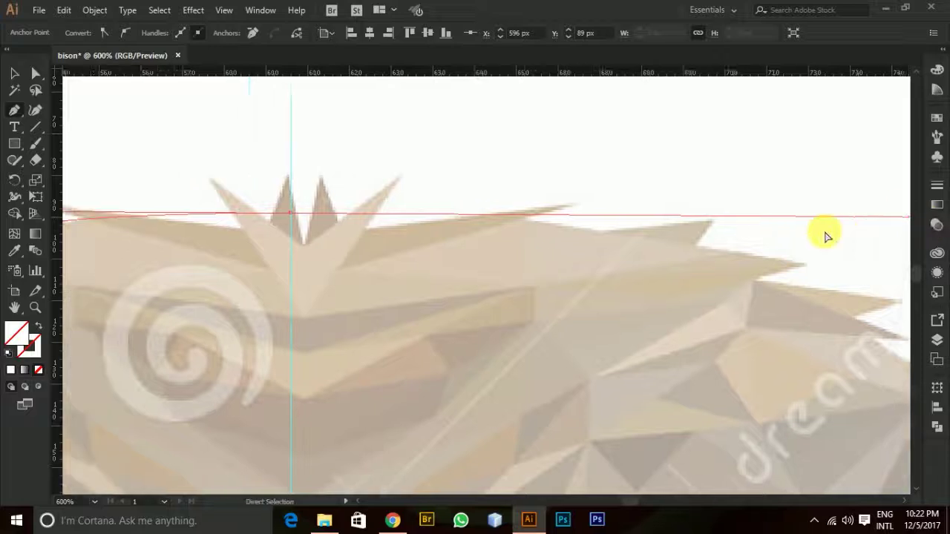
{"action": "scroll", "coordinate": [825, 236], "scroll_direction": "left", "scroll_amount": 10}
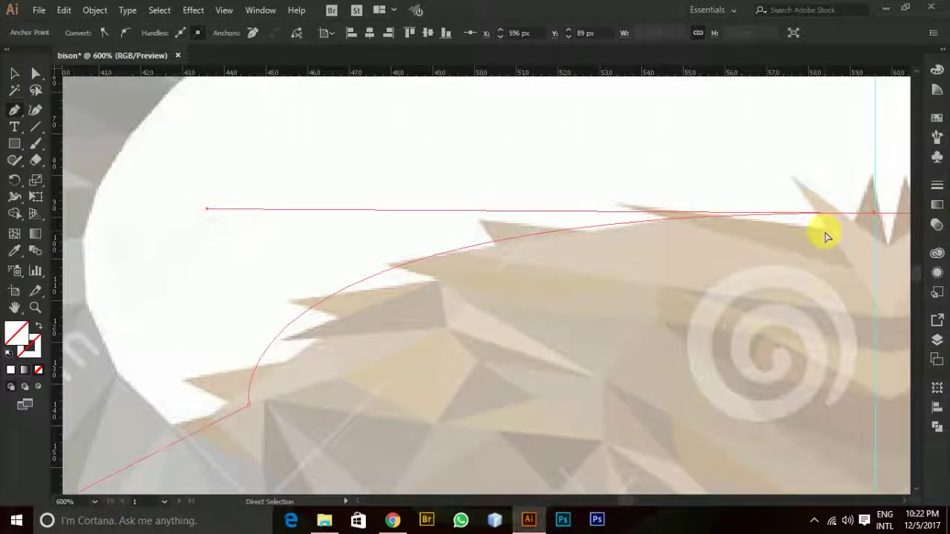
{"action": "scroll", "coordinate": [697, 250], "scroll_direction": "left", "scroll_amount": 4}
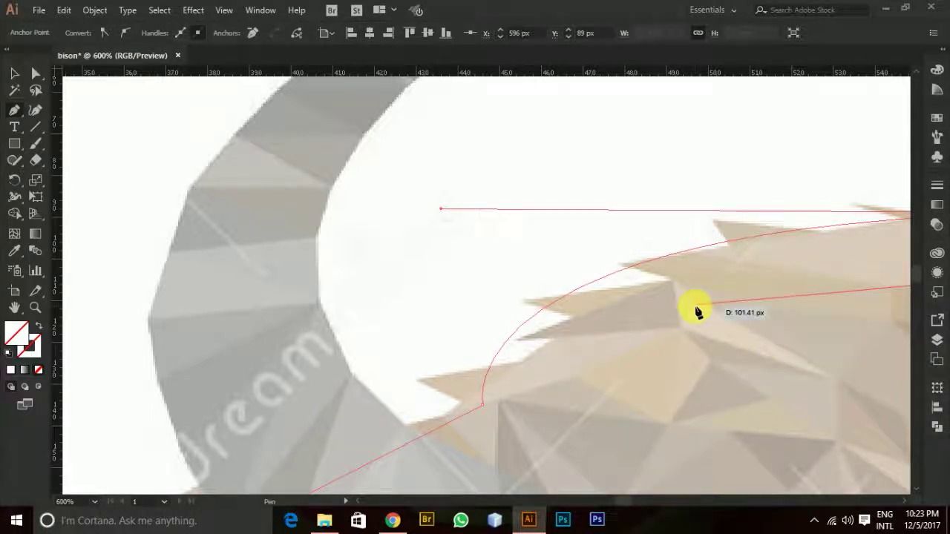
{"action": "scroll", "coordinate": [694, 312], "scroll_direction": "right", "scroll_amount": 6}
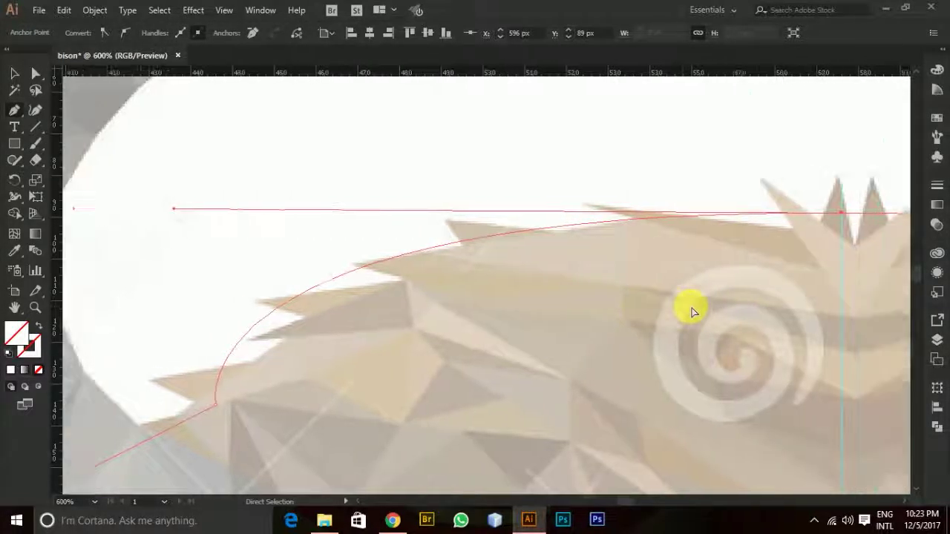
{"action": "scroll", "coordinate": [690, 371], "scroll_direction": "down", "scroll_amount": 1}
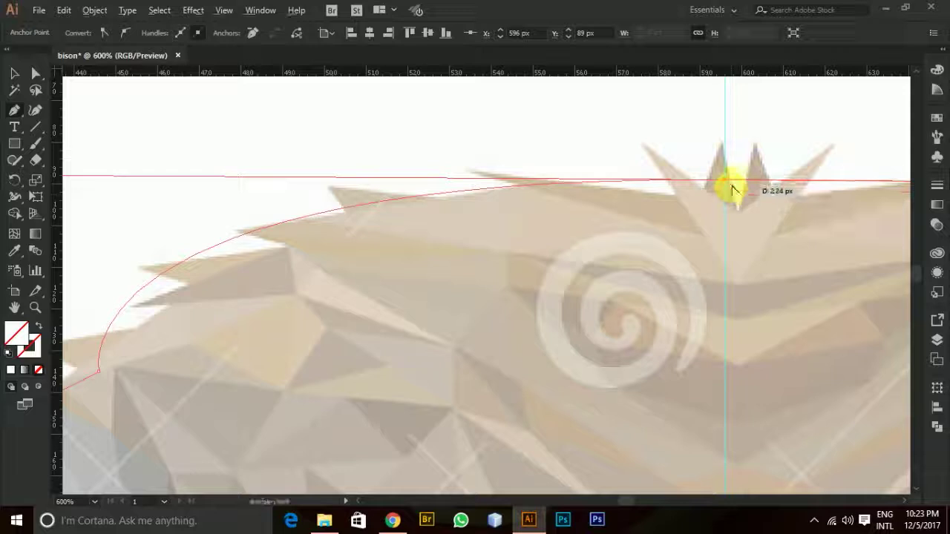
{"action": "left_click", "coordinate": [723, 180]}
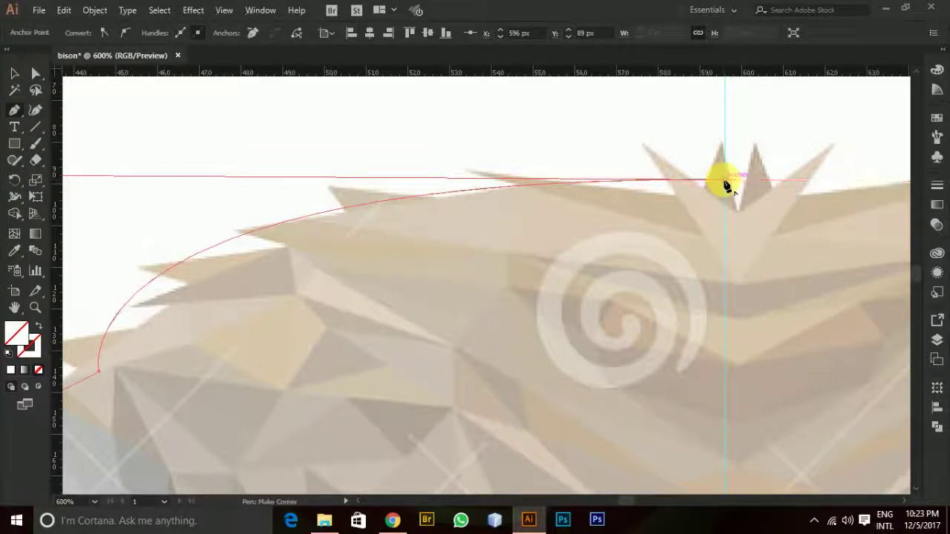
Close the half-head path with a straight segment down the centre guide to its starting point at the beard's lower tip.
{"action": "scroll", "coordinate": [727, 268], "scroll_direction": "down", "scroll_amount": 8}
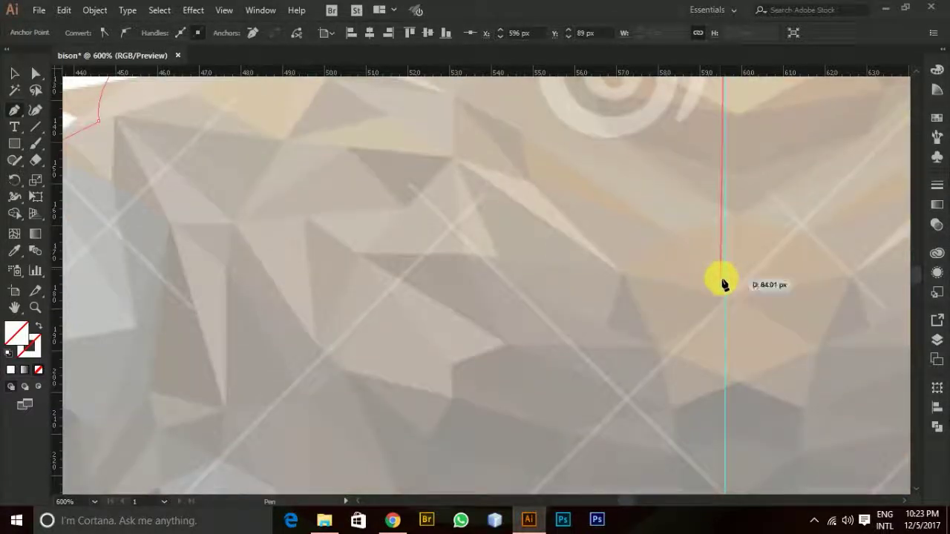
{"action": "scroll", "coordinate": [742, 281], "scroll_direction": "down", "scroll_amount": 10}
{"action": "scroll", "coordinate": [746, 284], "scroll_direction": "down", "scroll_amount": 6}
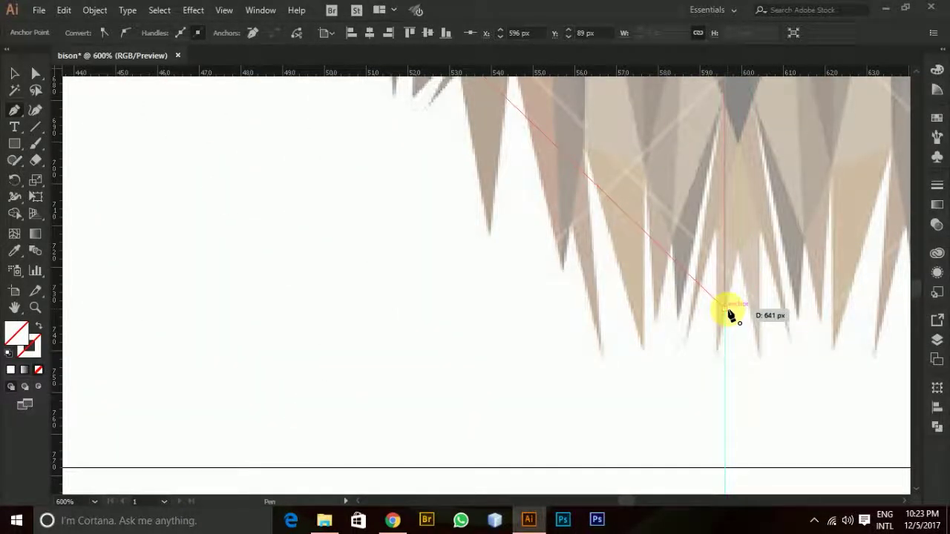
{"action": "left_click", "coordinate": [730, 315]}
{"action": "scroll", "coordinate": [729, 315], "scroll_direction": "down", "scroll_amount": 5}
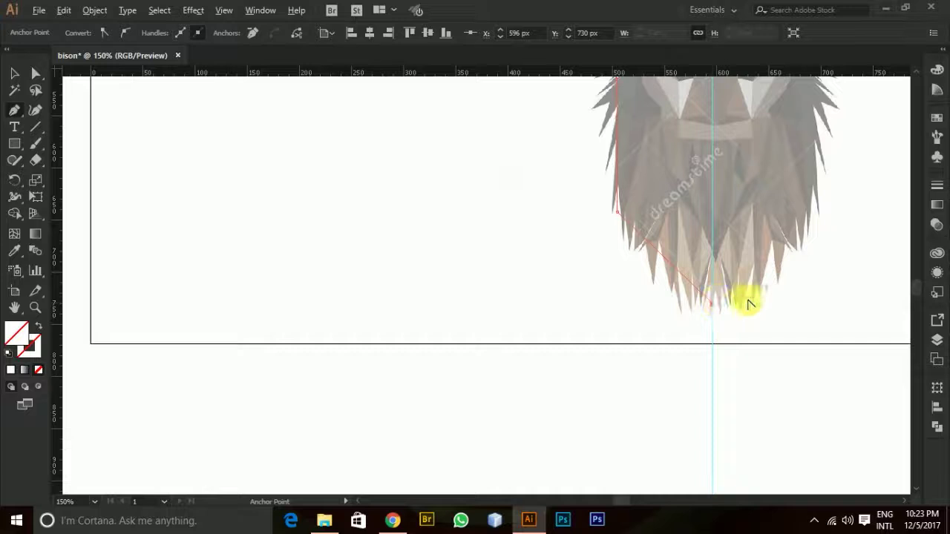
Draw an open curved path through the middle of the left horn, from its base to near its tip, and end the path.
{"action": "scroll", "coordinate": [771, 223], "scroll_direction": "up", "scroll_amount": 10}
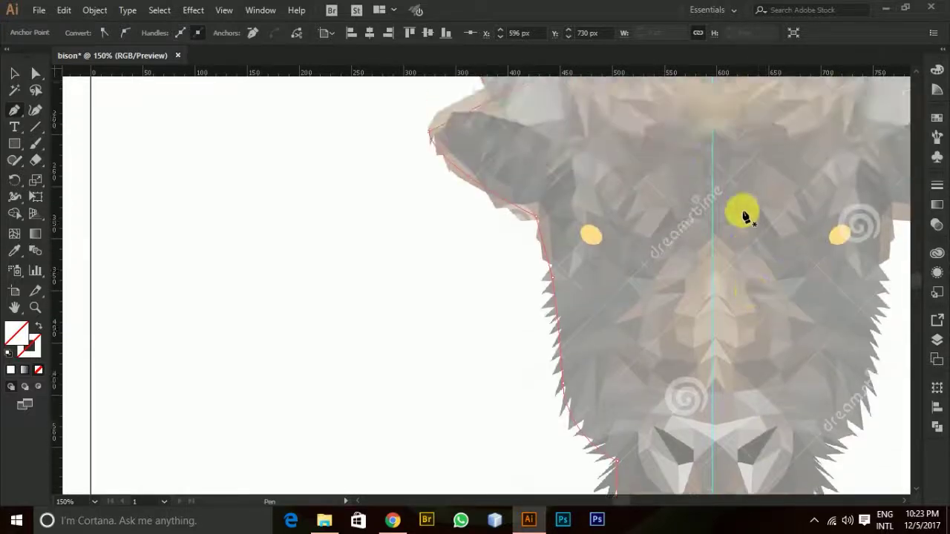
{"action": "scroll", "coordinate": [714, 195], "scroll_direction": "up", "scroll_amount": 4}
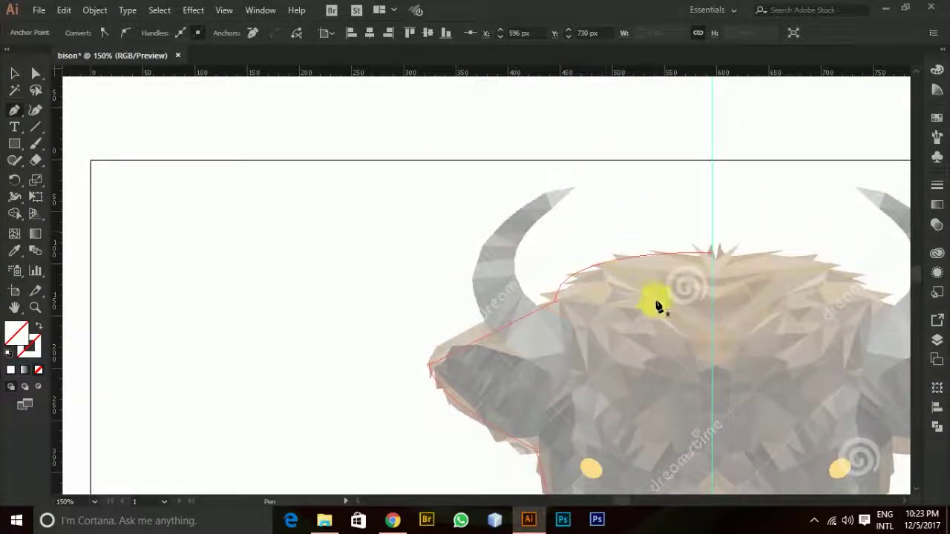
{"action": "scroll", "coordinate": [588, 271], "scroll_direction": "up", "scroll_amount": 2}
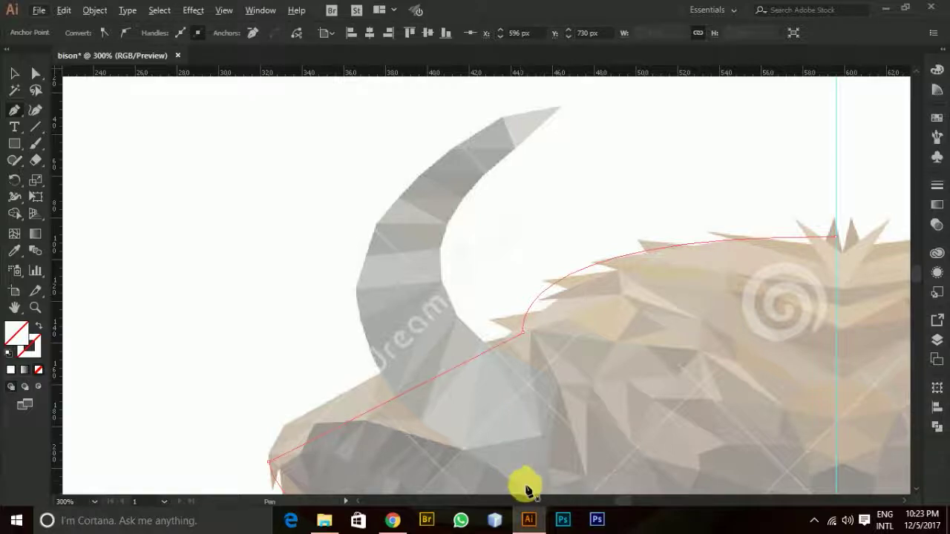
{"action": "scroll", "coordinate": [526, 453], "scroll_direction": "down", "scroll_amount": 1}
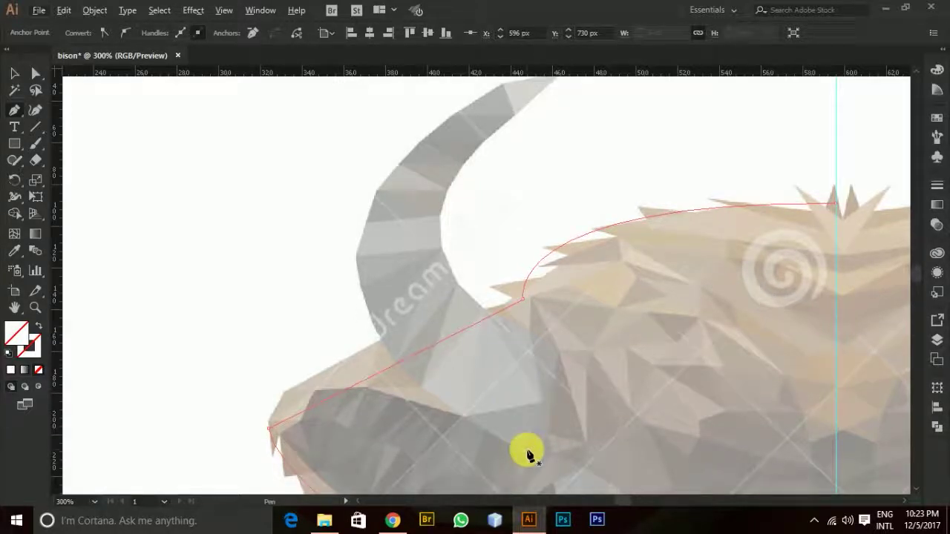
{"action": "scroll", "coordinate": [515, 337], "scroll_direction": "up", "scroll_amount": 3}
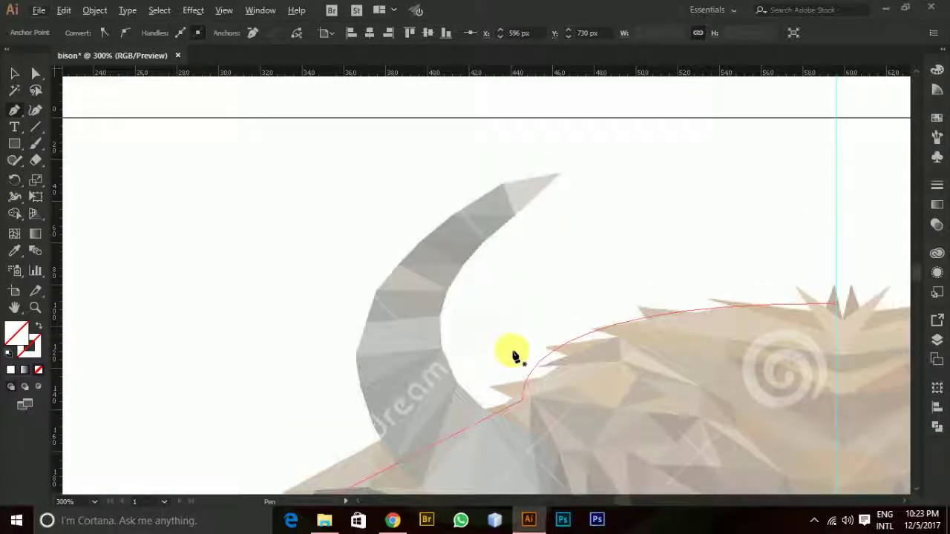
{"action": "scroll", "coordinate": [515, 350], "scroll_direction": "down", "scroll_amount": 2}
{"action": "left_click", "coordinate": [524, 432]}
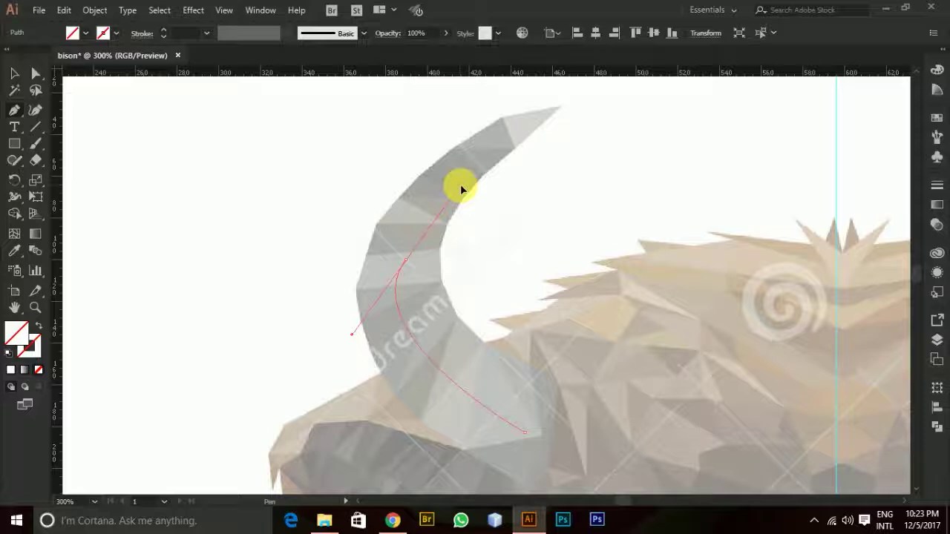
{"action": "left_click_drag", "start_coordinate": [461, 189], "coordinate": [457, 189]}
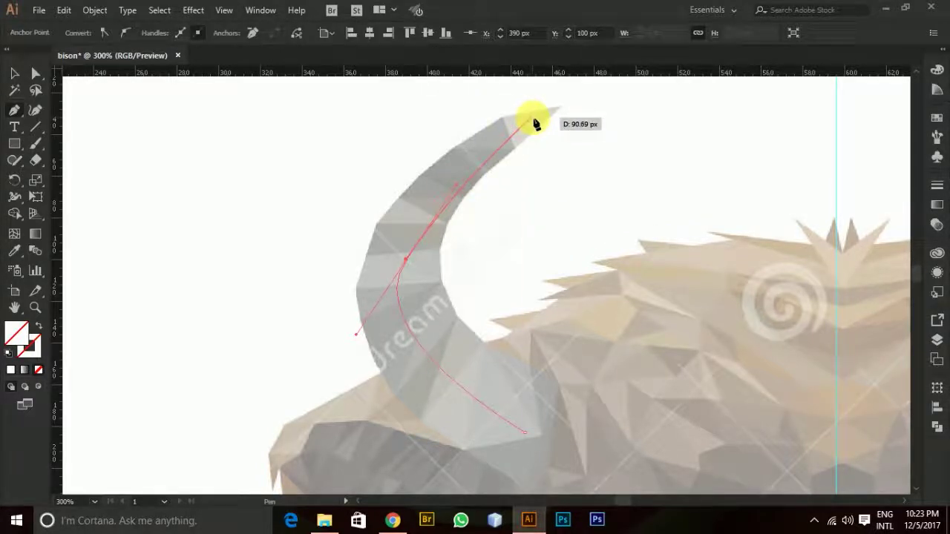
{"action": "left_click", "coordinate": [536, 124]}
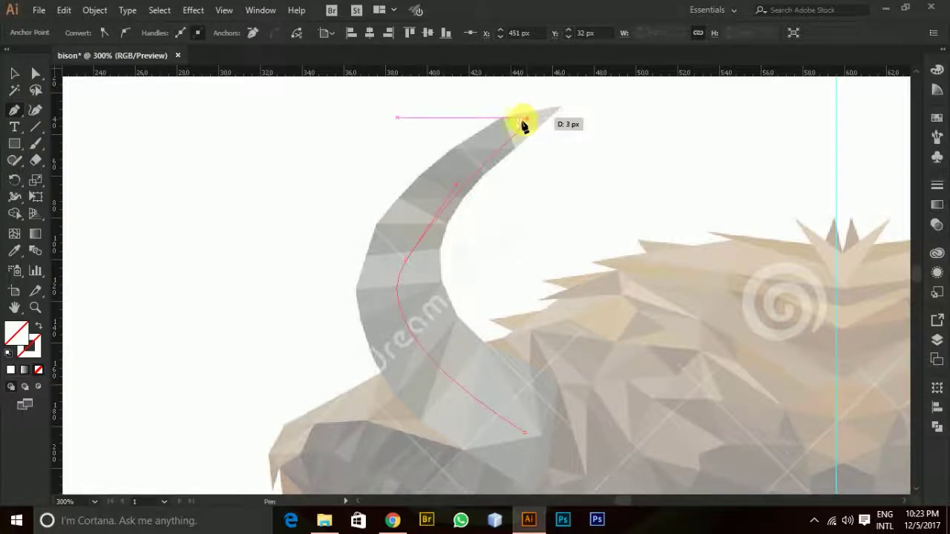
{"action": "left_click", "coordinate": [607, 142], "text": "ctrl"}
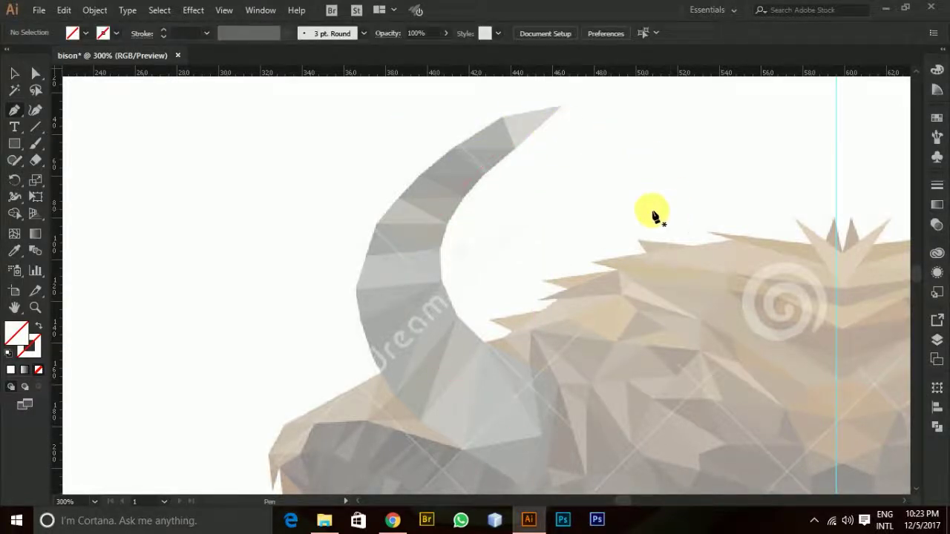
Select the left horn's centre path and give it a black stroke.
{"action": "left_click", "coordinate": [14, 72]}
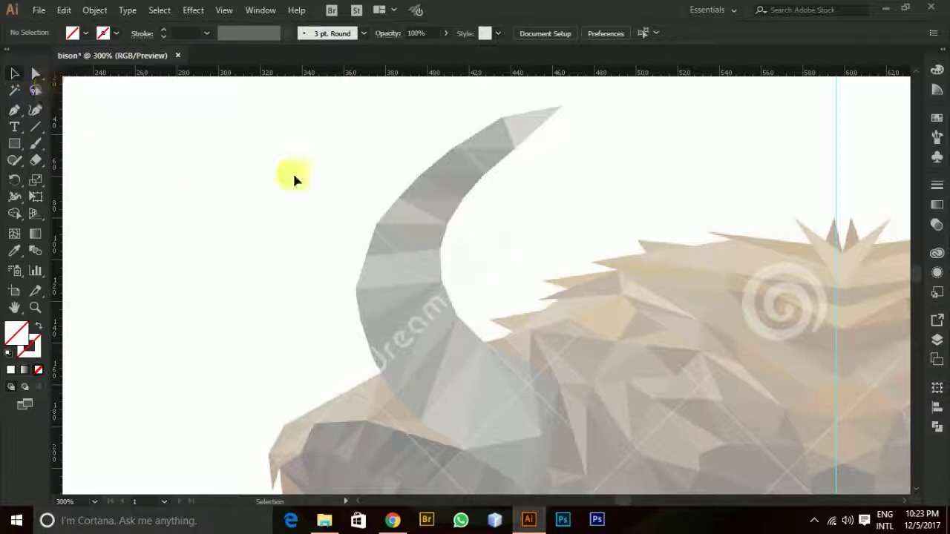
{"action": "left_click", "coordinate": [441, 225]}
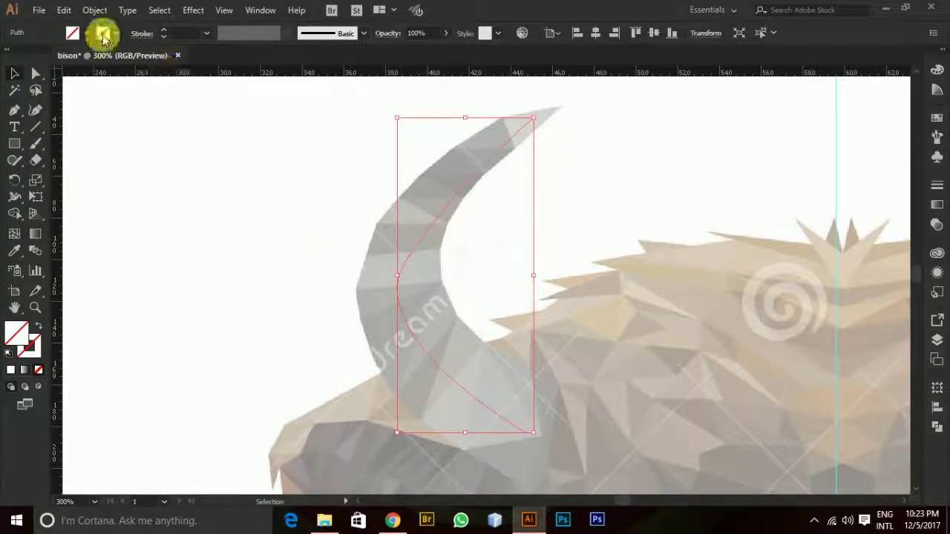
{"action": "left_click", "coordinate": [103, 34]}
{"action": "left_click", "coordinate": [38, 56]}
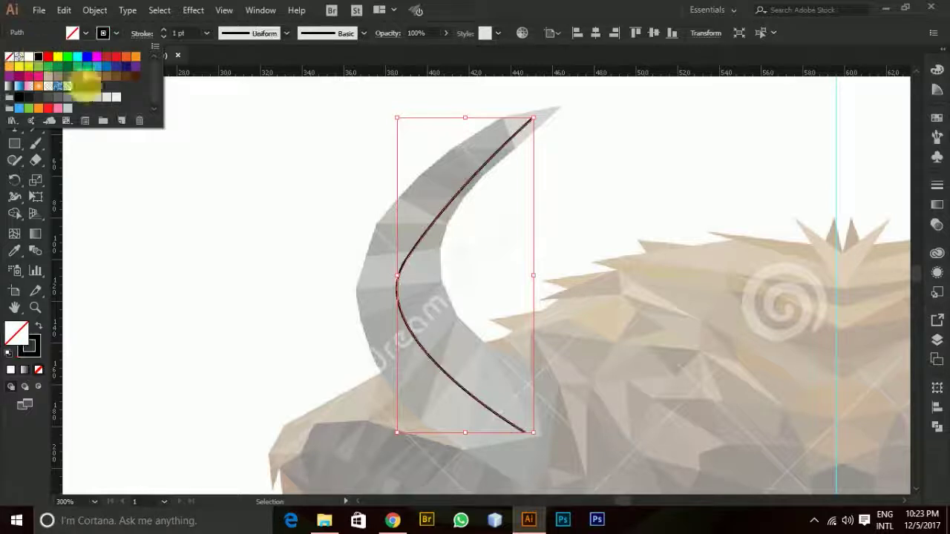
Give the half-head outline a black stroke and deselect it.
{"action": "left_click", "coordinate": [328, 434]}
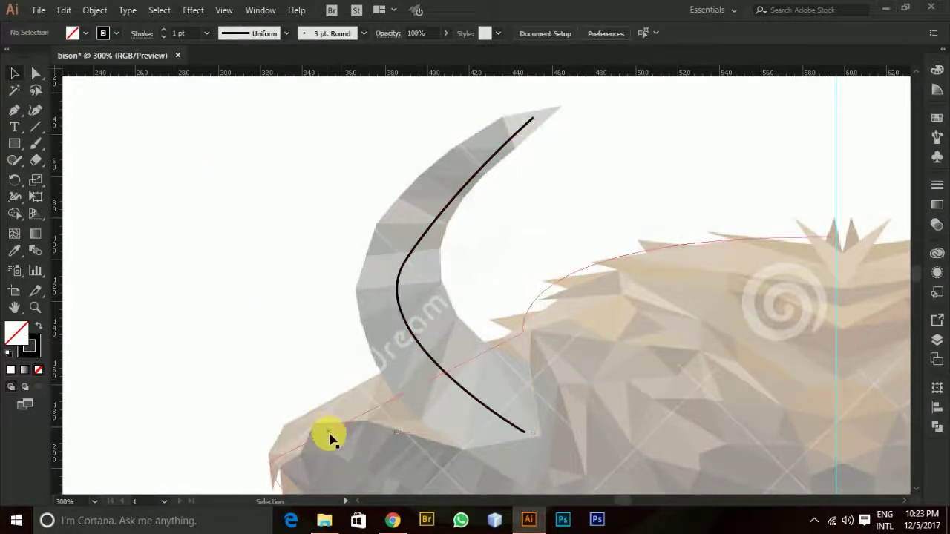
{"action": "left_click", "coordinate": [103, 34]}
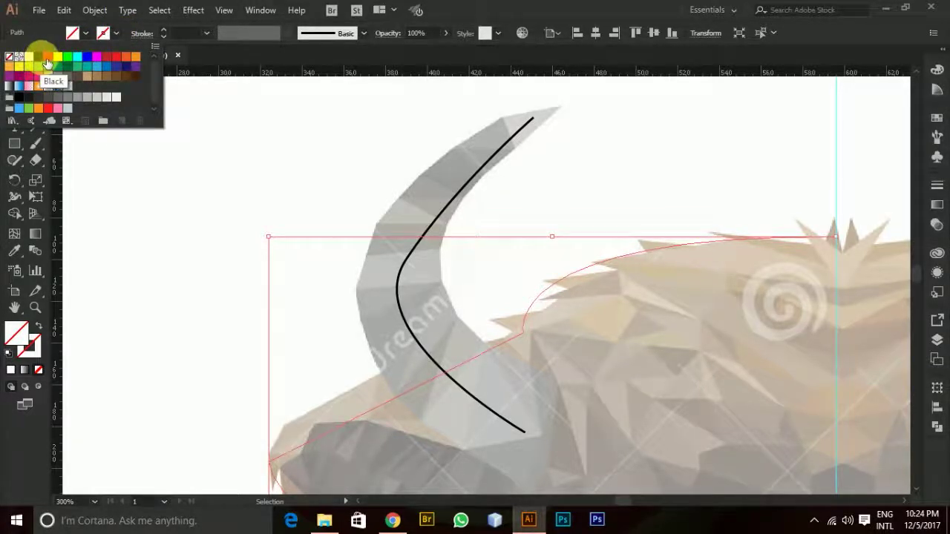
{"action": "left_click", "coordinate": [302, 125]}
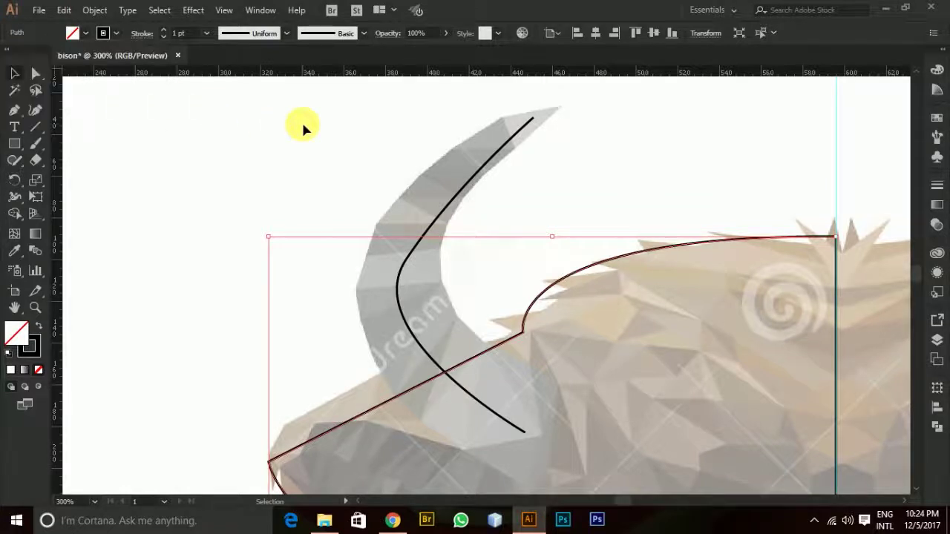
{"action": "scroll", "coordinate": [382, 201], "scroll_direction": "down", "scroll_amount": 4}
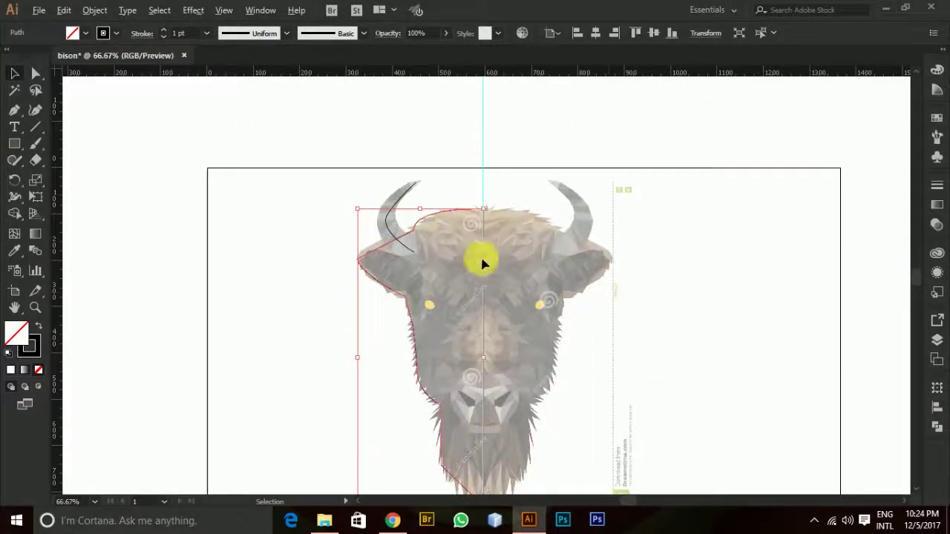
{"action": "scroll", "coordinate": [435, 220], "scroll_direction": "up", "scroll_amount": 3}
{"action": "scroll", "coordinate": [263, 138], "scroll_direction": "up", "scroll_amount": 3}
{"action": "left_click", "coordinate": [456, 175]}
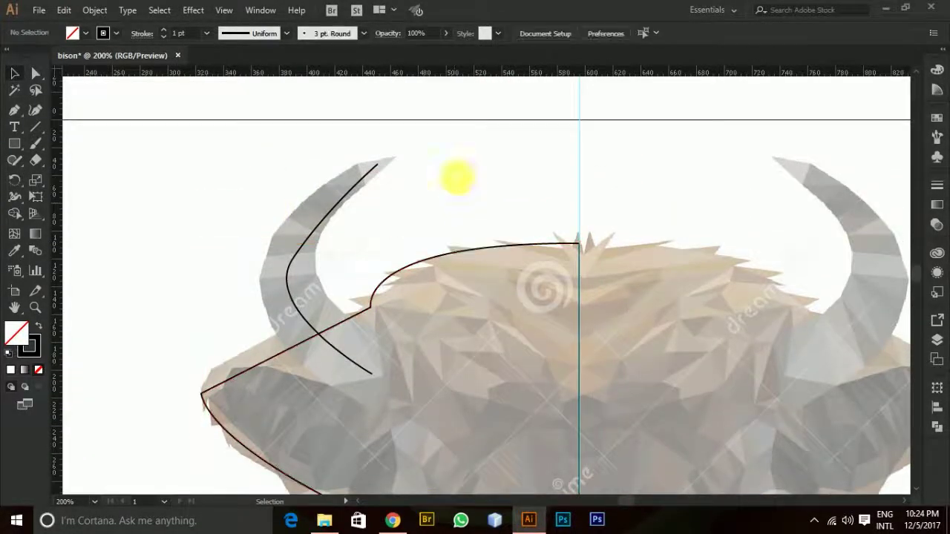
Increase the stroke weight of the left horn's path to 35 pt.
{"action": "left_click", "coordinate": [319, 218]}
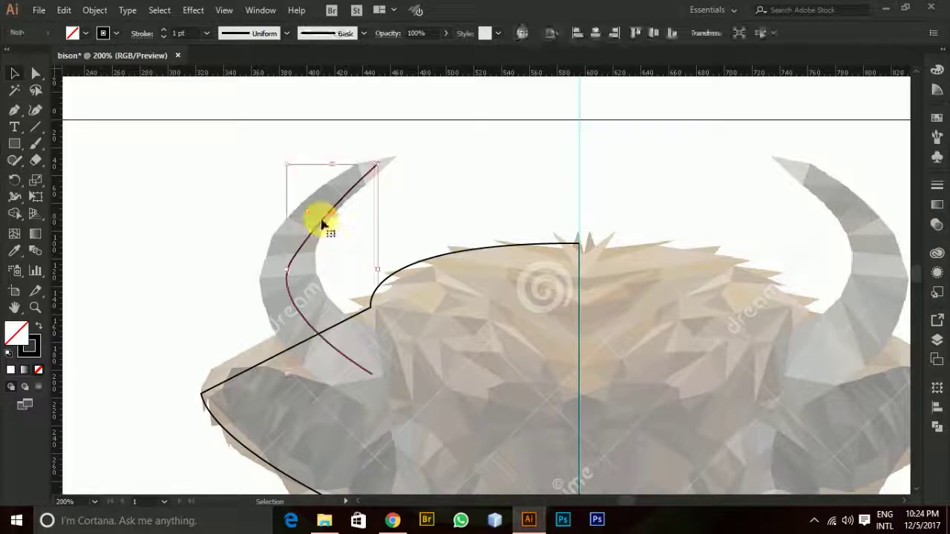
{"action": "left_click", "coordinate": [165, 33]}
{"action": "left_click", "coordinate": [164, 33]}
{"action": "left_click", "coordinate": [165, 32]}
{"action": "left_click", "coordinate": [165, 33]}
{"action": "left_click", "coordinate": [165, 33]}
{"action": "left_click", "coordinate": [165, 33]}
{"action": "left_click", "coordinate": [165, 32]}
{"action": "left_click", "coordinate": [164, 32]}
{"action": "left_click", "coordinate": [164, 33]}
{"action": "left_click", "coordinate": [164, 32]}
{"action": "left_click", "coordinate": [164, 32]}
{"action": "left_click", "coordinate": [165, 32]}
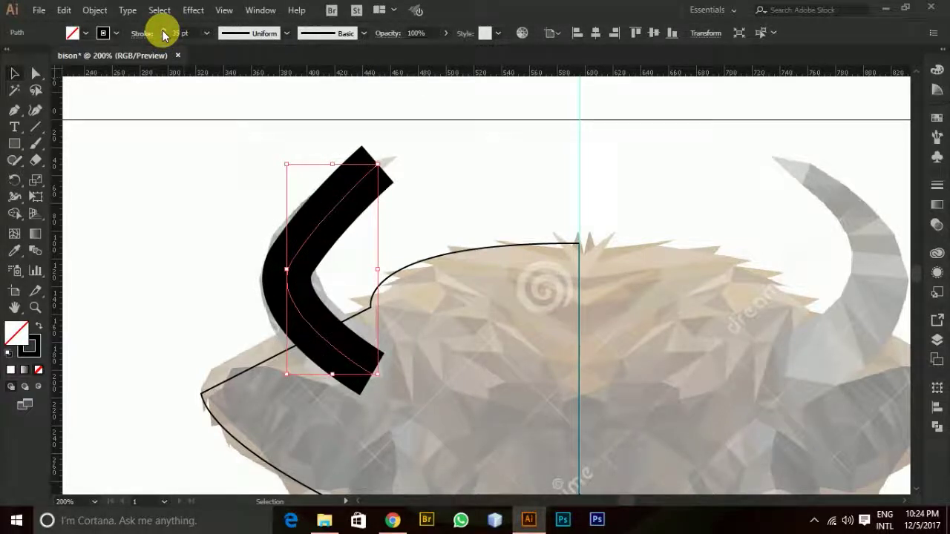
Shape the horn's stroke with the Width tool, tapering the tip to a point, widening the base to about 53 pt and thickening the bend.
{"action": "left_click", "coordinate": [18, 200]}
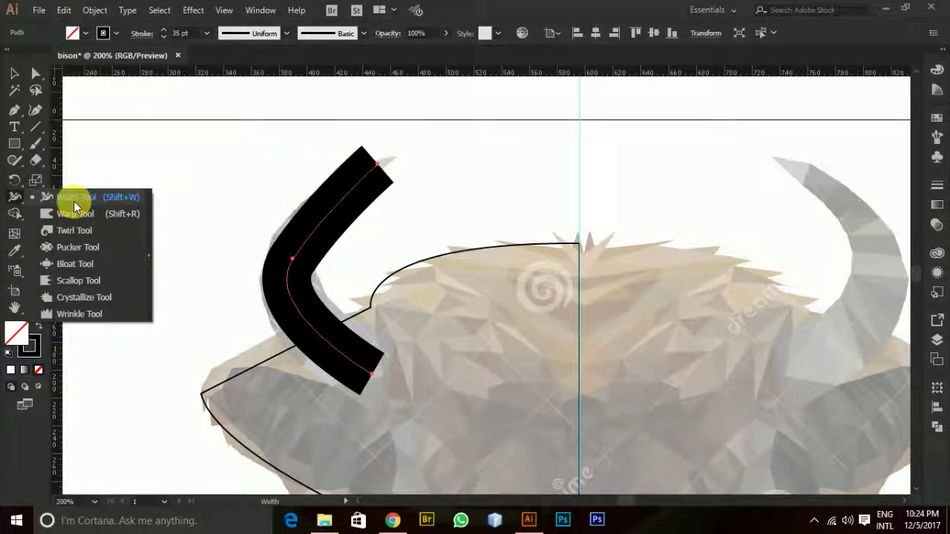
{"action": "left_click", "coordinate": [74, 198]}
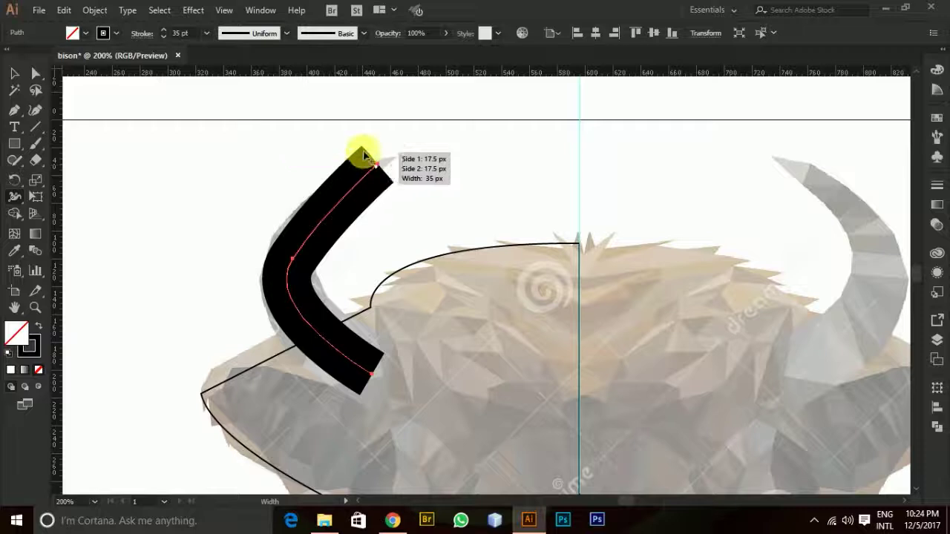
{"action": "left_click_drag", "start_coordinate": [363, 150], "coordinate": [379, 165]}
{"action": "left_click_drag", "start_coordinate": [356, 398], "coordinate": [354, 411]}
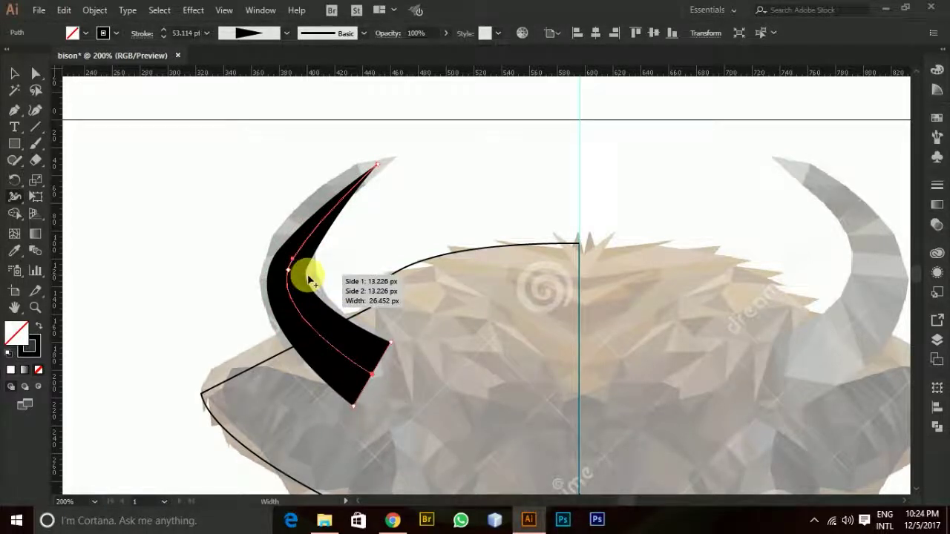
{"action": "left_click_drag", "start_coordinate": [310, 279], "coordinate": [308, 274]}
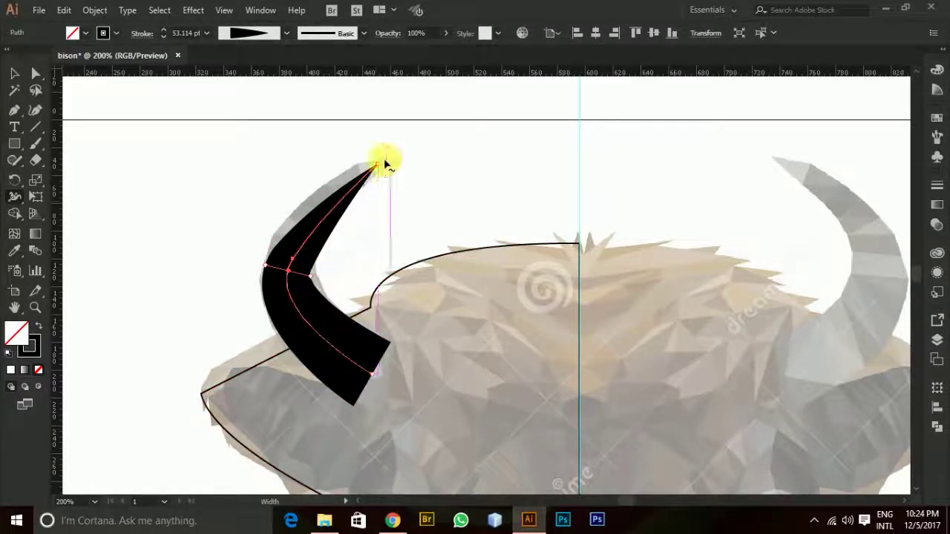
{"action": "left_click", "coordinate": [14, 73]}
{"action": "left_click", "coordinate": [152, 159]}
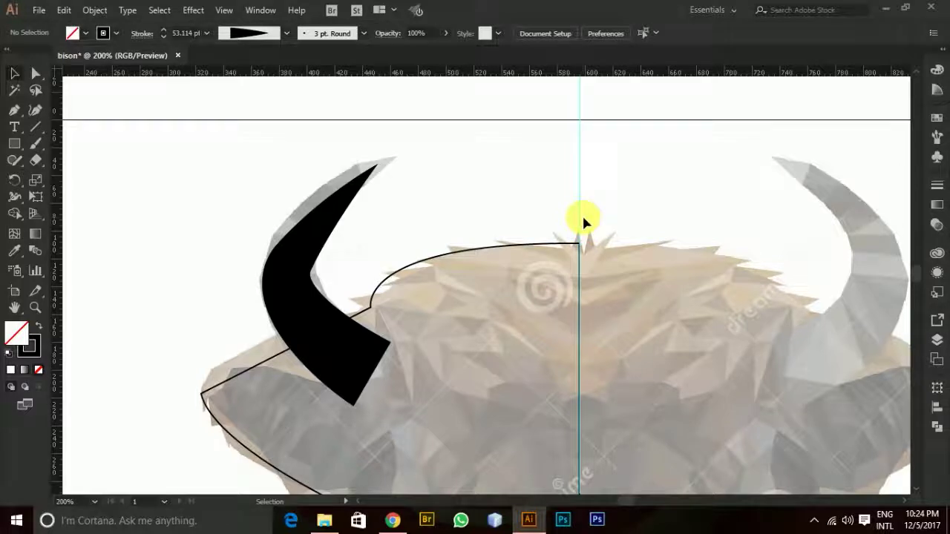
Move the left horn up and inward so its tip reaches the artboard's upper edge, then deselect it.
{"action": "left_click", "coordinate": [341, 202]}
{"action": "left_click_drag", "start_coordinate": [371, 158], "coordinate": [406, 130]}
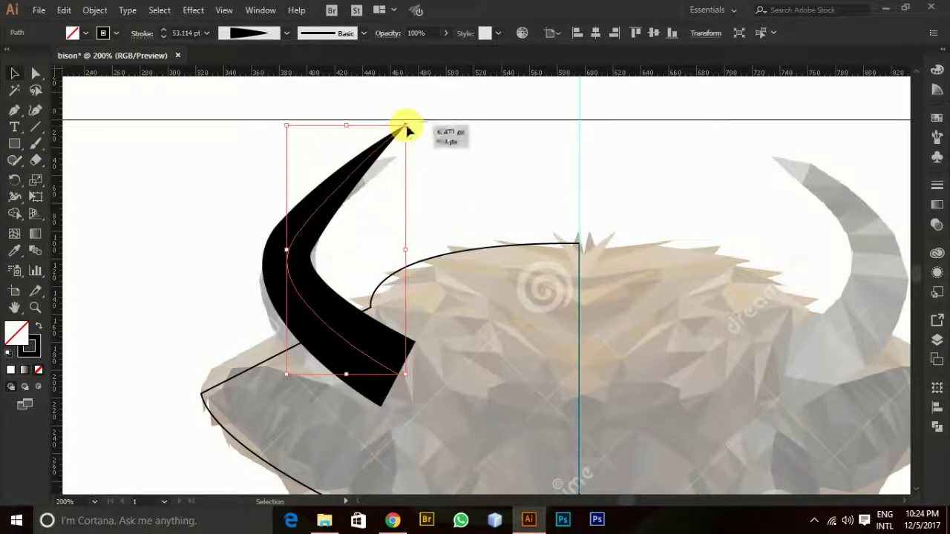
{"action": "left_click", "coordinate": [493, 136]}
Duplicate the artboard together with its artwork, placing the copy beside the original at about X 2207 px, Y 384 px.
{"action": "scroll", "coordinate": [436, 217], "scroll_direction": "down", "scroll_amount": 4}
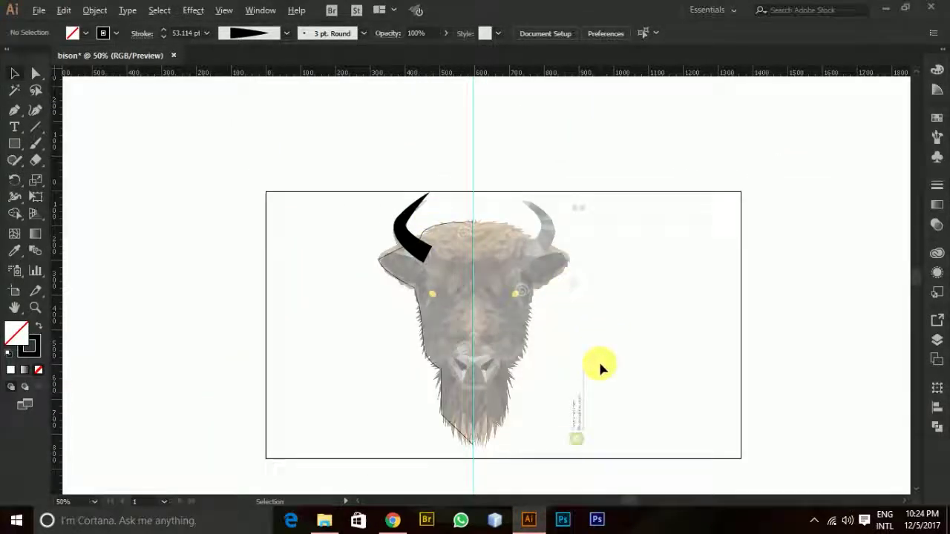
{"action": "scroll", "coordinate": [598, 362], "scroll_direction": "up", "scroll_amount": 2}
{"action": "scroll", "coordinate": [545, 268], "scroll_direction": "down", "scroll_amount": 1}
{"action": "scroll", "coordinate": [514, 252], "scroll_direction": "down", "scroll_amount": 3}
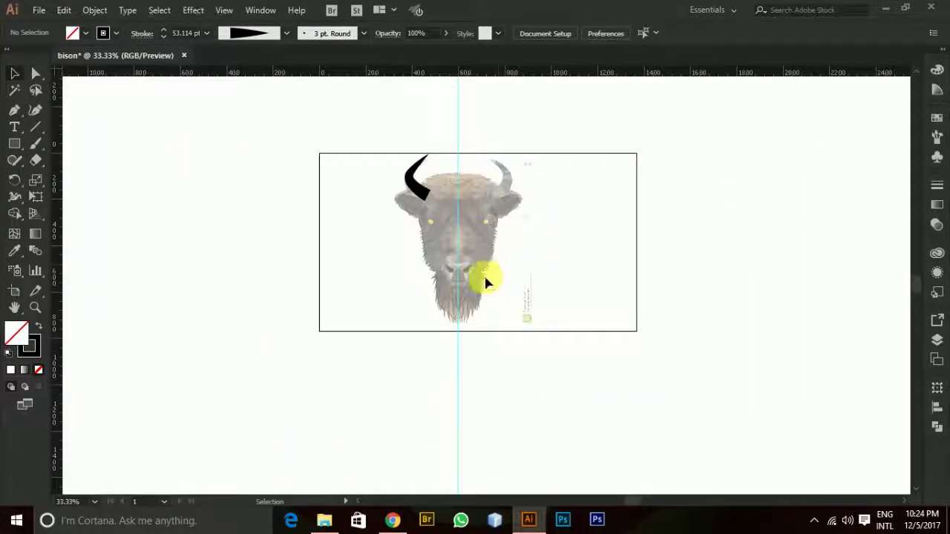
{"action": "left_click_drag", "start_coordinate": [352, 135], "coordinate": [267, 123]}
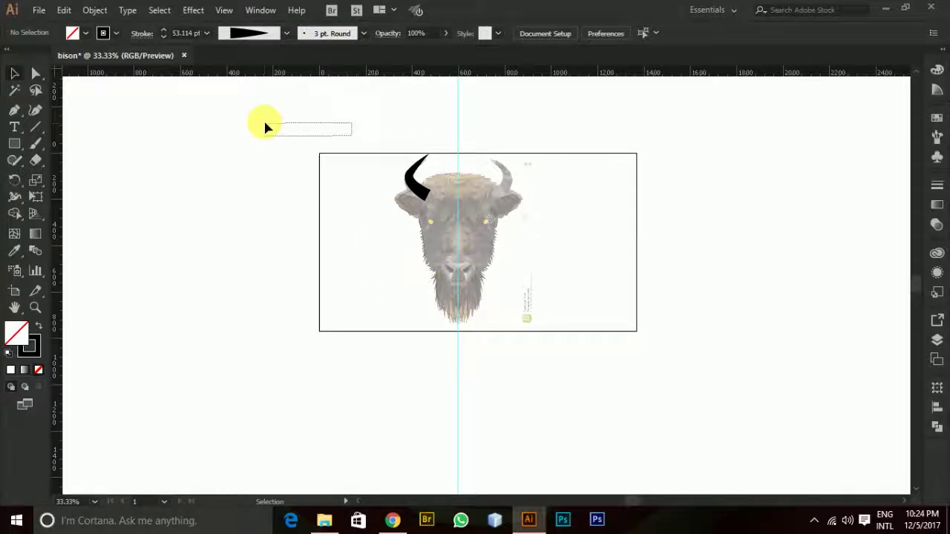
{"action": "key", "text": "shift+o"}
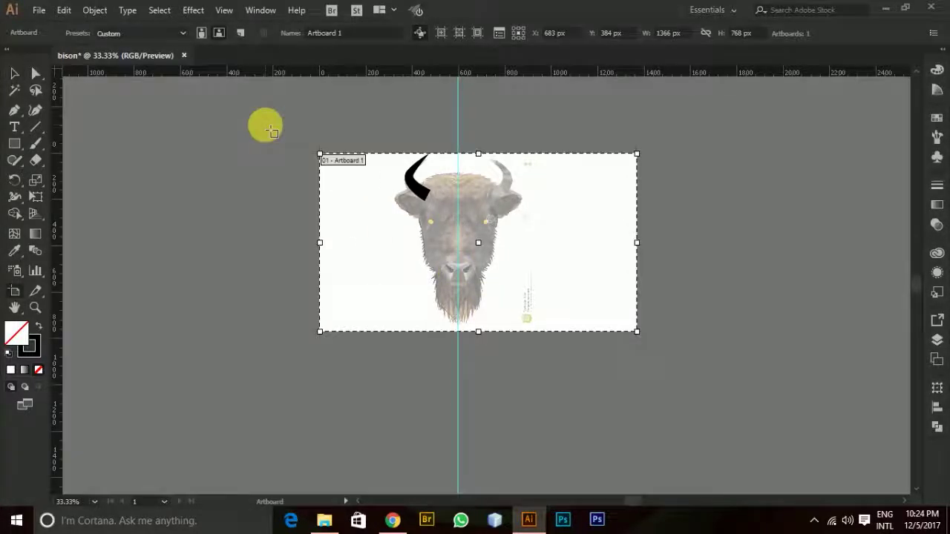
{"action": "scroll", "coordinate": [259, 222], "scroll_direction": "down", "scroll_amount": 2}
{"action": "left_click_drag", "start_coordinate": [406, 242], "coordinate": [583, 240]}
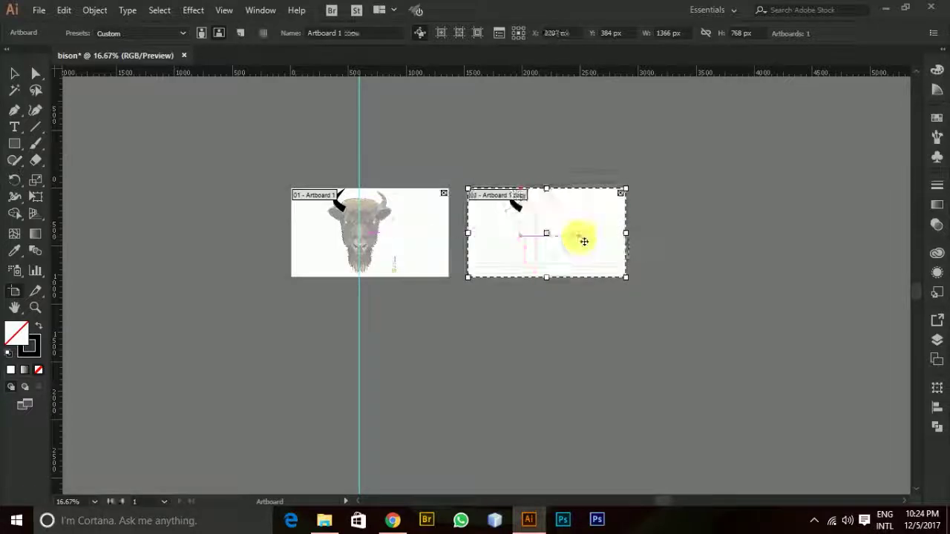
Select the half-head outline and the horn on the copied artboard and group them.
{"action": "scroll", "coordinate": [600, 238], "scroll_direction": "up", "scroll_amount": 4}
{"action": "scroll", "coordinate": [552, 234], "scroll_direction": "down", "scroll_amount": 3}
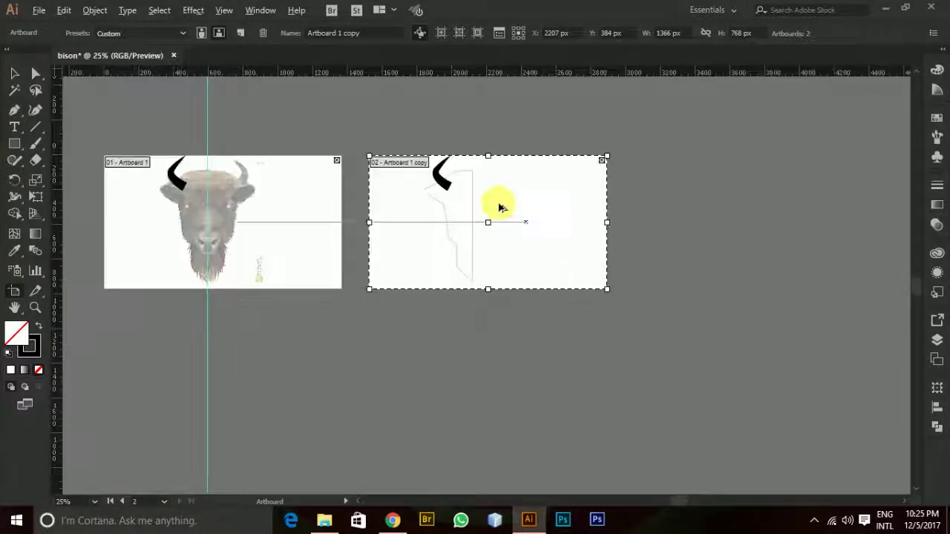
{"action": "scroll", "coordinate": [496, 204], "scroll_direction": "up", "scroll_amount": 1}
{"action": "left_click", "coordinate": [11, 75]}
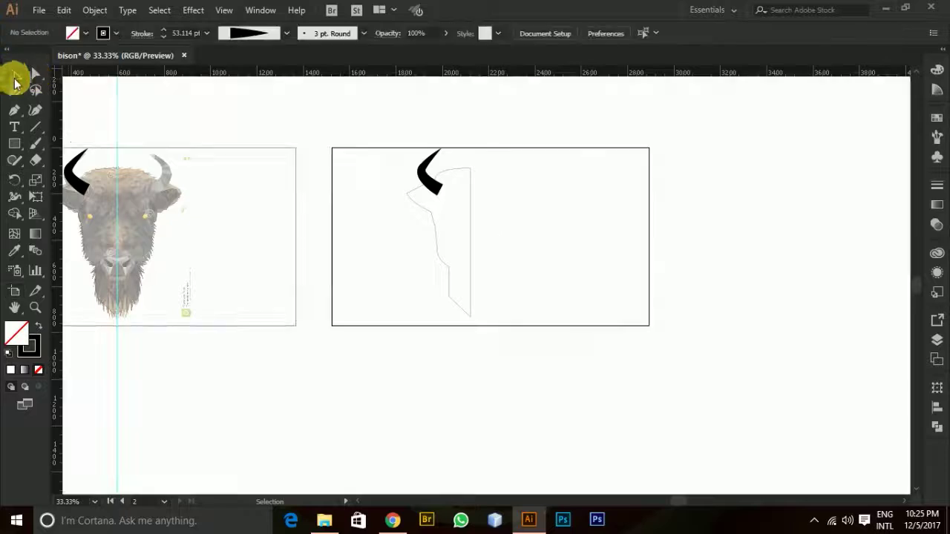
{"action": "scroll", "coordinate": [551, 221], "scroll_direction": "up", "scroll_amount": 3}
{"action": "scroll", "coordinate": [473, 215], "scroll_direction": "down", "scroll_amount": 1}
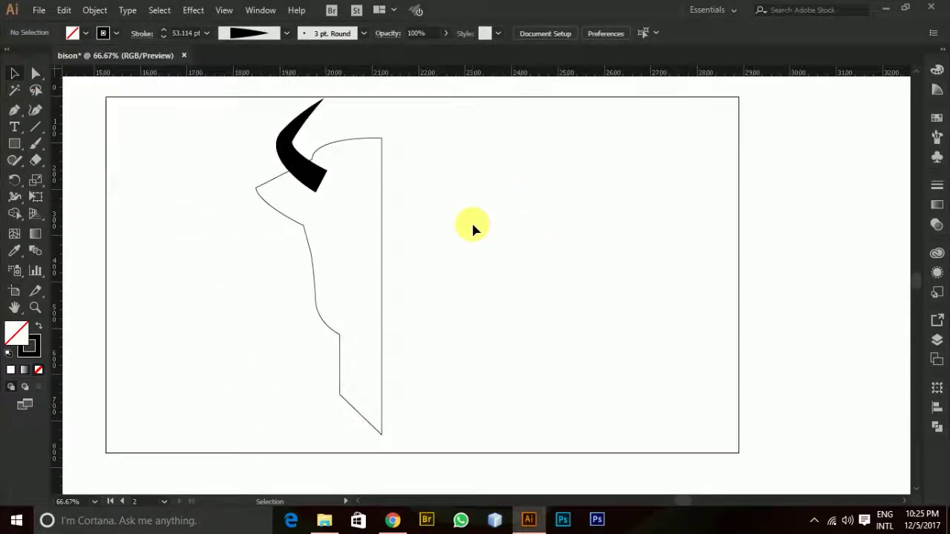
{"action": "left_click_drag", "start_coordinate": [228, 110], "coordinate": [483, 452]}
{"action": "key", "text": "a"}
{"action": "key", "text": "v"}
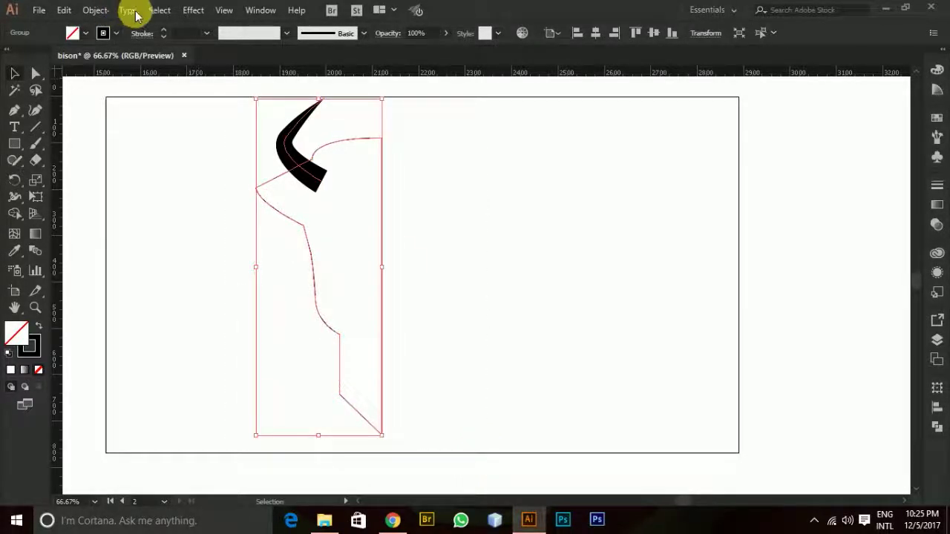
Create a reflected copy of the grouped half head across the vertical axis.
{"action": "left_click", "coordinate": [156, 10]}
{"action": "mouse_move", "coordinate": [95, 11]}
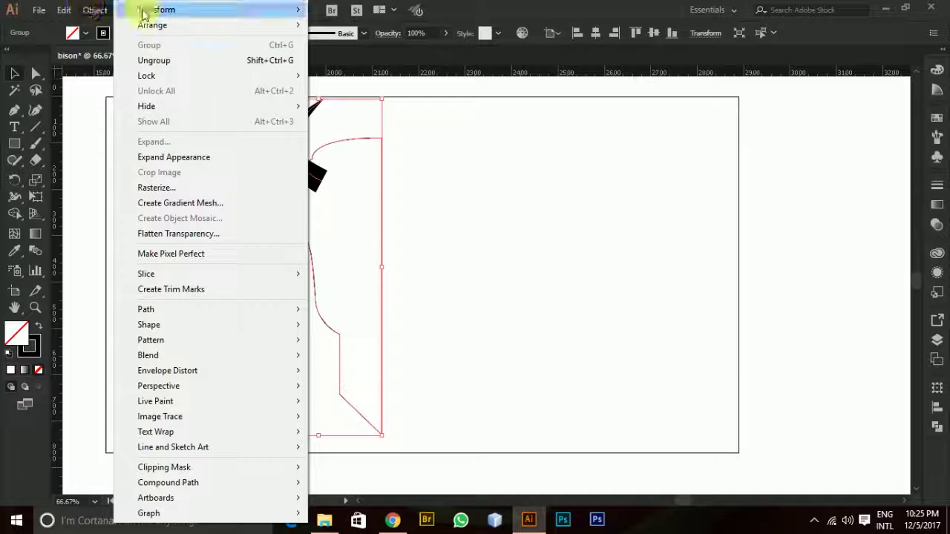
{"action": "mouse_move", "coordinate": [143, 11]}
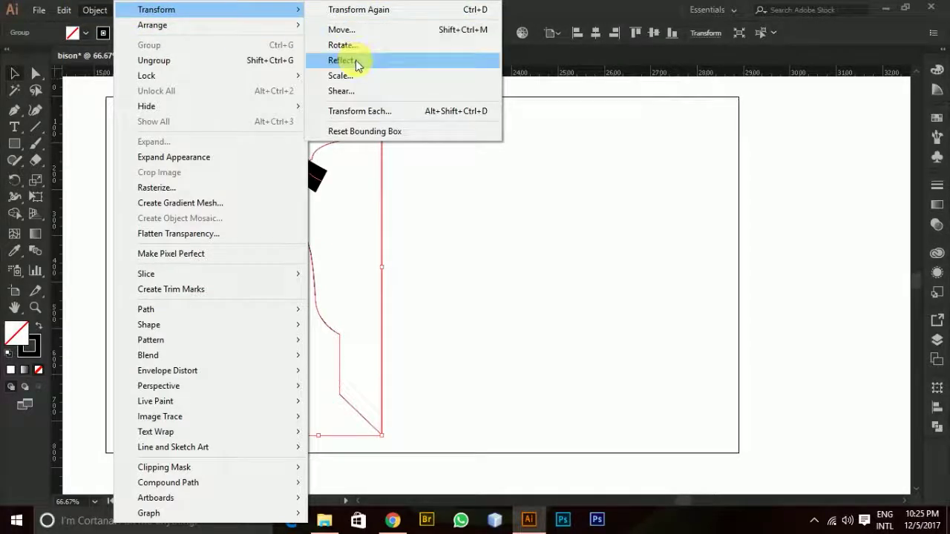
{"action": "left_click", "coordinate": [447, 61]}
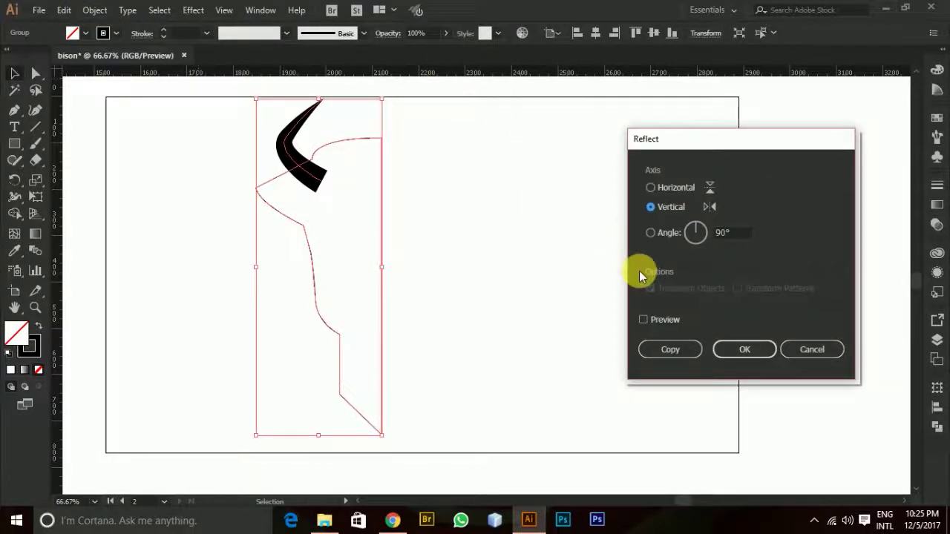
{"action": "left_click", "coordinate": [658, 320]}
{"action": "left_click", "coordinate": [661, 351]}
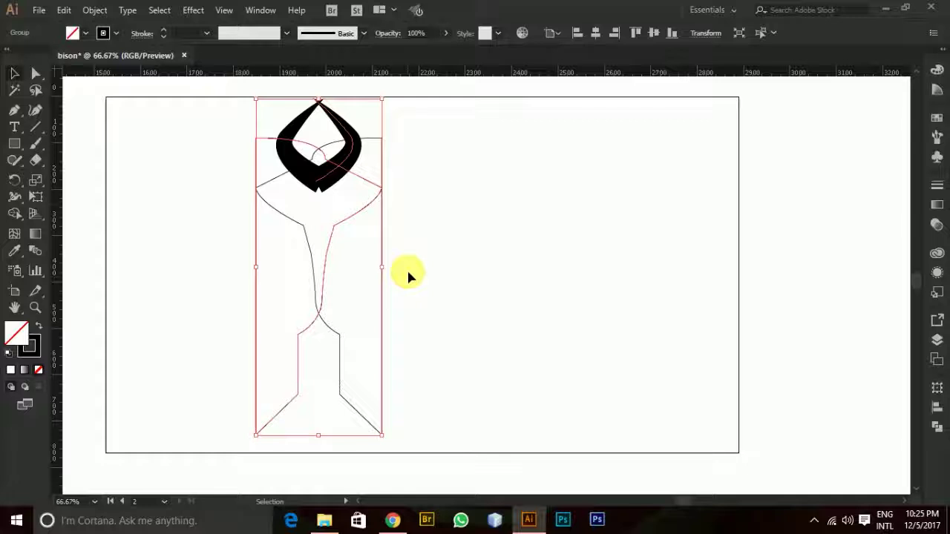
Move the mirrored half horizontally to the right until its straight centre edge slightly overlaps that of the original half.
{"action": "scroll", "coordinate": [372, 283], "scroll_direction": "up", "scroll_amount": 1}
{"action": "left_click", "coordinate": [435, 248]}
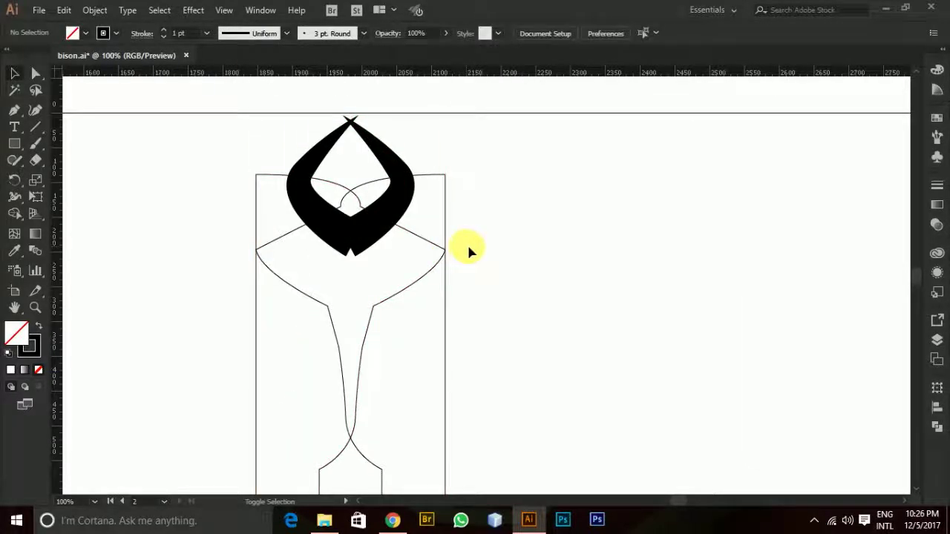
{"action": "left_click_drag", "start_coordinate": [436, 249], "coordinate": [621, 250]}
{"action": "left_click", "coordinate": [712, 253]}
{"action": "scroll", "coordinate": [446, 175], "scroll_direction": "up", "scroll_amount": 10}
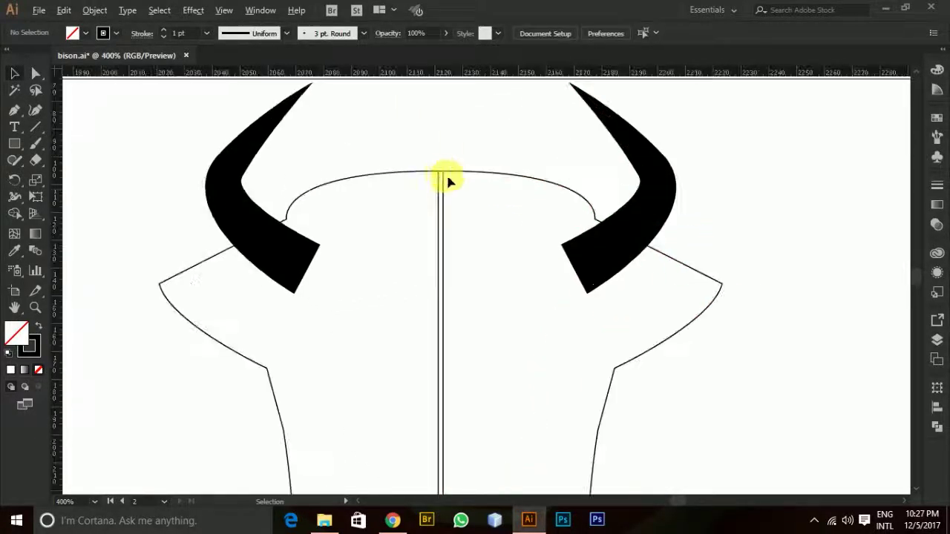
{"action": "scroll", "coordinate": [437, 174], "scroll_direction": "down", "scroll_amount": 10}
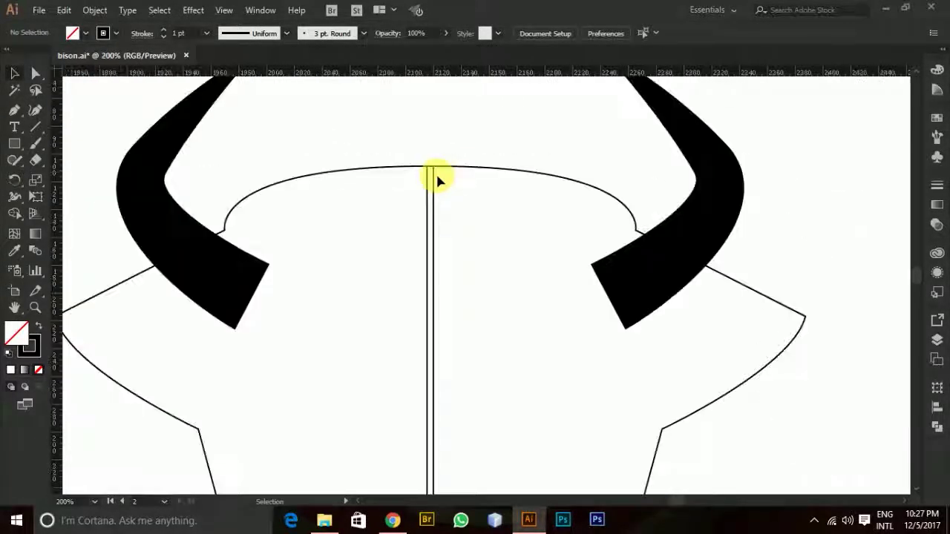
Duplicate the second artboard with both head halves, placing the third artboard at about X 3638 px, Y 384 px.
{"action": "scroll", "coordinate": [432, 181], "scroll_direction": "down", "scroll_amount": 2}
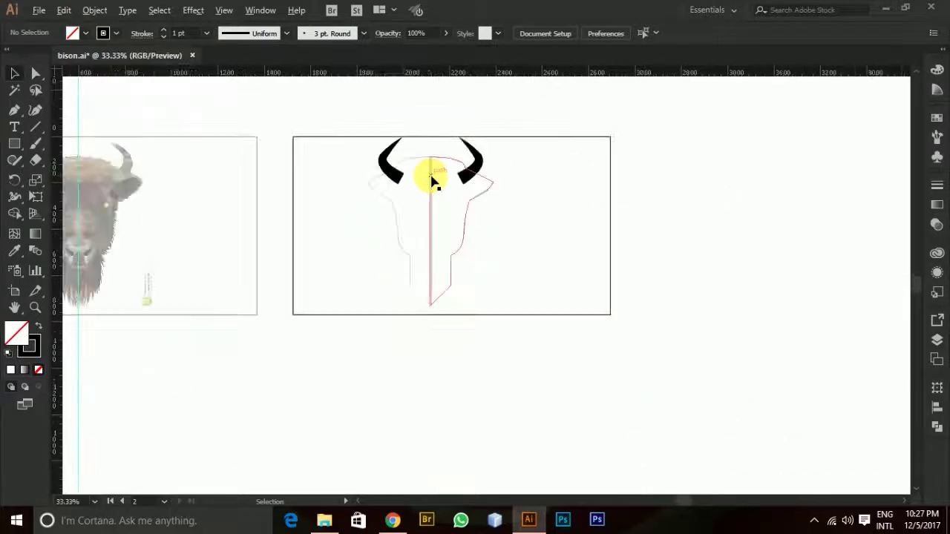
{"action": "scroll", "coordinate": [572, 239], "scroll_direction": "up", "scroll_amount": 1}
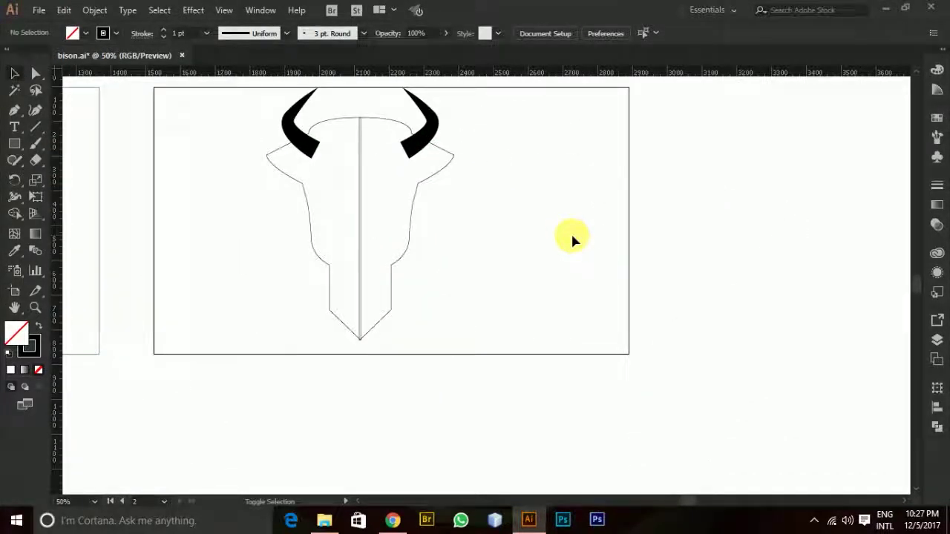
{"action": "key", "text": "shift+o"}
{"action": "scroll", "coordinate": [564, 257], "scroll_direction": "down", "scroll_amount": 1}
{"action": "left_click_drag", "start_coordinate": [532, 279], "coordinate": [861, 280]}
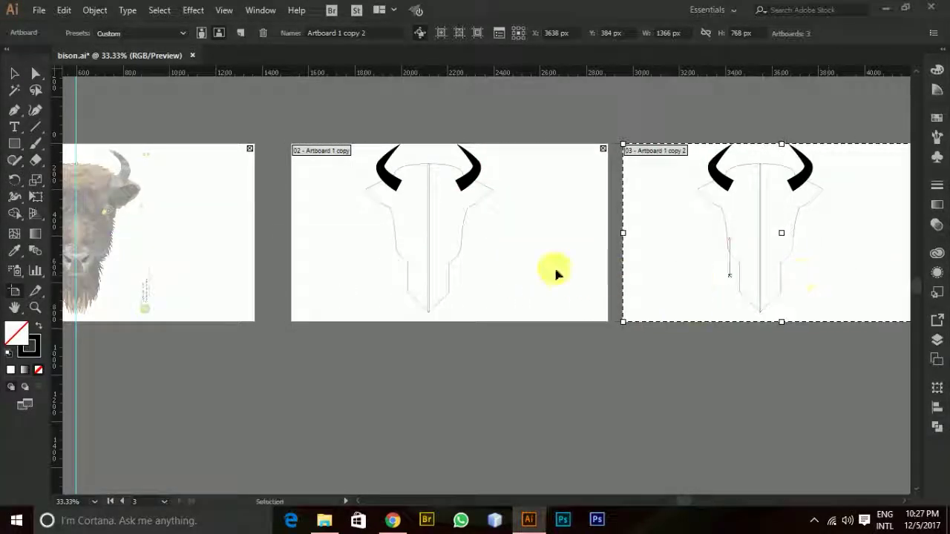
{"action": "scroll", "coordinate": [550, 267], "scroll_direction": "right", "scroll_amount": 4}
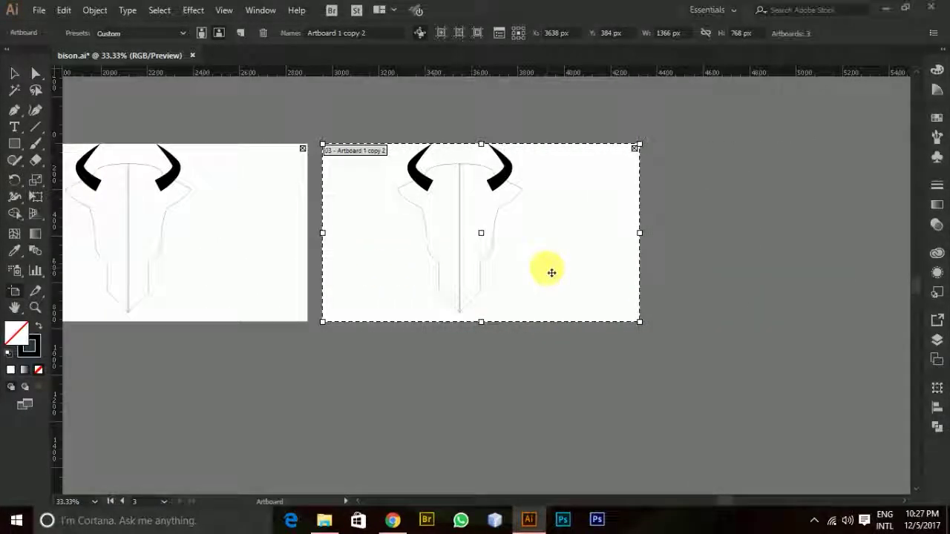
Ungroup both the right and the left head halves on the third artboard, separating the horns from the outlines.
{"action": "key", "text": "v"}
{"action": "scroll", "coordinate": [517, 200], "scroll_direction": "up", "scroll_amount": 2}
{"action": "left_click", "coordinate": [511, 175]}
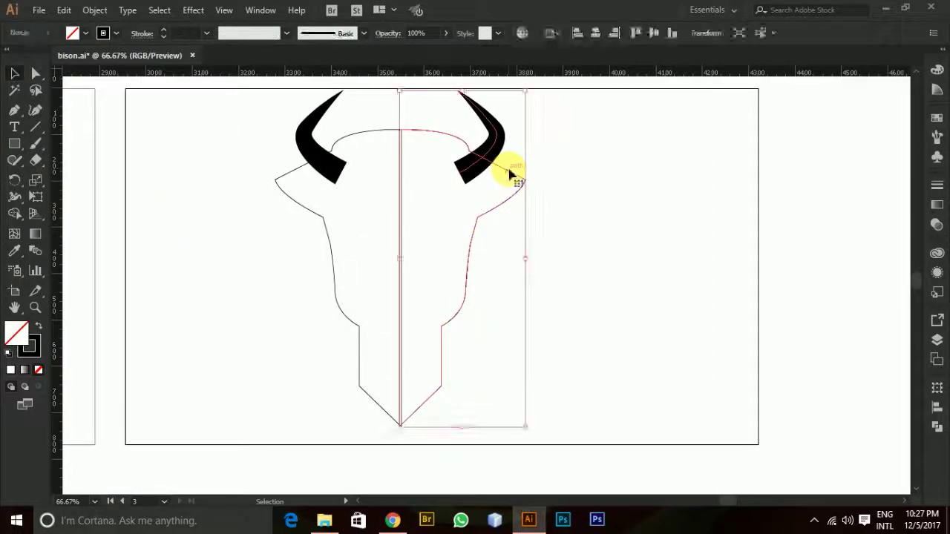
{"action": "right_click", "coordinate": [513, 175]}
{"action": "left_click", "coordinate": [570, 286]}
{"action": "left_click", "coordinate": [674, 216]}
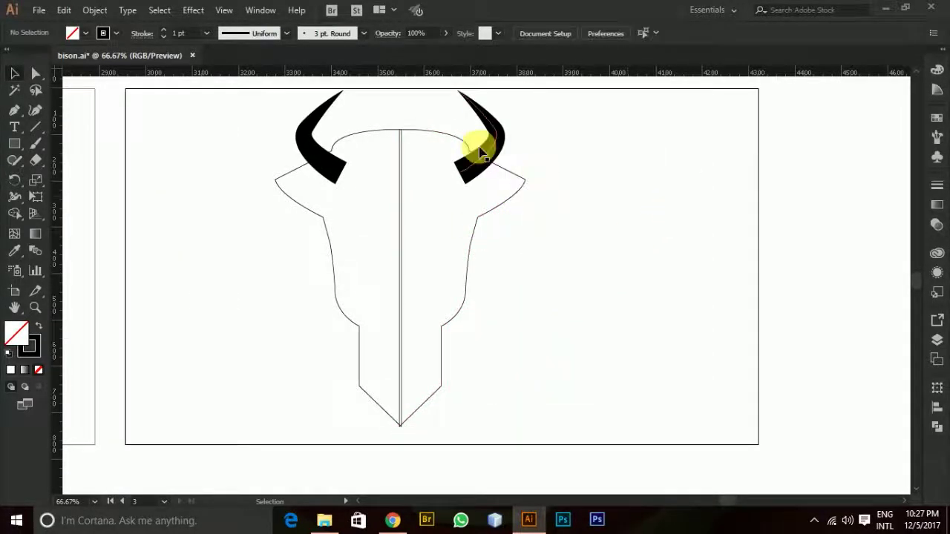
{"action": "left_click", "coordinate": [486, 149]}
{"action": "left_click", "coordinate": [250, 152]}
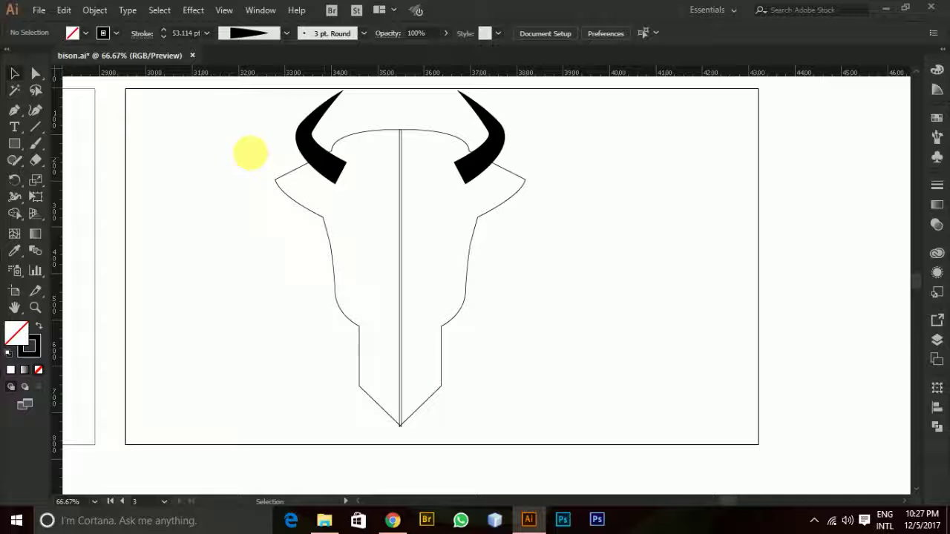
{"action": "left_click", "coordinate": [306, 153]}
{"action": "right_click", "coordinate": [305, 150]}
{"action": "left_click", "coordinate": [354, 265]}
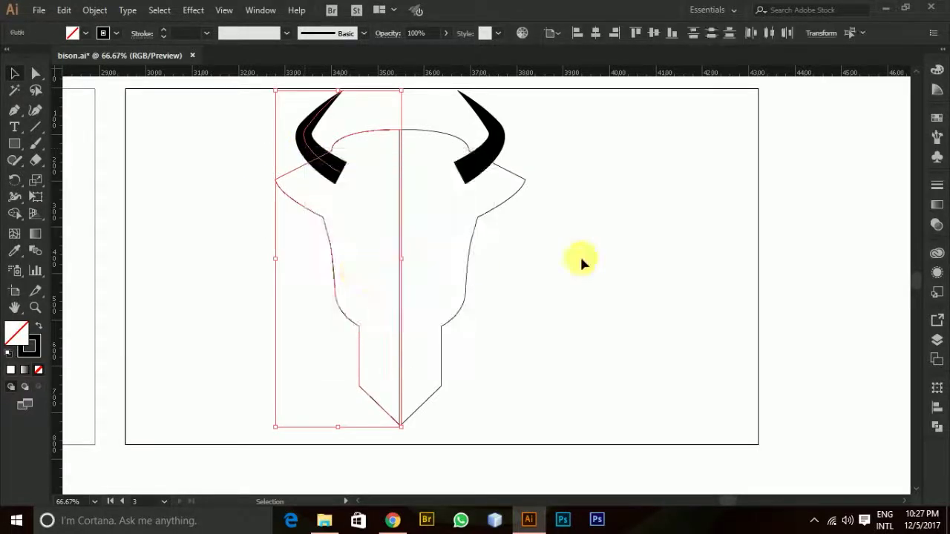
{"action": "left_click", "coordinate": [618, 253]}
Expand the appearance of the left and right horns to turn their variable-width strokes into filled shapes.
{"action": "left_click", "coordinate": [319, 160]}
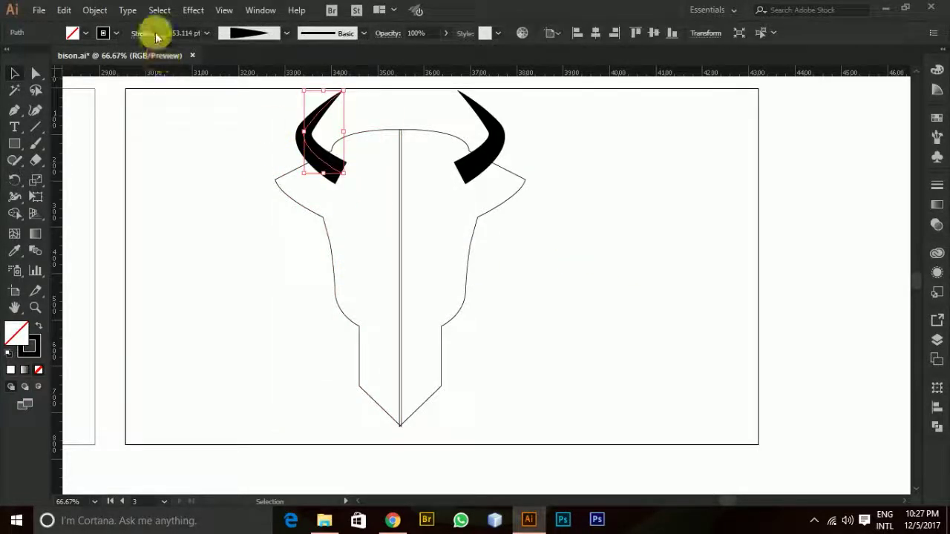
{"action": "left_click", "coordinate": [94, 10]}
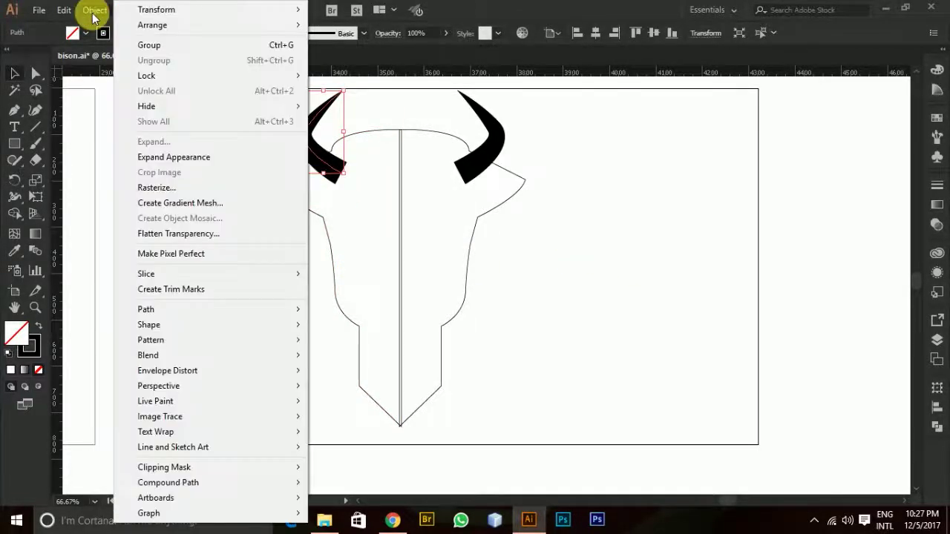
{"action": "left_click", "coordinate": [174, 156]}
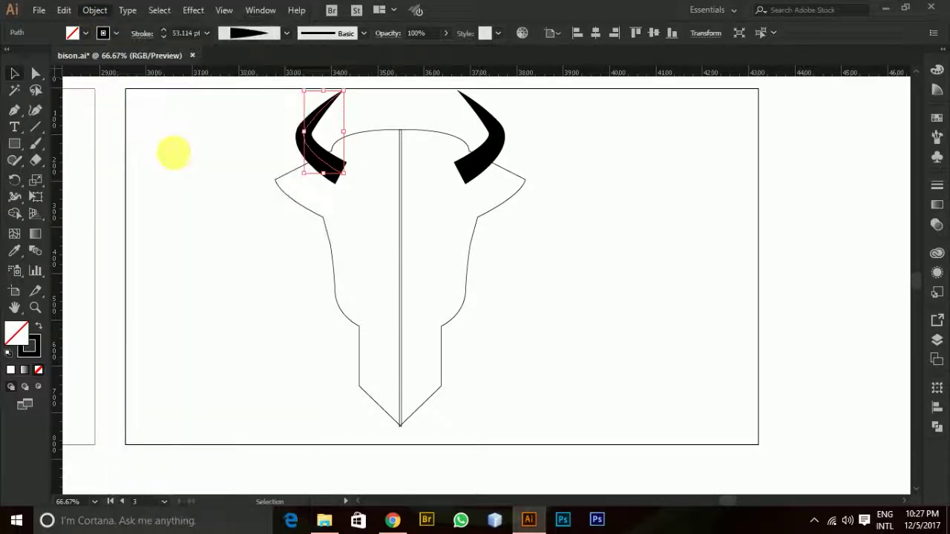
{"action": "left_click", "coordinate": [497, 154]}
{"action": "left_click", "coordinate": [95, 10]}
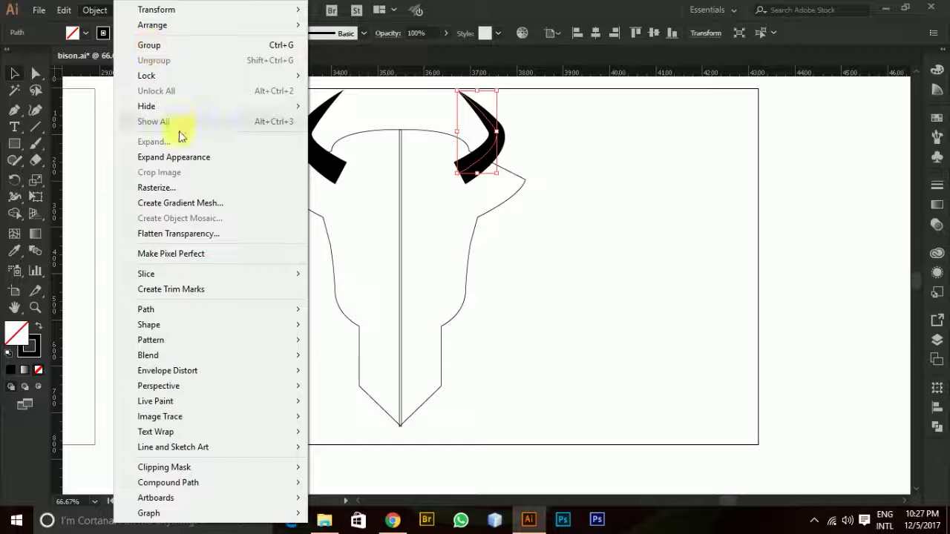
{"action": "left_click", "coordinate": [174, 157]}
{"action": "left_click", "coordinate": [656, 217]}
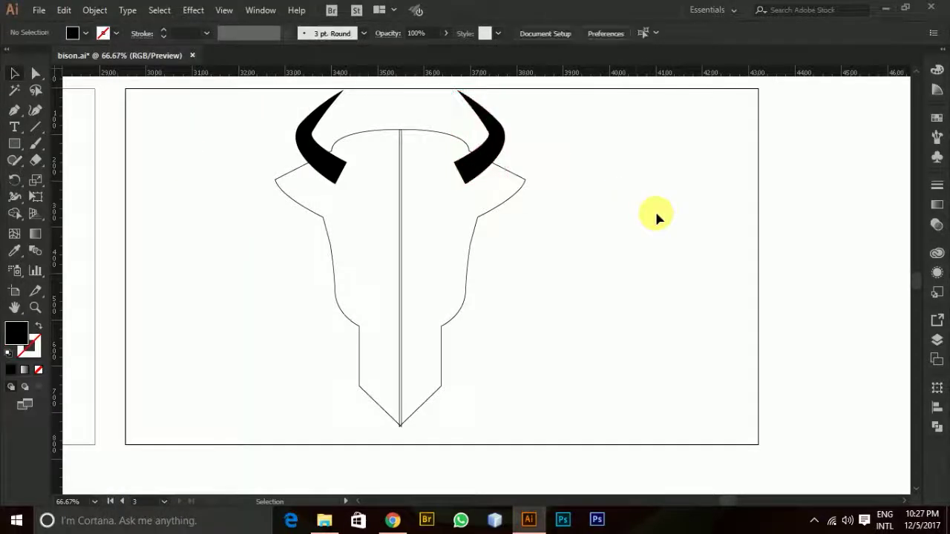
Select the two half-head outlines without the horns and unite them into one shape with Pathfinder.
{"action": "left_click", "coordinate": [475, 236]}
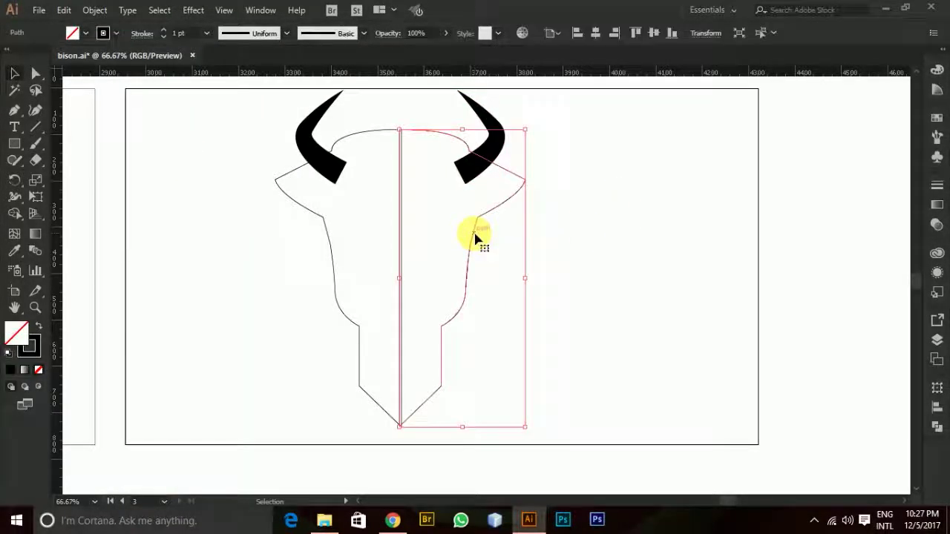
{"action": "left_click", "coordinate": [334, 278], "text": "shift"}
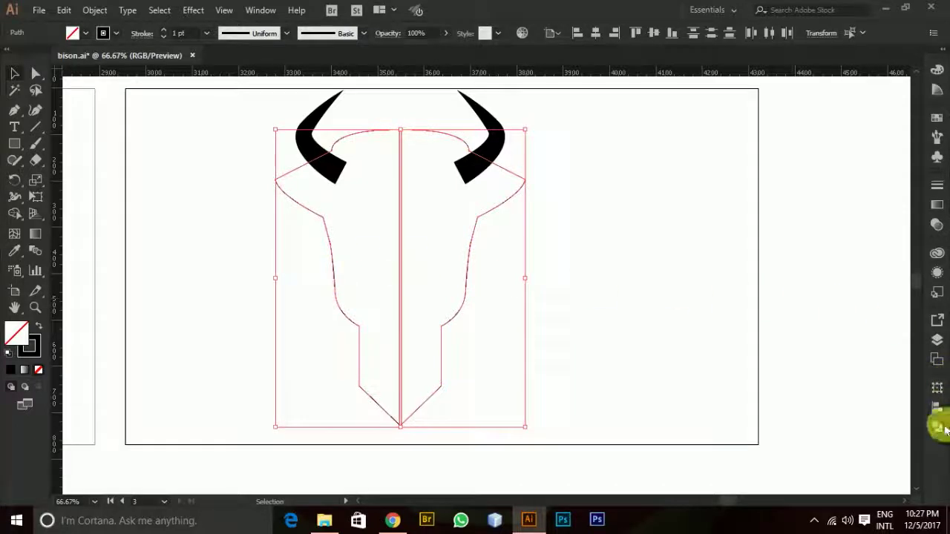
{"action": "left_click", "coordinate": [941, 430]}
{"action": "left_click", "coordinate": [774, 420]}
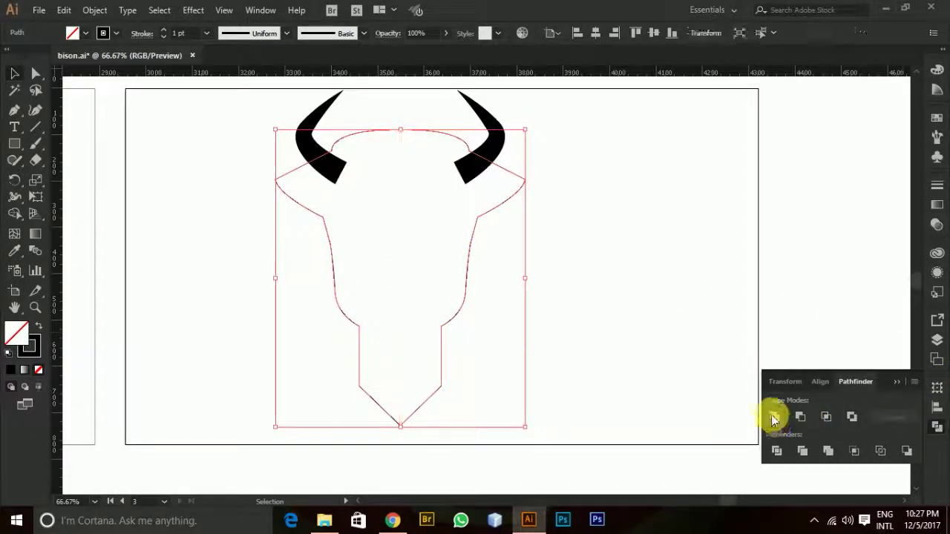
{"action": "left_click", "coordinate": [636, 256]}
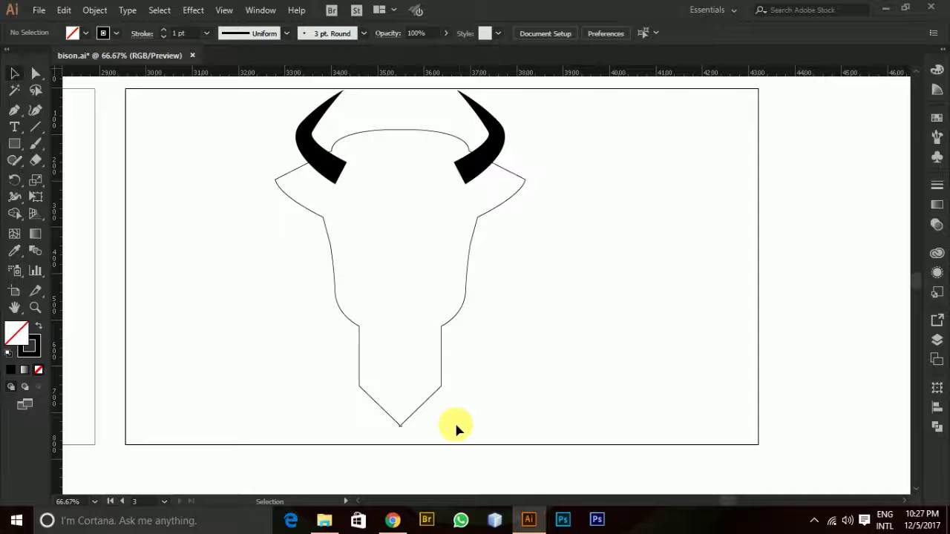
Remove the lower-left anchor point of the small notch at the united outline's chin tip without breaking the path.
{"action": "scroll", "coordinate": [416, 442], "scroll_direction": "up", "scroll_amount": 6}
{"action": "scroll", "coordinate": [290, 319], "scroll_direction": "up", "scroll_amount": 3}
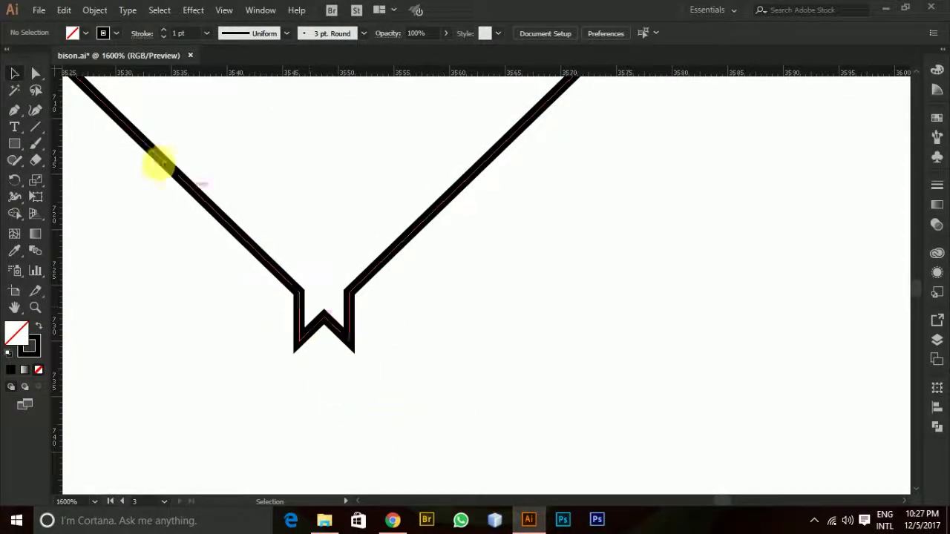
{"action": "left_click", "coordinate": [33, 74]}
{"action": "left_click", "coordinate": [299, 339]}
{"action": "left_click", "coordinate": [298, 343]}
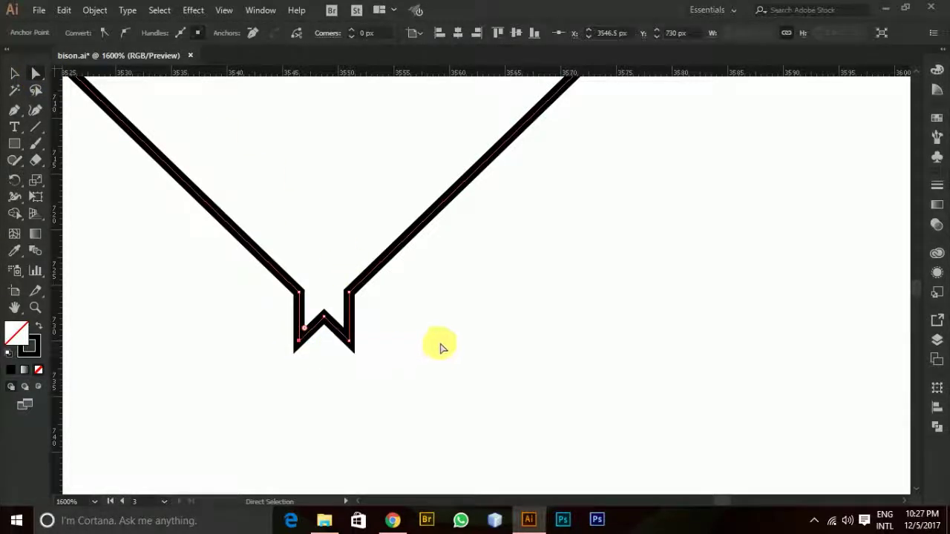
{"action": "key", "text": "Delete"}
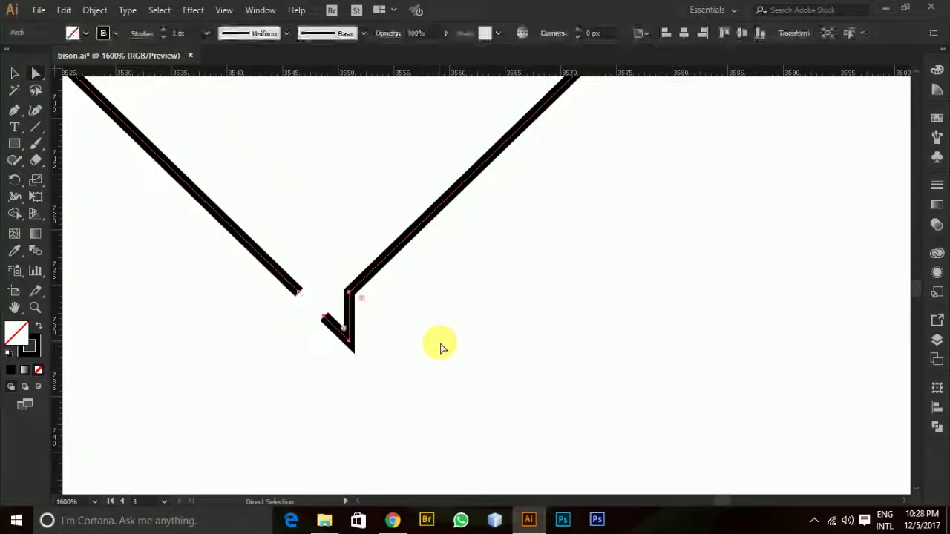
{"action": "key", "text": "ctrl+z"}
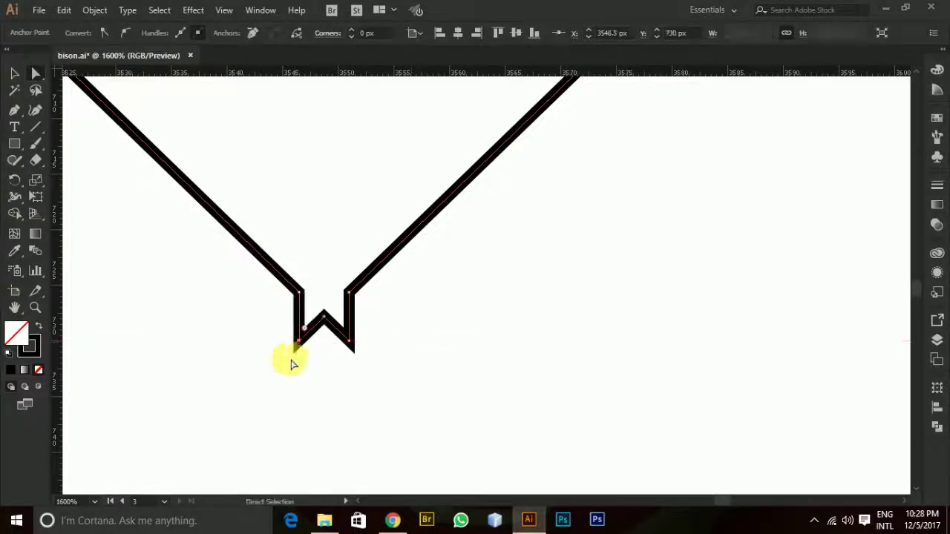
{"action": "left_click", "coordinate": [247, 32]}
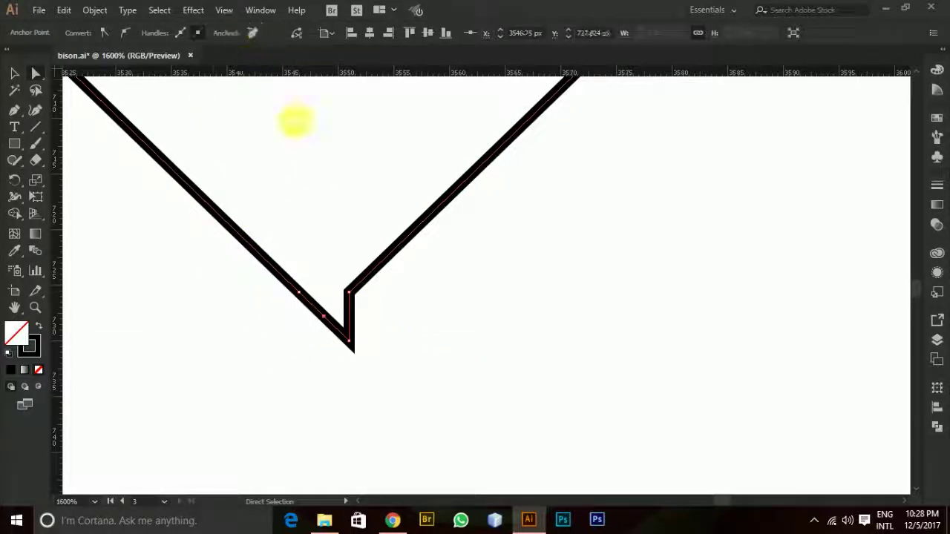
Remove the notch's lower-right anchor and the two redundant anchors flanking the chin tip, leaving a single clean point.
{"action": "left_click_drag", "start_coordinate": [355, 294], "coordinate": [351, 300]}
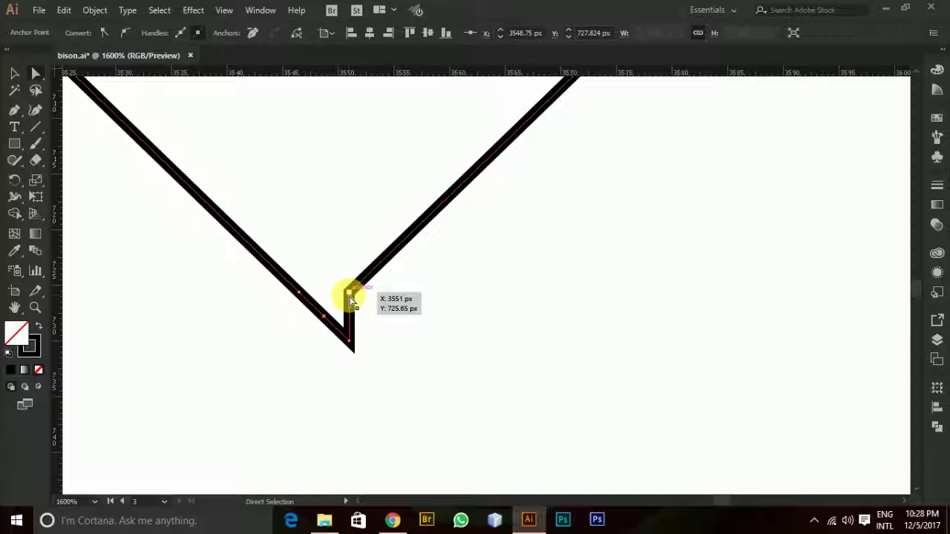
{"action": "left_click", "coordinate": [352, 345]}
{"action": "left_click", "coordinate": [253, 33]}
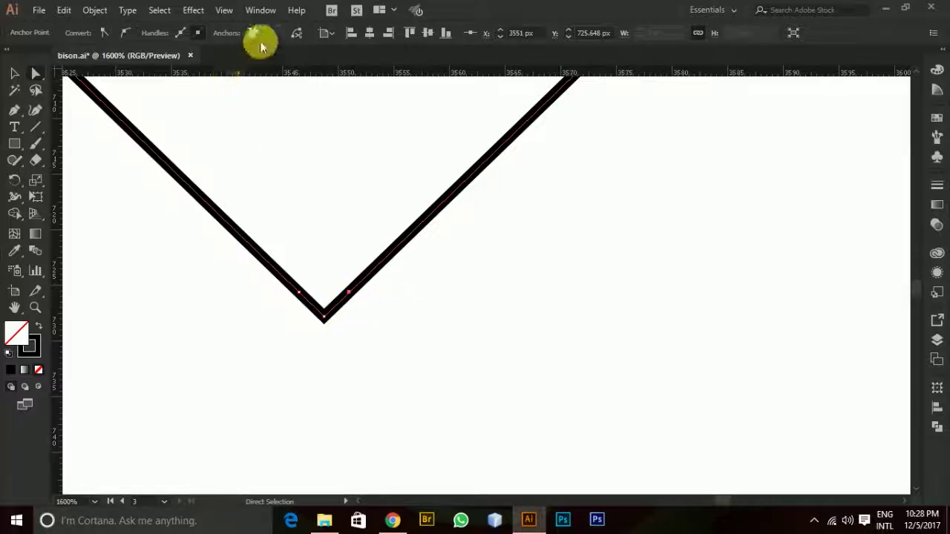
{"action": "left_click", "coordinate": [251, 34]}
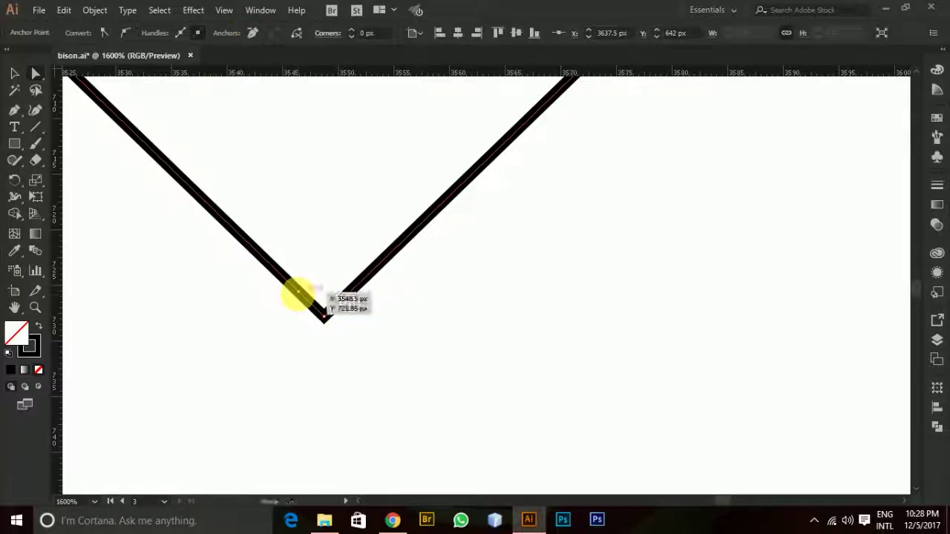
{"action": "left_click", "coordinate": [298, 293]}
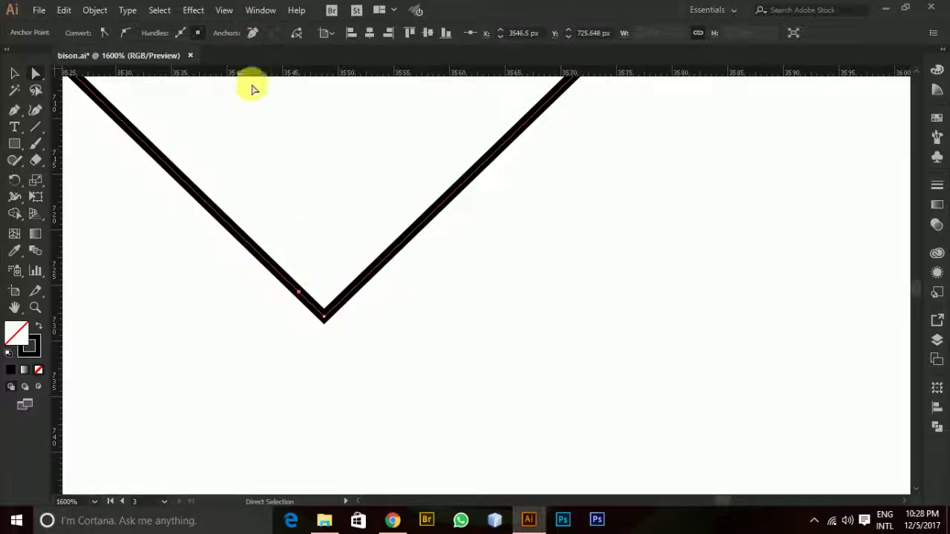
{"action": "left_click", "coordinate": [251, 34]}
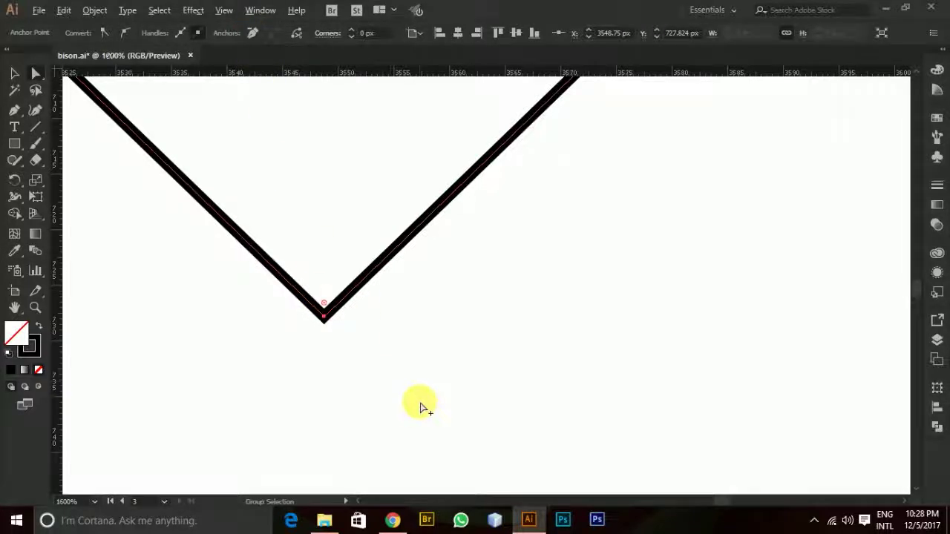
Fill the united head outline with solid black and deselect it.
{"action": "scroll", "coordinate": [420, 406], "scroll_direction": "down", "scroll_amount": 8}
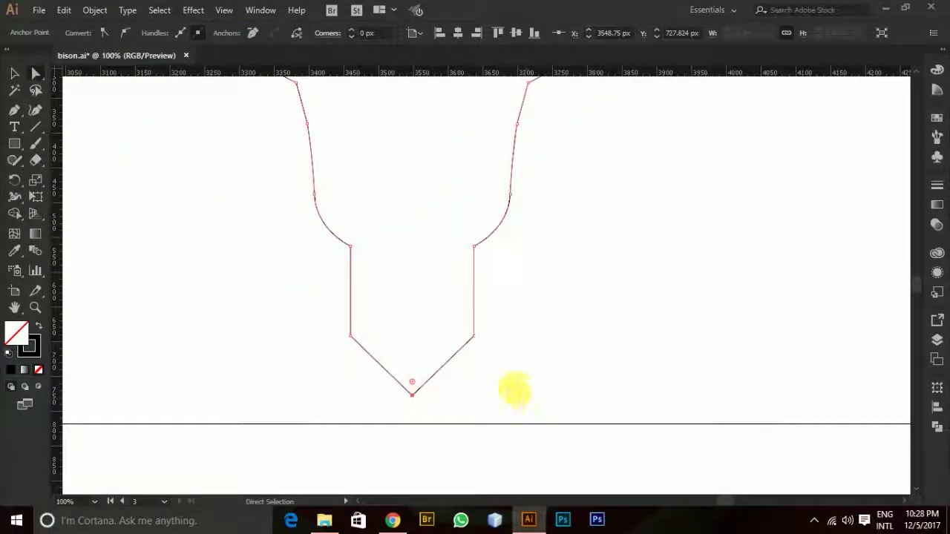
{"action": "scroll", "coordinate": [516, 387], "scroll_direction": "down", "scroll_amount": 3}
{"action": "scroll", "coordinate": [572, 331], "scroll_direction": "up", "scroll_amount": 1}
{"action": "key", "text": "v"}
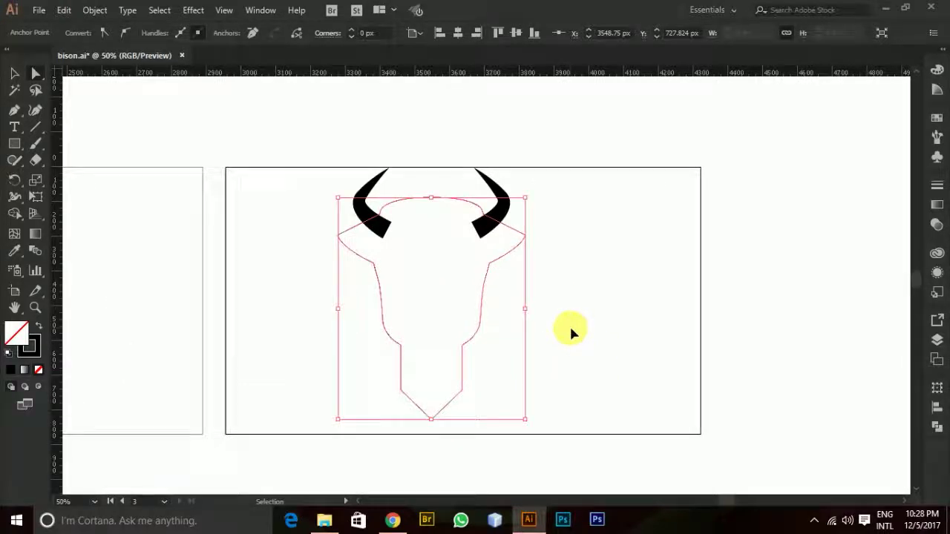
{"action": "left_click", "coordinate": [614, 324]}
{"action": "key", "text": "a"}
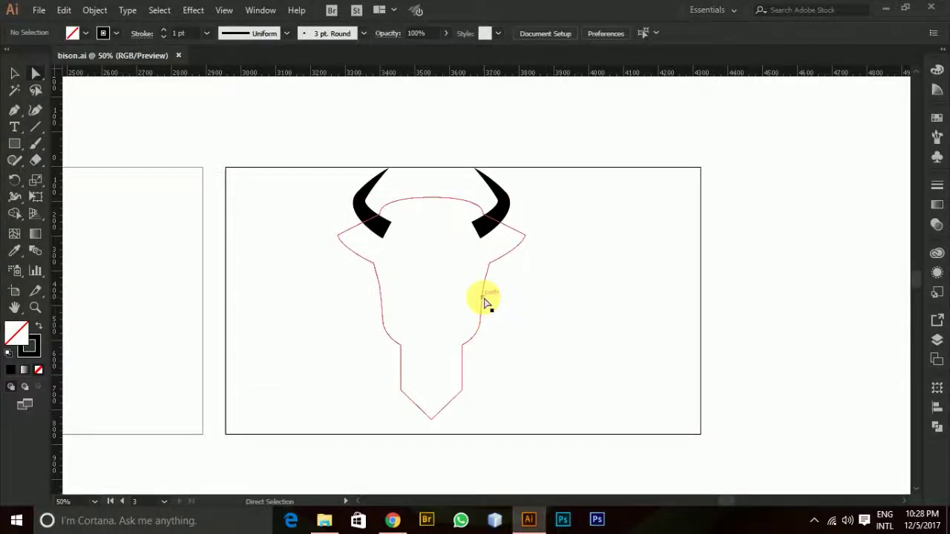
{"action": "left_click", "coordinate": [484, 303]}
{"action": "left_click", "coordinate": [11, 371]}
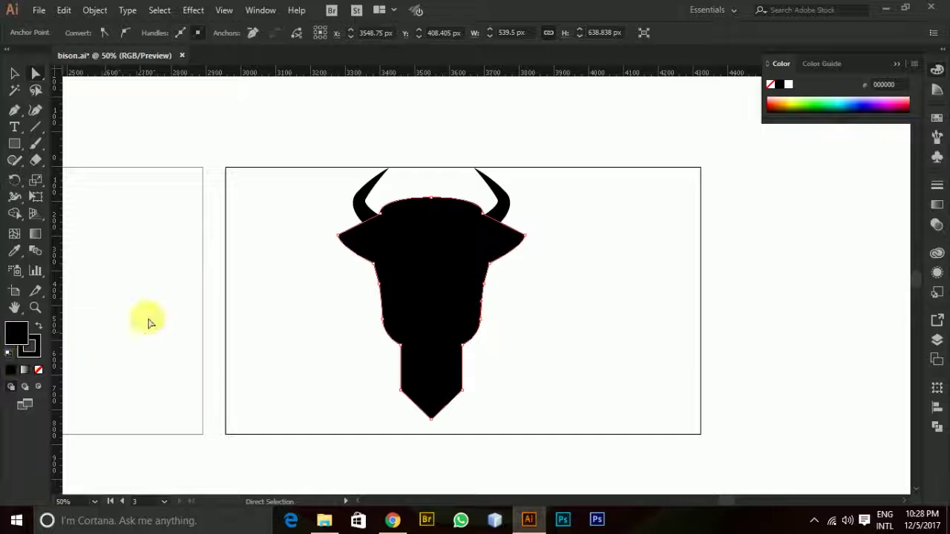
{"action": "left_click", "coordinate": [245, 293]}
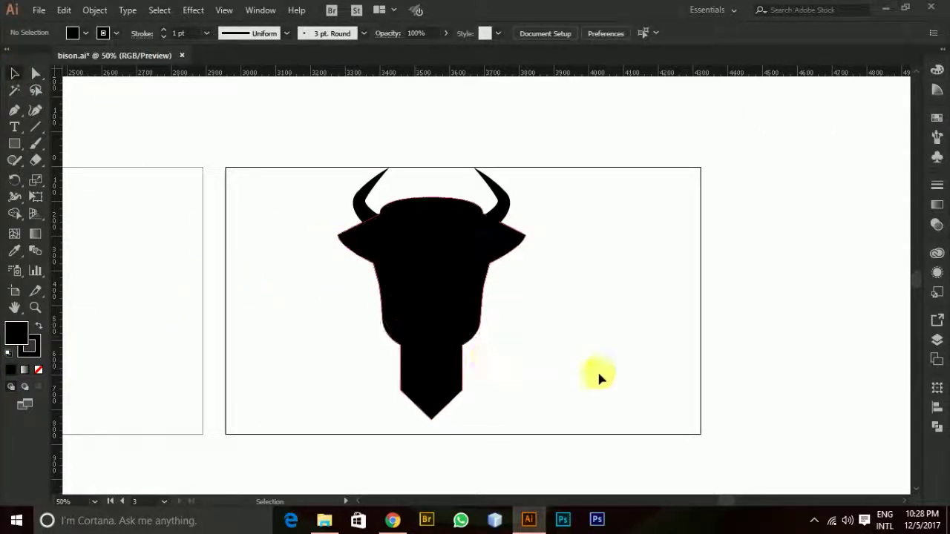
Switch to File Explorer and place the red-bow-tie-clipart-18 image from the bison-label folder into the Illustrator document beside the head.
{"action": "key", "text": "alt+Tab"}
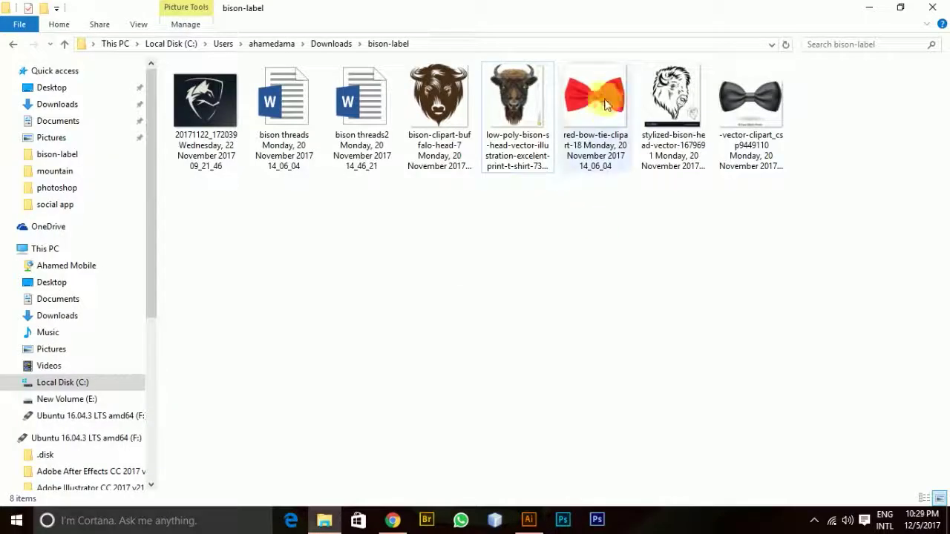
{"action": "left_click_drag", "start_coordinate": [590, 110], "coordinate": [616, 349]}
{"action": "key", "text": "alt+Tab"}
{"action": "scroll", "coordinate": [366, 302], "scroll_direction": "down", "scroll_amount": 2}
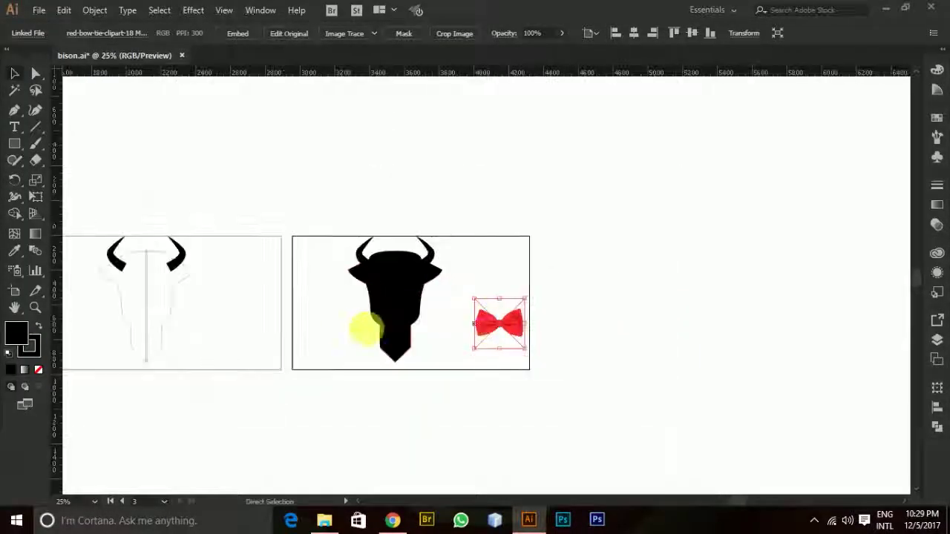
Draw a fourth artboard beside the third one, roughly the same size.
{"action": "scroll", "coordinate": [368, 329], "scroll_direction": "right", "scroll_amount": 2}
{"action": "key", "text": "shift+o"}
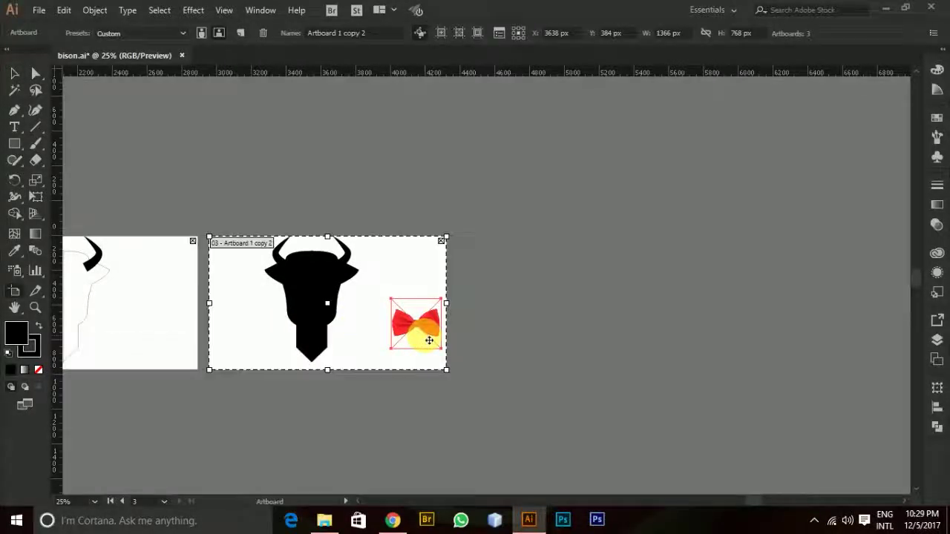
{"action": "left_click_drag", "start_coordinate": [466, 240], "coordinate": [704, 371]}
{"action": "key", "text": "Escape"}
Move the red bow tie image onto the middle of the fourth artboard and scale it up to roughly double size.
{"action": "scroll", "coordinate": [682, 341], "scroll_direction": "up", "scroll_amount": 2}
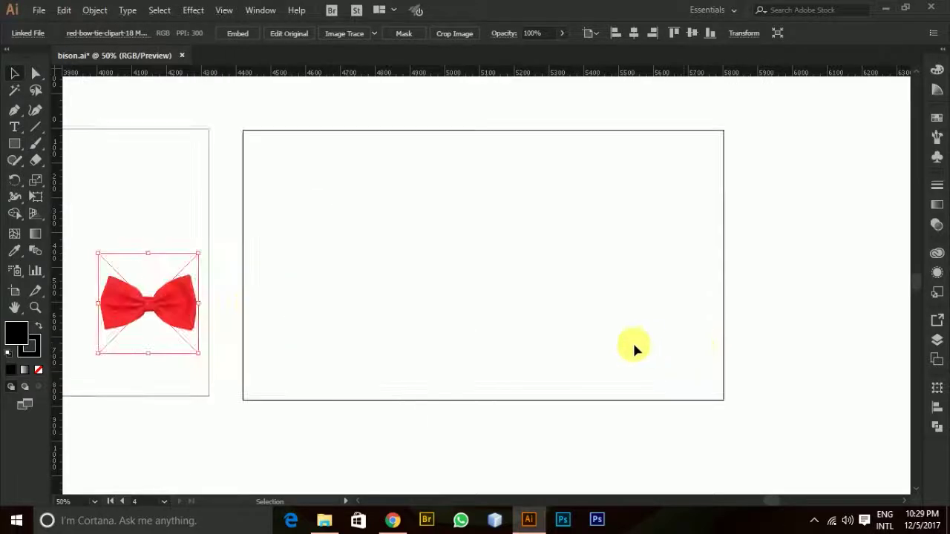
{"action": "left_click_drag", "start_coordinate": [137, 305], "coordinate": [483, 271]}
{"action": "left_click", "coordinate": [609, 265]}
{"action": "left_click", "coordinate": [534, 289]}
{"action": "left_click_drag", "start_coordinate": [544, 317], "coordinate": [590, 363]}
{"action": "left_click", "coordinate": [641, 294]}
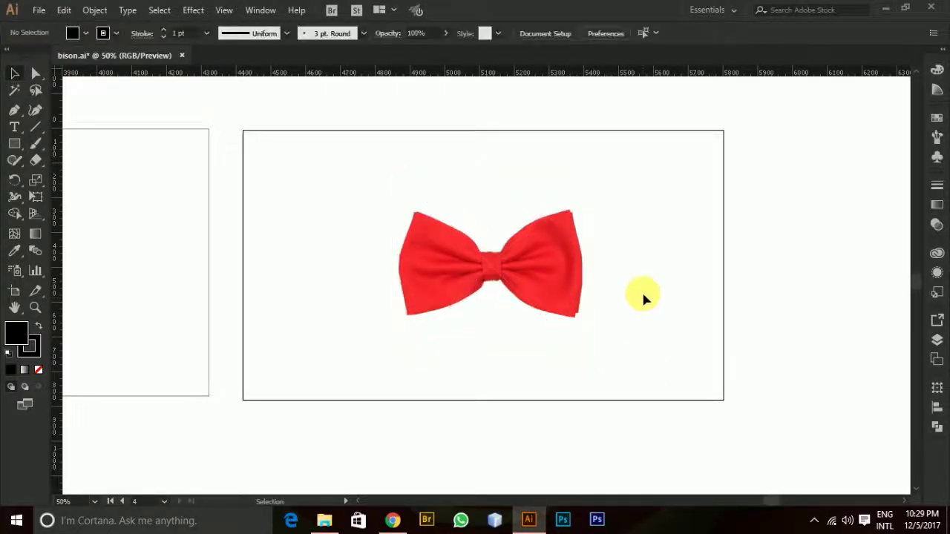
Start a Pen tool path at the top centre of the knot and trace the bow tie's upper edge to its upper-left corner.
{"action": "scroll", "coordinate": [589, 292], "scroll_direction": "up", "scroll_amount": 2}
{"action": "scroll", "coordinate": [586, 291], "scroll_direction": "down", "scroll_amount": 1}
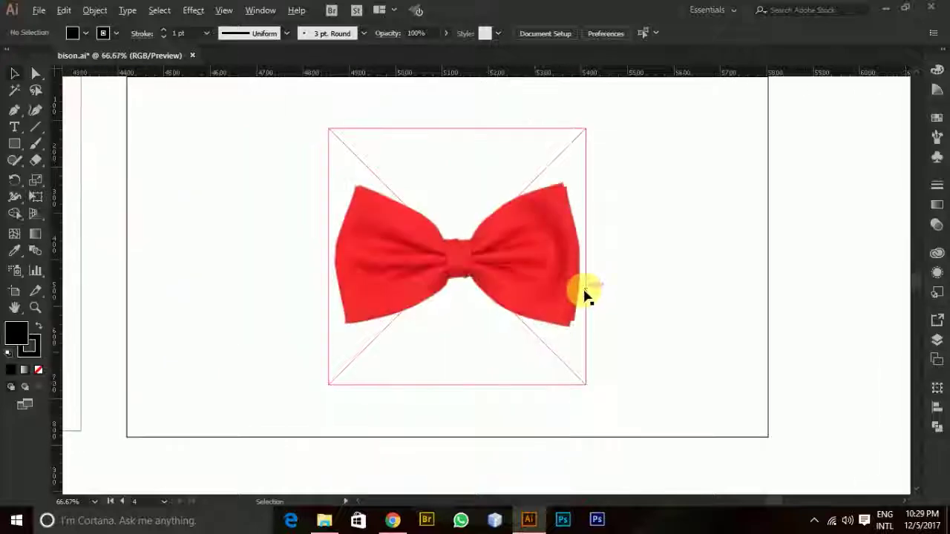
{"action": "scroll", "coordinate": [577, 252], "scroll_direction": "up", "scroll_amount": 1}
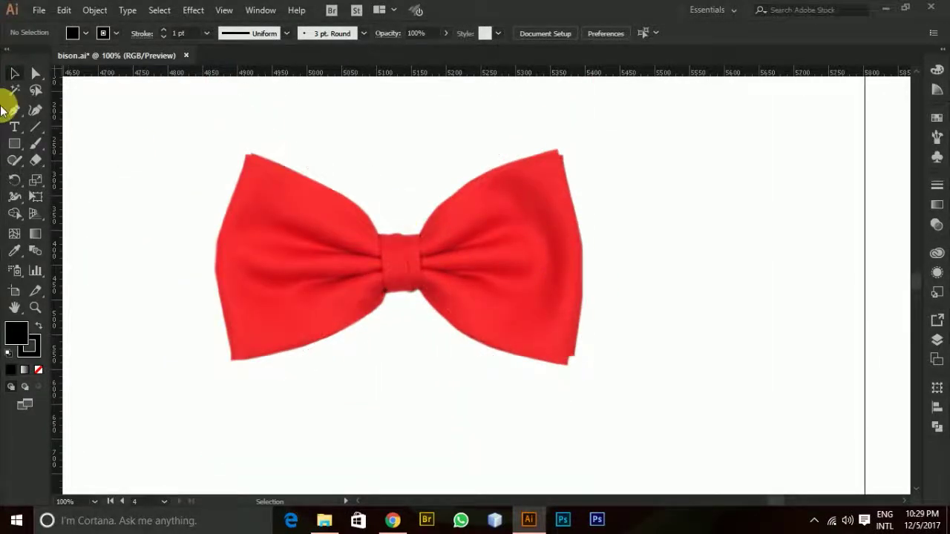
{"action": "left_click", "coordinate": [11, 112]}
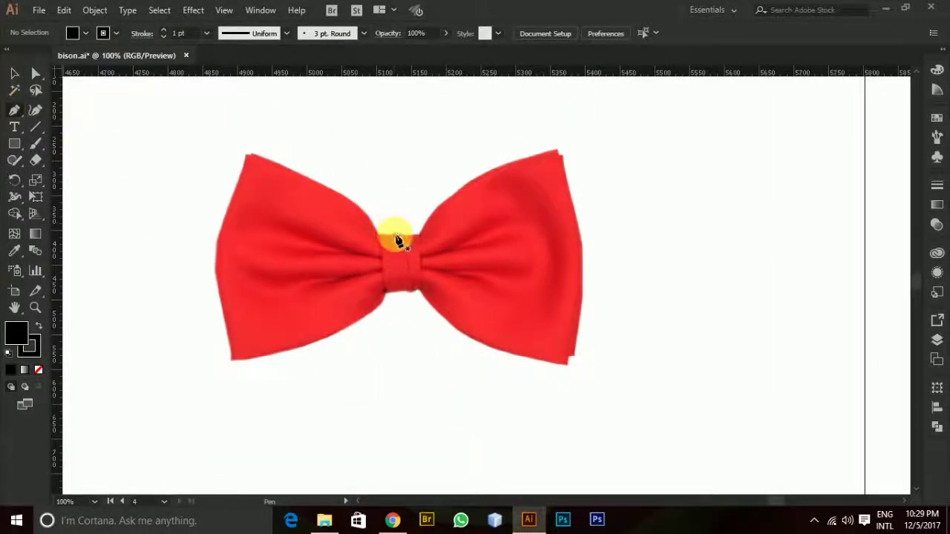
{"action": "left_click", "coordinate": [399, 239]}
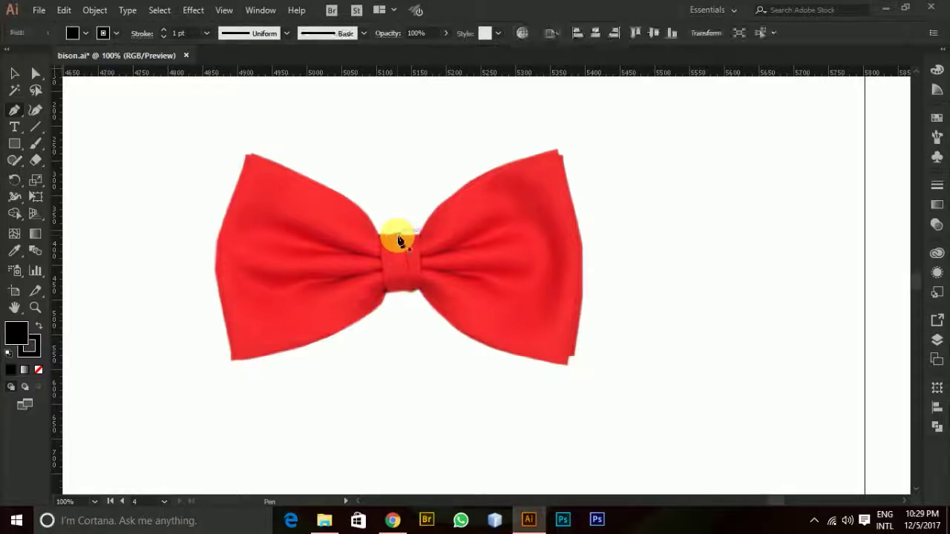
{"action": "left_click_drag", "start_coordinate": [398, 240], "coordinate": [383, 240]}
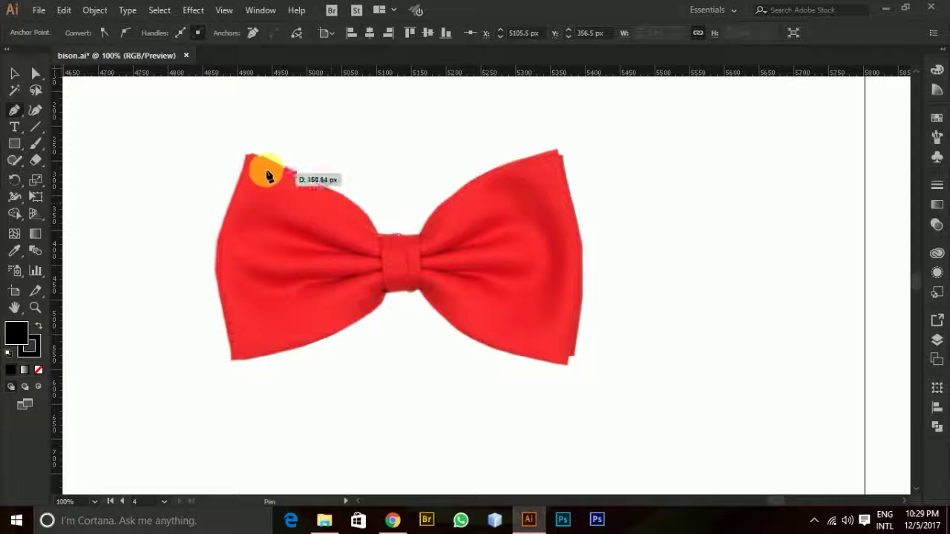
{"action": "mouse_move", "coordinate": [250, 156]}
{"action": "left_mouse_down"}
{"action": "mouse_move", "coordinate": [195, 150]}
{"action": "mouse_move", "coordinate": [183, 160]}
{"action": "mouse_move", "coordinate": [164, 129]}
{"action": "mouse_move", "coordinate": [131, 126]}
{"action": "mouse_move", "coordinate": [145, 127]}
{"action": "left_mouse_up"}
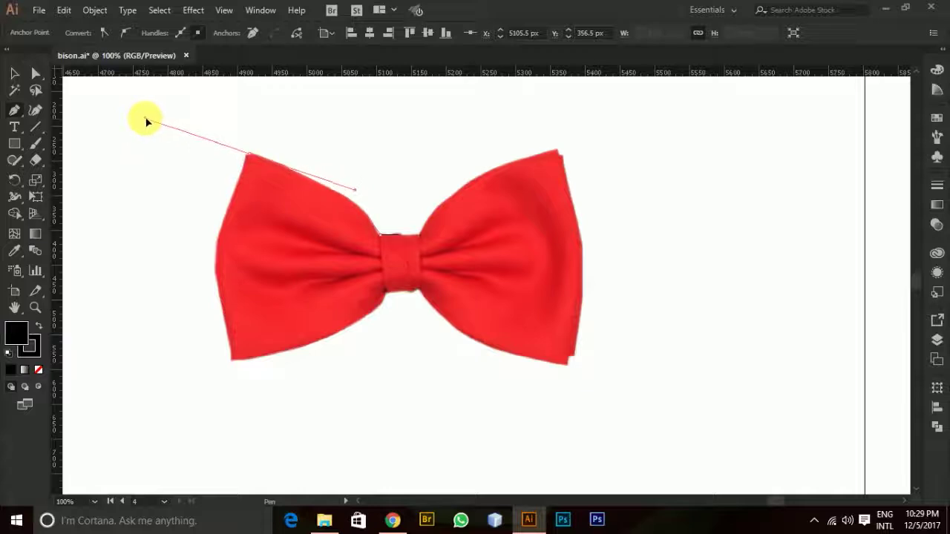
{"action": "left_click_drag", "start_coordinate": [148, 123], "coordinate": [144, 117]}
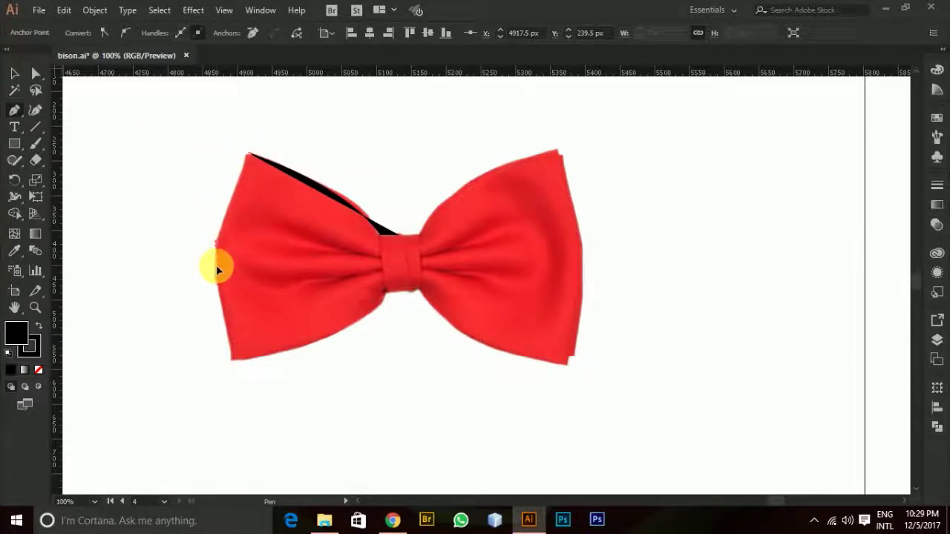
Continue the path down the bow tie's left edge to mid-height and across to slightly past the knot's centre, then deselect it.
{"action": "left_click_drag", "start_coordinate": [215, 287], "coordinate": [216, 286]}
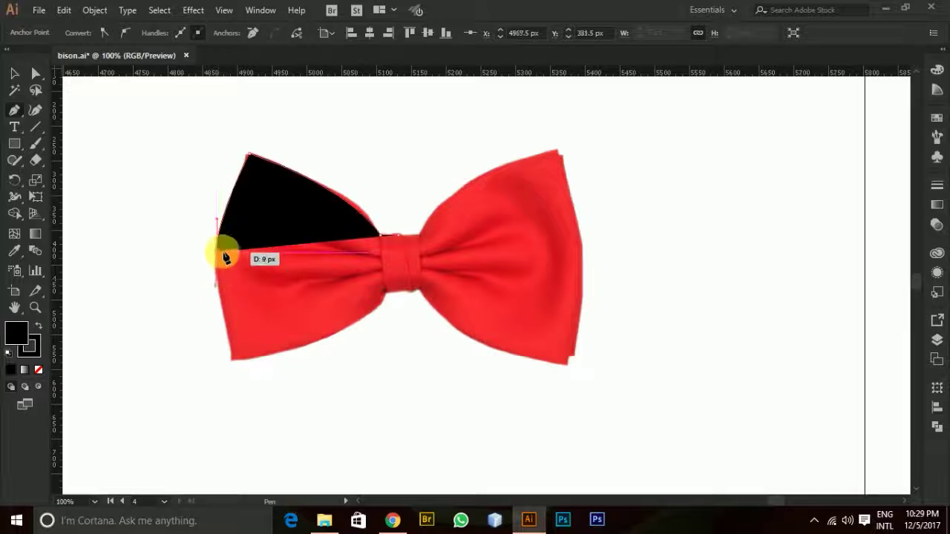
{"action": "left_click", "coordinate": [215, 253]}
{"action": "left_click", "coordinate": [371, 254]}
{"action": "left_click_drag", "start_coordinate": [379, 256], "coordinate": [403, 268]}
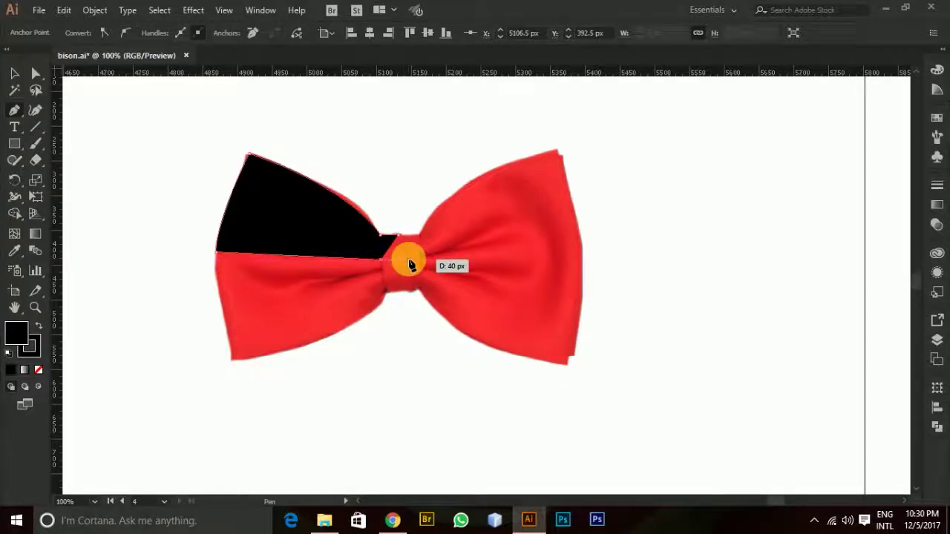
{"action": "mouse_move", "coordinate": [410, 261]}
{"action": "left_mouse_down"}
{"action": "mouse_move", "coordinate": [399, 242]}
{"action": "mouse_move", "coordinate": [424, 265]}
{"action": "left_mouse_up"}
{"action": "left_click", "coordinate": [12, 75]}
{"action": "left_click", "coordinate": [419, 139]}
{"action": "left_click", "coordinate": [486, 289]}
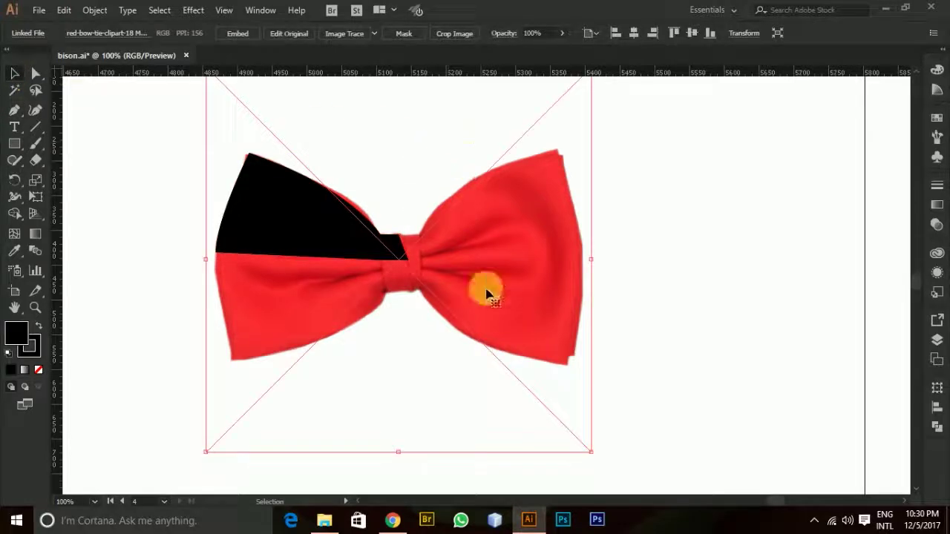
{"action": "left_click", "coordinate": [645, 274]}
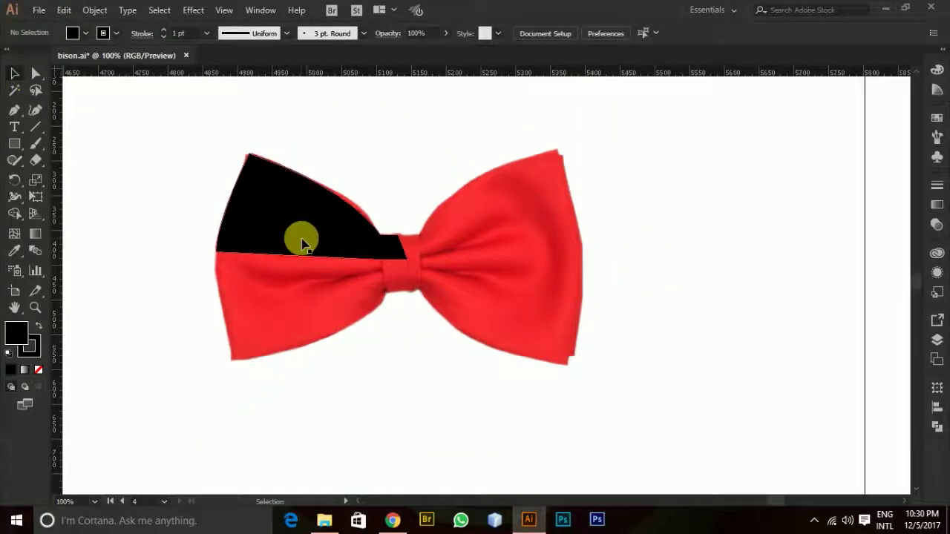
Place a vertical guide through the knot's centre and draw a black rectangle from it over the traced shape's overhanging end.
{"action": "left_click", "coordinate": [15, 145]}
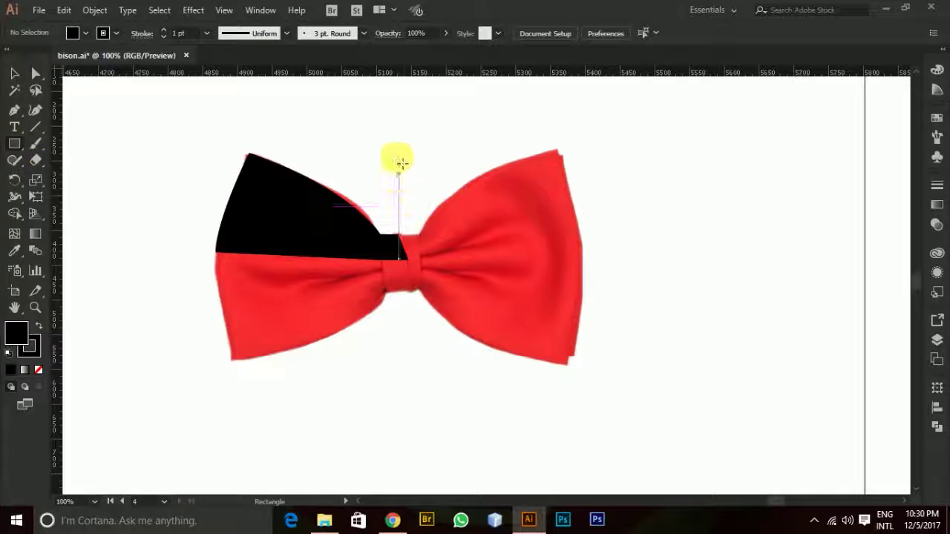
{"action": "left_click_drag", "start_coordinate": [56, 216], "coordinate": [398, 290]}
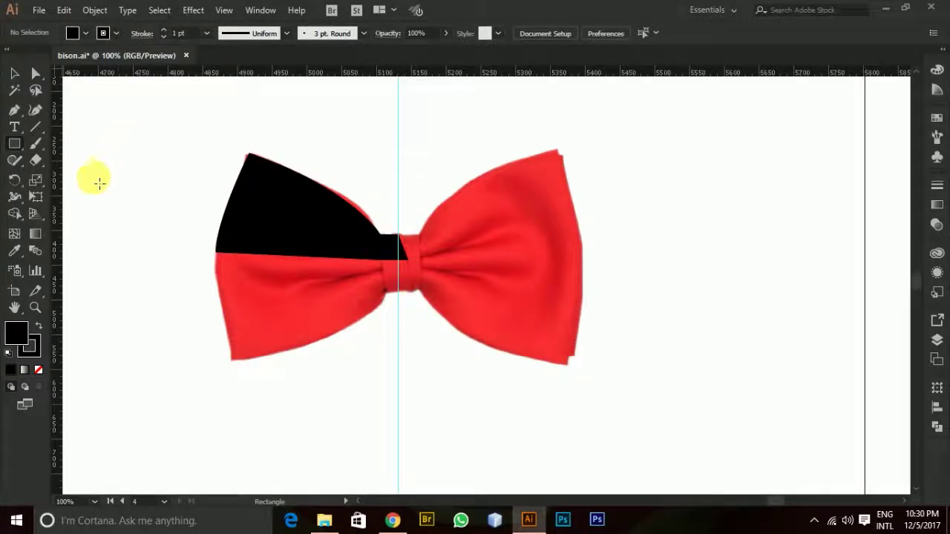
{"action": "mouse_move", "coordinate": [401, 187]}
{"action": "left_mouse_down"}
{"action": "mouse_move", "coordinate": [394, 244]}
{"action": "mouse_move", "coordinate": [435, 319]}
{"action": "mouse_move", "coordinate": [453, 322]}
{"action": "left_mouse_up"}
Subtract the black rectangle from the traced quarter with Minus Front, trimming its end flush at the vertical guide.
{"action": "left_click", "coordinate": [15, 73]}
{"action": "left_click_drag", "start_coordinate": [429, 226], "coordinate": [439, 233]}
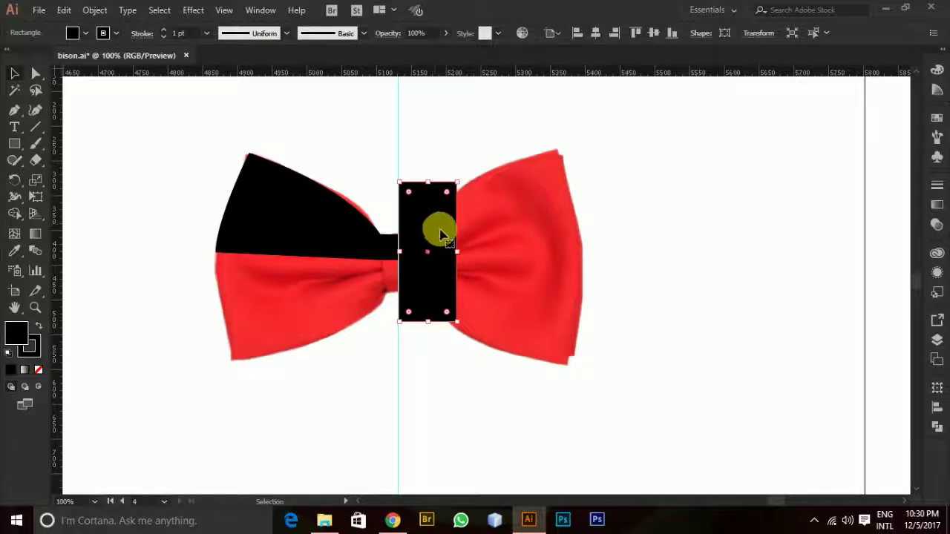
{"action": "left_click", "coordinate": [357, 238]}
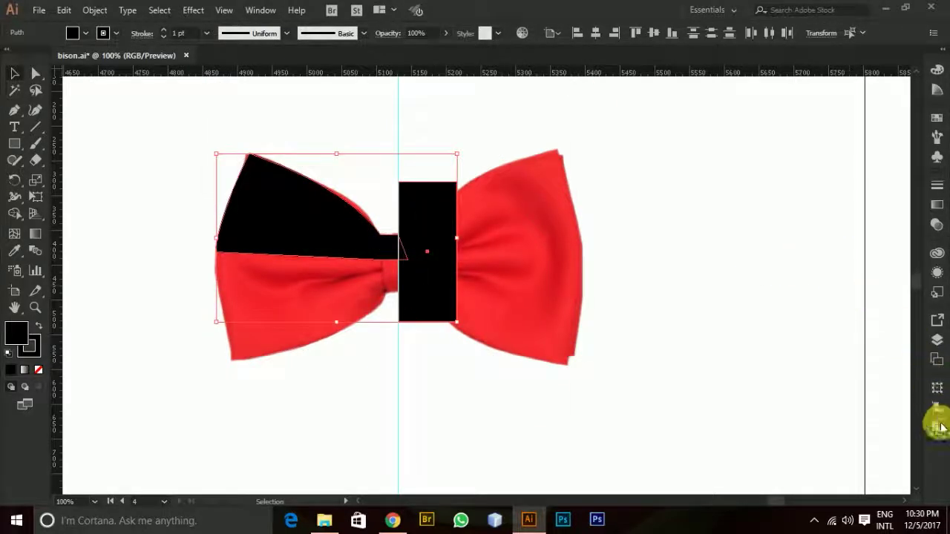
{"action": "left_click", "coordinate": [939, 426]}
{"action": "left_click", "coordinate": [800, 420]}
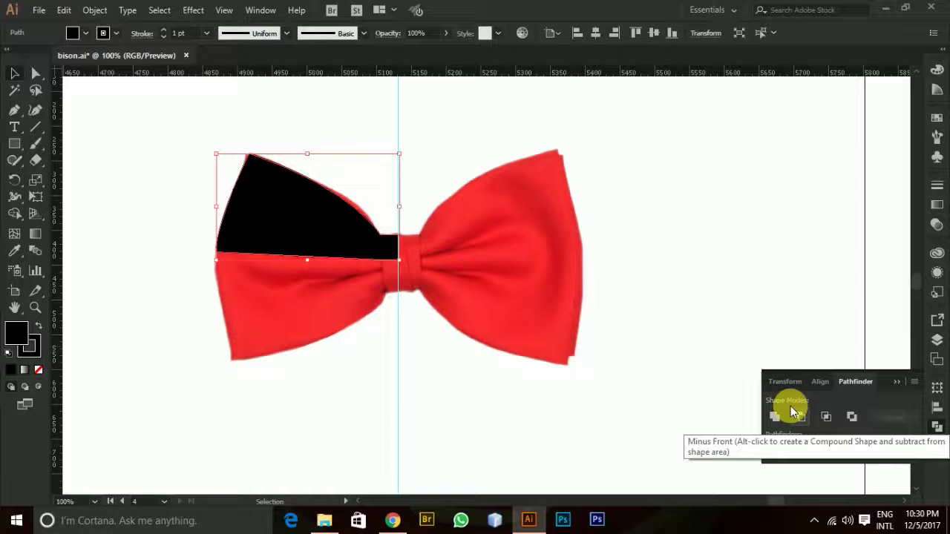
Make a reflected copy of the trimmed quarter across the horizontal axis.
{"action": "left_click", "coordinate": [15, 74]}
{"action": "left_click", "coordinate": [403, 123]}
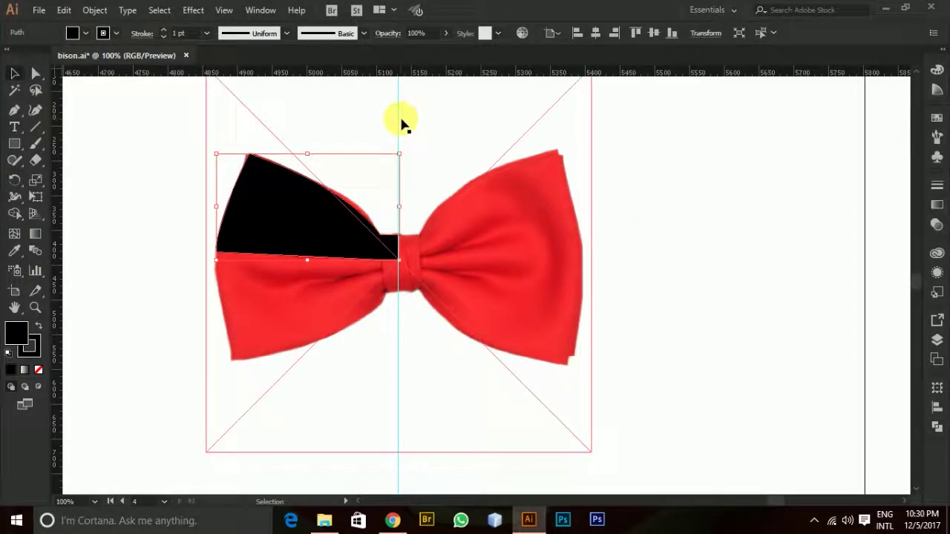
{"action": "left_click", "coordinate": [289, 235]}
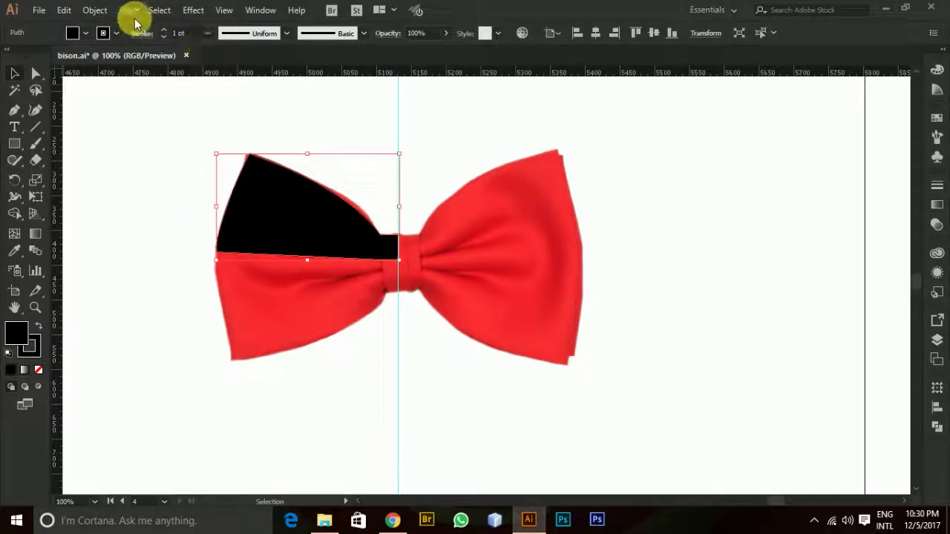
{"action": "left_click", "coordinate": [96, 10]}
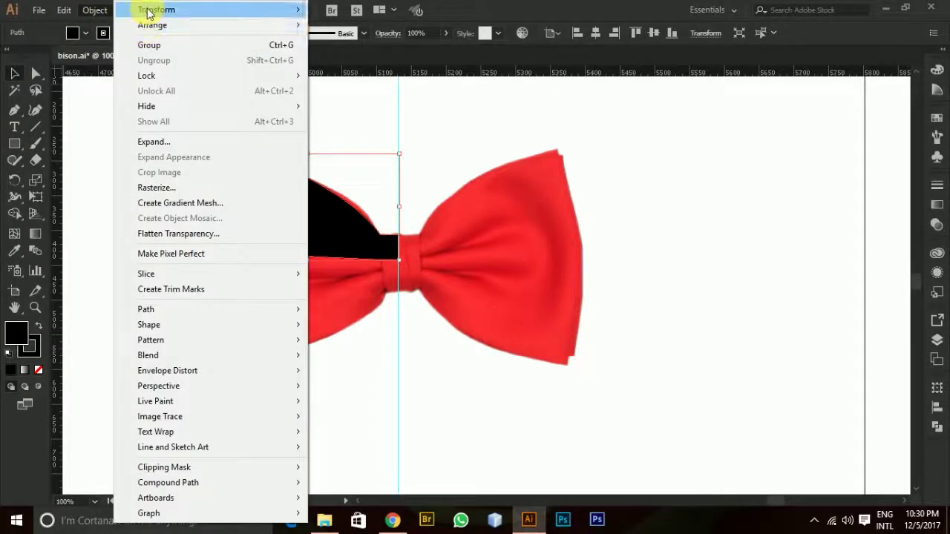
{"action": "mouse_move", "coordinate": [149, 9]}
{"action": "left_click", "coordinate": [421, 64]}
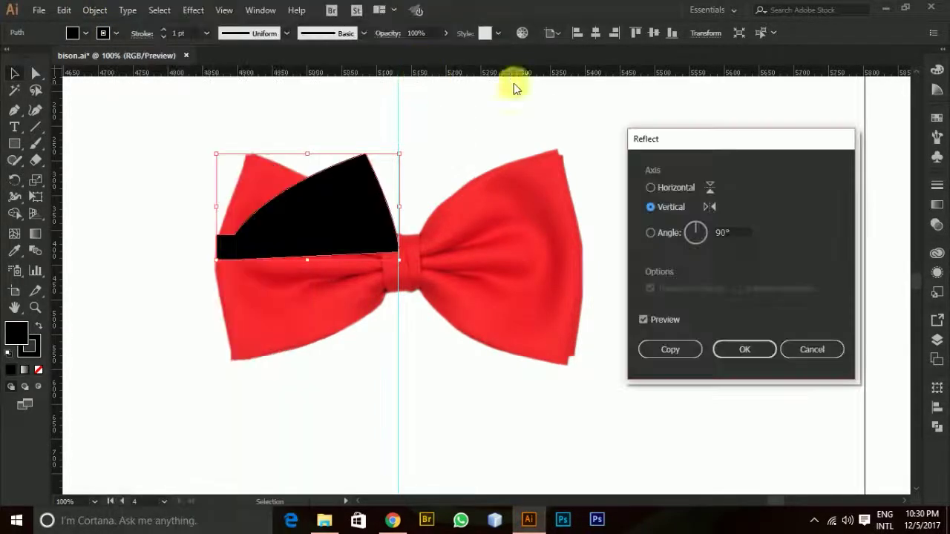
{"action": "left_click", "coordinate": [652, 187]}
{"action": "left_click", "coordinate": [667, 352]}
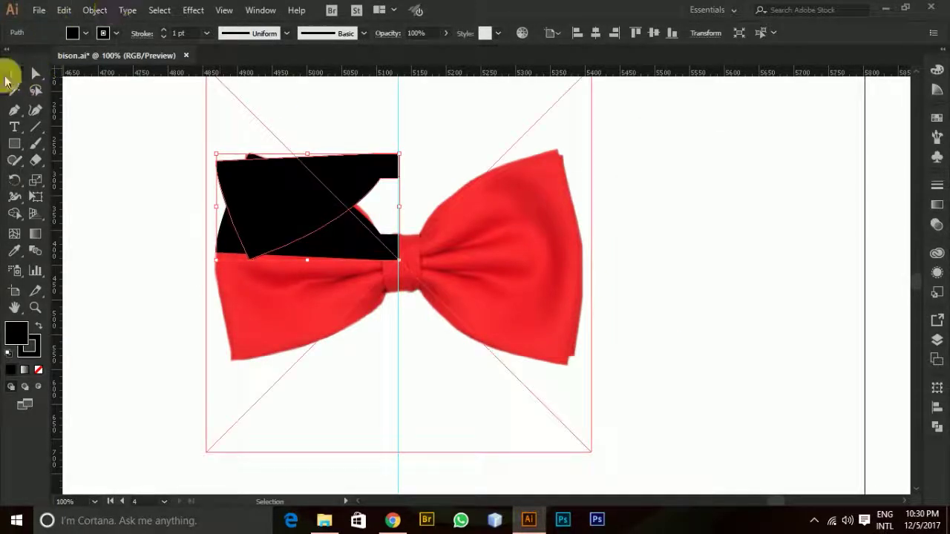
Move the reflected copy straight down so it meets the upper quarter at the knot and forms the left wing's lower half.
{"action": "left_click", "coordinate": [267, 204]}
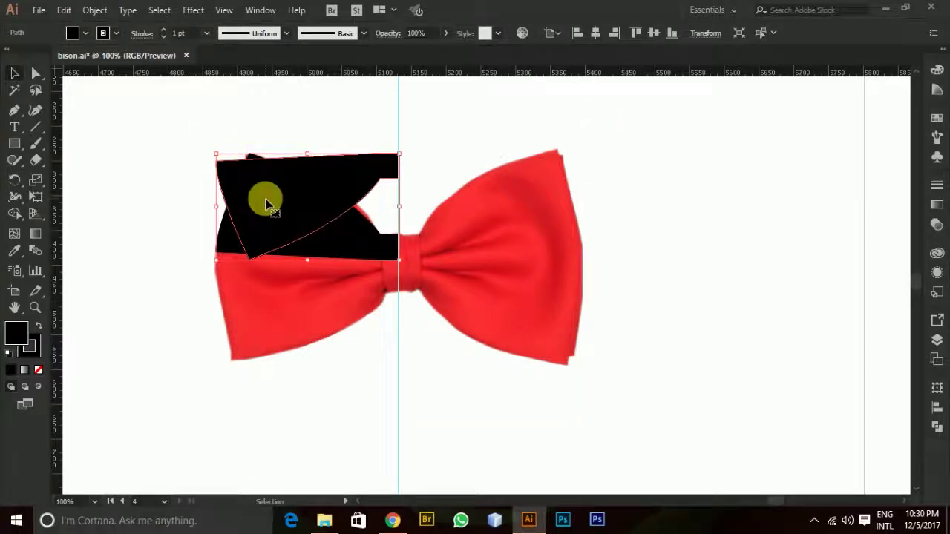
{"action": "left_click_drag", "start_coordinate": [268, 206], "coordinate": [255, 291]}
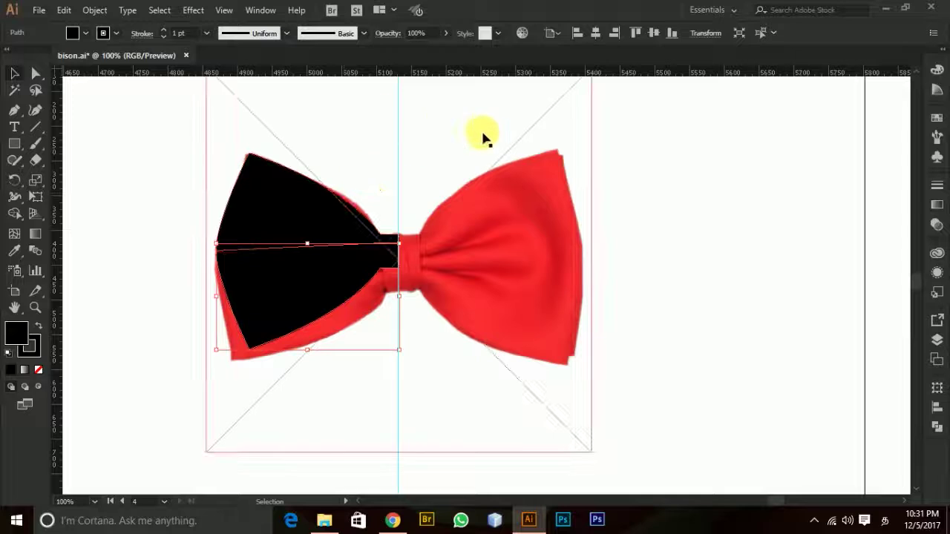
{"action": "left_click", "coordinate": [634, 182]}
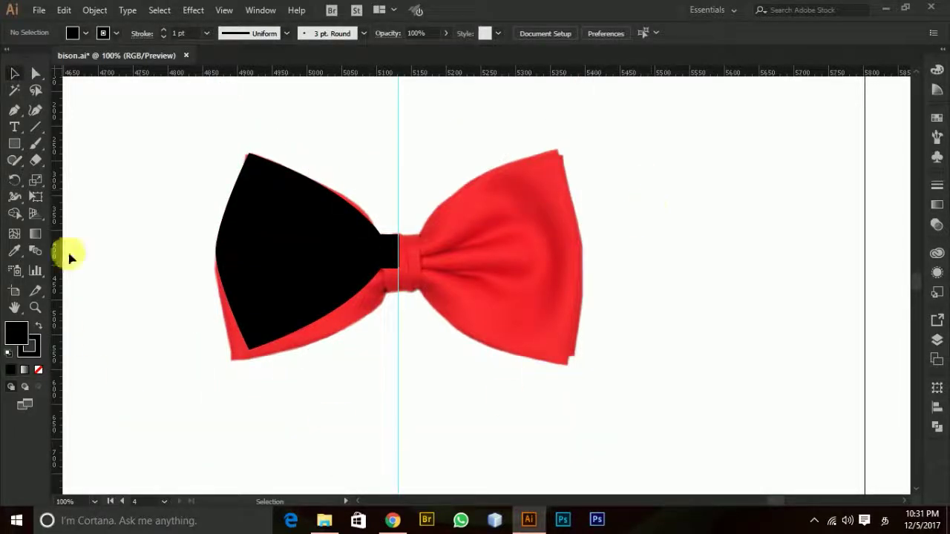
{"action": "mouse_move", "coordinate": [308, 285]}
{"action": "left_mouse_down"}
{"action": "mouse_move", "coordinate": [309, 314]}
{"action": "mouse_move", "coordinate": [307, 300]}
{"action": "left_mouse_up"}
{"action": "left_click", "coordinate": [639, 239]}
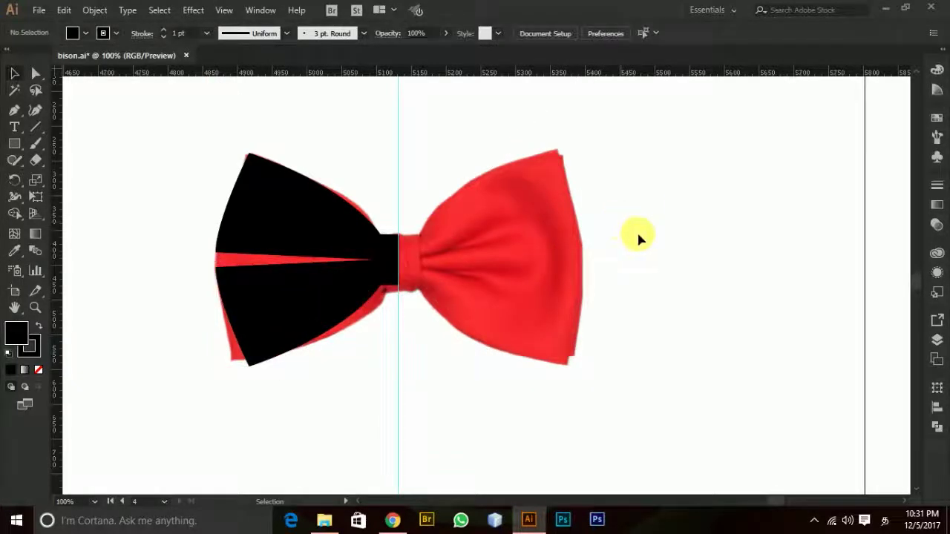
{"action": "left_click", "coordinate": [258, 297]}
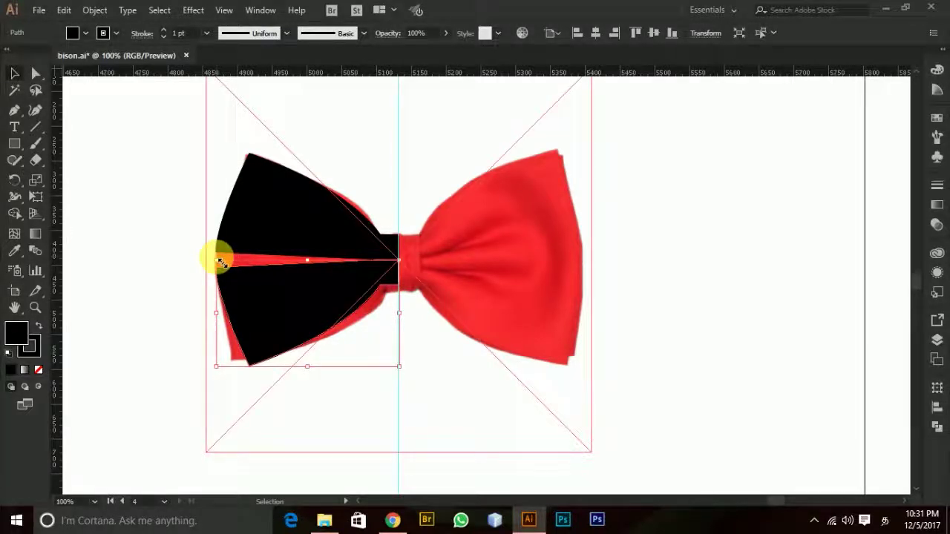
{"action": "left_click_drag", "start_coordinate": [216, 259], "coordinate": [217, 241]}
{"action": "key", "text": "ctrl+z"}
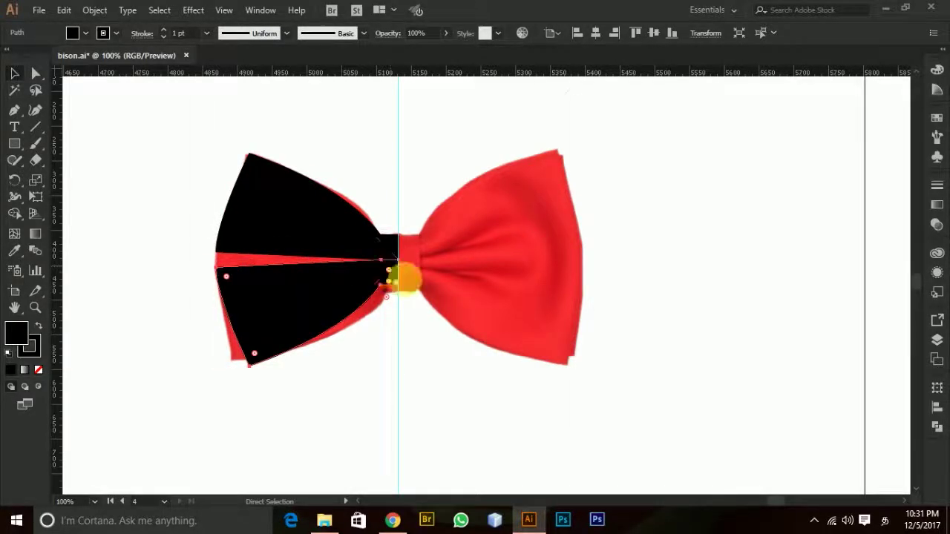
{"action": "left_click", "coordinate": [746, 219]}
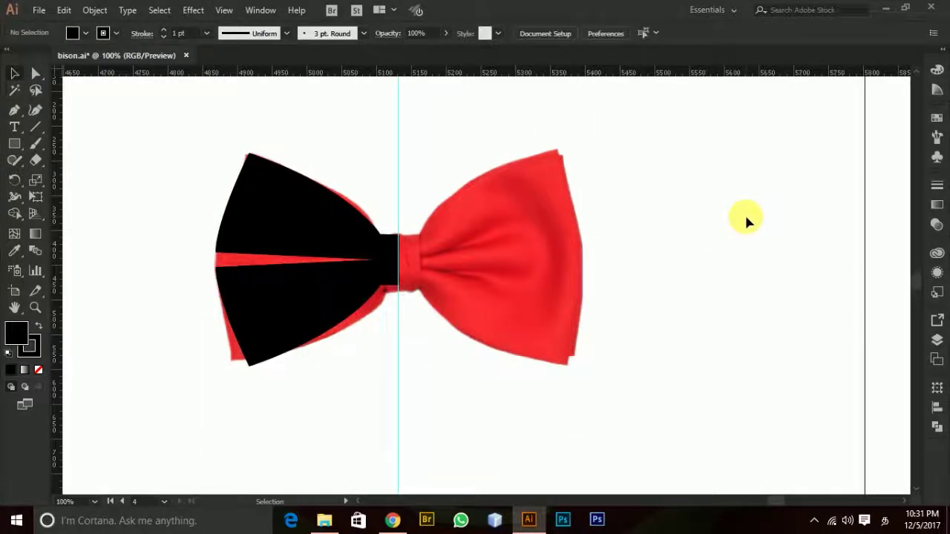
{"action": "left_click", "coordinate": [313, 249]}
{"action": "left_click", "coordinate": [316, 308]}
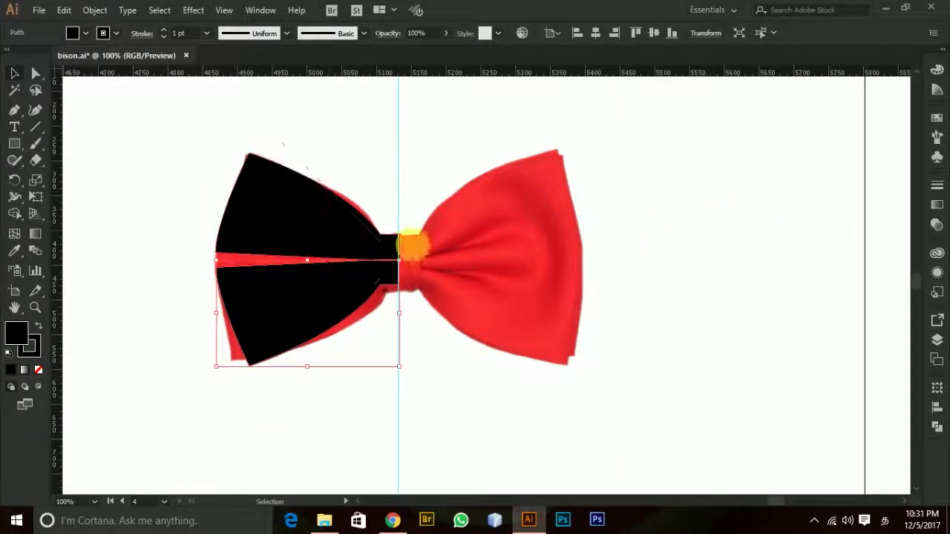
{"action": "left_click", "coordinate": [722, 243]}
Group the upper and lower quarters of the bow tie's left half.
{"action": "left_click", "coordinate": [304, 242]}
{"action": "left_click", "coordinate": [308, 290], "text": "shift"}
{"action": "key", "text": "a"}
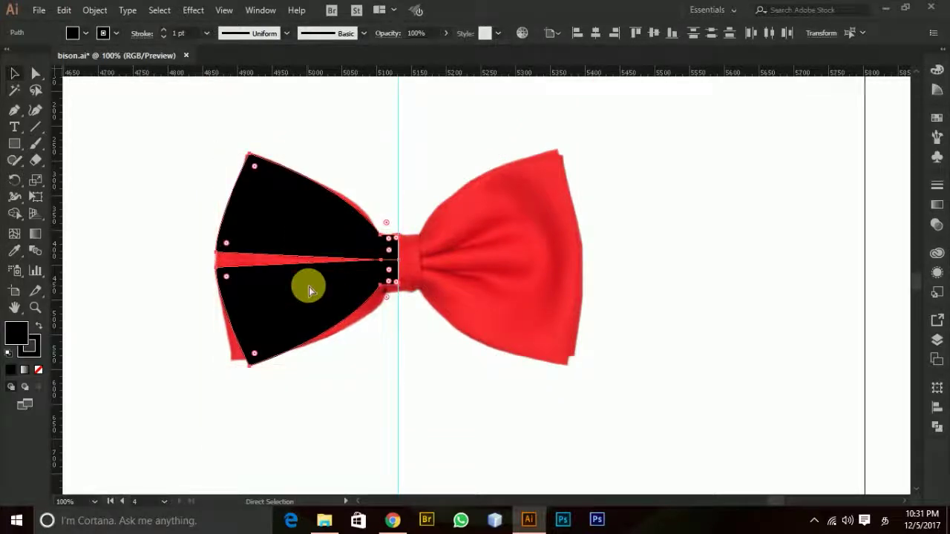
{"action": "key", "text": "v"}
{"action": "key", "text": "ctrl+g"}
Place a copy of the grouped left half over the bow tie's right side and reflect it across the vertical axis.
{"action": "left_click_drag", "start_coordinate": [306, 299], "coordinate": [389, 300]}
{"action": "key", "text": "ctrl+z"}
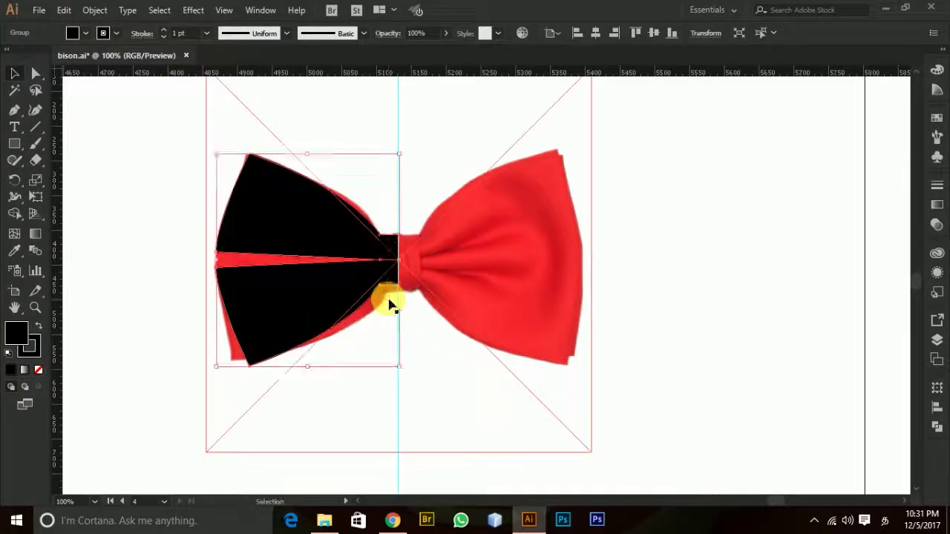
{"action": "left_click_drag", "start_coordinate": [306, 298], "coordinate": [506, 298]}
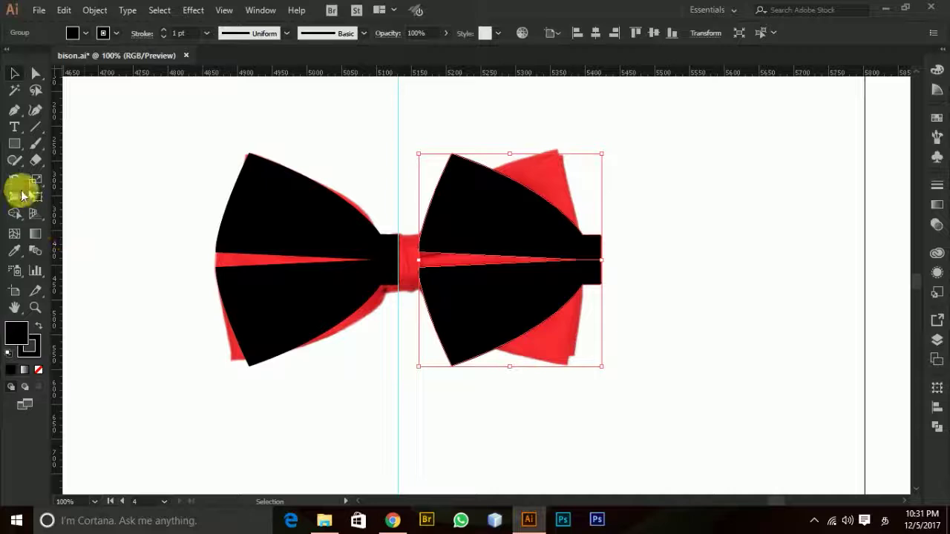
{"action": "left_click_drag", "start_coordinate": [15, 186], "coordinate": [45, 195]}
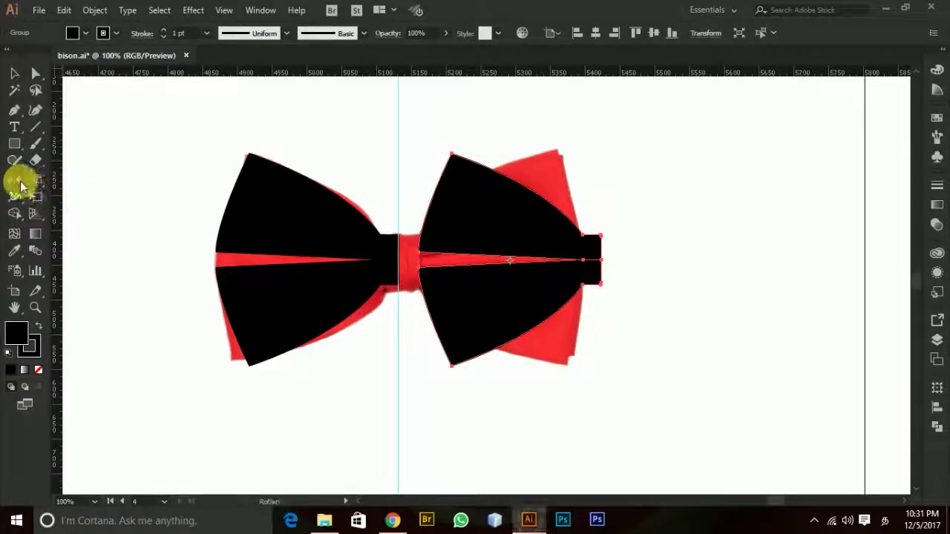
{"action": "double_click", "coordinate": [14, 179]}
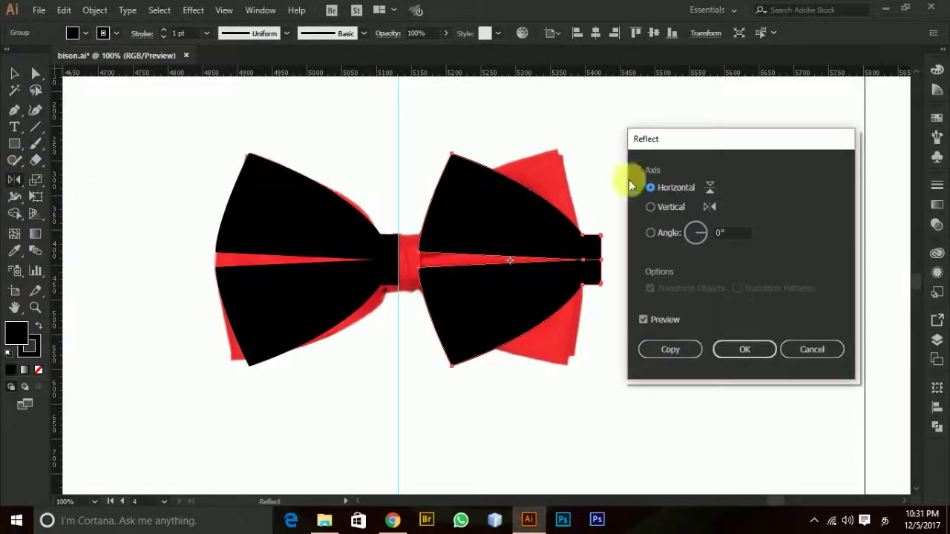
{"action": "left_click", "coordinate": [679, 209]}
{"action": "left_click", "coordinate": [728, 351]}
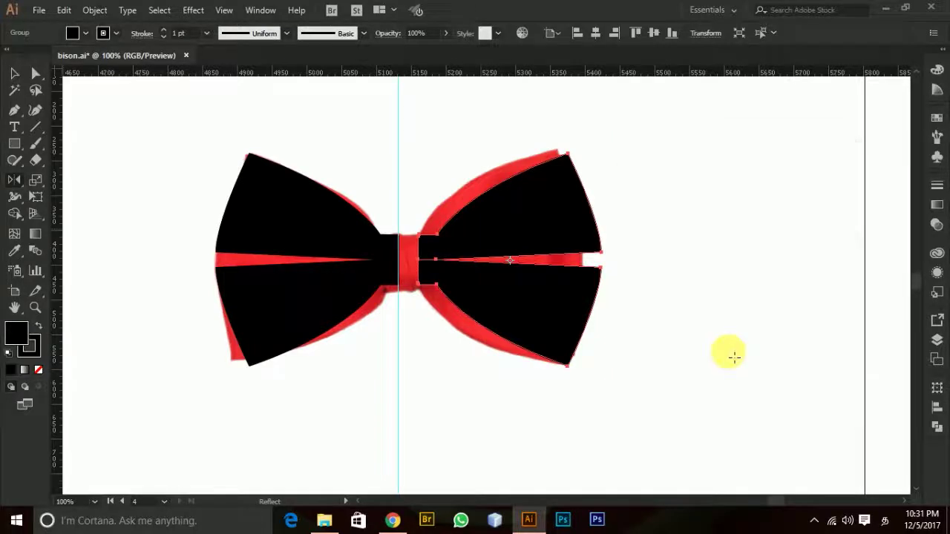
{"action": "left_click", "coordinate": [13, 75]}
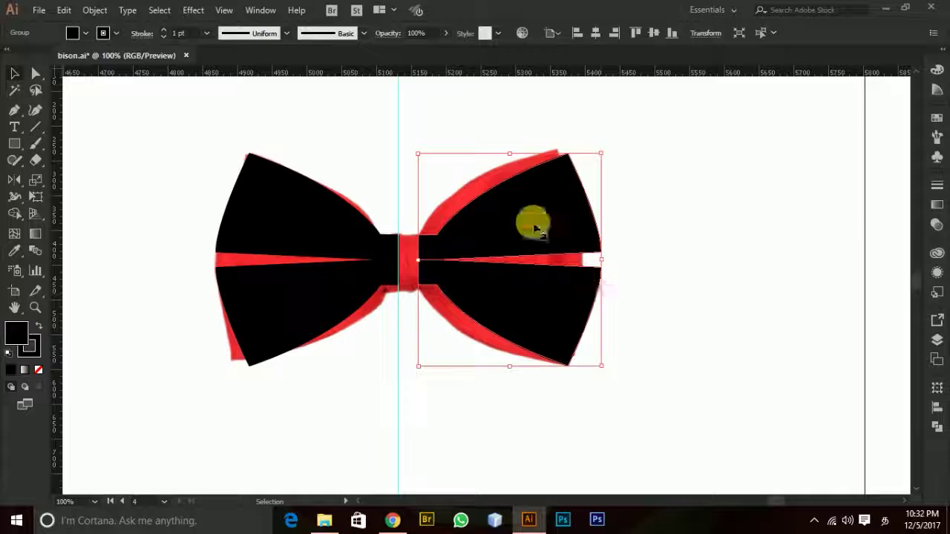
Delete the red bow tie reference image and move the mirrored half inward to meet the left half at the vertical guide.
{"action": "left_click", "coordinate": [486, 178]}
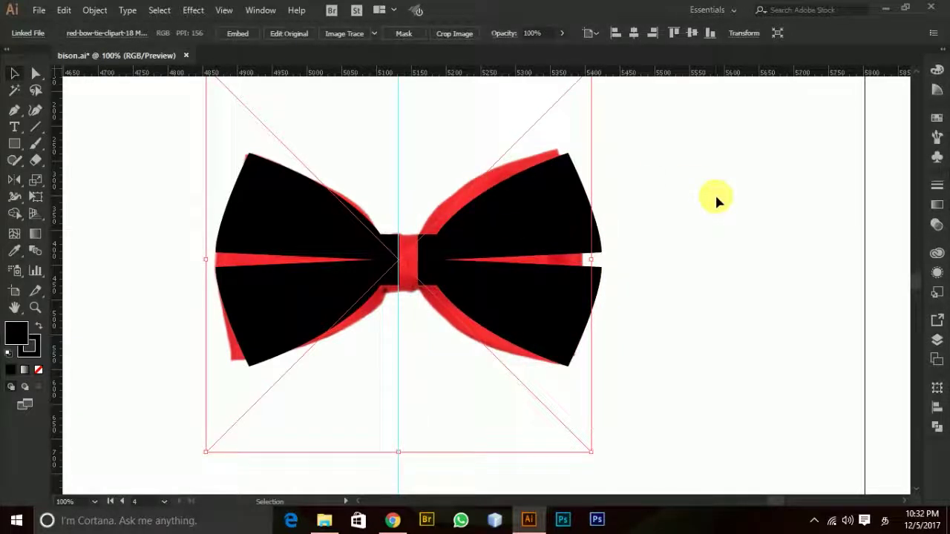
{"action": "key", "text": "Delete"}
{"action": "left_click_drag", "start_coordinate": [448, 144], "coordinate": [630, 374]}
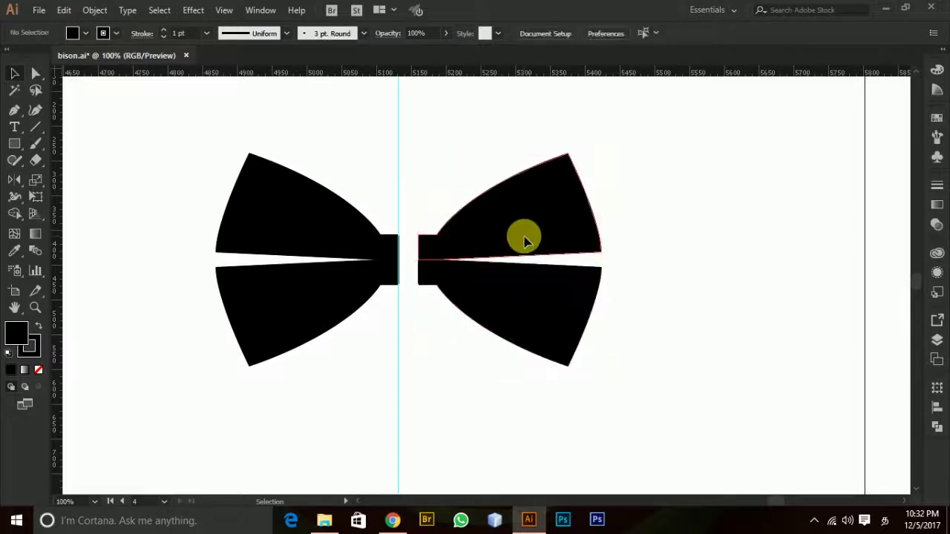
{"action": "left_click_drag", "start_coordinate": [552, 225], "coordinate": [531, 229]}
{"action": "left_click", "coordinate": [670, 230]}
Merge the two bow tie halves into one shape with Pathfinder Unite, then deselect it.
{"action": "scroll", "coordinate": [666, 232], "scroll_direction": "down", "scroll_amount": 1}
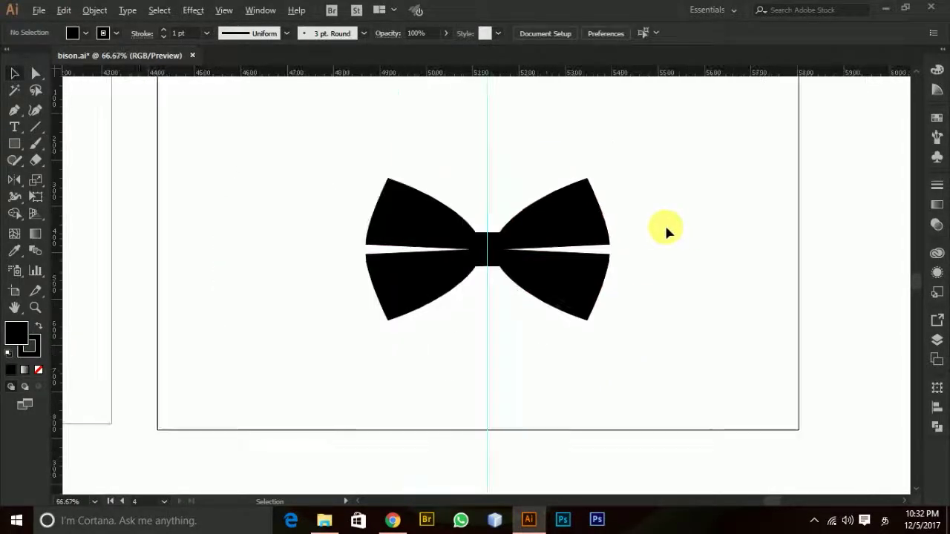
{"action": "left_click_drag", "start_coordinate": [284, 172], "coordinate": [723, 356]}
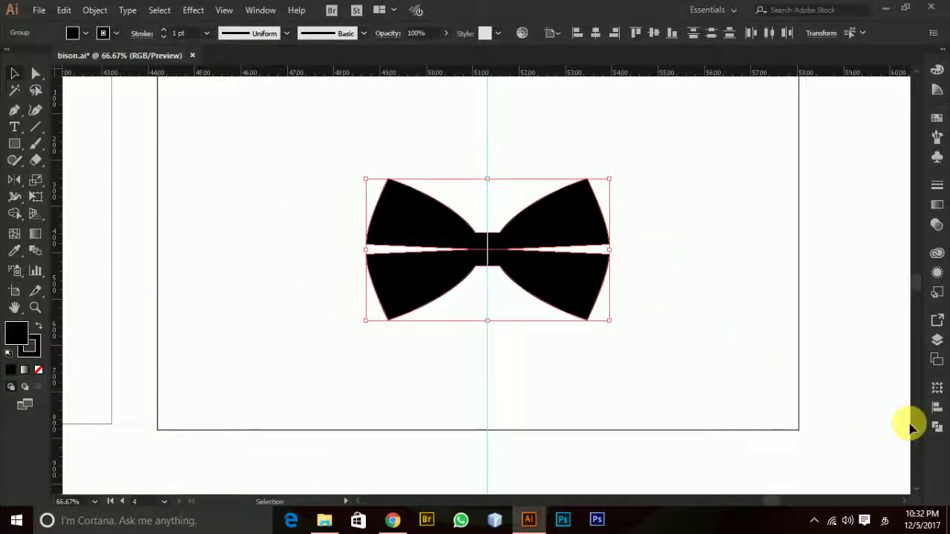
{"action": "left_click", "coordinate": [936, 427]}
{"action": "left_click", "coordinate": [774, 417]}
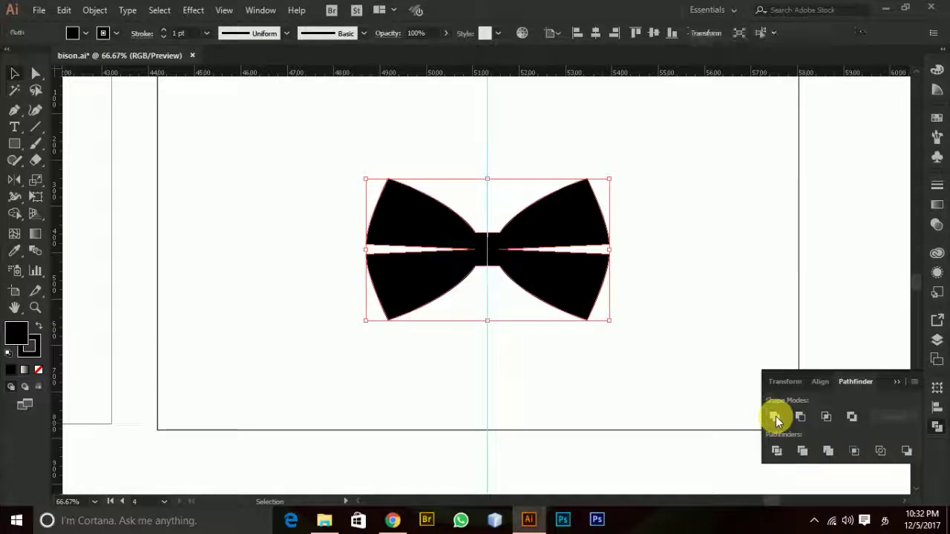
{"action": "left_click", "coordinate": [700, 275]}
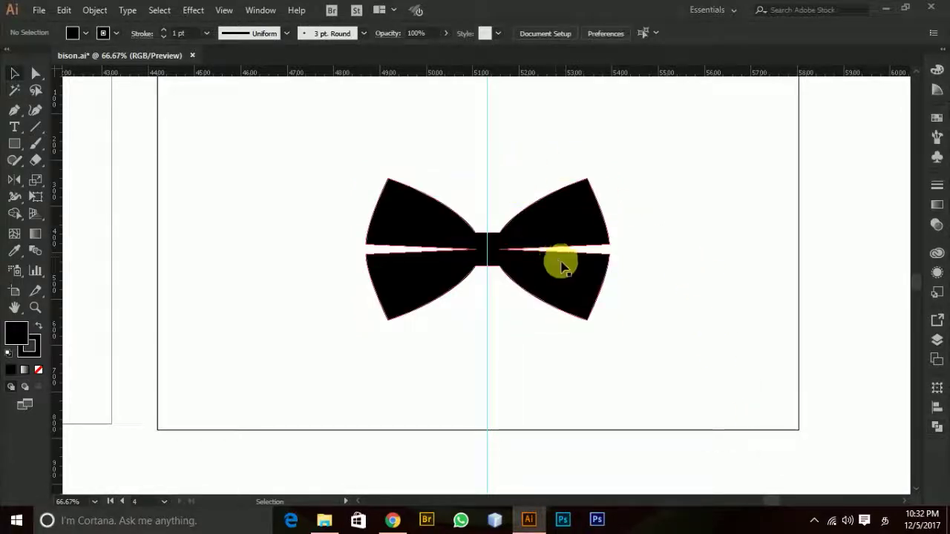
Add a fifth artboard of about the same size just right of the bow tie's artboard.
{"action": "scroll", "coordinate": [447, 247], "scroll_direction": "down", "scroll_amount": 2}
{"action": "scroll", "coordinate": [426, 261], "scroll_direction": "right", "scroll_amount": 4}
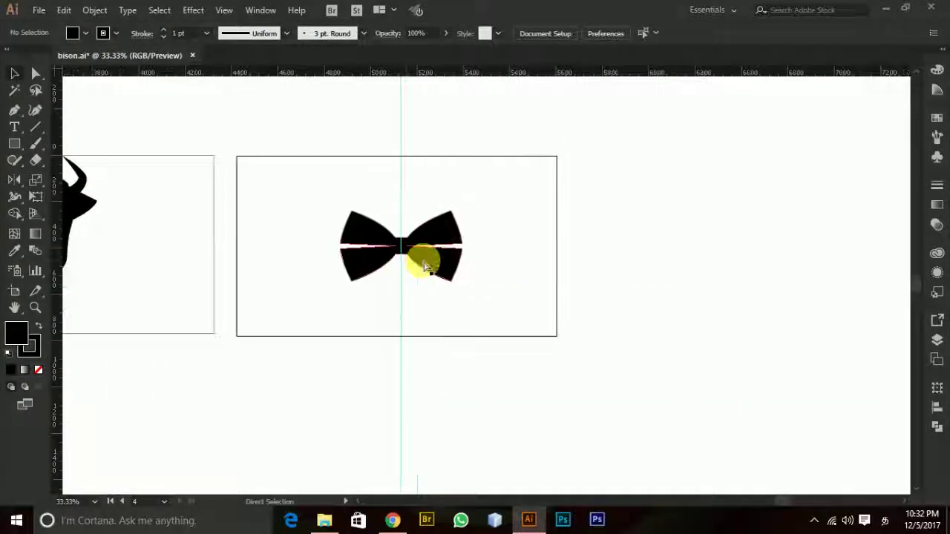
{"action": "scroll", "coordinate": [424, 265], "scroll_direction": "right", "scroll_amount": 4}
{"action": "key", "text": "shift+o"}
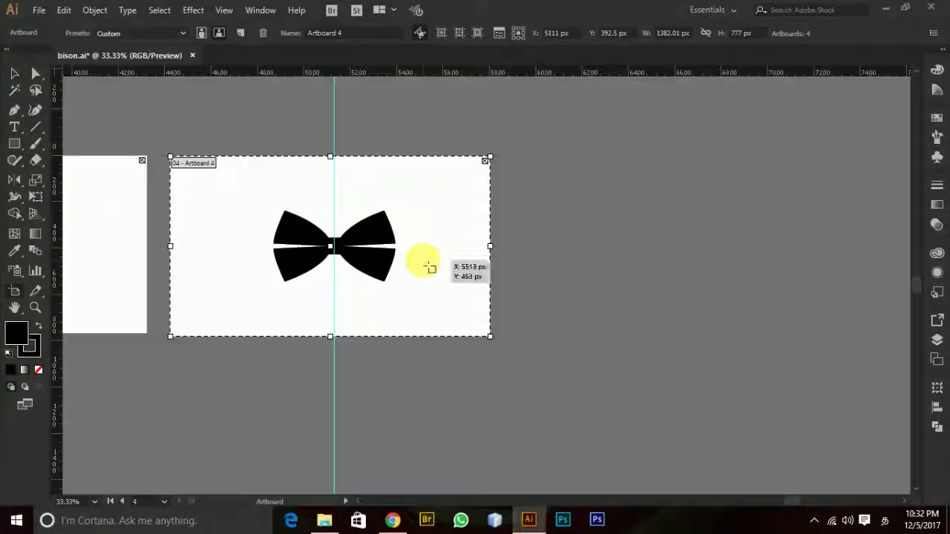
{"action": "left_click_drag", "start_coordinate": [508, 156], "coordinate": [671, 339]}
{"action": "left_click", "coordinate": [15, 74]}
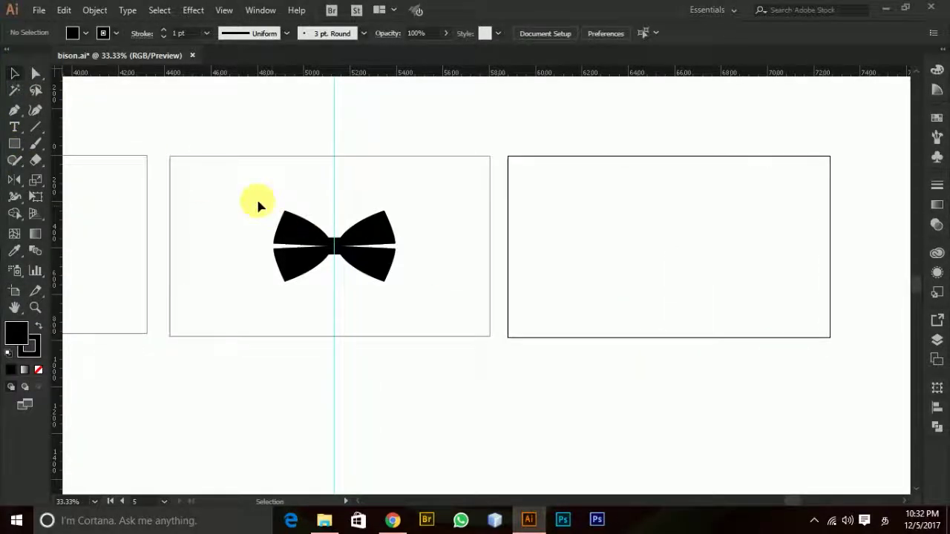
Select the whole bison head on the third artboard and place it level on the new fifth artboard.
{"action": "scroll", "coordinate": [226, 244], "scroll_direction": "left", "scroll_amount": 5}
{"action": "left_click_drag", "start_coordinate": [113, 159], "coordinate": [286, 334]}
{"action": "scroll", "coordinate": [171, 292], "scroll_direction": "down", "scroll_amount": 2}
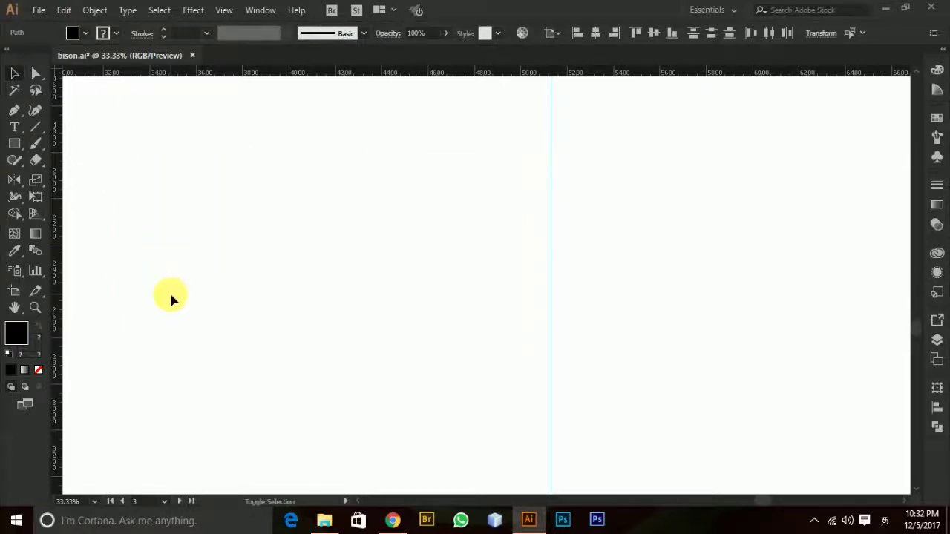
{"action": "scroll", "coordinate": [251, 285], "scroll_direction": "up", "scroll_amount": 3}
{"action": "scroll", "coordinate": [251, 286], "scroll_direction": "down", "scroll_amount": 1}
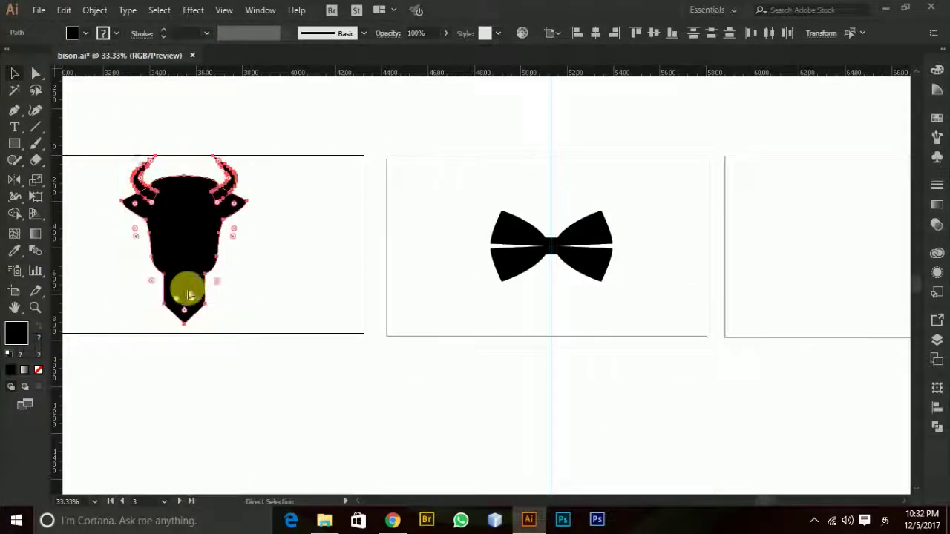
{"action": "scroll", "coordinate": [186, 287], "scroll_direction": "right", "scroll_amount": 1}
{"action": "left_click_drag", "start_coordinate": [137, 239], "coordinate": [802, 240]}
{"action": "key", "text": "a"}
{"action": "scroll", "coordinate": [558, 280], "scroll_direction": "right", "scroll_amount": 1}
{"action": "scroll", "coordinate": [558, 281], "scroll_direction": "right", "scroll_amount": 5}
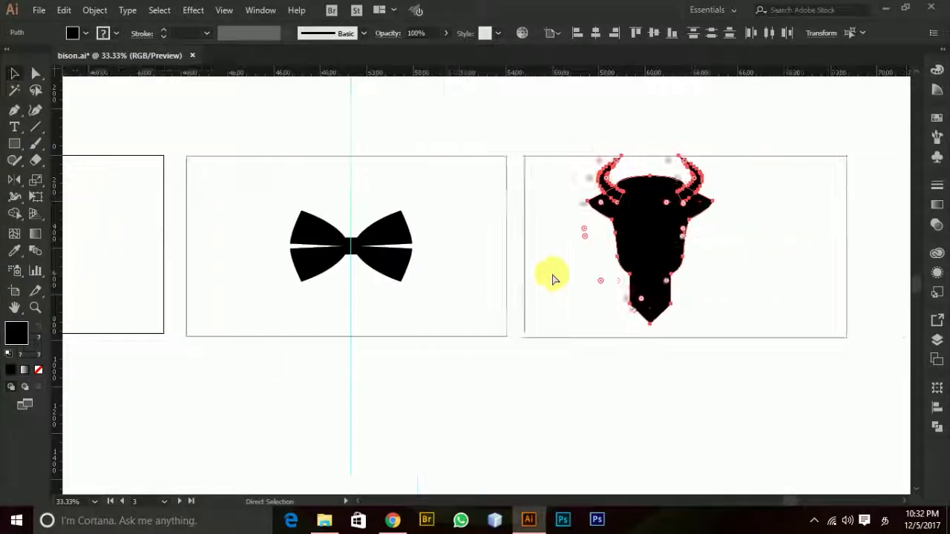
Scale the bison head down proportionally inside the fifth artboard and remove its stroke.
{"action": "key", "text": "v"}
{"action": "left_click", "coordinate": [667, 267]}
{"action": "left_click_drag", "start_coordinate": [463, 164], "coordinate": [589, 292]}
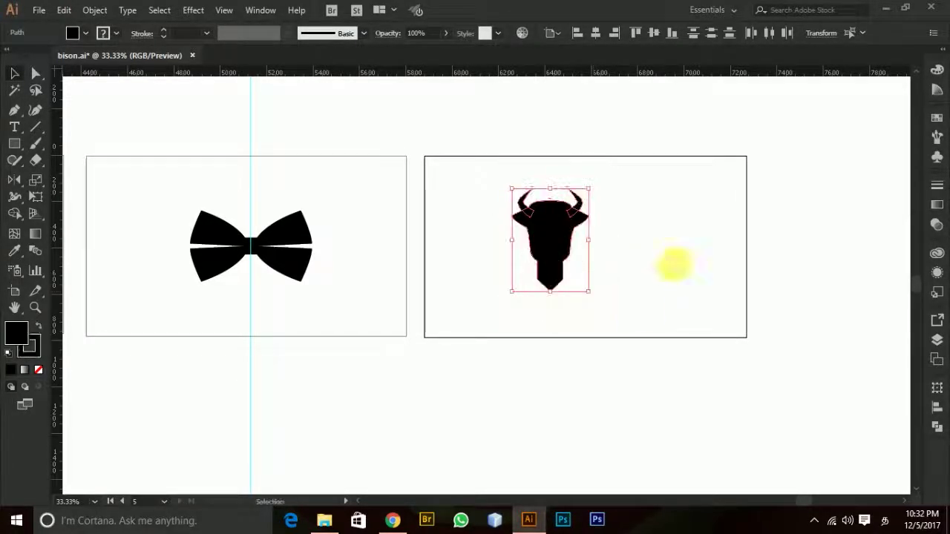
{"action": "left_click", "coordinate": [673, 266]}
{"action": "scroll", "coordinate": [612, 299], "scroll_direction": "up", "scroll_amount": 1}
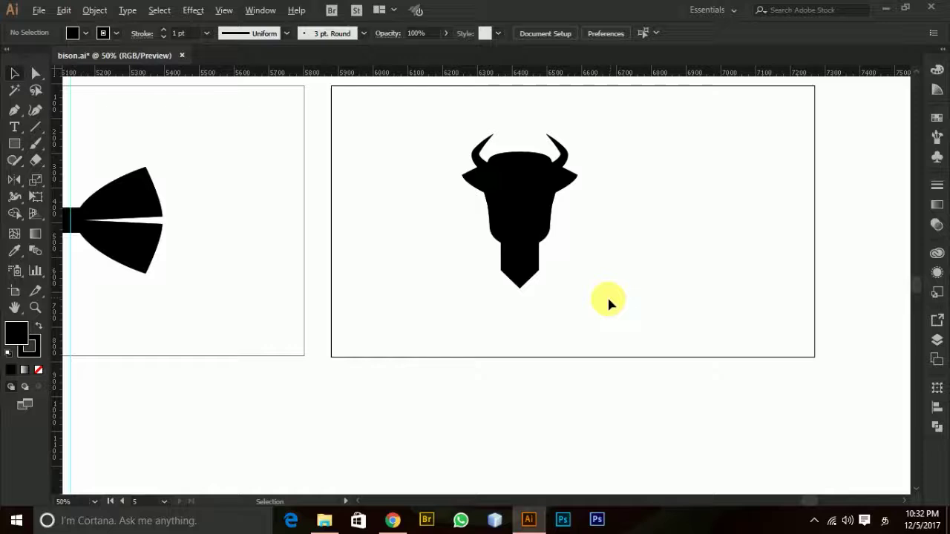
{"action": "left_click", "coordinate": [527, 260]}
{"action": "left_click", "coordinate": [39, 369]}
{"action": "left_click", "coordinate": [633, 280]}
Copy the bow tie onto the fifth artboard, shrink it to suit the head, and centre it over the bison's chin.
{"action": "scroll", "coordinate": [633, 280], "scroll_direction": "left", "scroll_amount": 3}
{"action": "left_click_drag", "start_coordinate": [265, 236], "coordinate": [719, 282]}
{"action": "left_click_drag", "start_coordinate": [733, 318], "coordinate": [690, 293]}
{"action": "left_click_drag", "start_coordinate": [685, 281], "coordinate": [697, 304]}
{"action": "key", "text": "ctrl+z"}
{"action": "left_click", "coordinate": [735, 204]}
{"action": "scroll", "coordinate": [737, 202], "scroll_direction": "up", "scroll_amount": 1}
{"action": "left_click_drag", "start_coordinate": [465, 253], "coordinate": [556, 290]}
{"action": "left_click_drag", "start_coordinate": [675, 324], "coordinate": [657, 313]}
{"action": "left_click_drag", "start_coordinate": [635, 284], "coordinate": [626, 275]}
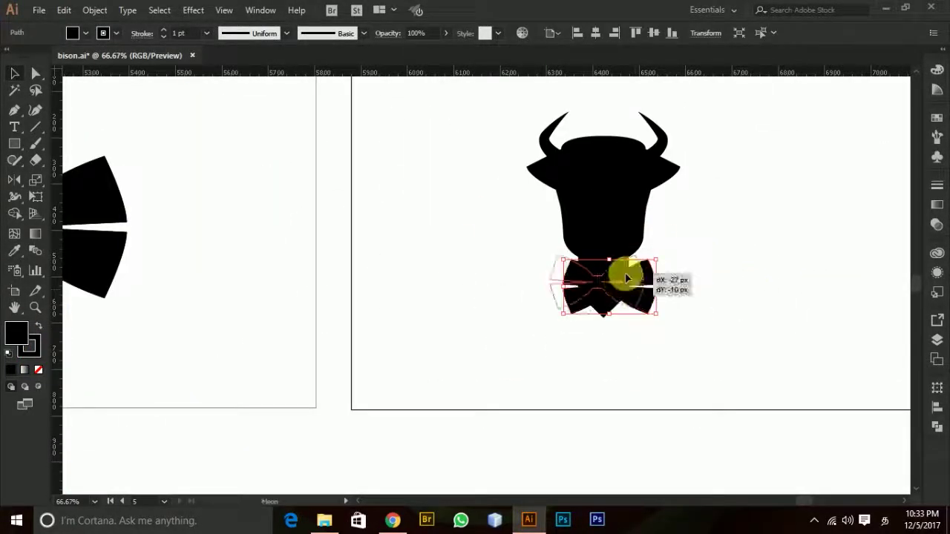
Set the bow tie on the chin to a white fill in front of a larger black one, both without stroke.
{"action": "double_click", "coordinate": [16, 333]}
{"action": "left_click", "coordinate": [759, 272]}
{"action": "left_click", "coordinate": [30, 349]}
{"action": "left_click", "coordinate": [39, 370]}
{"action": "left_click", "coordinate": [568, 296]}
{"action": "left_click", "coordinate": [40, 370]}
{"action": "scroll", "coordinate": [700, 231], "scroll_direction": "up", "scroll_amount": 1}
{"action": "left_click", "coordinate": [591, 324]}
{"action": "left_click", "coordinate": [731, 286]}
{"action": "scroll", "coordinate": [615, 386], "scroll_direction": "down", "scroll_amount": 2}
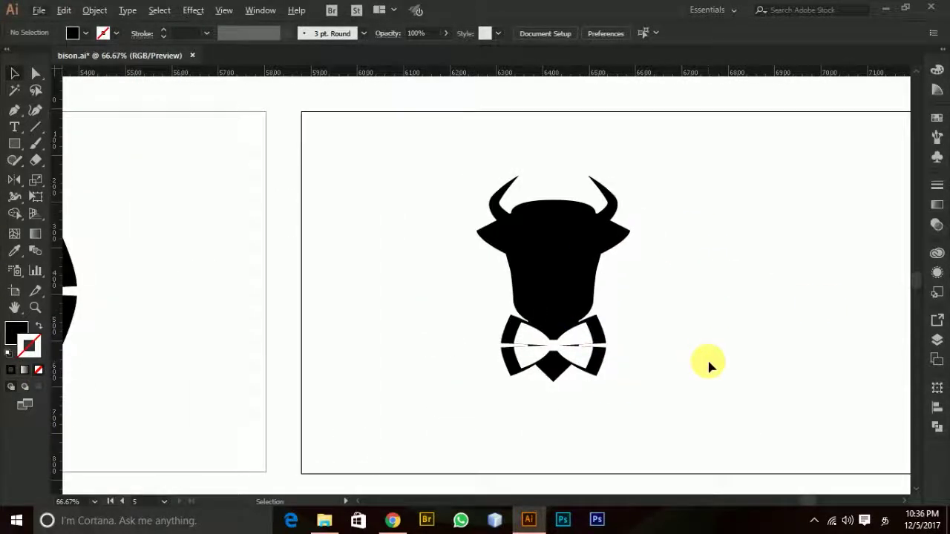
Delete the white bow tie and move the black one straight down to just below the bison's chin.
{"action": "left_click", "coordinate": [605, 337]}
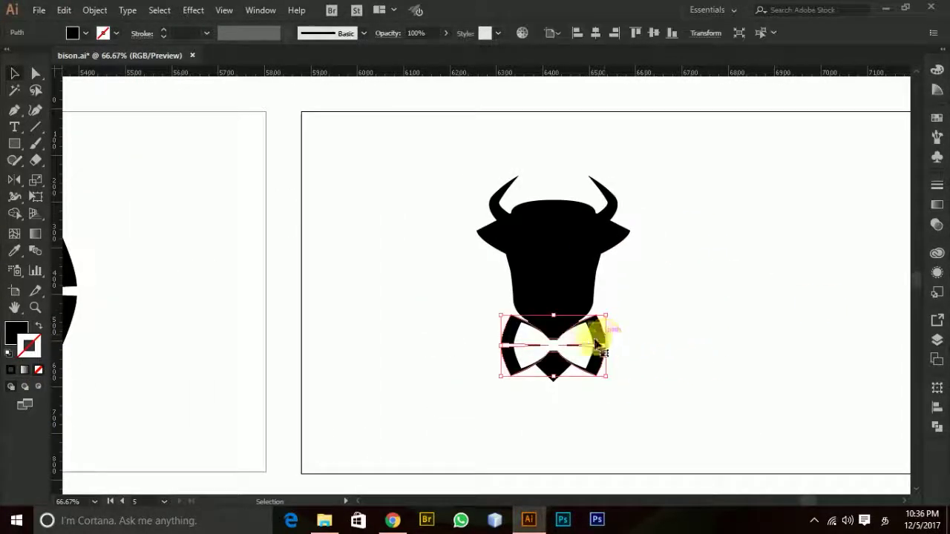
{"action": "left_click", "coordinate": [589, 335]}
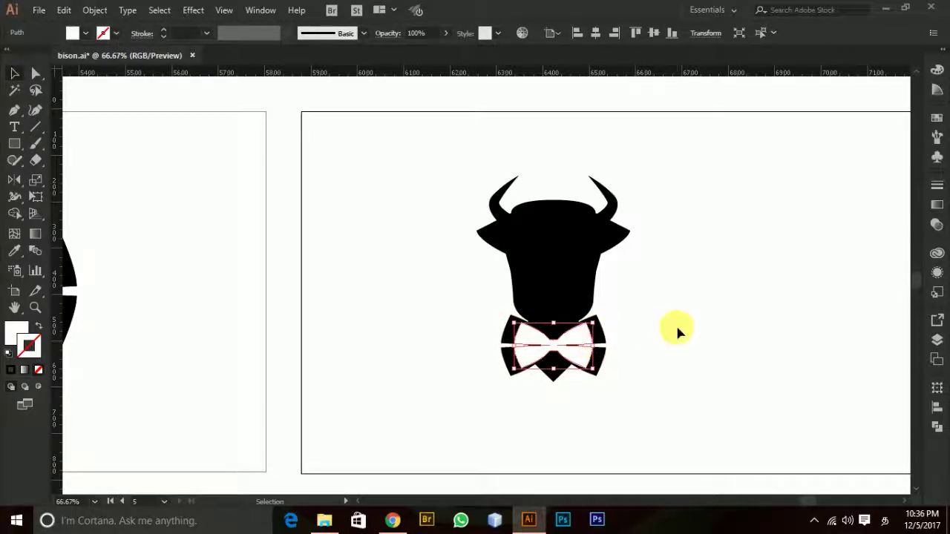
{"action": "key", "text": "Delete"}
{"action": "left_click_drag", "start_coordinate": [598, 365], "coordinate": [599, 416]}
{"action": "scroll", "coordinate": [638, 380], "scroll_direction": "down", "scroll_amount": 1}
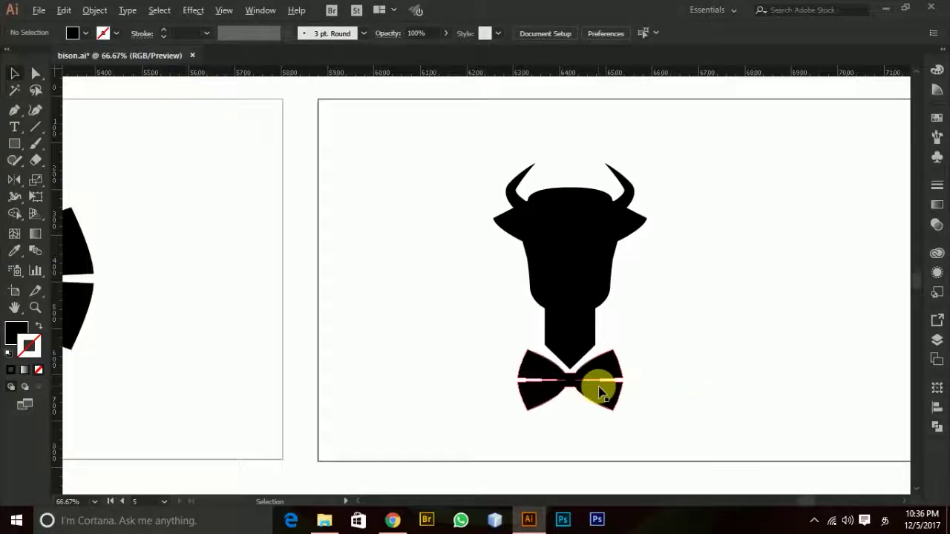
Trace the left half of the bison photo's muzzle as a closed Pen path about 72 px wide, ending at the vertical guide.
{"action": "scroll", "coordinate": [604, 355], "scroll_direction": "down", "scroll_amount": 5}
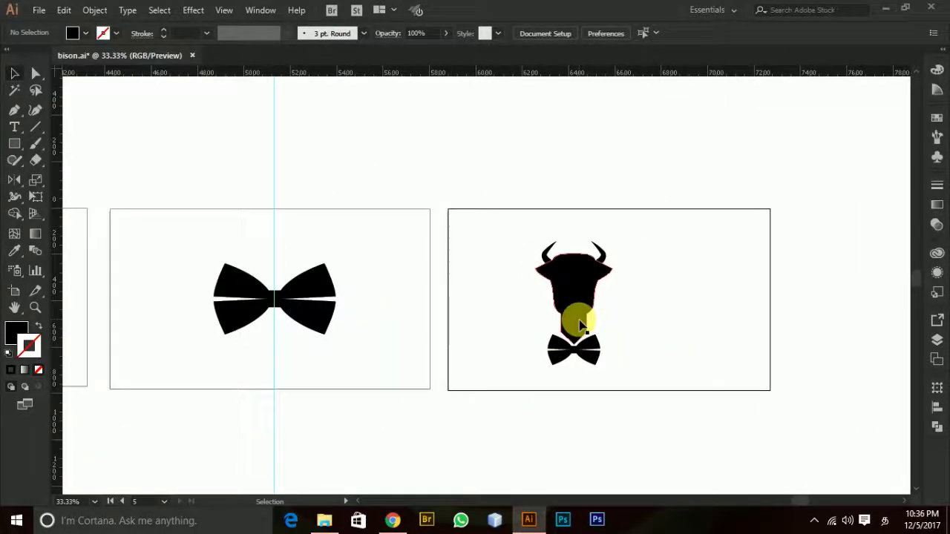
{"action": "scroll", "coordinate": [151, 324], "scroll_direction": "up", "scroll_amount": 3}
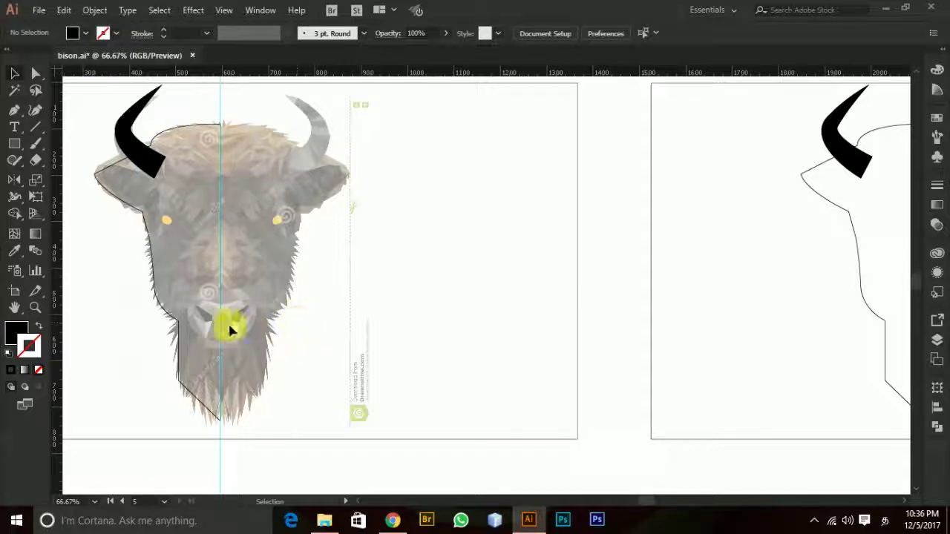
{"action": "scroll", "coordinate": [221, 338], "scroll_direction": "up", "scroll_amount": 2}
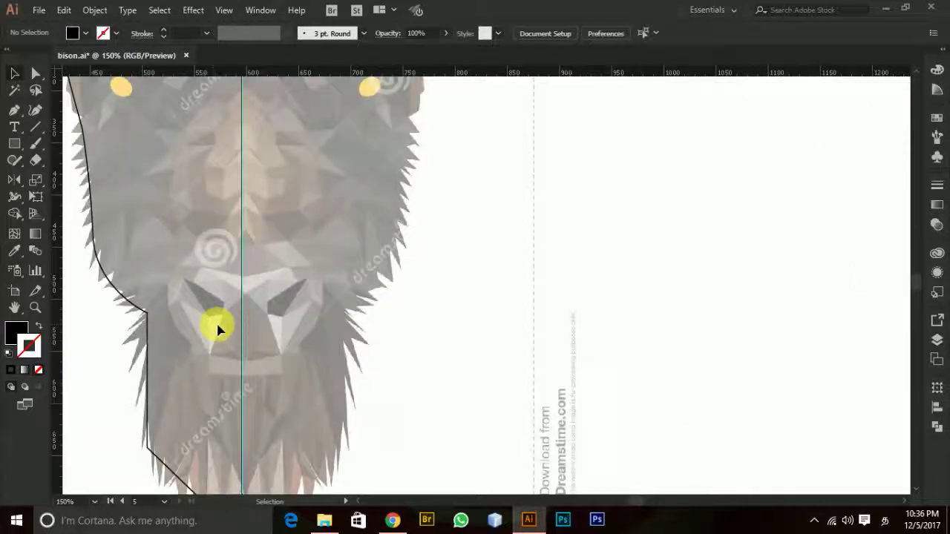
{"action": "left_click", "coordinate": [15, 111]}
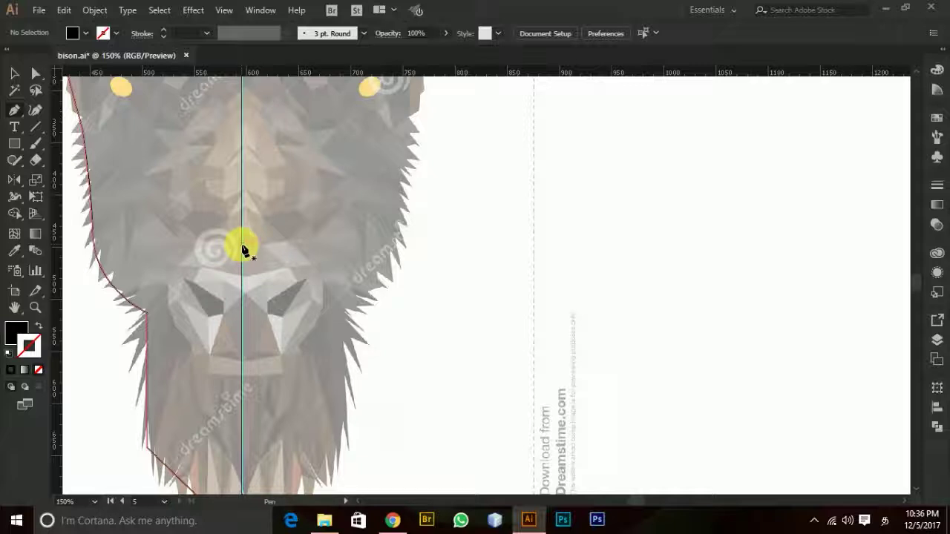
{"action": "left_click", "coordinate": [242, 245]}
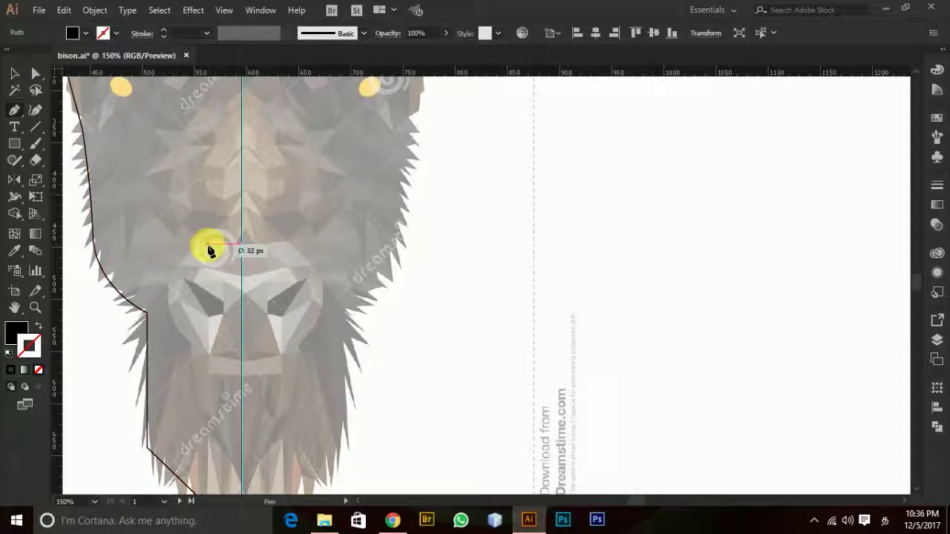
{"action": "left_click", "coordinate": [208, 246]}
{"action": "left_click", "coordinate": [169, 276]}
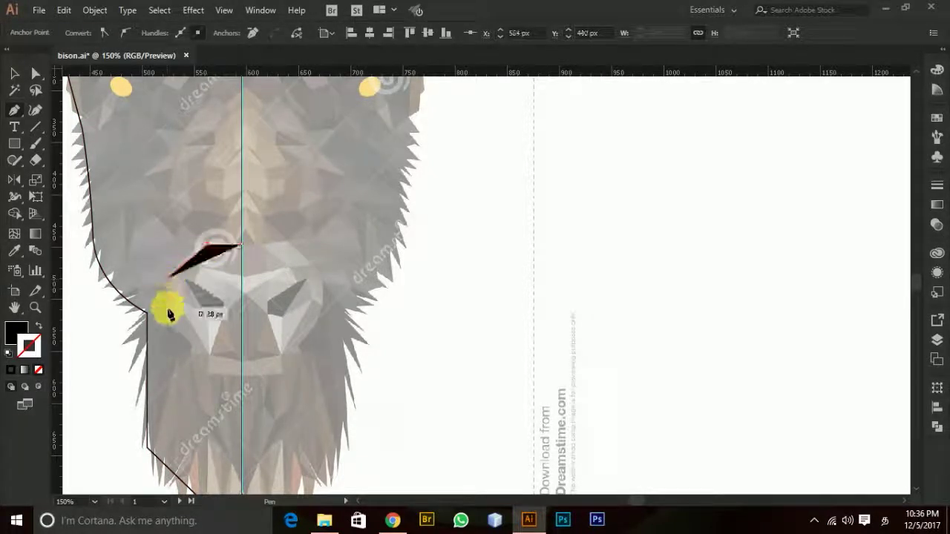
{"action": "left_click", "coordinate": [168, 306]}
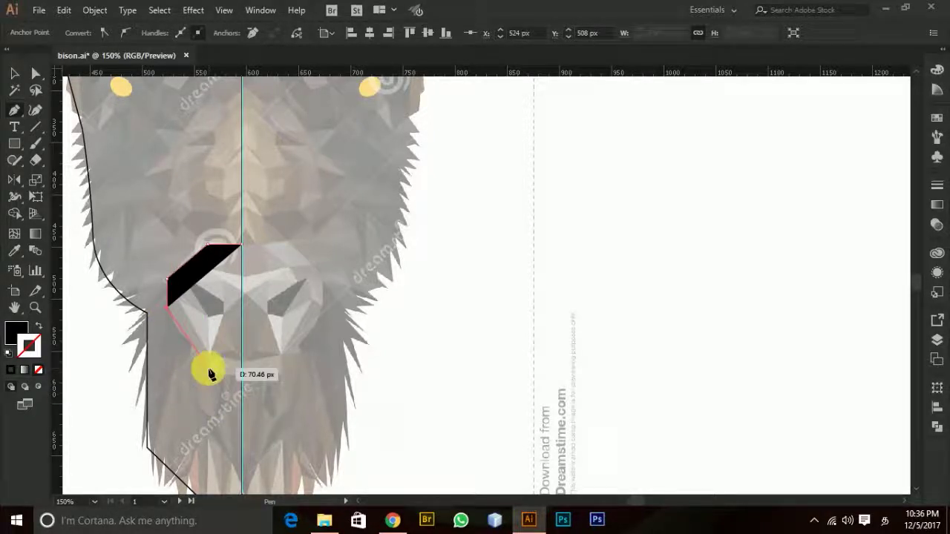
{"action": "left_click", "coordinate": [206, 368]}
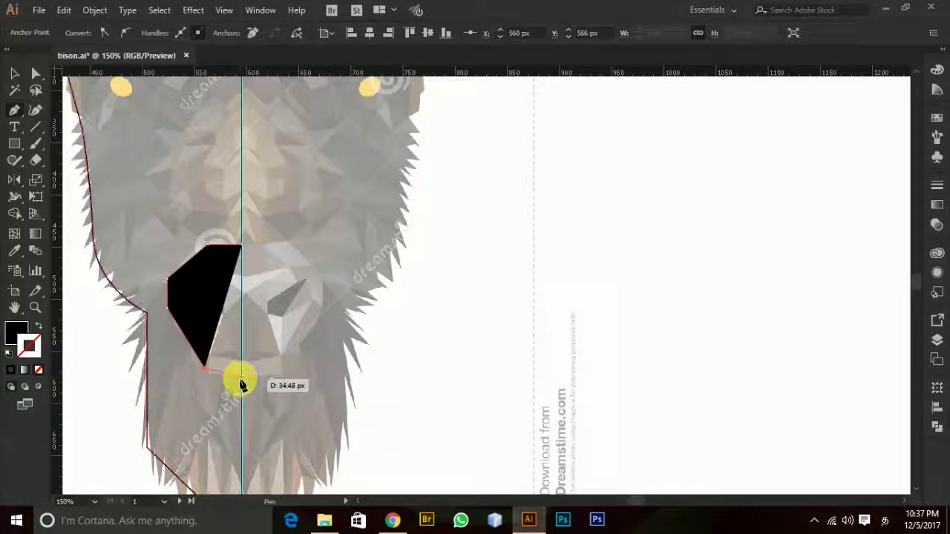
{"action": "left_click", "coordinate": [245, 380]}
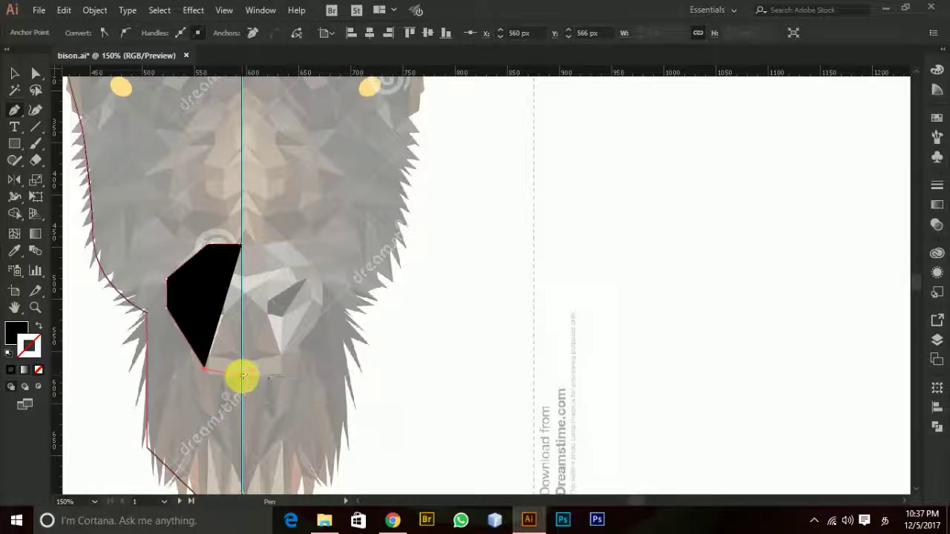
{"action": "left_click", "coordinate": [245, 249]}
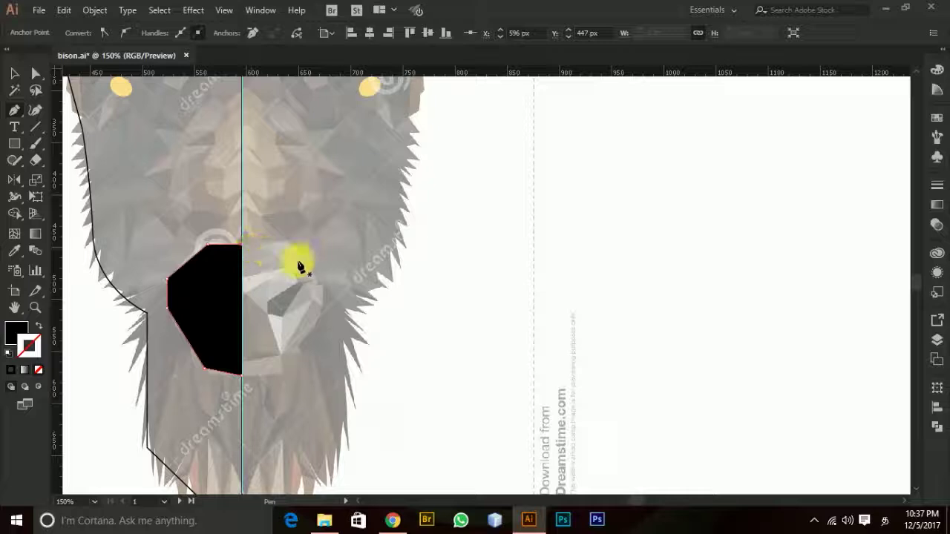
Give the half-muzzle path no fill and a black stroke.
{"action": "left_click", "coordinate": [10, 328]}
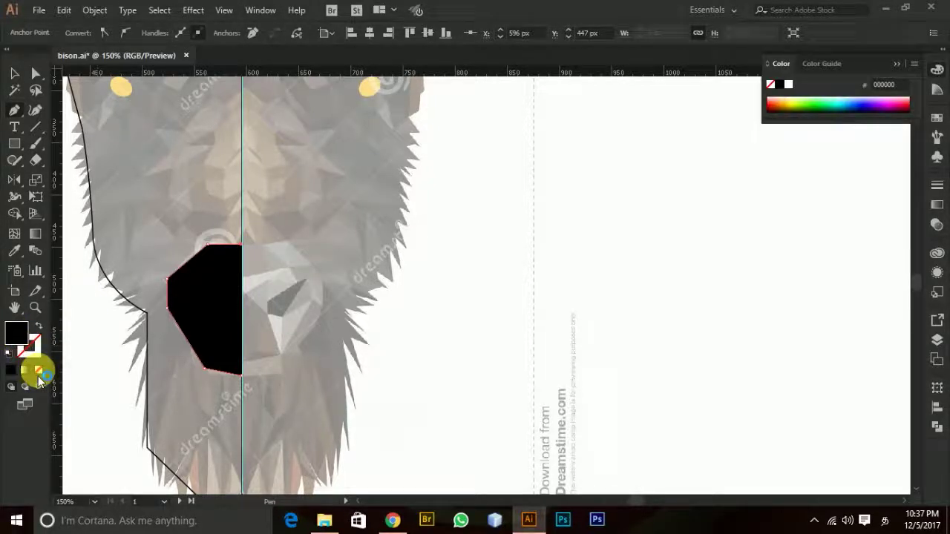
{"action": "left_click", "coordinate": [38, 370]}
{"action": "left_click", "coordinate": [12, 371]}
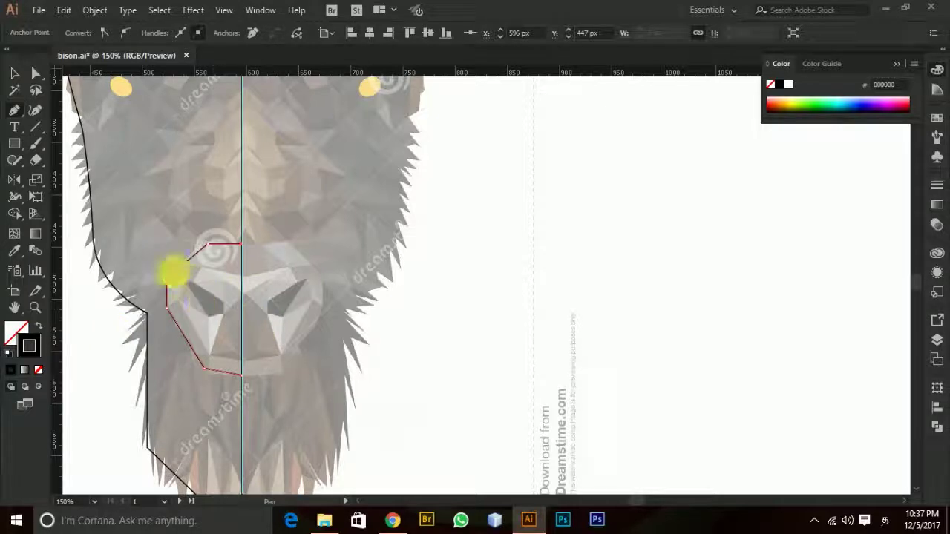
Draw a closed four-point nostril path about 70 px tall inside the half-muzzle outline with the Pen tool and deselect it.
{"action": "left_click", "coordinate": [15, 113]}
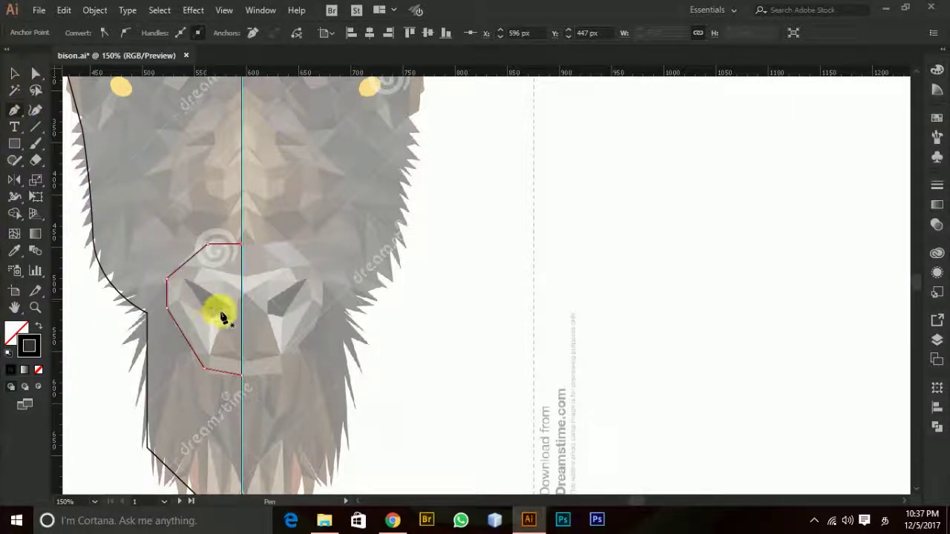
{"action": "left_click_drag", "start_coordinate": [222, 303], "coordinate": [191, 289]}
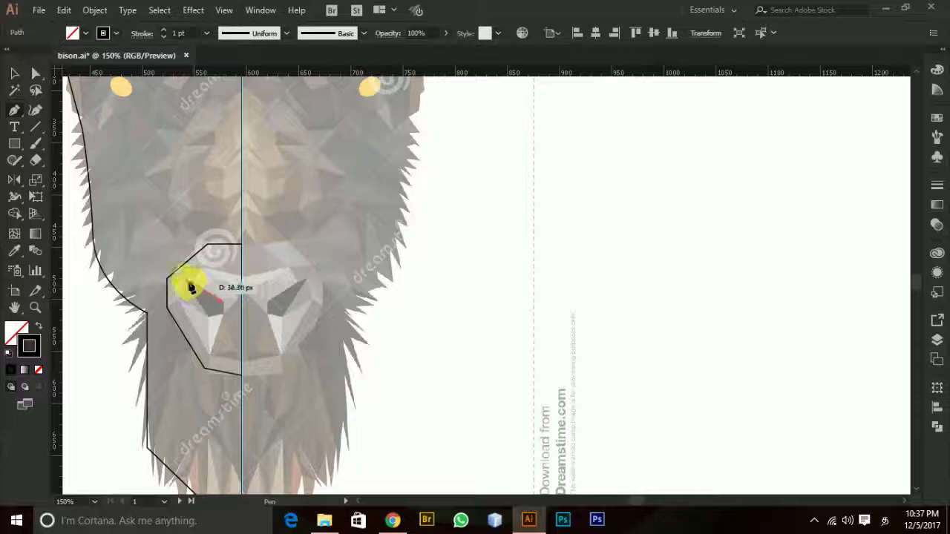
{"action": "left_click", "coordinate": [184, 282]}
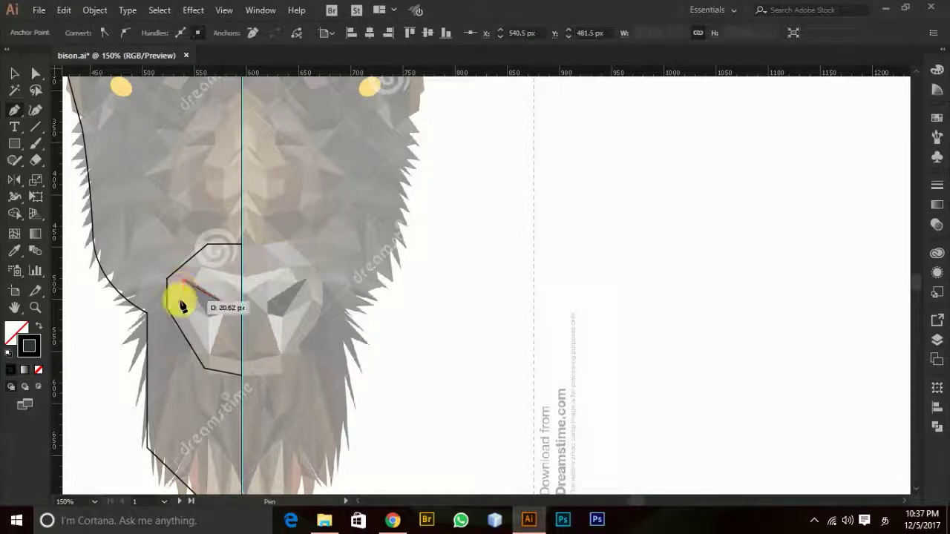
{"action": "left_click_drag", "start_coordinate": [180, 300], "coordinate": [210, 358]}
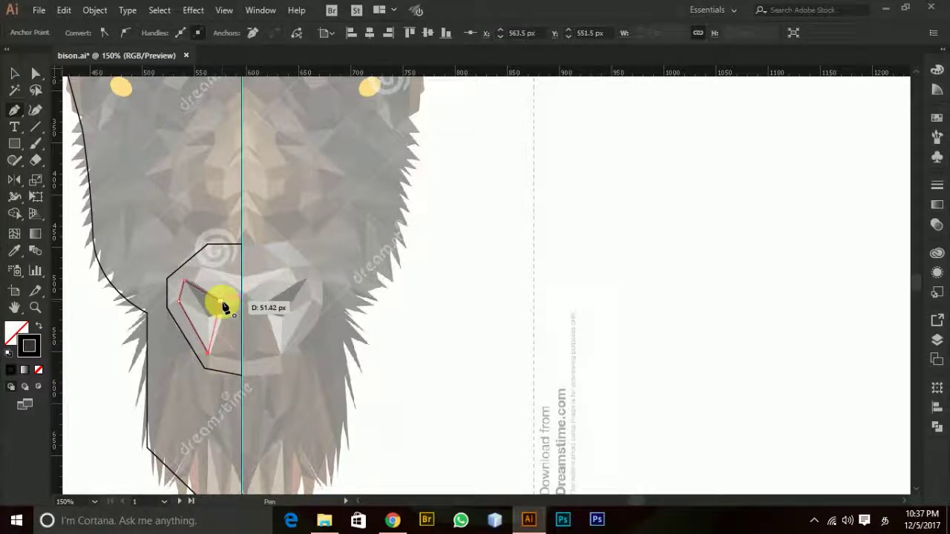
{"action": "left_click", "coordinate": [221, 302]}
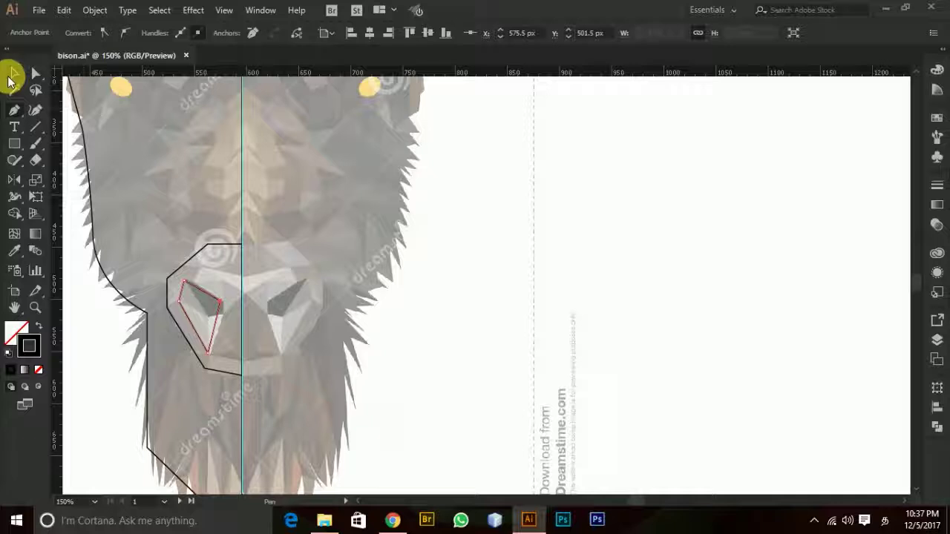
{"action": "left_click", "coordinate": [13, 74]}
{"action": "left_click", "coordinate": [391, 253]}
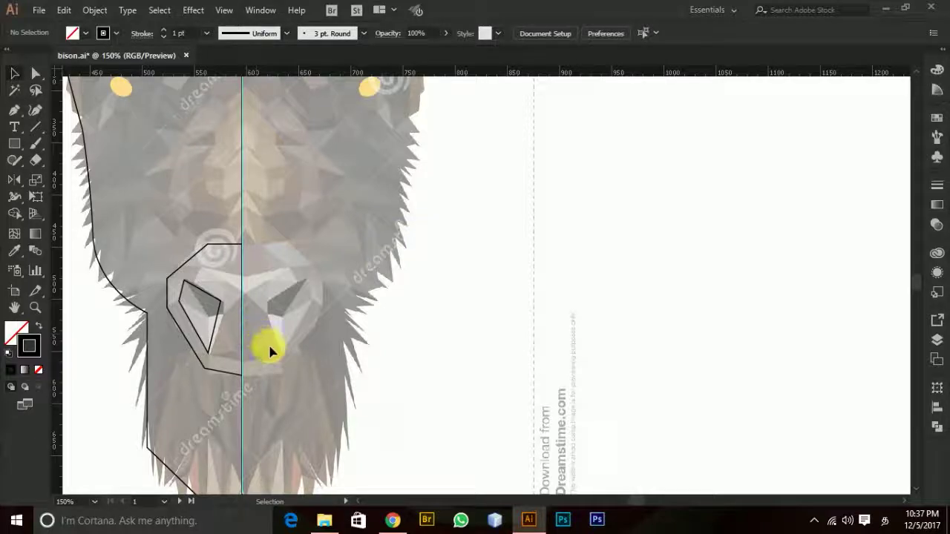
Copy the nostril and half-muzzle paths together to the empty area right of the bison head on the fifth artboard.
{"action": "left_click", "coordinate": [215, 301]}
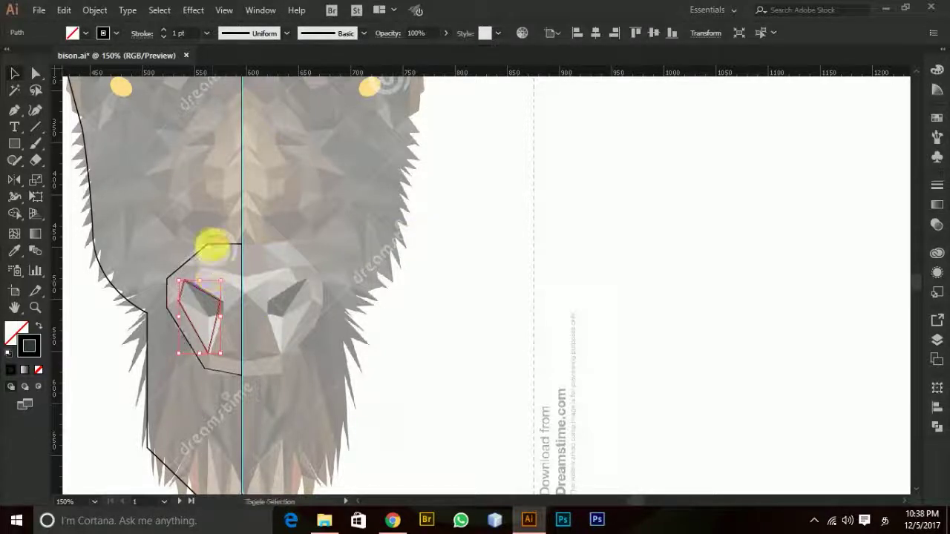
{"action": "left_click", "coordinate": [214, 246], "text": "shift"}
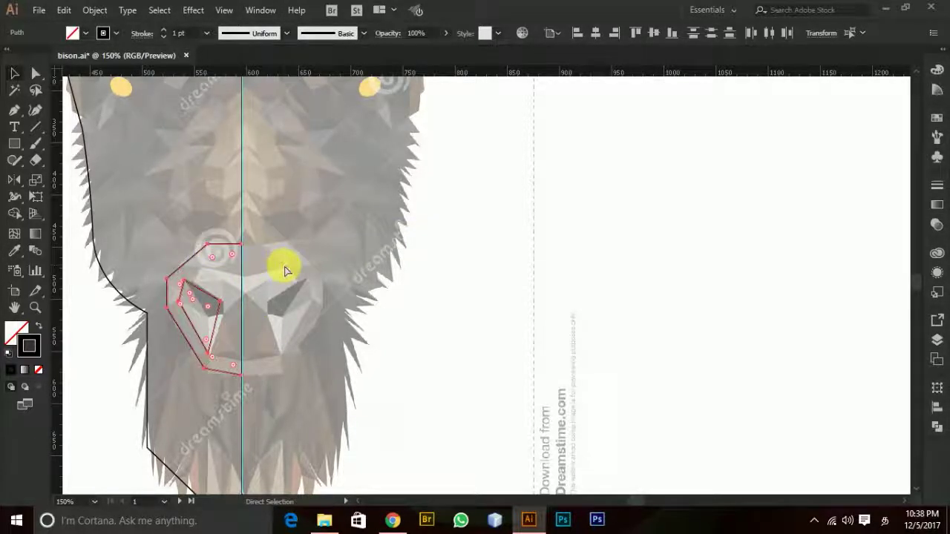
{"action": "scroll", "coordinate": [280, 285], "scroll_direction": "down", "scroll_amount": 4}
{"action": "scroll", "coordinate": [261, 294], "scroll_direction": "right", "scroll_amount": 4}
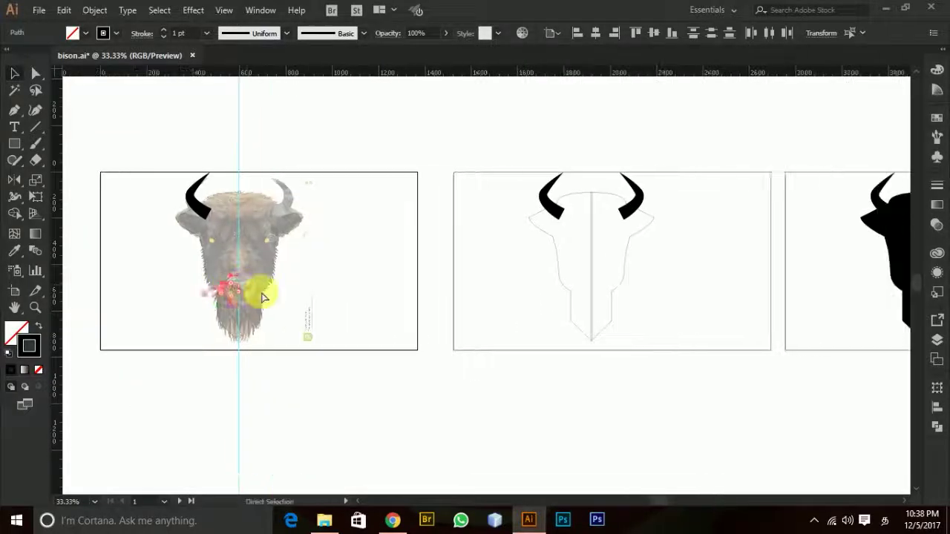
{"action": "scroll", "coordinate": [262, 297], "scroll_direction": "right", "scroll_amount": 5}
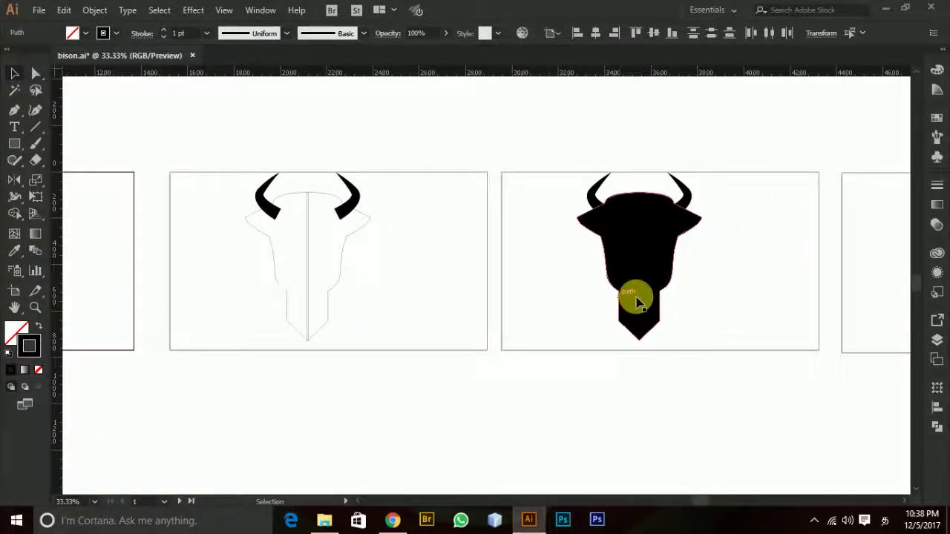
{"action": "scroll", "coordinate": [530, 316], "scroll_direction": "right", "scroll_amount": 10}
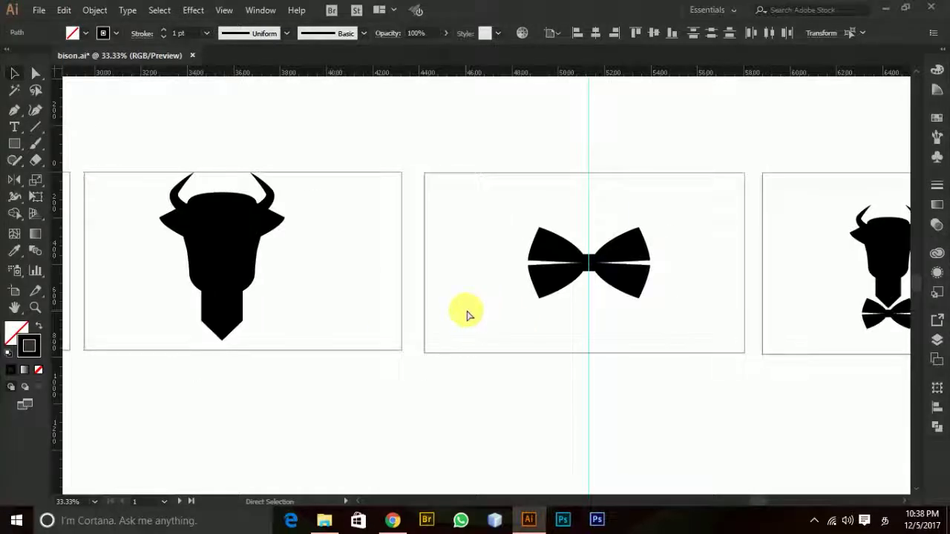
{"action": "scroll", "coordinate": [466, 315], "scroll_direction": "right", "scroll_amount": 6}
{"action": "key", "text": "v"}
{"action": "left_click", "coordinate": [505, 296]}
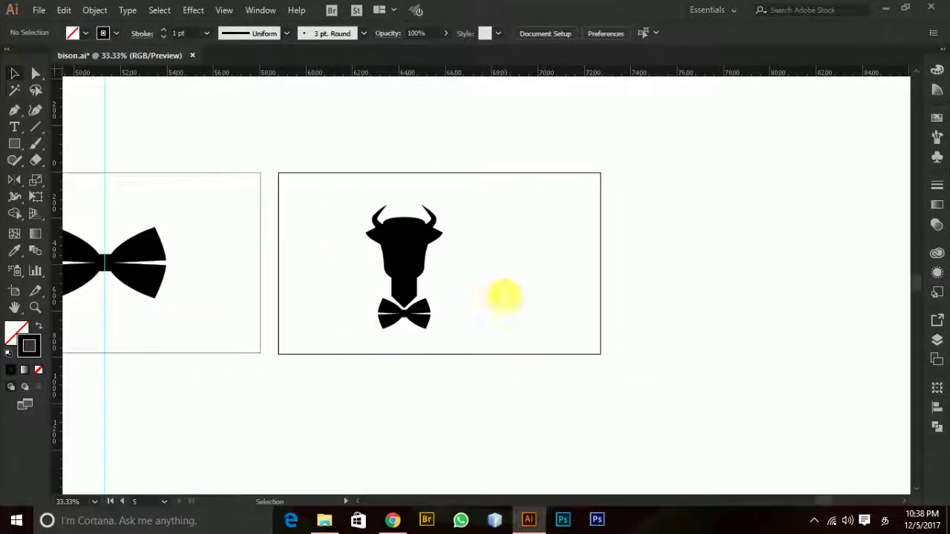
{"action": "left_click", "coordinate": [504, 300]}
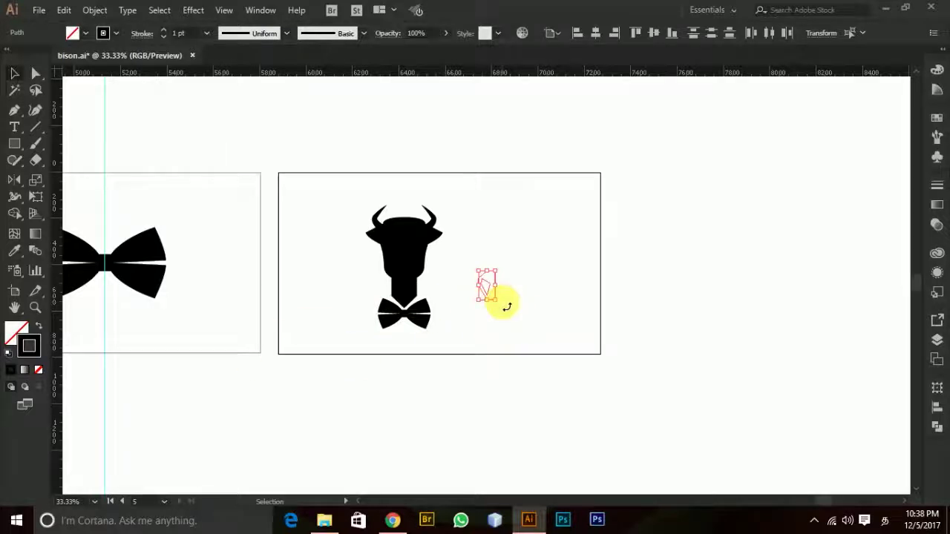
Fill the half-muzzle outline beside the bison head with black.
{"action": "left_click", "coordinate": [16, 333]}
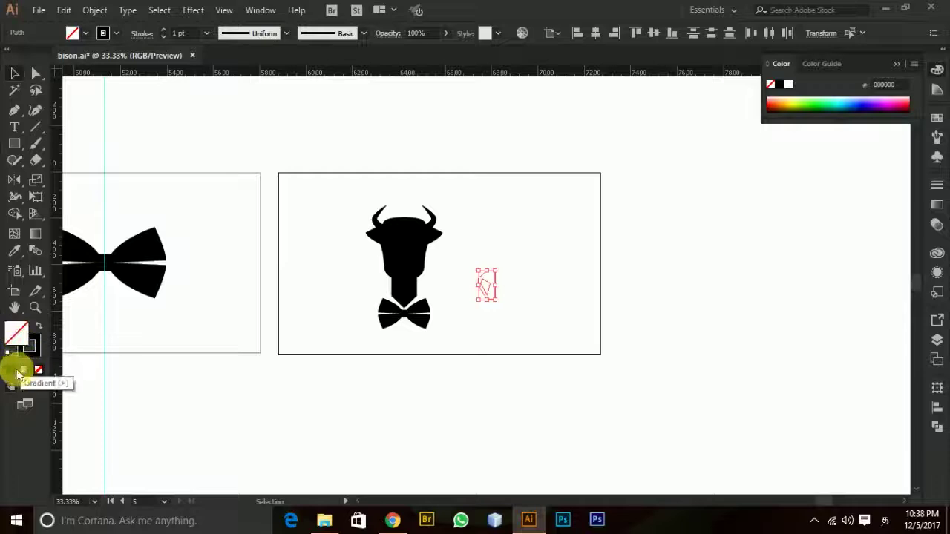
{"action": "left_click", "coordinate": [527, 293]}
{"action": "left_click", "coordinate": [490, 280]}
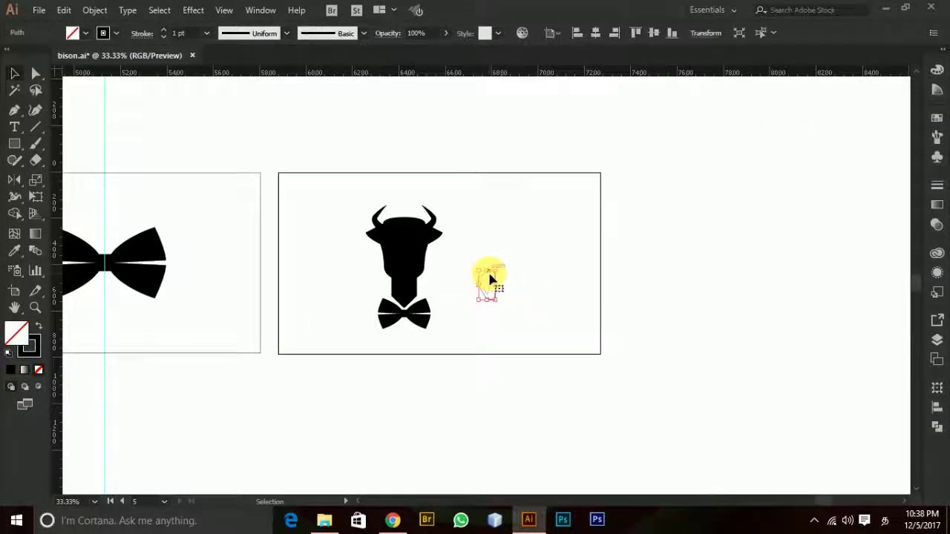
{"action": "left_click", "coordinate": [14, 371]}
{"action": "left_click", "coordinate": [554, 290]}
Fill the nostril inside the half-muzzle with white, FFFFFF.
{"action": "left_click", "coordinate": [489, 286]}
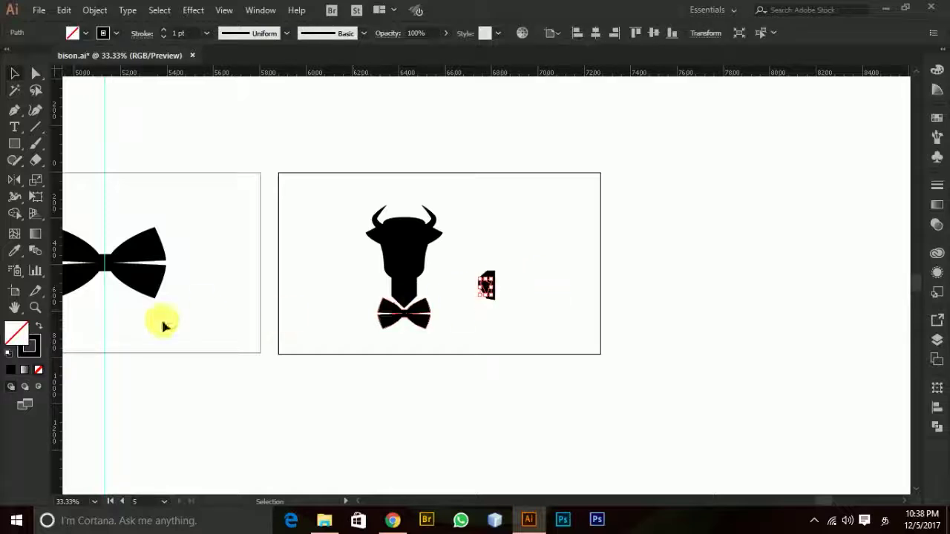
{"action": "double_click", "coordinate": [16, 333]}
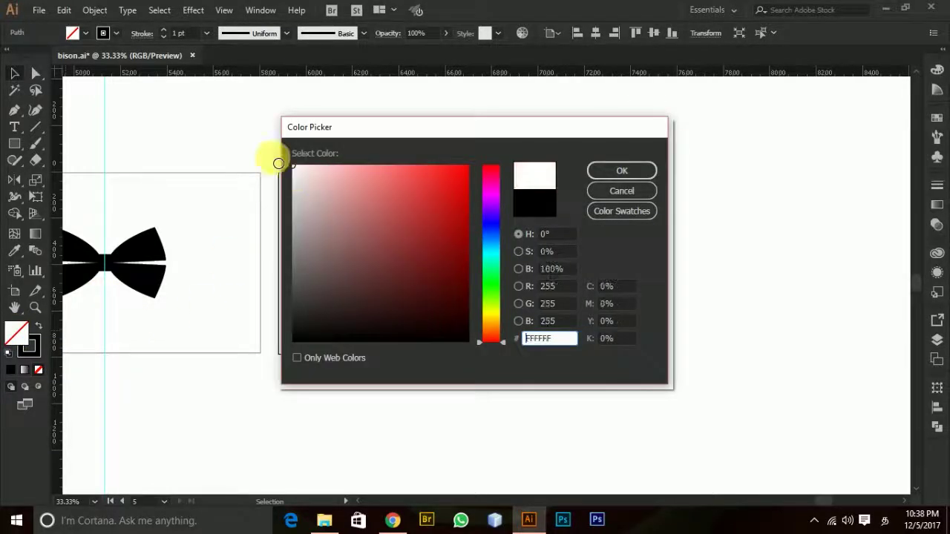
{"action": "left_click", "coordinate": [602, 170]}
{"action": "left_click", "coordinate": [536, 317]}
Remove the stroke from both the half-muzzle and its nostril.
{"action": "left_click_drag", "start_coordinate": [461, 257], "coordinate": [535, 326]}
{"action": "left_click", "coordinate": [34, 349]}
{"action": "left_click", "coordinate": [39, 369]}
{"action": "left_click", "coordinate": [537, 302]}
Move the half-muzzle with its nostril onto the lower bison head and add a copy beside it reflected across the vertical axis.
{"action": "left_click_drag", "start_coordinate": [463, 255], "coordinate": [522, 318]}
{"action": "scroll", "coordinate": [432, 301], "scroll_direction": "up", "scroll_amount": 2}
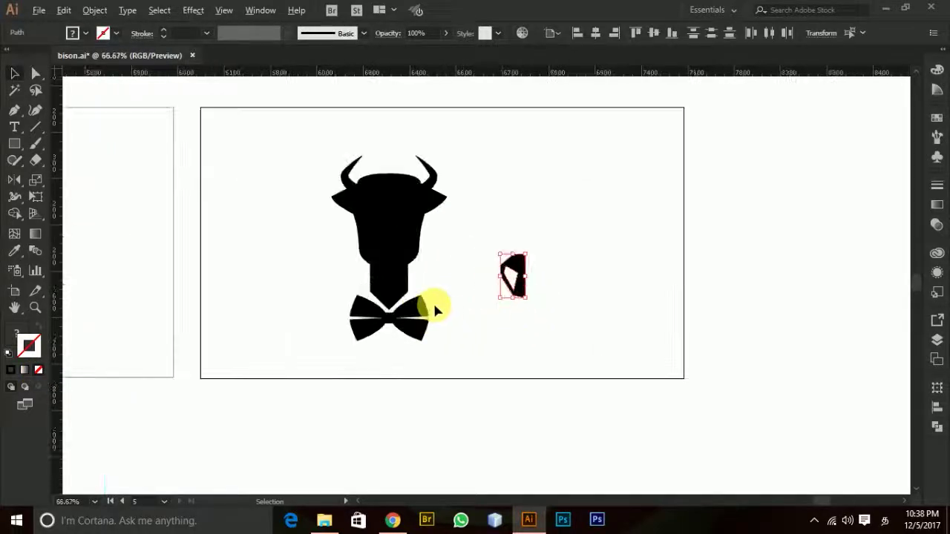
{"action": "left_click_drag", "start_coordinate": [714, 333], "coordinate": [335, 259]}
{"action": "scroll", "coordinate": [699, 300], "scroll_direction": "up", "scroll_amount": 2}
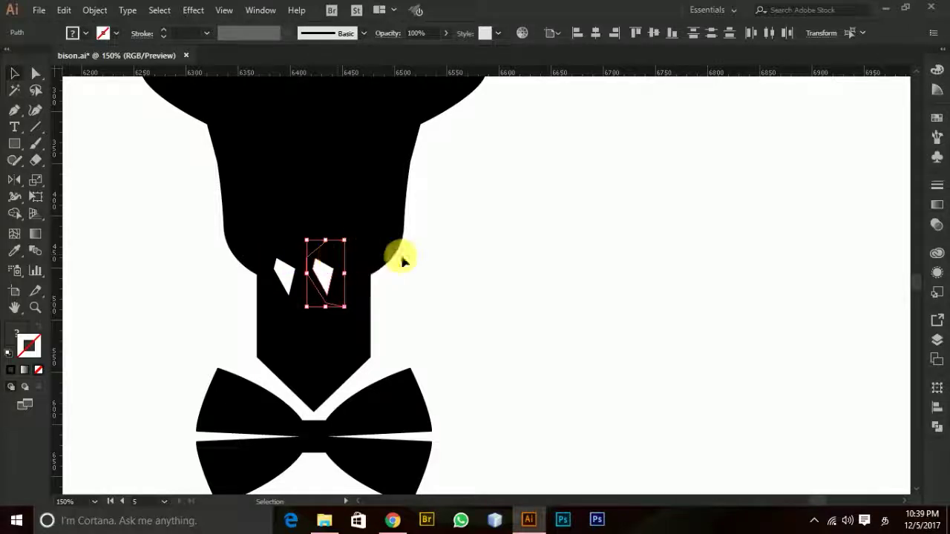
{"action": "double_click", "coordinate": [14, 181]}
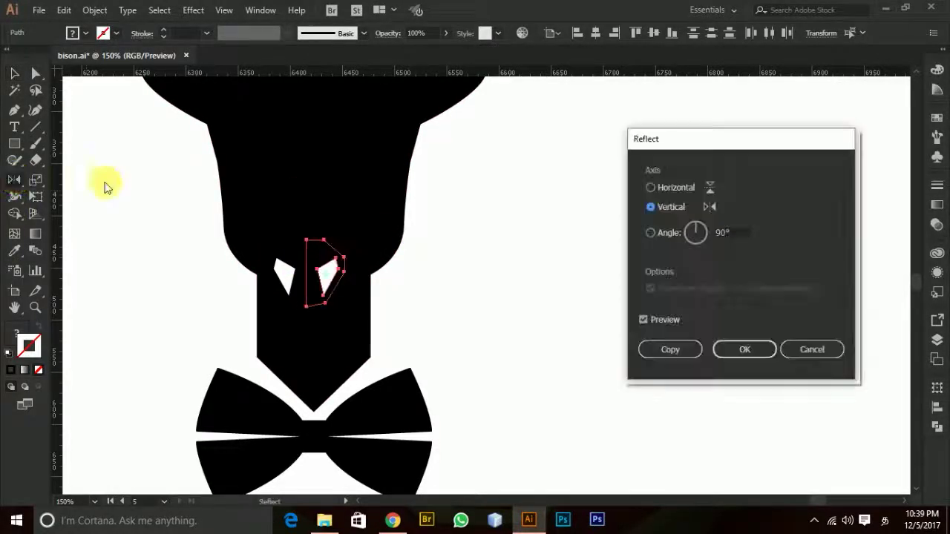
{"action": "left_click", "coordinate": [724, 352]}
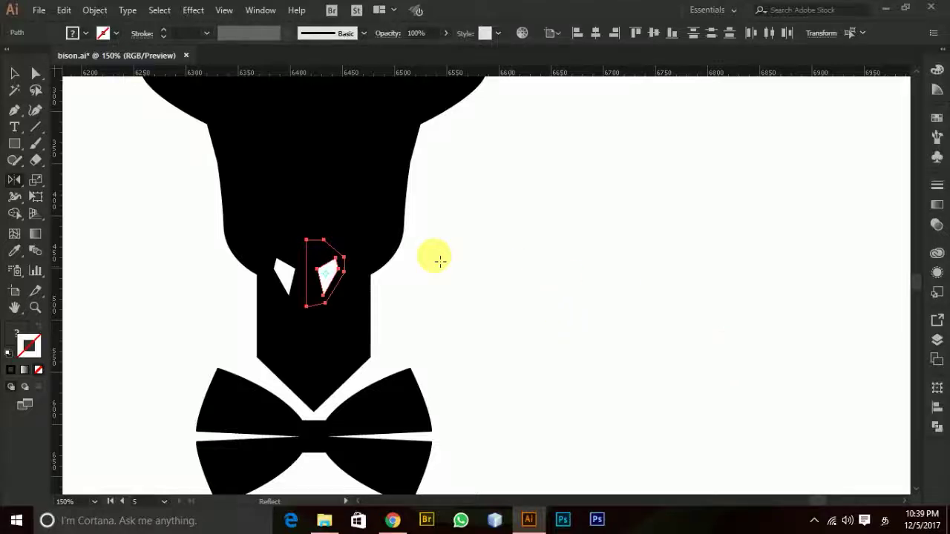
{"action": "left_click", "coordinate": [19, 79]}
{"action": "left_click", "coordinate": [519, 331]}
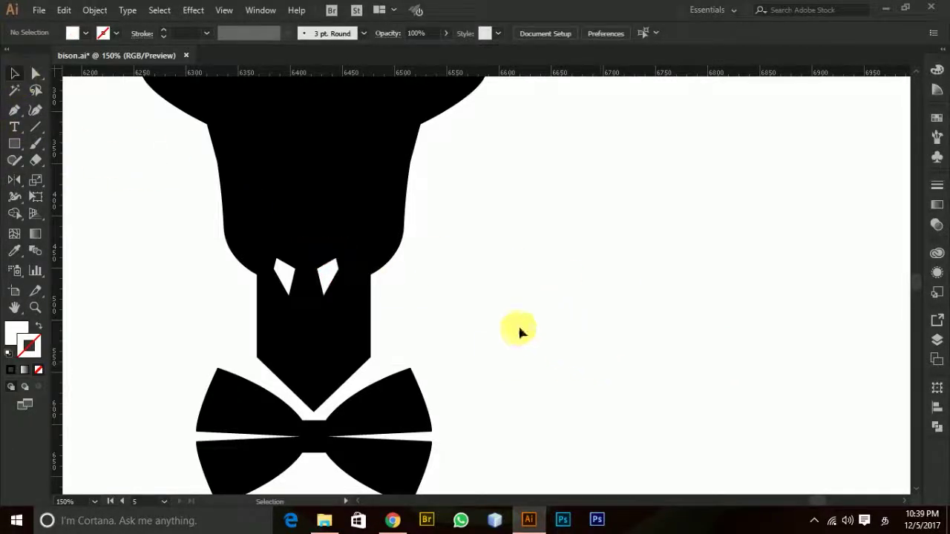
Invert the right muzzle half's colours with the Eyedropper, making the half white and its nostril black.
{"action": "left_click", "coordinate": [325, 278]}
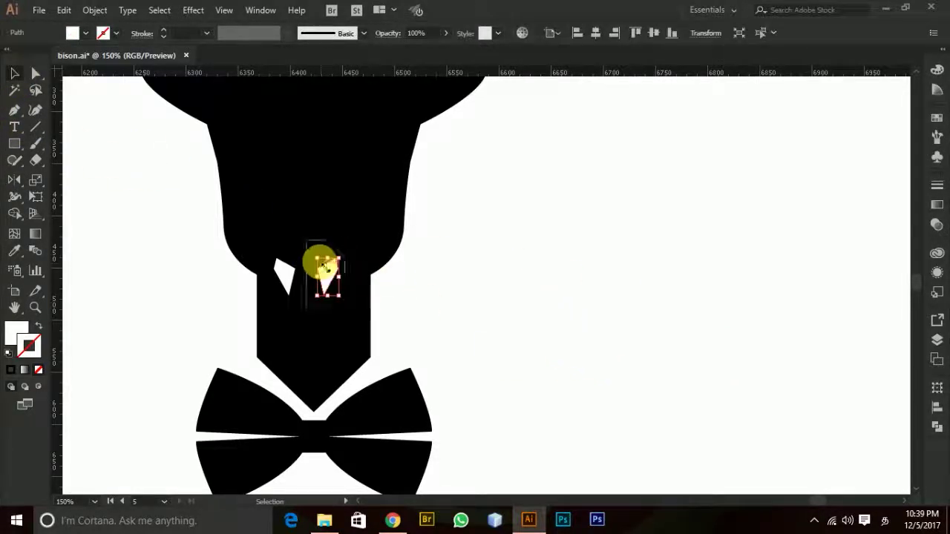
{"action": "left_click", "coordinate": [587, 259]}
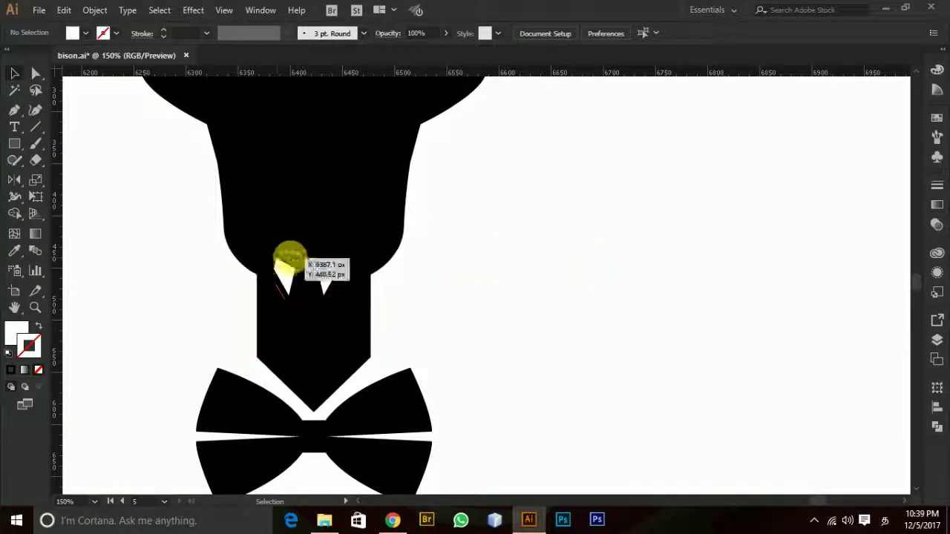
{"action": "left_click", "coordinate": [325, 253]}
{"action": "key", "text": "i"}
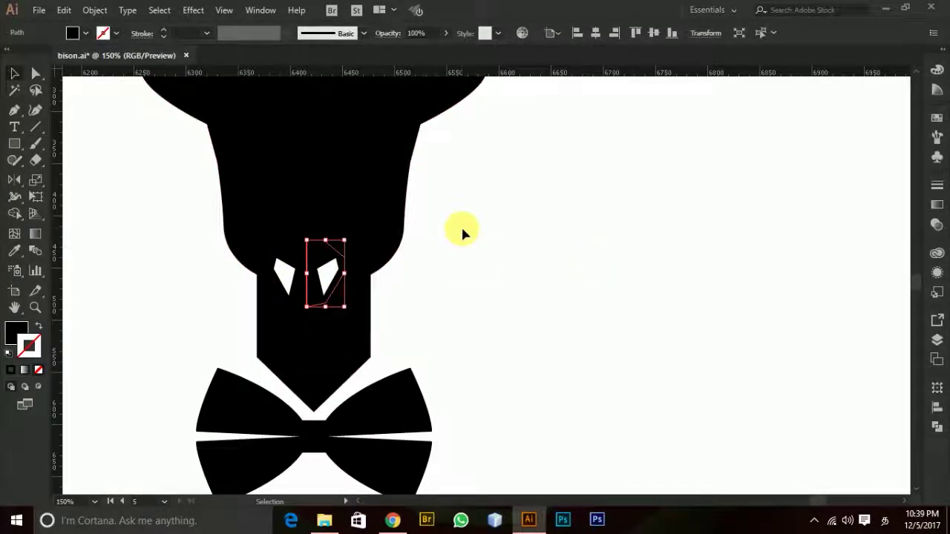
{"action": "left_click", "coordinate": [324, 272]}
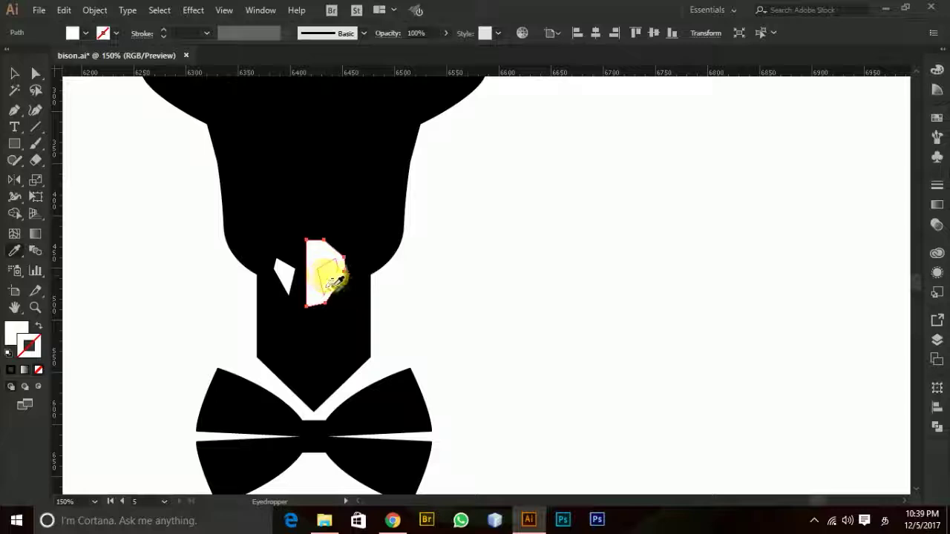
{"action": "left_click", "coordinate": [324, 275], "text": "ctrl"}
{"action": "left_click", "coordinate": [360, 207]}
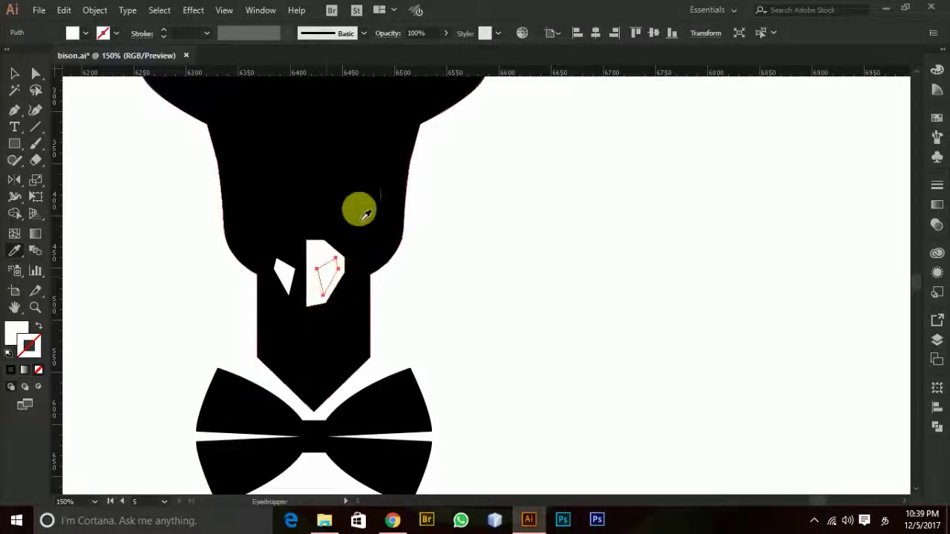
Sample colours so the left muzzle half is white and its nostril is black, matching the right half.
{"action": "left_click", "coordinate": [282, 275], "text": "ctrl"}
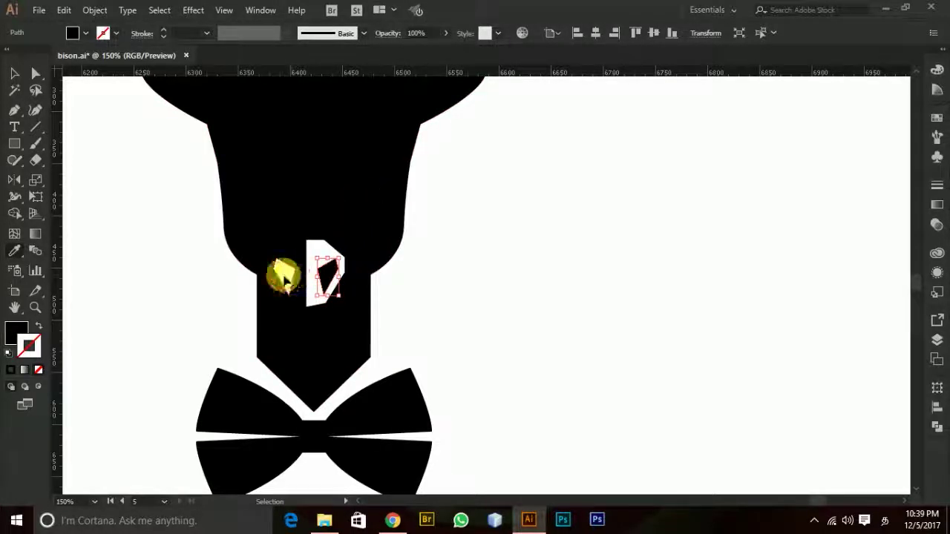
{"action": "left_click", "coordinate": [332, 190]}
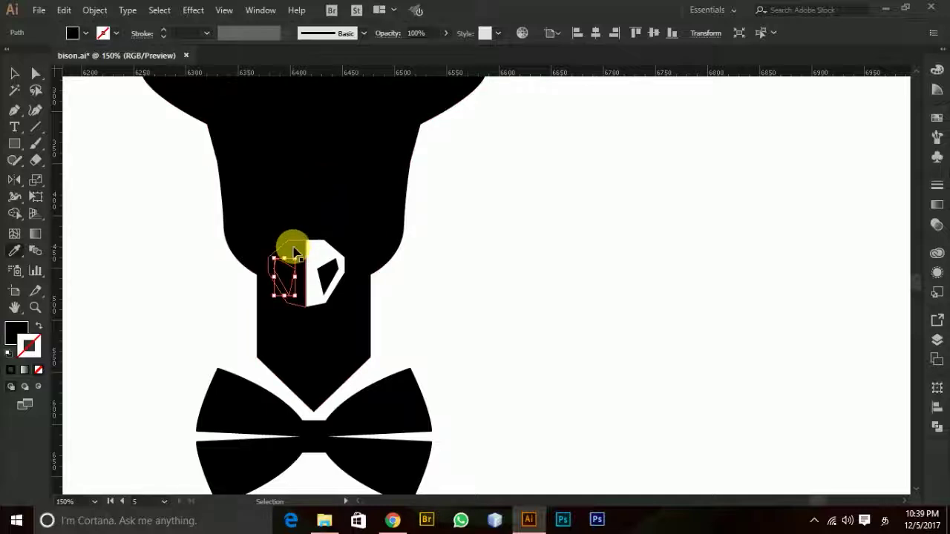
{"action": "left_click", "coordinate": [291, 245], "text": "ctrl"}
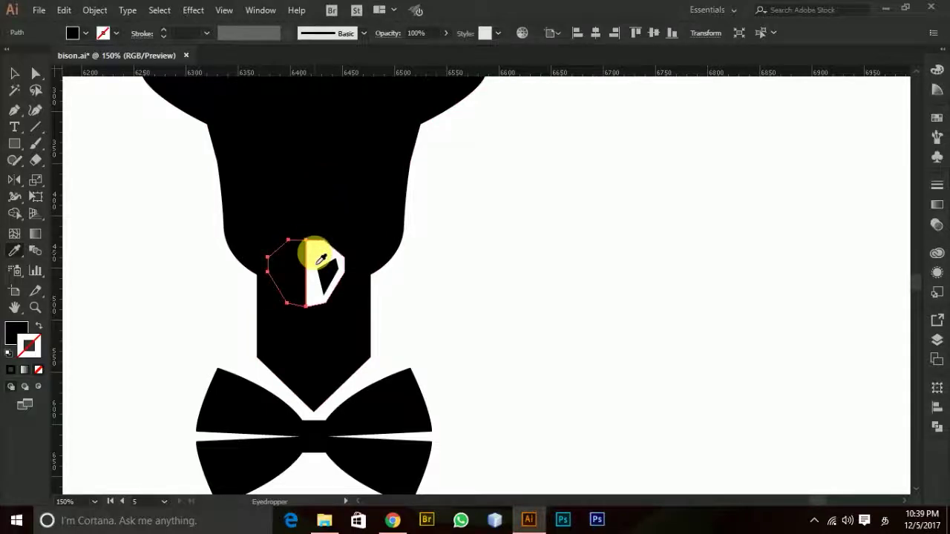
{"action": "left_click", "coordinate": [316, 260]}
Select both muzzle halves with their nostrils, leaving out the head, and move them together onto the head's vertical centre line.
{"action": "left_click", "coordinate": [13, 75]}
{"action": "left_click", "coordinate": [167, 239]}
{"action": "left_click_drag", "start_coordinate": [167, 238], "coordinate": [616, 335]}
{"action": "left_click", "coordinate": [491, 223], "text": "shift"}
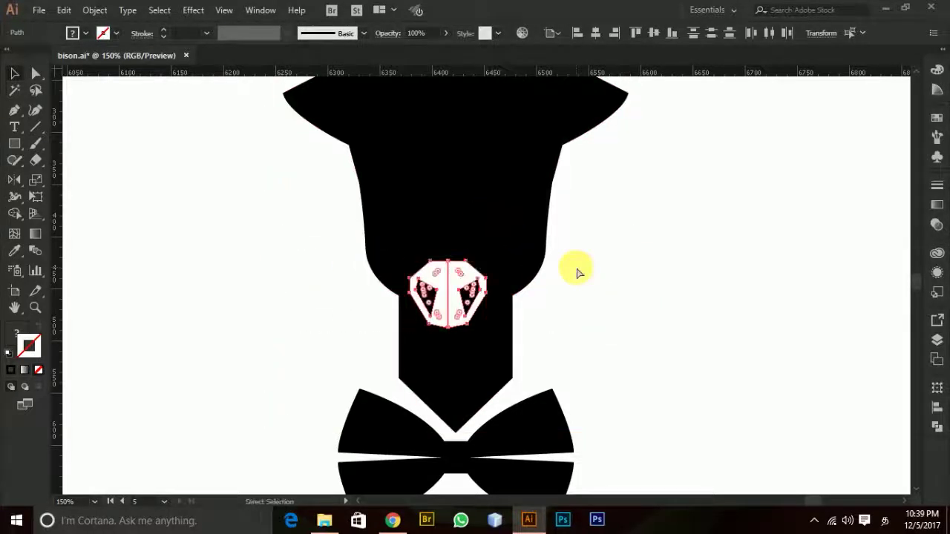
{"action": "key", "text": "v"}
{"action": "left_click_drag", "start_coordinate": [459, 282], "coordinate": [512, 275]}
{"action": "left_click", "coordinate": [602, 271]}
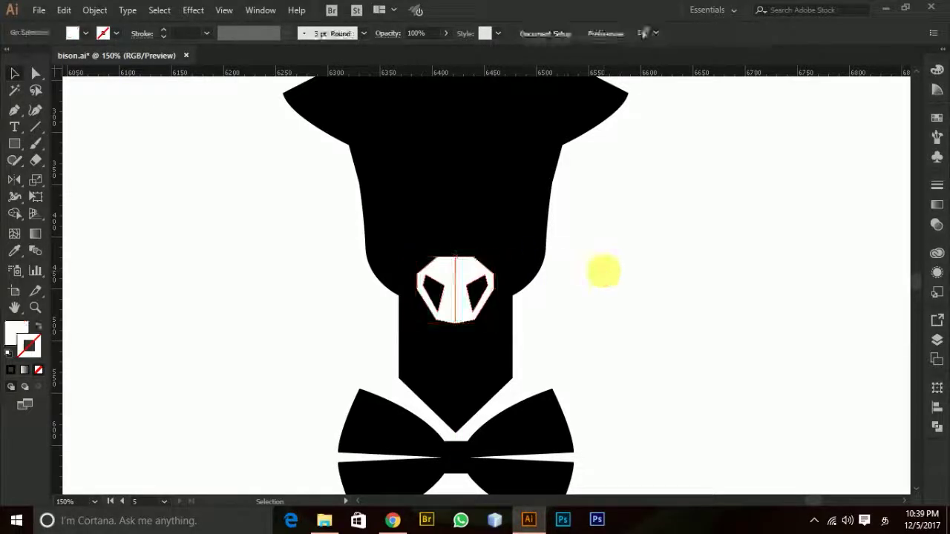
Try several gray swatches on the whole muzzle group and fill it with the very dark gray next to black.
{"action": "scroll", "coordinate": [603, 271], "scroll_direction": "down", "scroll_amount": 4}
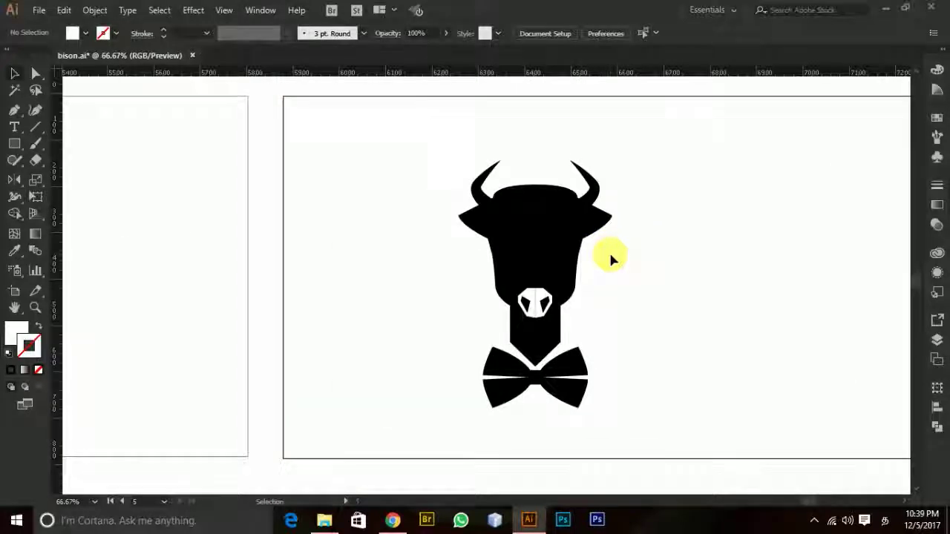
{"action": "scroll", "coordinate": [611, 257], "scroll_direction": "up", "scroll_amount": 2}
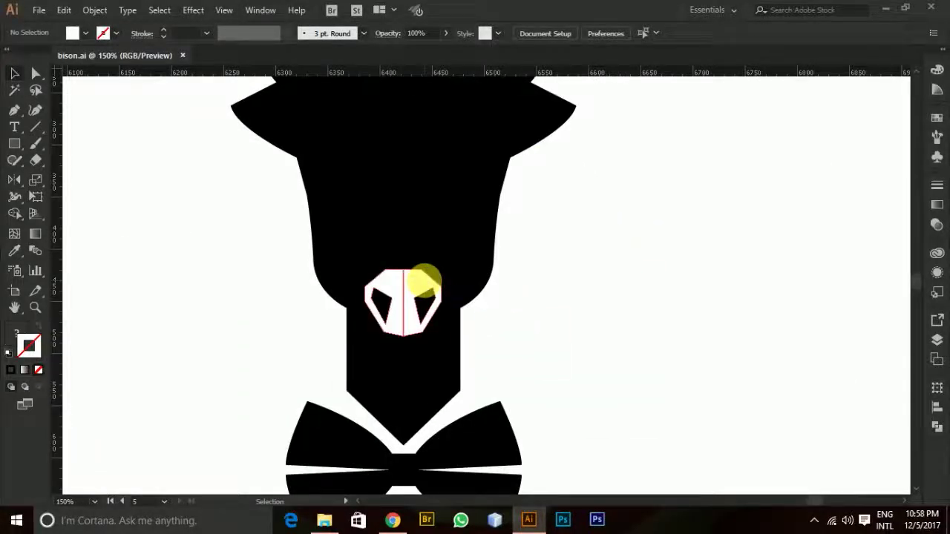
{"action": "left_click", "coordinate": [423, 282]}
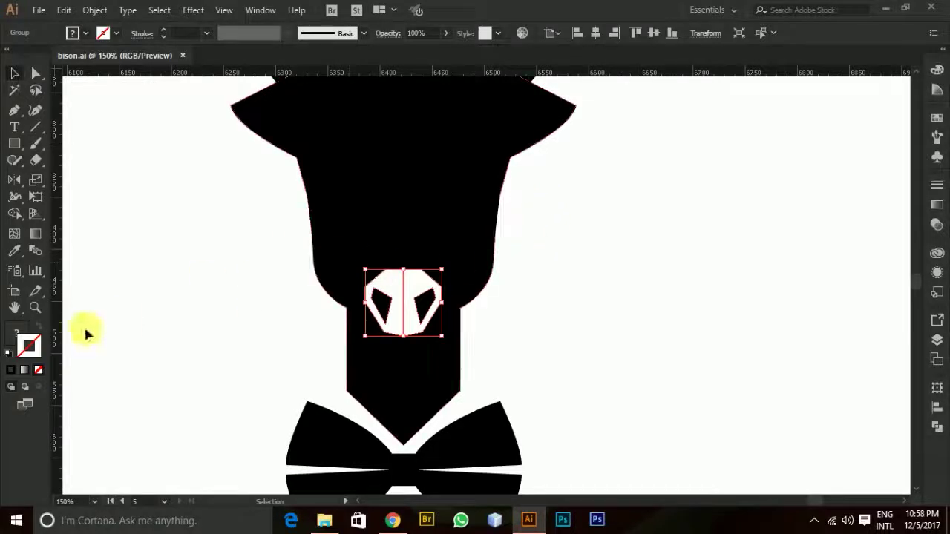
{"action": "left_click", "coordinate": [17, 344]}
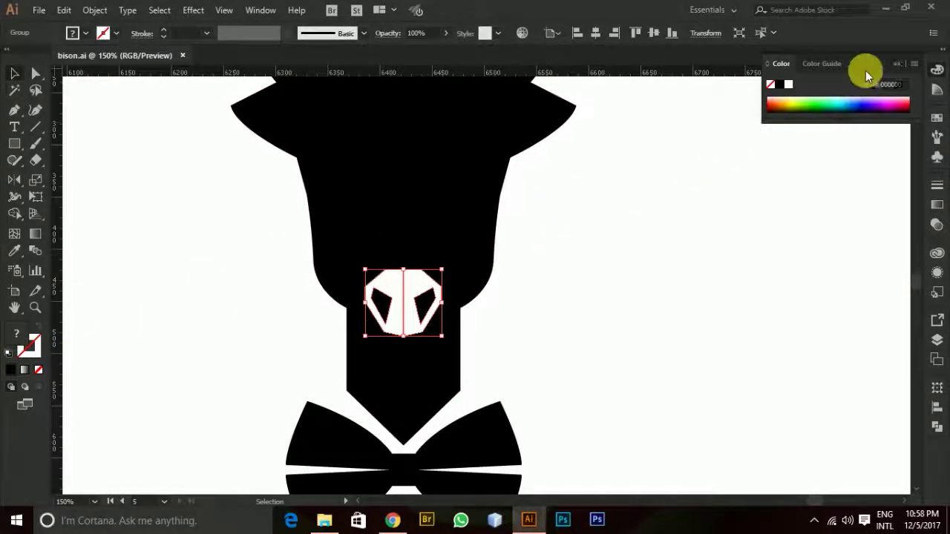
{"action": "left_click", "coordinate": [831, 65]}
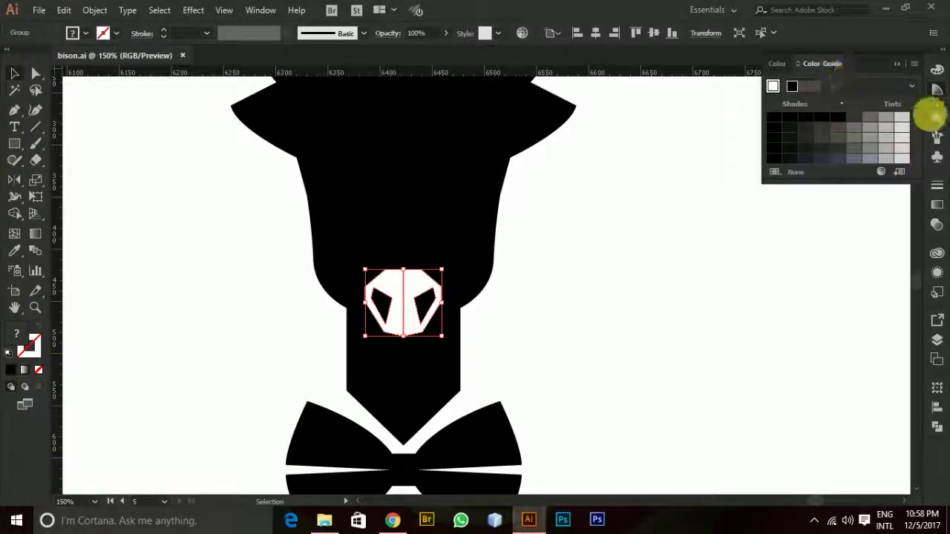
{"action": "left_click", "coordinate": [939, 116]}
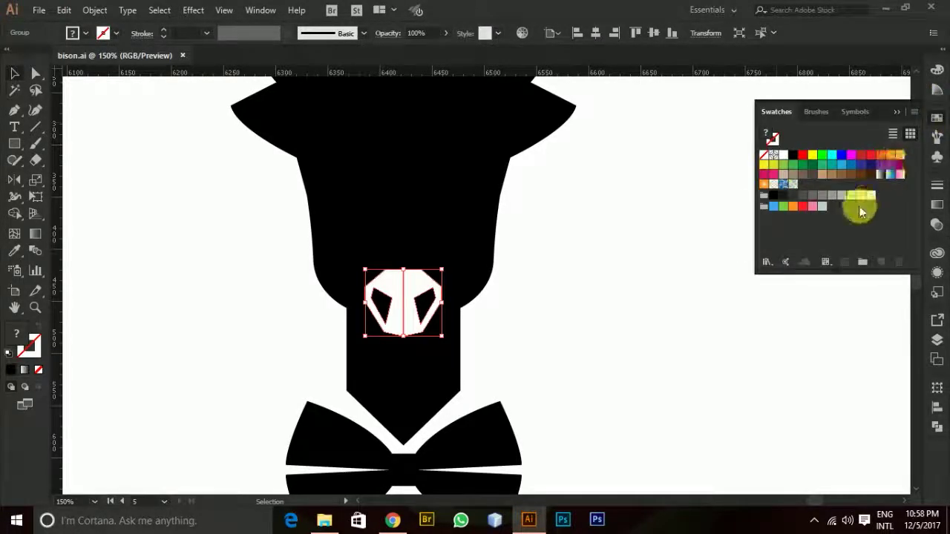
{"action": "left_click", "coordinate": [813, 196]}
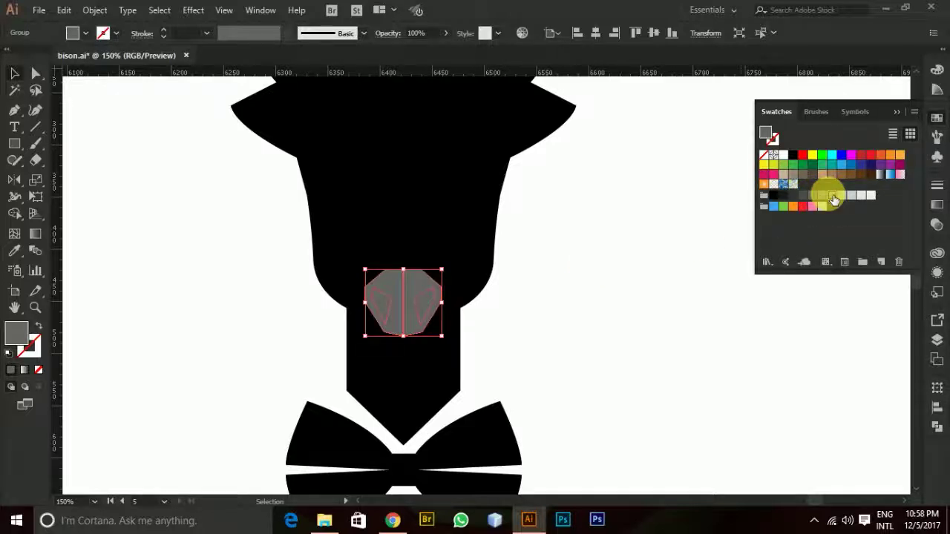
{"action": "left_click", "coordinate": [832, 195]}
{"action": "left_click", "coordinate": [794, 196]}
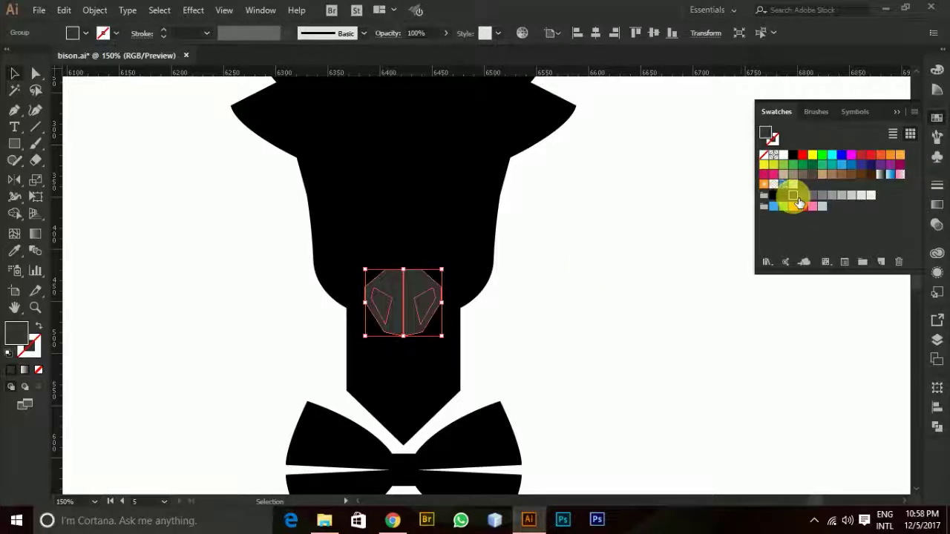
{"action": "left_click", "coordinate": [783, 197]}
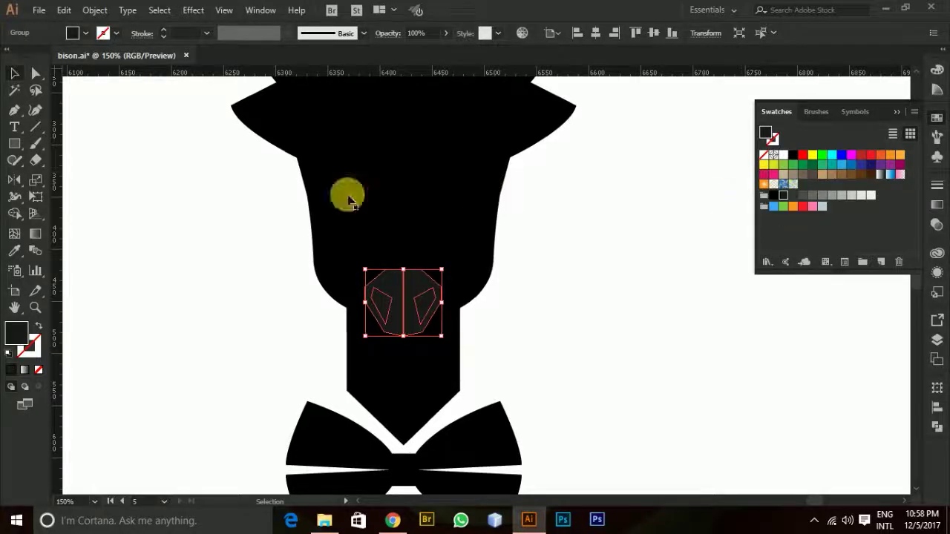
{"action": "left_click", "coordinate": [233, 170]}
{"action": "left_click", "coordinate": [235, 176]}
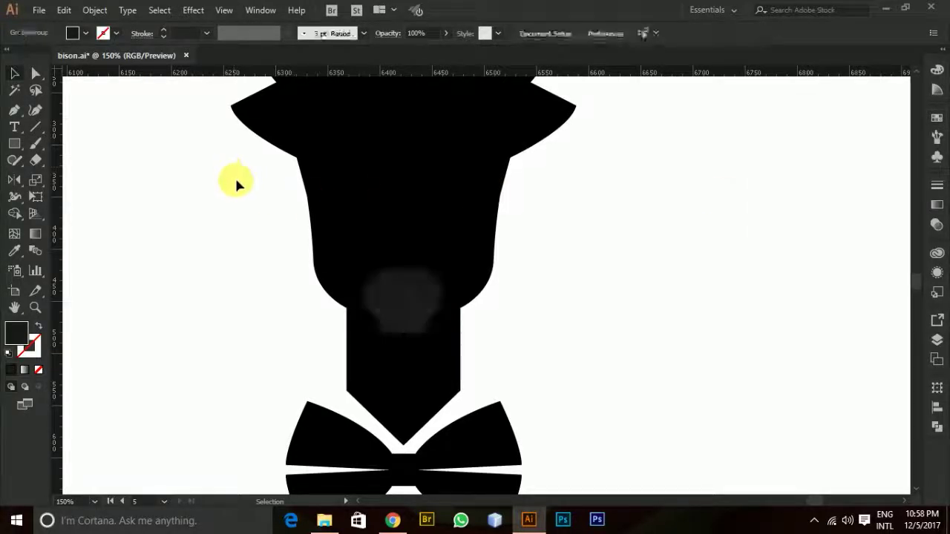
Select only the two nostrils within the muzzle group and fill them with white sampled from the blank canvas.
{"action": "left_click", "coordinate": [388, 311]}
{"action": "left_click", "coordinate": [37, 75]}
{"action": "left_click", "coordinate": [152, 225]}
{"action": "left_click", "coordinate": [388, 304]}
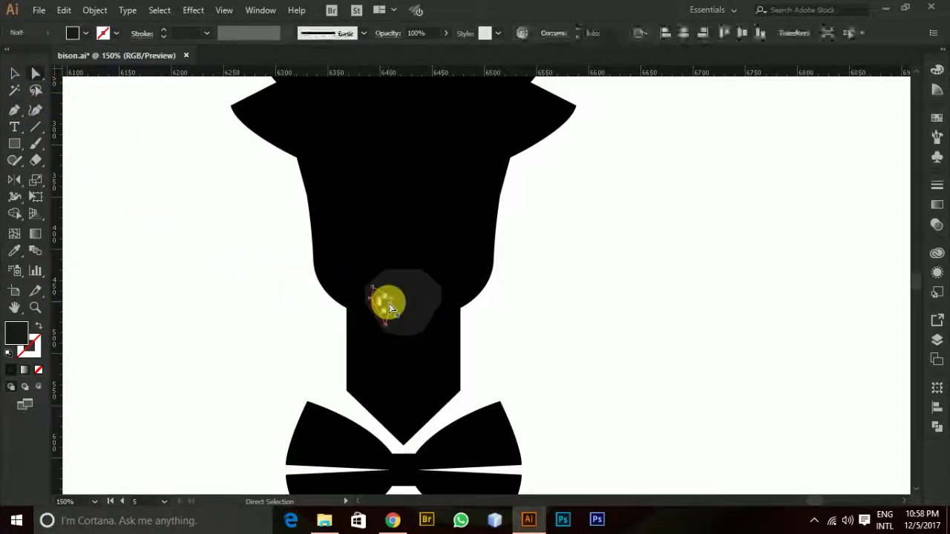
{"action": "left_click", "coordinate": [423, 306], "text": "shift"}
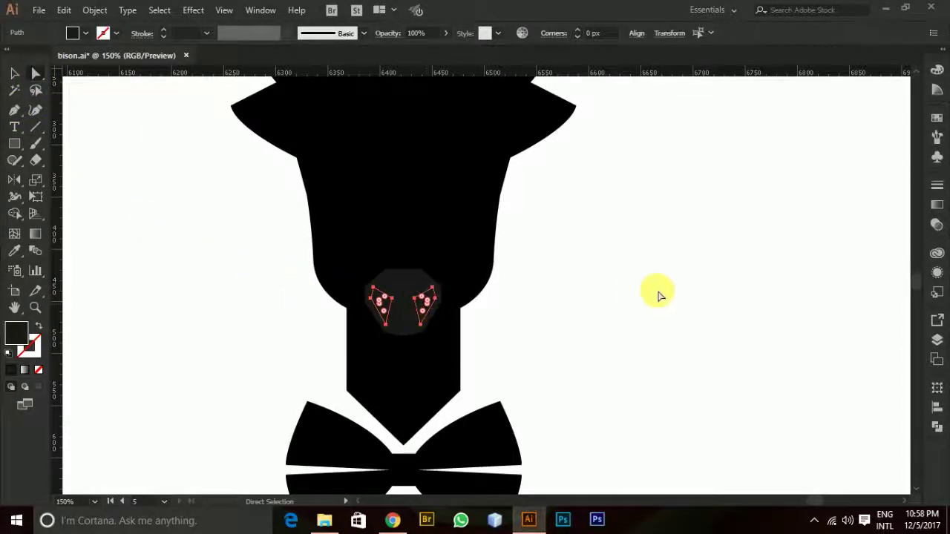
{"action": "key", "text": "i"}
{"action": "left_click", "coordinate": [661, 287]}
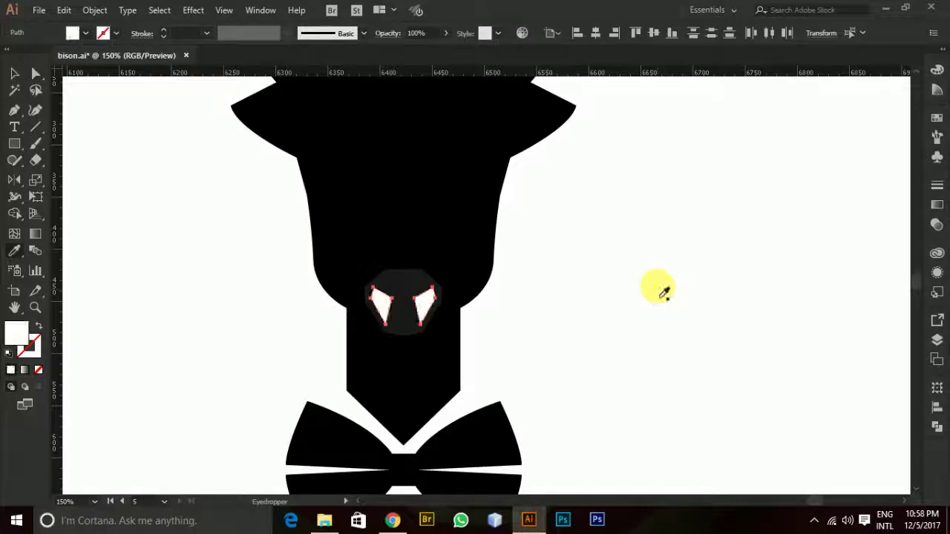
{"action": "left_click", "coordinate": [15, 74]}
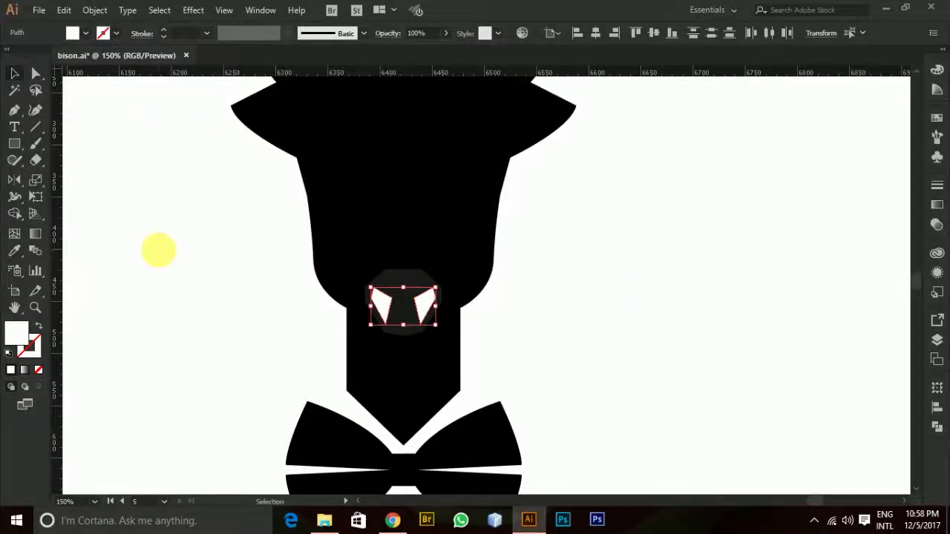
{"action": "left_click", "coordinate": [157, 251]}
Select only the two muzzle halves without their nostrils and fill them with the very dark gray swatch next to black.
{"action": "scroll", "coordinate": [561, 294], "scroll_direction": "up", "scroll_amount": 3}
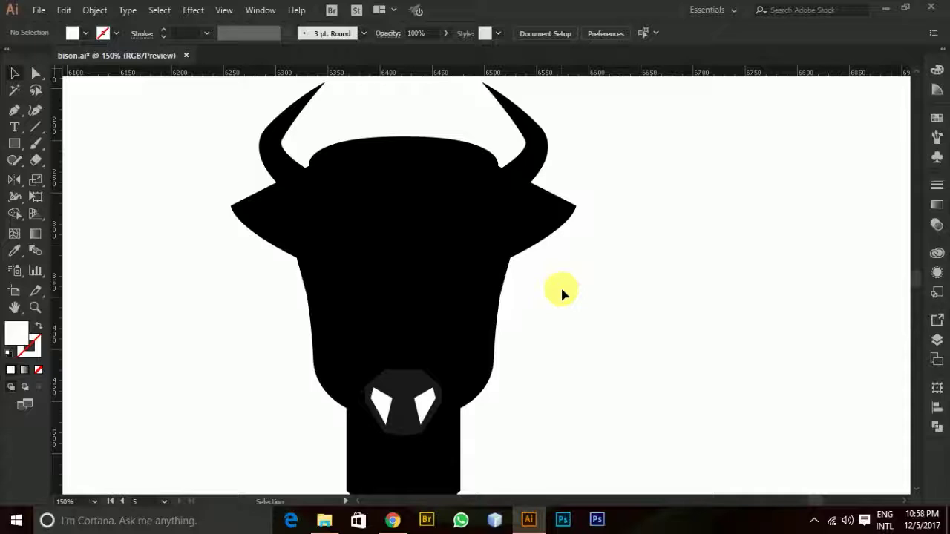
{"action": "left_click", "coordinate": [394, 394]}
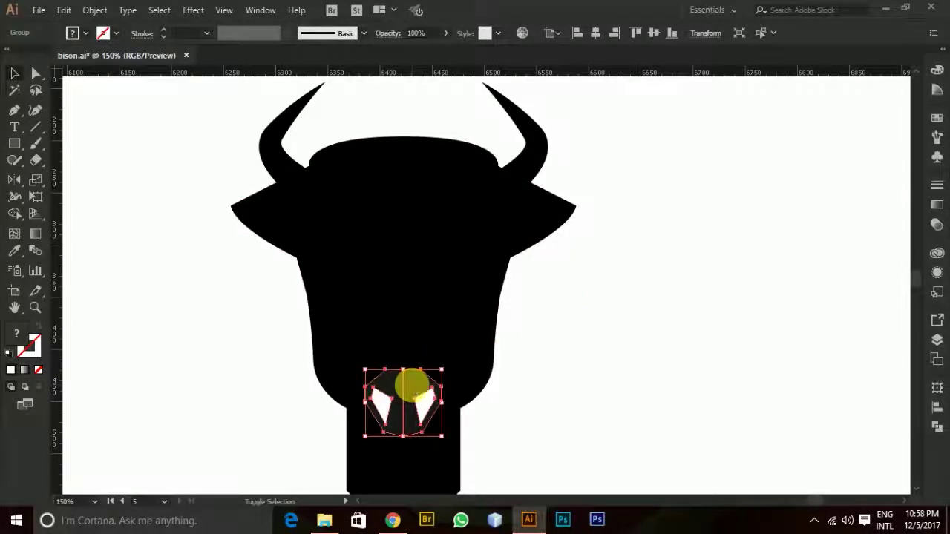
{"action": "left_click", "coordinate": [35, 75]}
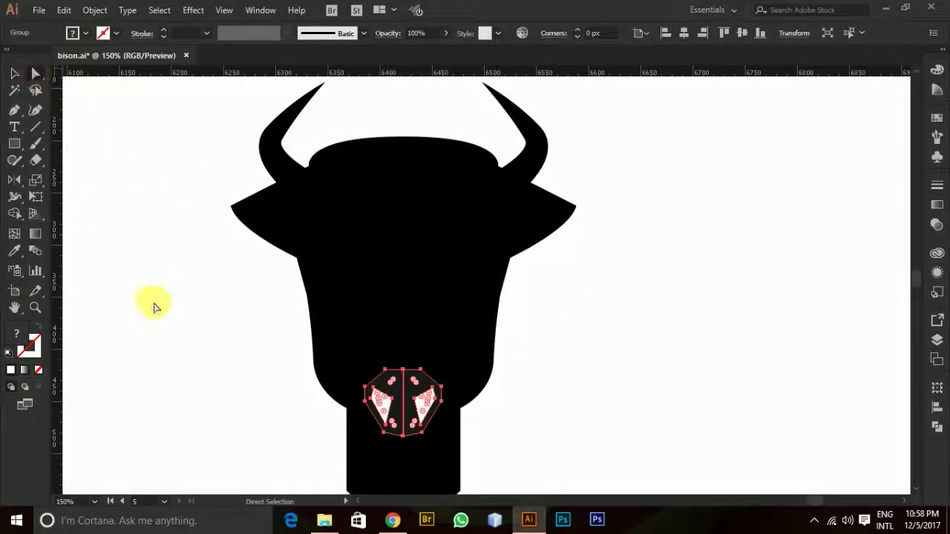
{"action": "left_click", "coordinate": [153, 304]}
{"action": "left_click", "coordinate": [393, 390]}
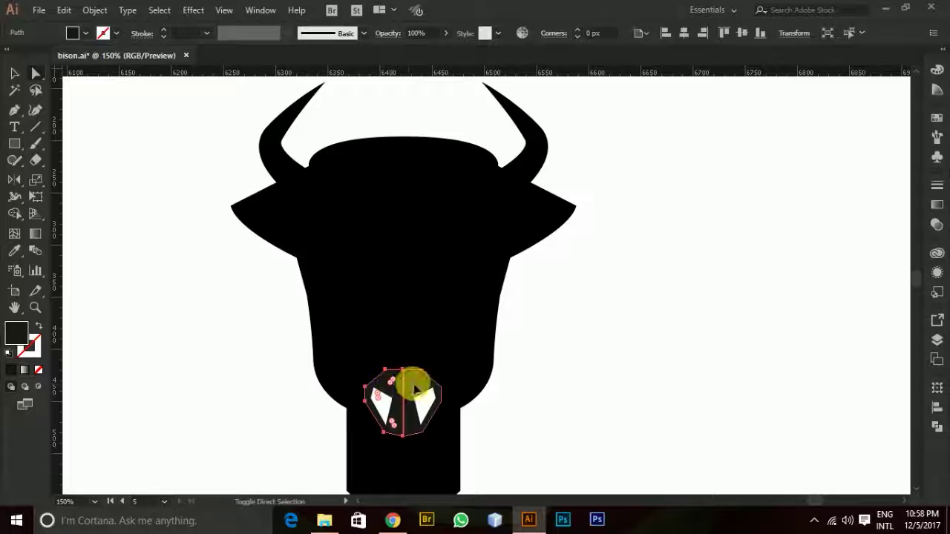
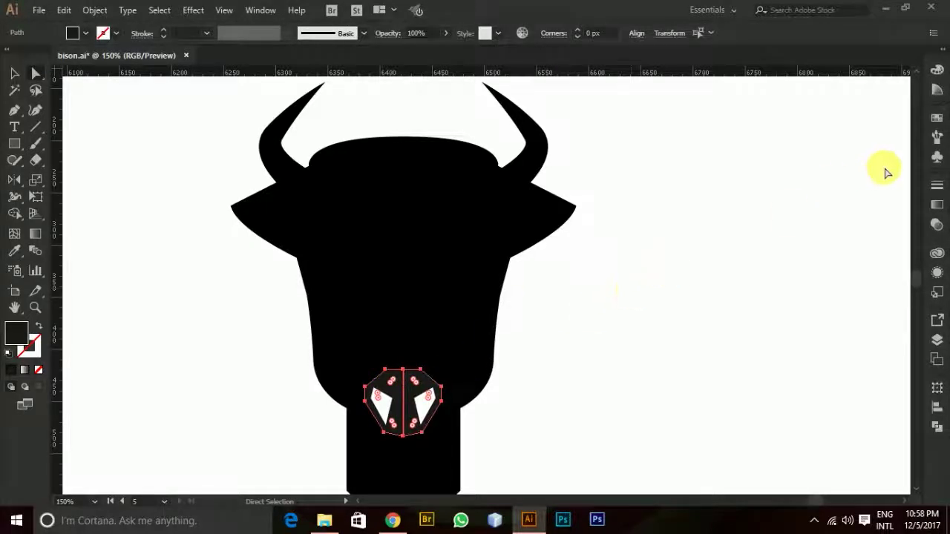
{"action": "left_click", "coordinate": [936, 117]}
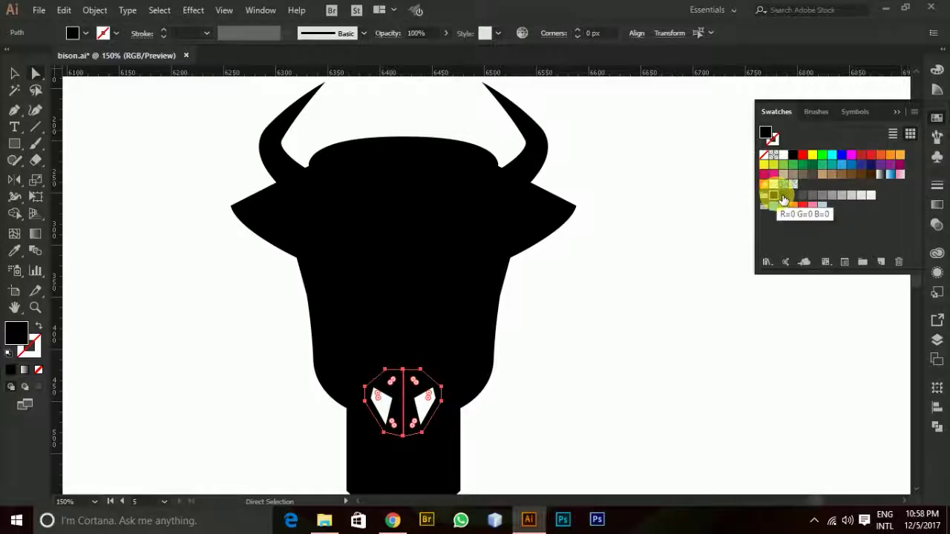
{"action": "left_click", "coordinate": [788, 199]}
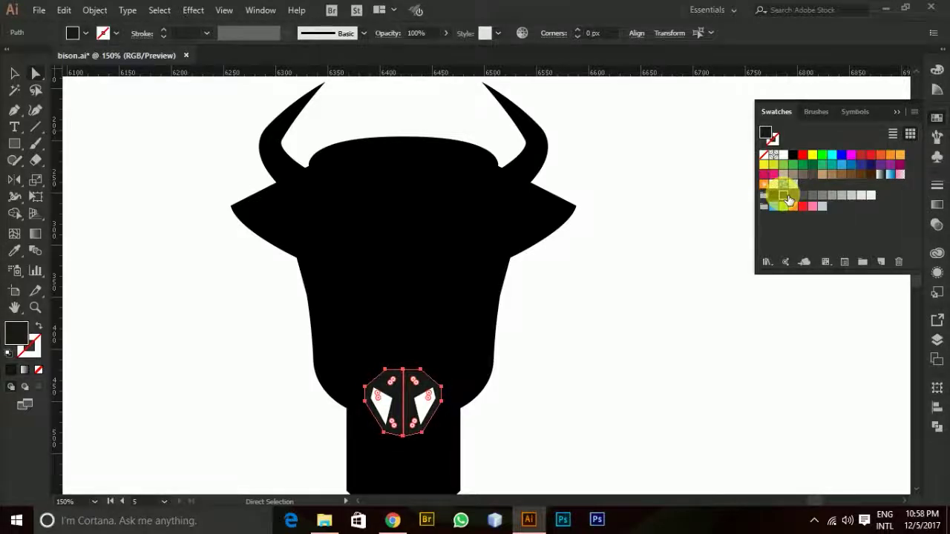
{"action": "left_click", "coordinate": [650, 222]}
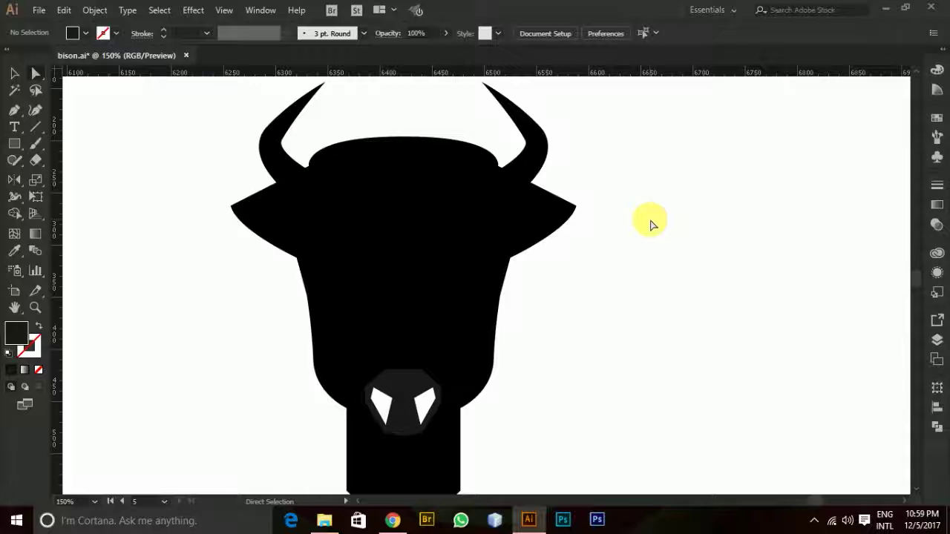
Try blending the muzzle halves into the black head, leaving only the white nostrils distinct.
{"action": "scroll", "coordinate": [650, 223], "scroll_direction": "down", "scroll_amount": 4}
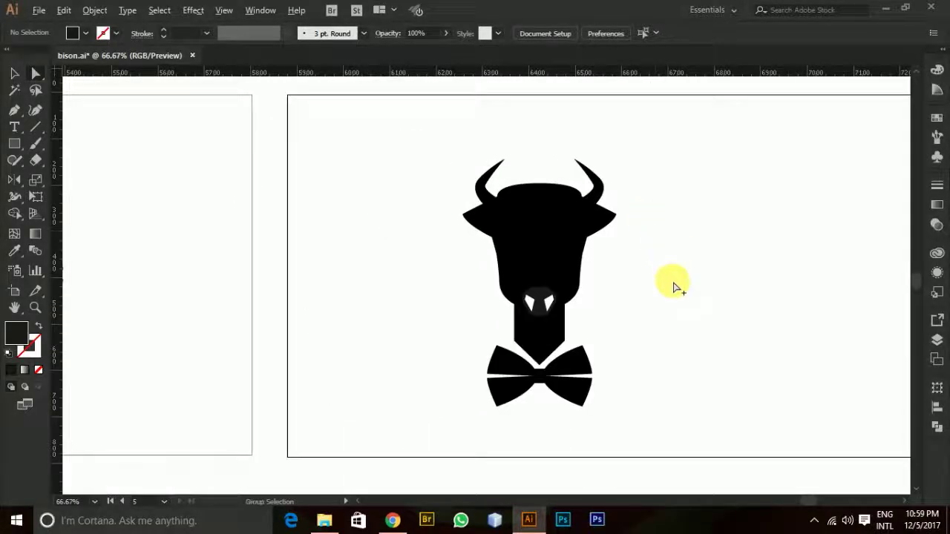
{"action": "scroll", "coordinate": [668, 275], "scroll_direction": "up", "scroll_amount": 4}
{"action": "scroll", "coordinate": [603, 268], "scroll_direction": "down", "scroll_amount": 2}
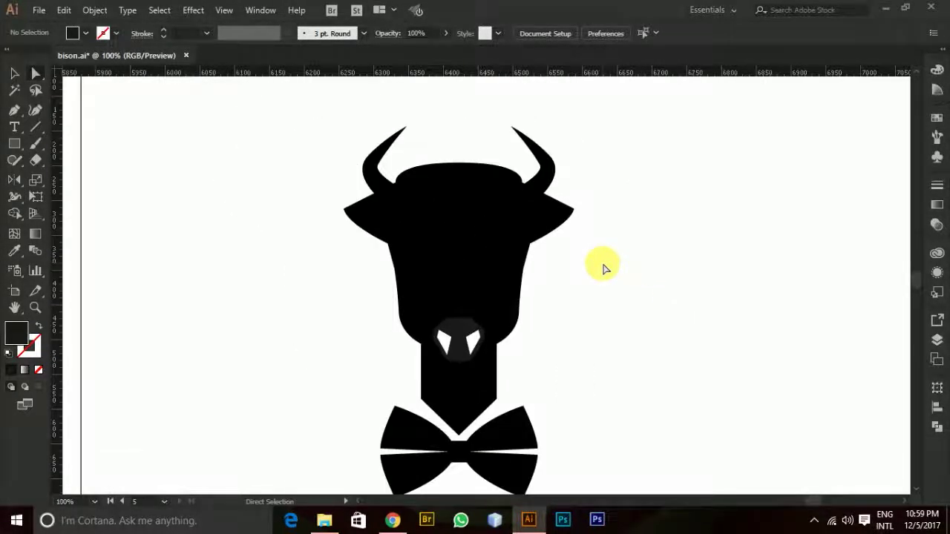
{"action": "left_click", "coordinate": [460, 337]}
{"action": "key", "text": "Delete"}
{"action": "key", "text": "v"}
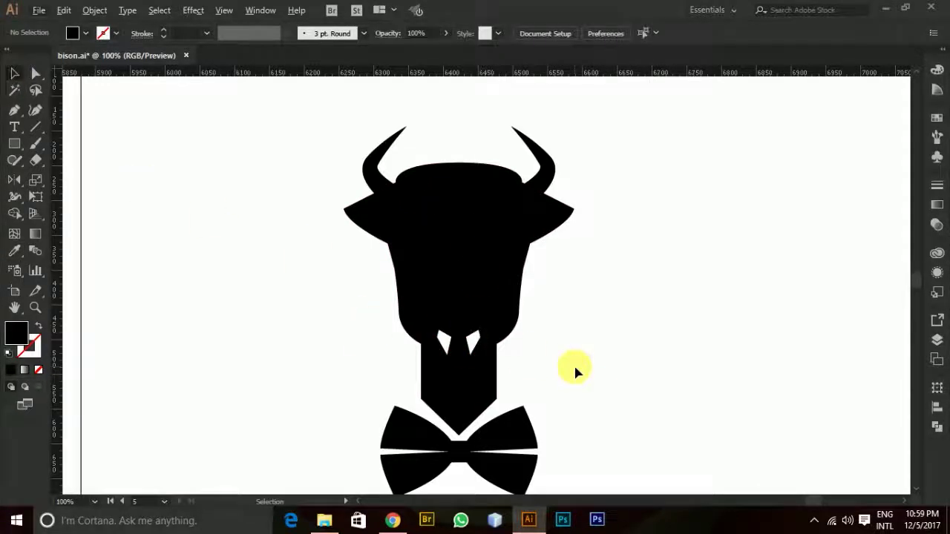
Try different opacity settings on the muzzle through its appearance attributes, ending at 50%.
{"action": "left_click", "coordinate": [458, 359]}
{"action": "key", "text": "a"}
{"action": "left_click", "coordinate": [937, 272]}
{"action": "left_click", "coordinate": [803, 367]}
{"action": "left_click", "coordinate": [786, 368]}
{"action": "left_click", "coordinate": [899, 368]}
{"action": "left_click", "coordinate": [809, 324]}
{"action": "left_click", "coordinate": [804, 367]}
{"action": "left_click", "coordinate": [815, 322]}
{"action": "left_click", "coordinate": [809, 348]}
{"action": "left_click_drag", "start_coordinate": [817, 366], "coordinate": [802, 369]}
{"action": "left_click", "coordinate": [853, 326]}
Try a different blend mode on the muzzle and deselect it.
{"action": "left_click", "coordinate": [808, 323]}
{"action": "left_click", "coordinate": [696, 349]}
{"action": "left_click", "coordinate": [704, 228]}
{"action": "left_click", "coordinate": [613, 301]}
{"action": "key", "text": "v"}
{"action": "left_click", "coordinate": [613, 301]}
Select both muzzle halves without the nostrils, fill them with a green swatch, and select the two halves again.
{"action": "scroll", "coordinate": [529, 355], "scroll_direction": "up", "scroll_amount": 2}
{"action": "key", "text": "a"}
{"action": "left_click", "coordinate": [358, 295]}
{"action": "left_click", "coordinate": [413, 293], "text": "shift"}
{"action": "left_click", "coordinate": [936, 117]}
{"action": "left_click", "coordinate": [843, 164]}
{"action": "left_click", "coordinate": [690, 230]}
{"action": "left_click", "coordinate": [358, 297]}
{"action": "left_click", "coordinate": [413, 291], "text": "shift"}
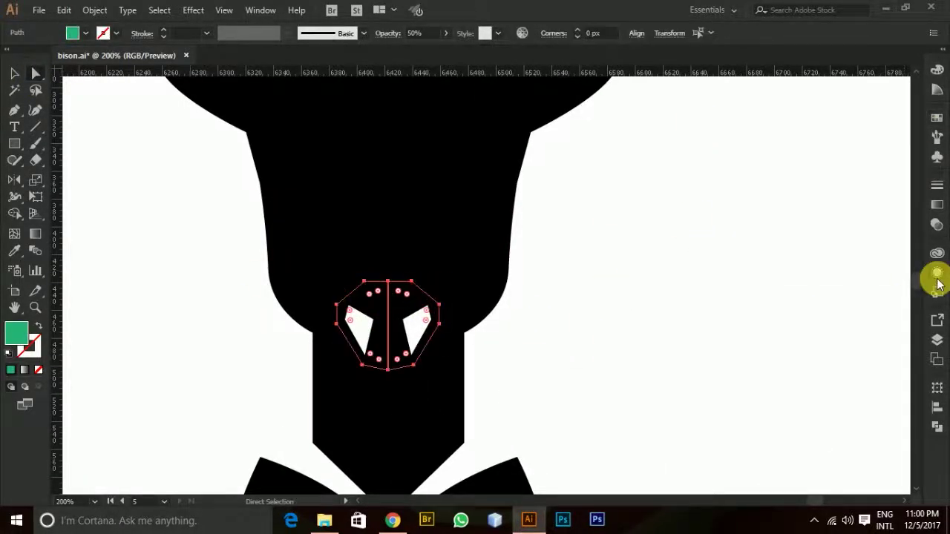
Set the muzzle halves' opacity to 100%, try the Multiply blend mode, and set the blending to Normal.
{"action": "left_click", "coordinate": [936, 274]}
{"action": "left_click", "coordinate": [807, 322]}
{"action": "left_click", "coordinate": [800, 348]}
{"action": "left_click_drag", "start_coordinate": [779, 366], "coordinate": [800, 365]}
{"action": "left_click", "coordinate": [696, 349]}
{"action": "left_click", "coordinate": [692, 87]}
{"action": "left_click", "coordinate": [693, 350]}
{"action": "left_click", "coordinate": [693, 121]}
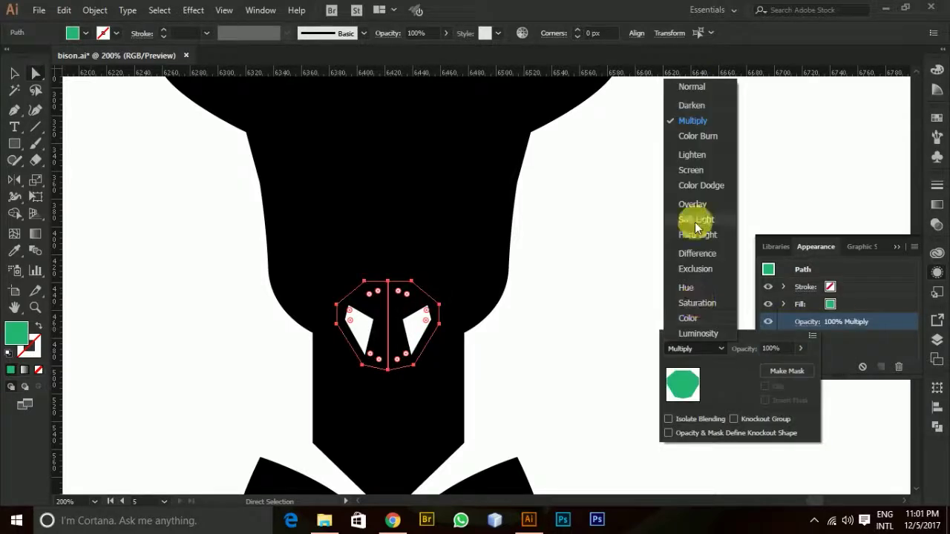
{"action": "left_click", "coordinate": [691, 87]}
Change the muzzle halves' fill to a dark brownish gray swatch.
{"action": "left_click", "coordinate": [841, 340]}
{"action": "left_click", "coordinate": [829, 305]}
{"action": "left_click", "coordinate": [787, 348]}
{"action": "left_click", "coordinate": [763, 347]}
Select both nostrils and fill them with black sampled from the head.
{"action": "left_click", "coordinate": [359, 330]}
{"action": "left_click", "coordinate": [411, 335], "text": "shift"}
{"action": "key", "text": "i"}
{"action": "left_click", "coordinate": [430, 202]}
Colour the bow tie the same dark brownish gray as the muzzle by sampling it.
{"action": "key", "text": "v"}
{"action": "left_click", "coordinate": [103, 215]}
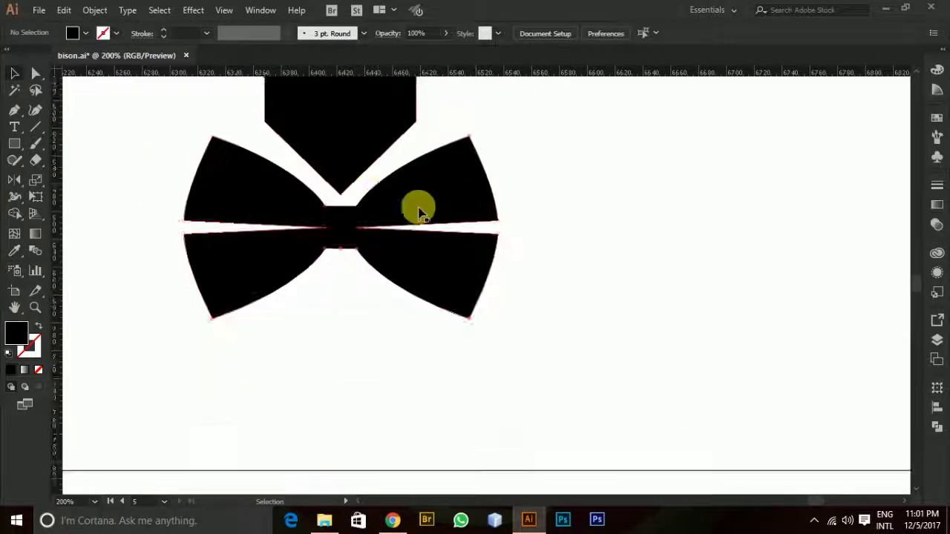
{"action": "key", "text": "i"}
{"action": "left_click", "coordinate": [176, 119]}
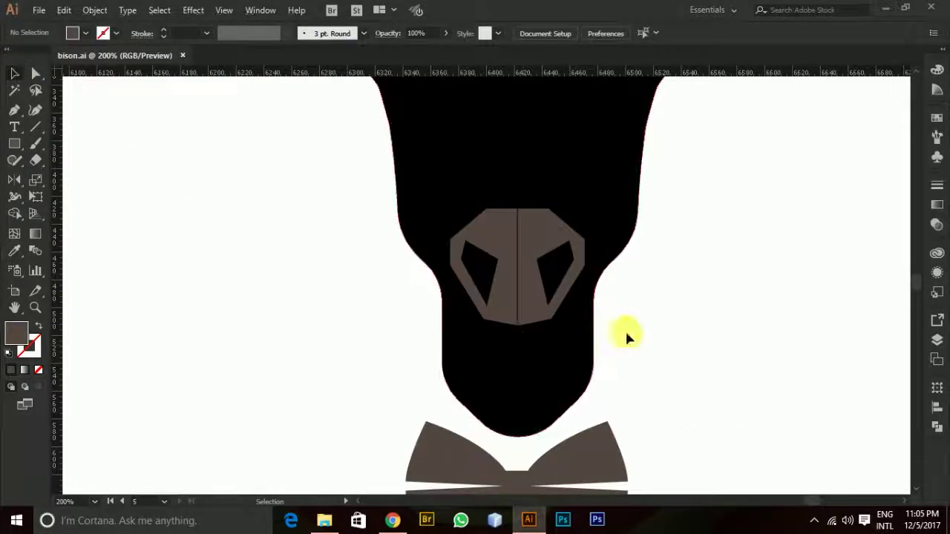
Place a copy of the bow tie on the empty part of the artboard beside the bison head.
{"action": "scroll", "coordinate": [645, 321], "scroll_direction": "up", "scroll_amount": 2}
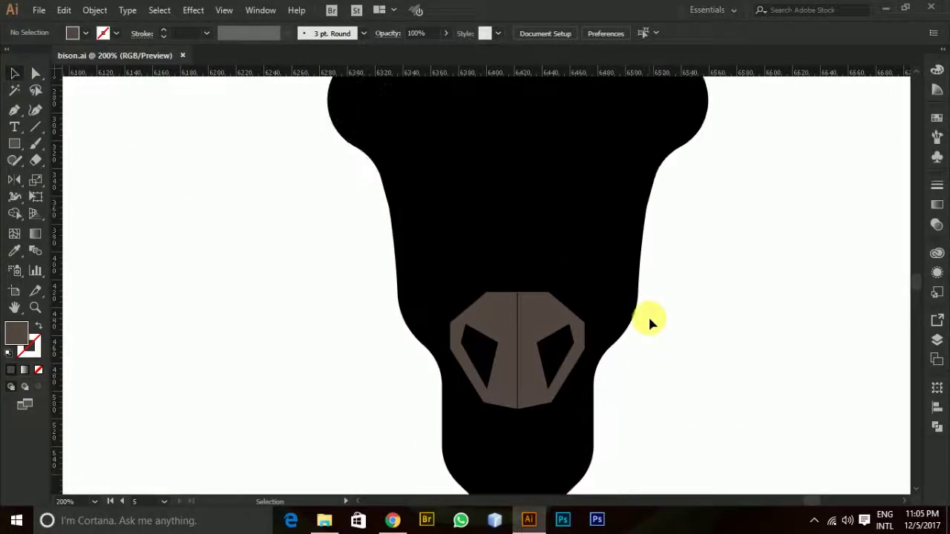
{"action": "scroll", "coordinate": [648, 314], "scroll_direction": "down", "scroll_amount": 4}
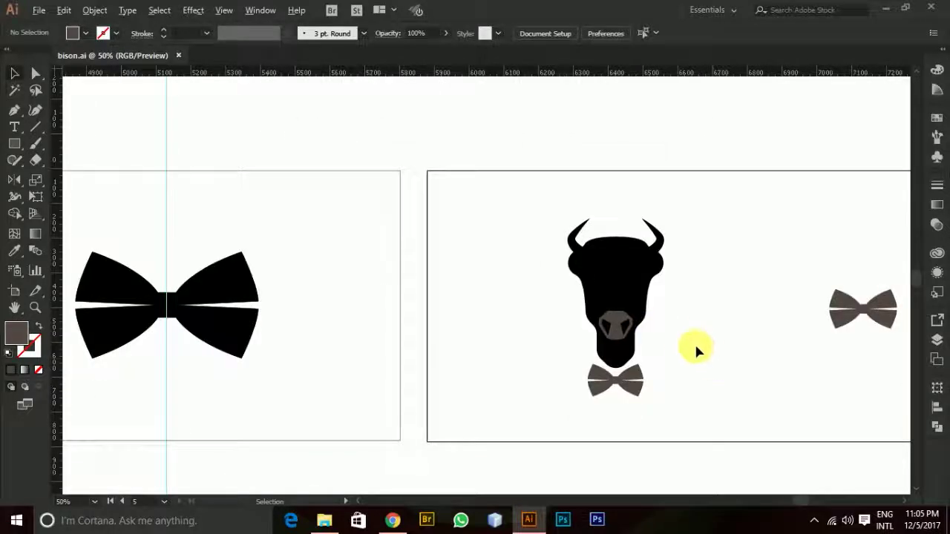
{"action": "scroll", "coordinate": [696, 350], "scroll_direction": "up", "scroll_amount": 1}
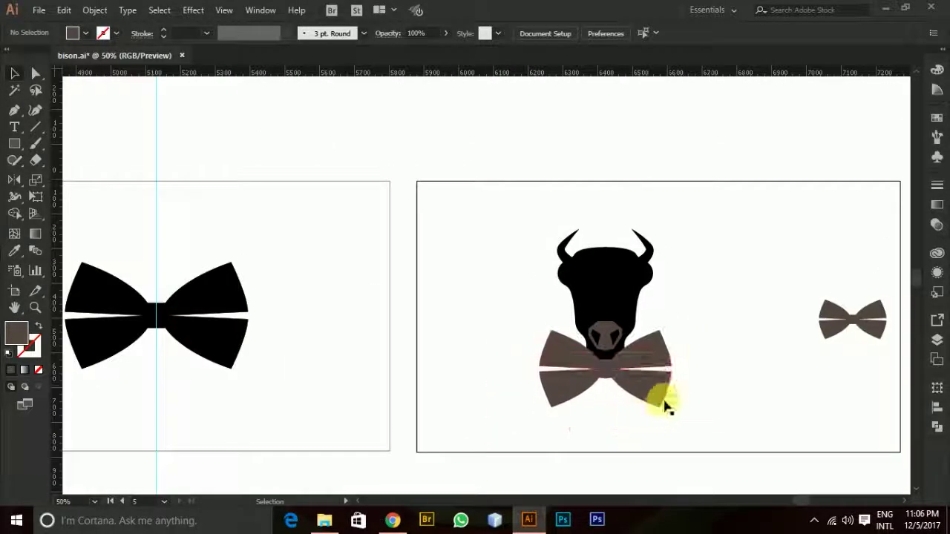
{"action": "scroll", "coordinate": [648, 364], "scroll_direction": "up", "scroll_amount": 2}
{"action": "left_click_drag", "start_coordinate": [629, 370], "coordinate": [375, 268]}
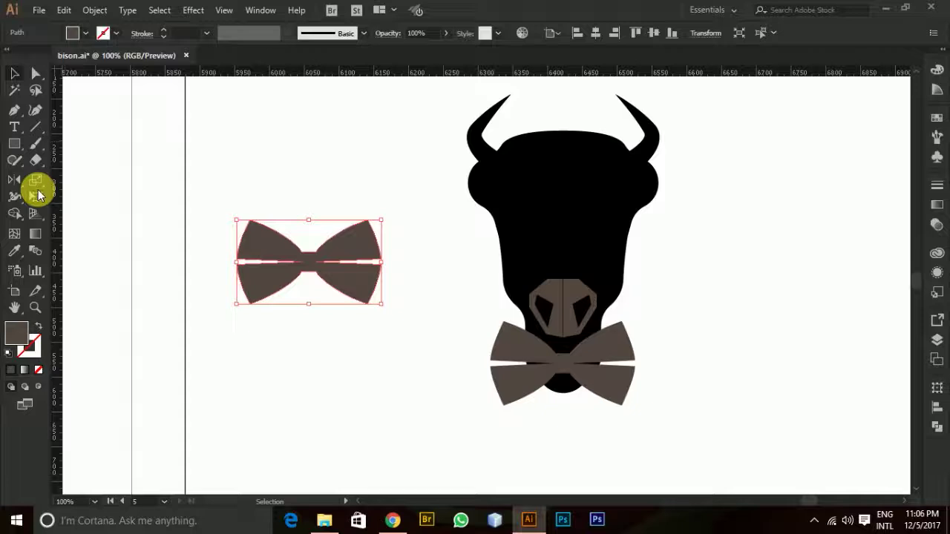
Try the Shaper tool on the bow tie copy and undo the result.
{"action": "left_click", "coordinate": [34, 112]}
{"action": "left_click", "coordinate": [34, 129]}
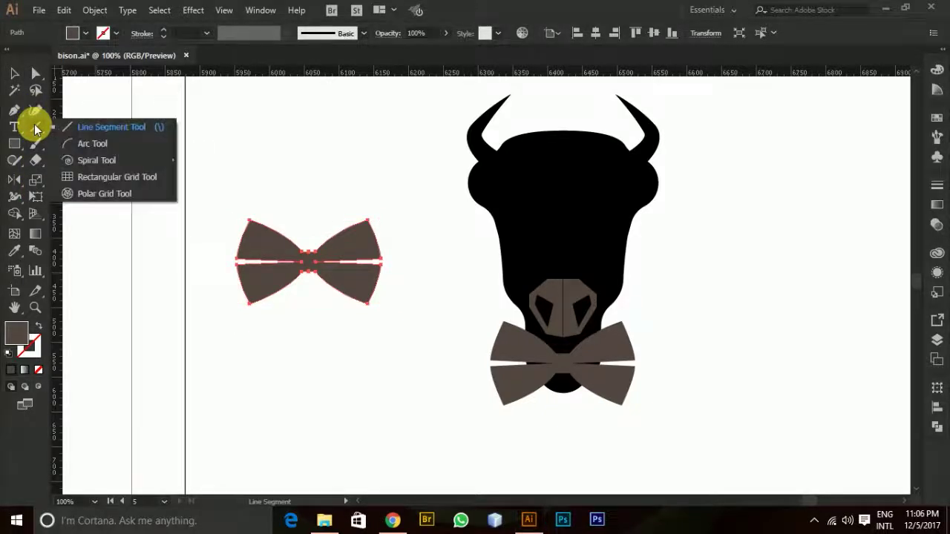
{"action": "left_click", "coordinate": [20, 152]}
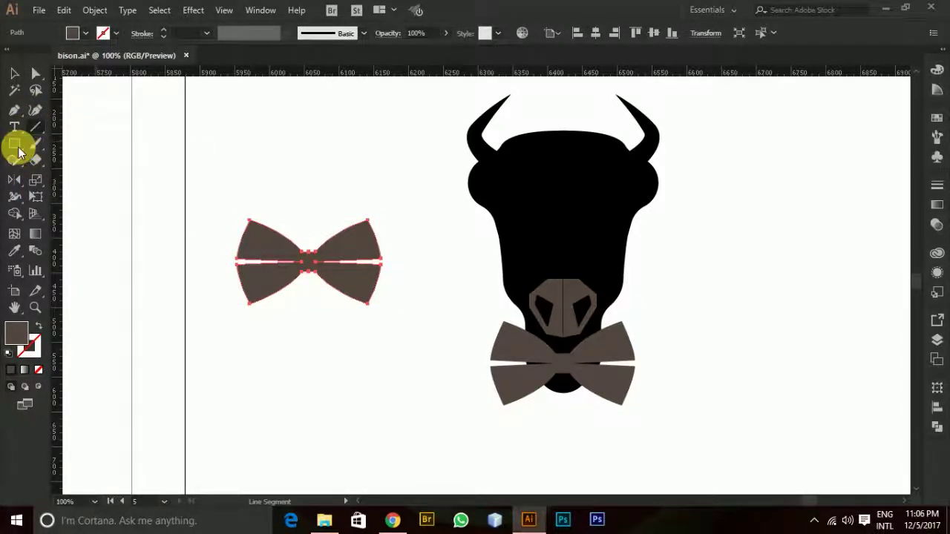
{"action": "left_click", "coordinate": [14, 168]}
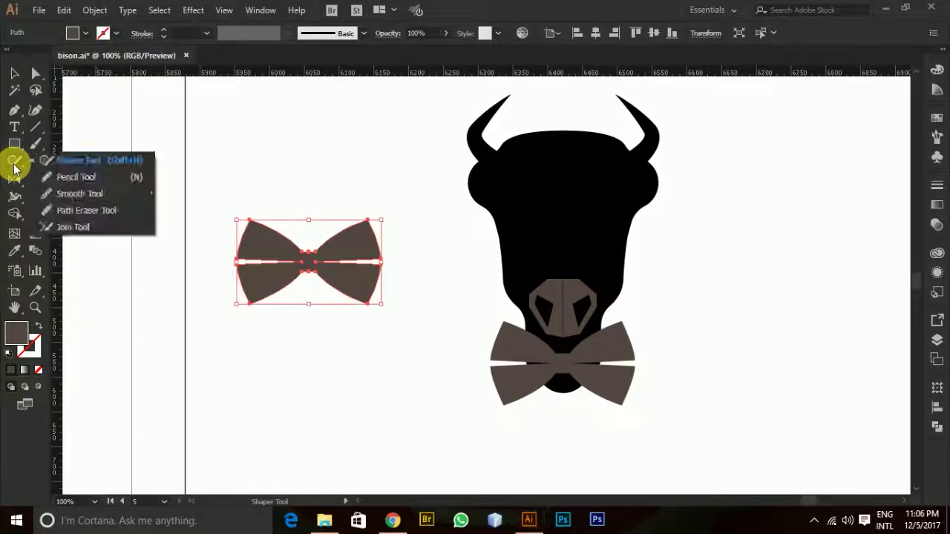
{"action": "left_click", "coordinate": [81, 159]}
{"action": "mouse_move", "coordinate": [322, 259]}
{"action": "left_mouse_down"}
{"action": "mouse_move", "coordinate": [266, 264]}
{"action": "mouse_move", "coordinate": [283, 281]}
{"action": "mouse_move", "coordinate": [247, 235]}
{"action": "mouse_move", "coordinate": [245, 269]}
{"action": "mouse_move", "coordinate": [254, 241]}
{"action": "left_mouse_up"}
{"action": "left_click", "coordinate": [277, 356]}
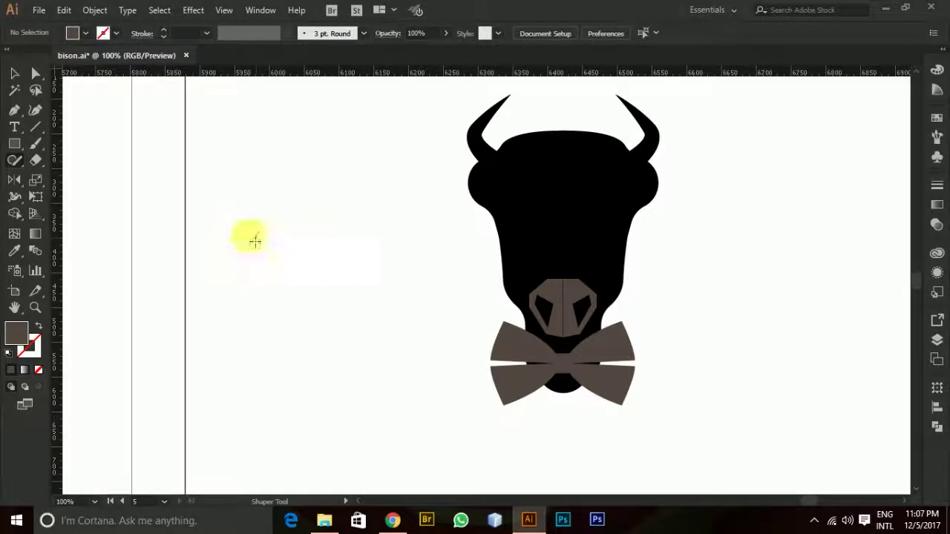
{"action": "key", "text": "ctrl+z"}
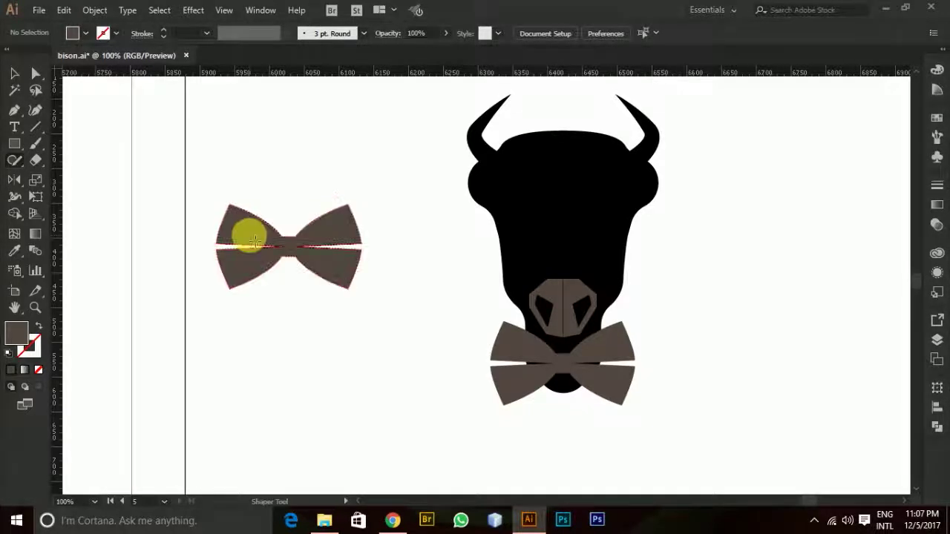
Try narrowing the left slit of the bow tie copy by moving its outer anchor points closer together.
{"action": "left_click", "coordinate": [35, 73]}
{"action": "left_click", "coordinate": [233, 245]}
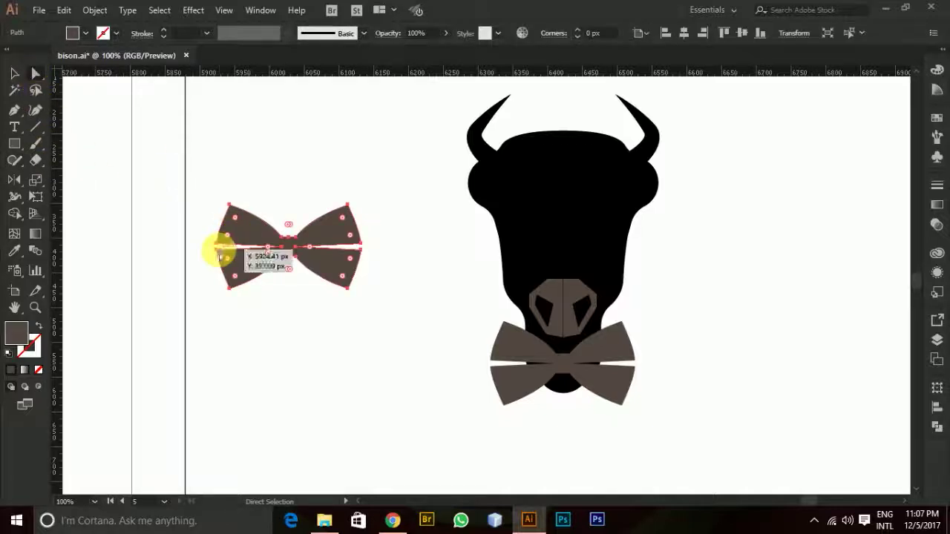
{"action": "scroll", "coordinate": [271, 245], "scroll_direction": "up", "scroll_amount": 3}
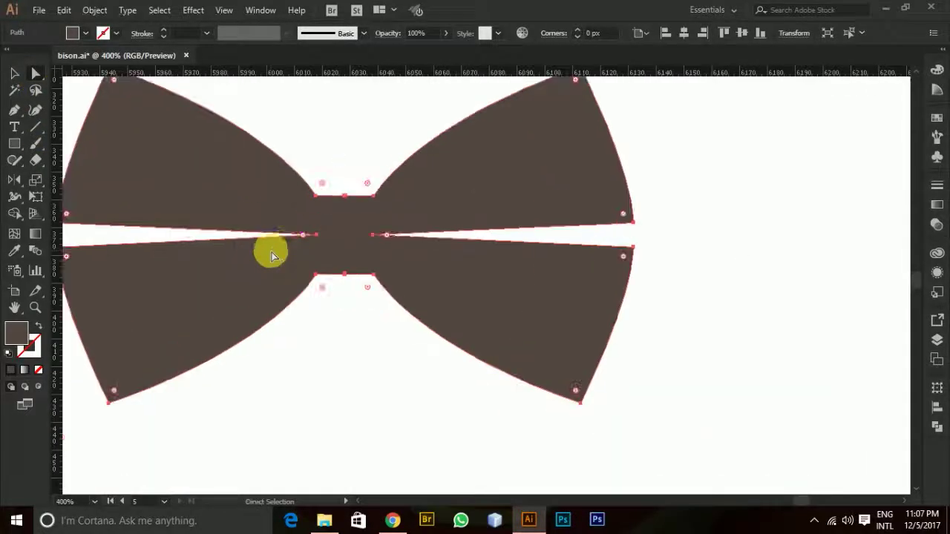
{"action": "scroll", "coordinate": [293, 252], "scroll_direction": "left", "scroll_amount": 4}
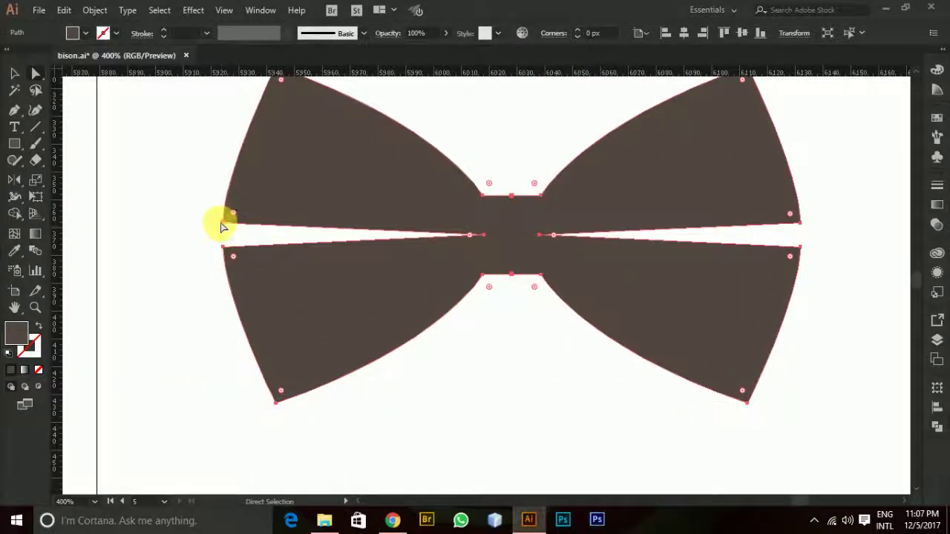
{"action": "left_click", "coordinate": [224, 223]}
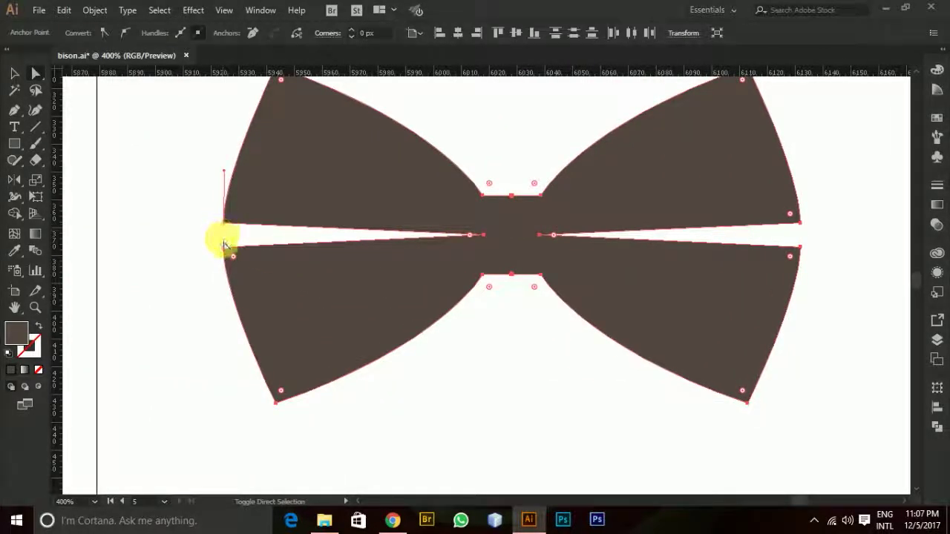
{"action": "left_click_drag", "start_coordinate": [224, 248], "coordinate": [222, 230]}
{"action": "left_click", "coordinate": [130, 288]}
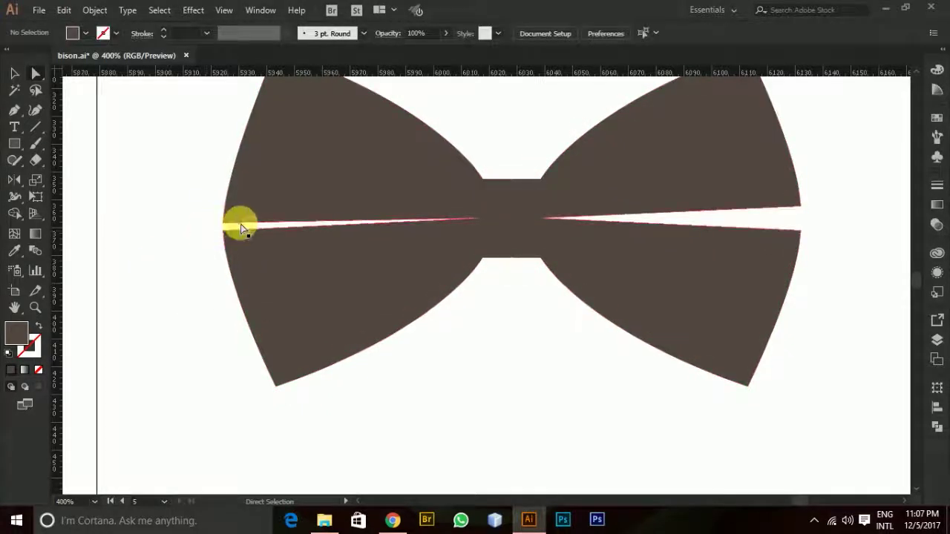
Try closing the left slit of the bow tie copy completely by bringing its upper and lower outer anchors together.
{"action": "left_click_drag", "start_coordinate": [239, 217], "coordinate": [226, 249]}
{"action": "left_click", "coordinate": [179, 297]}
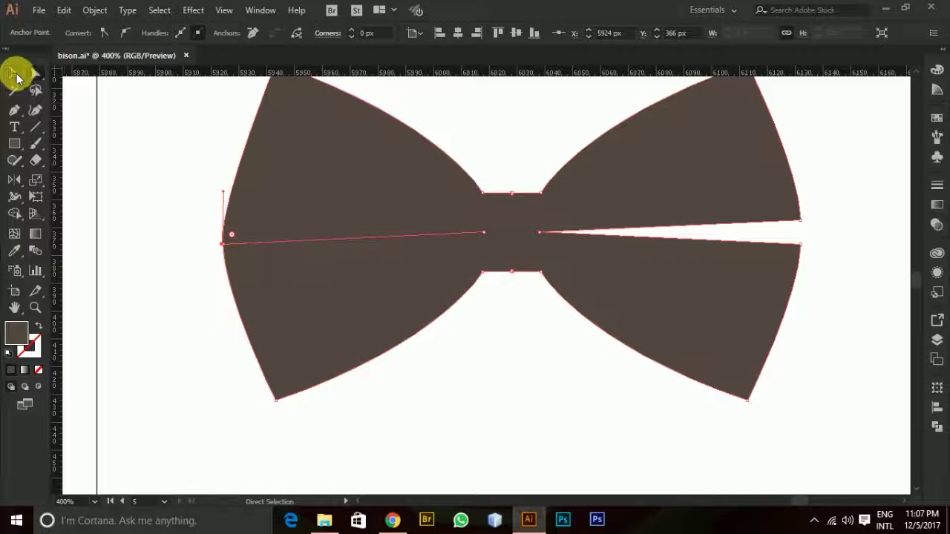
{"action": "left_click", "coordinate": [17, 76]}
{"action": "left_click", "coordinate": [186, 297]}
{"action": "left_click", "coordinate": [259, 281]}
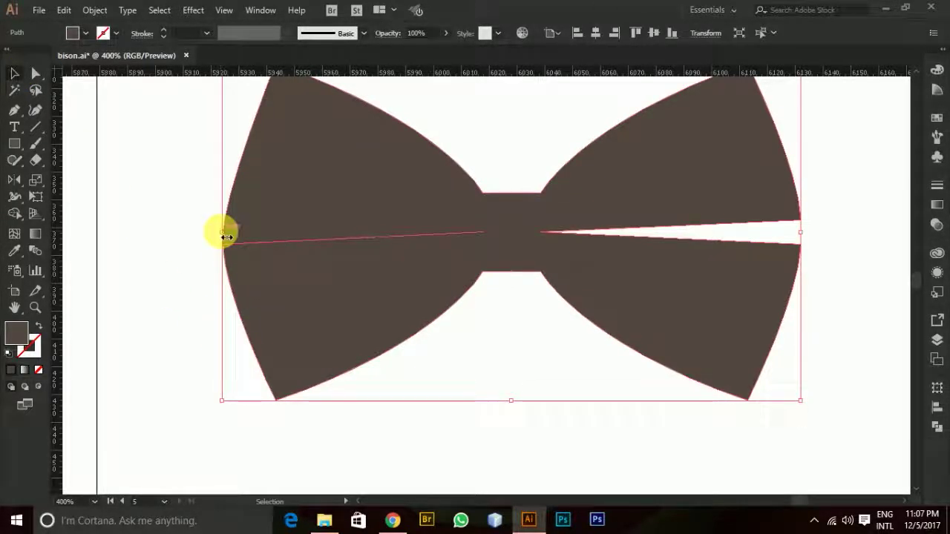
{"action": "left_click", "coordinate": [166, 252]}
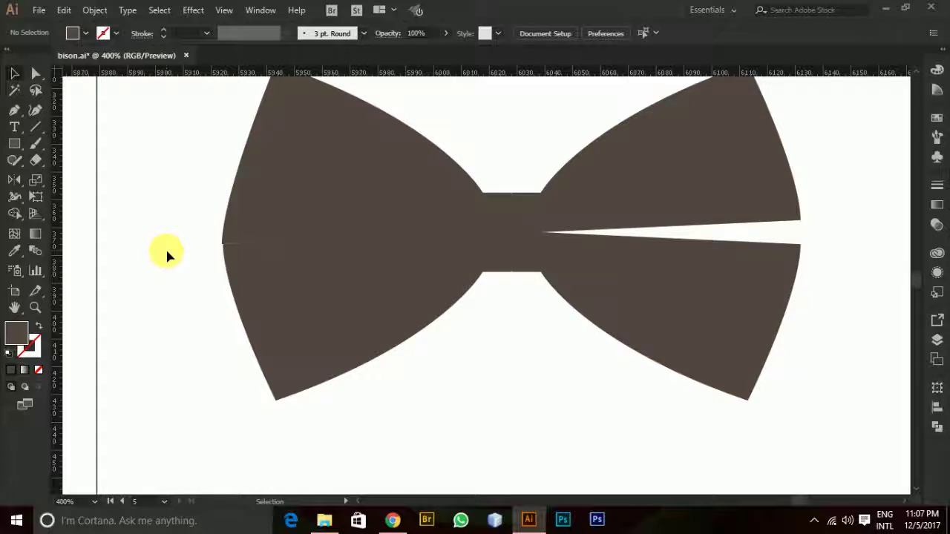
Undo the anchor point moves on the bow tie copy.
{"action": "key", "text": "ctrl+z"}
{"action": "key", "text": "ctrl+z"}
{"action": "key", "text": "ctrl+z"}
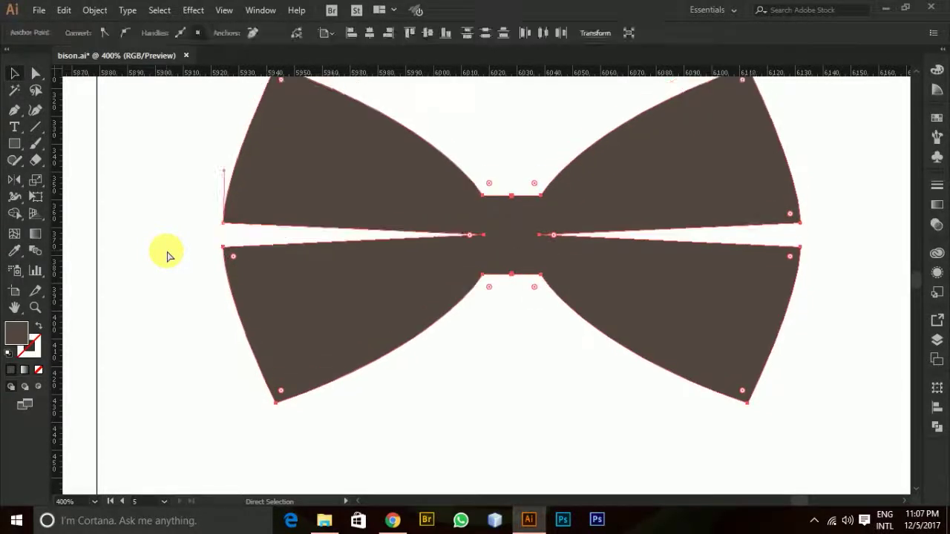
{"action": "key", "text": "v"}
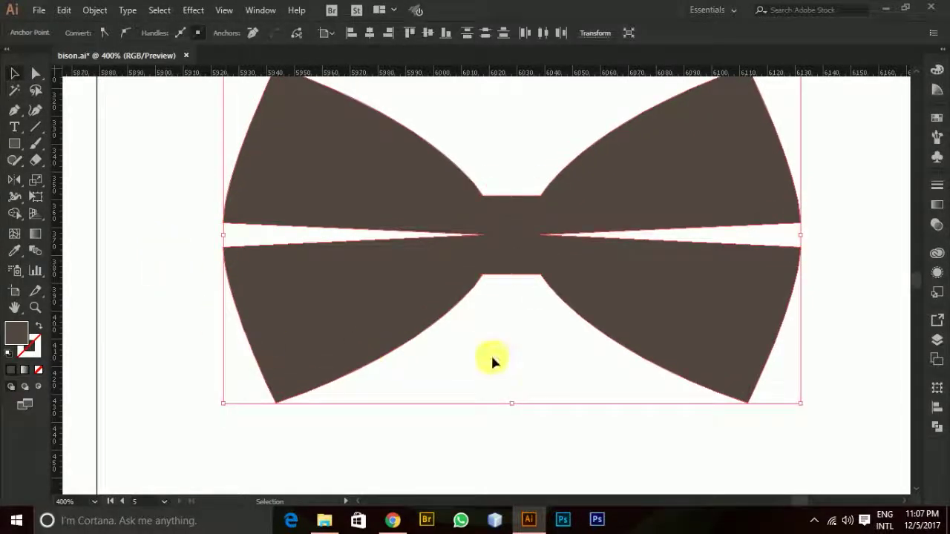
Close the left slit of the bow tie copy by removing its inner anchor point.
{"action": "left_click", "coordinate": [119, 226]}
{"action": "left_click", "coordinate": [439, 265]}
{"action": "key", "text": "ctrl+minus"}
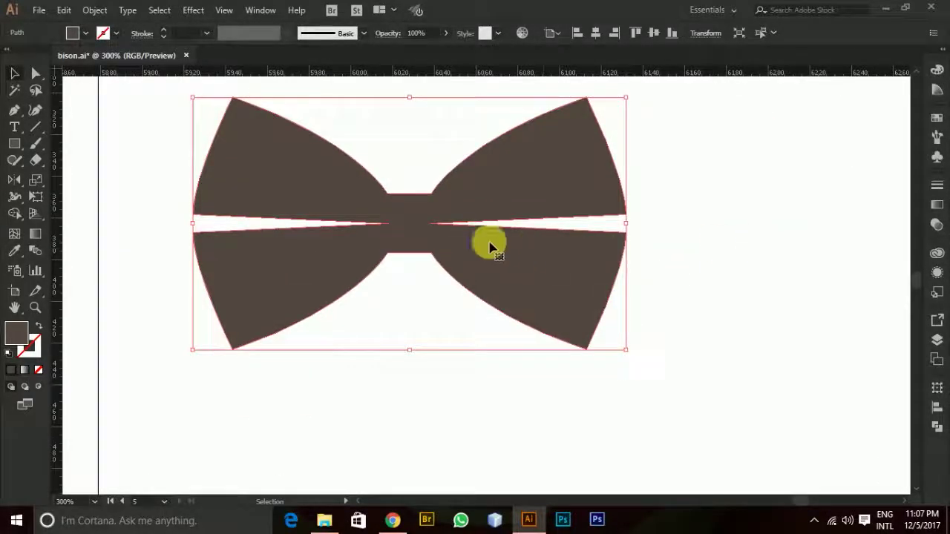
{"action": "left_click", "coordinate": [32, 74]}
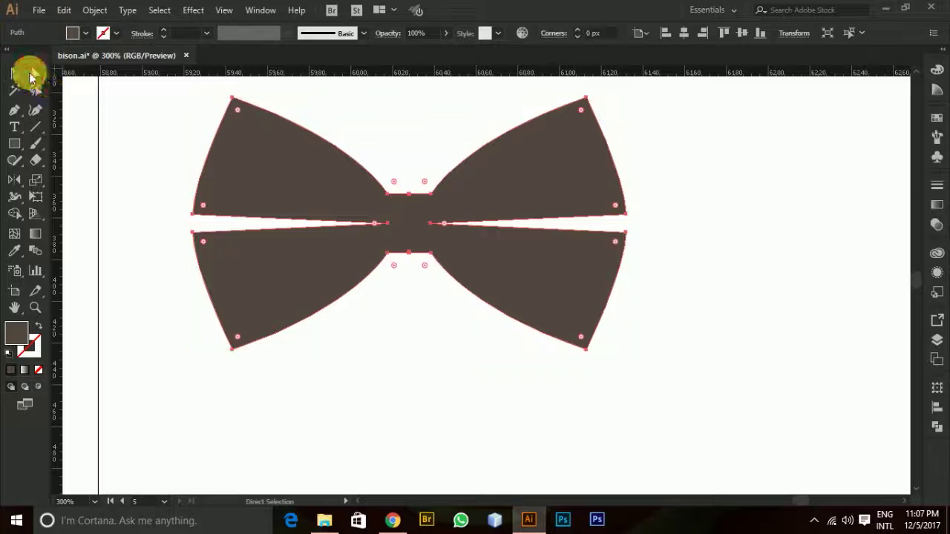
{"action": "left_click", "coordinate": [389, 224]}
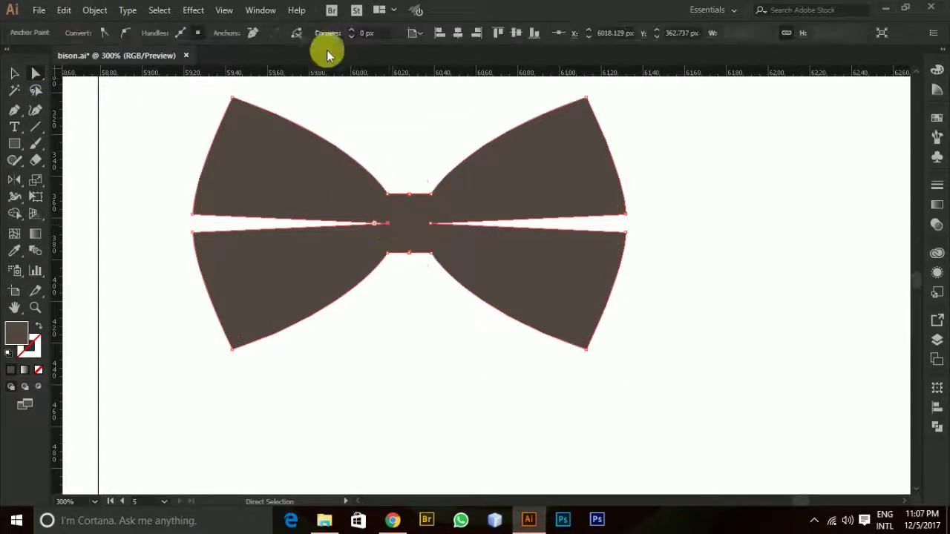
{"action": "left_click", "coordinate": [260, 34]}
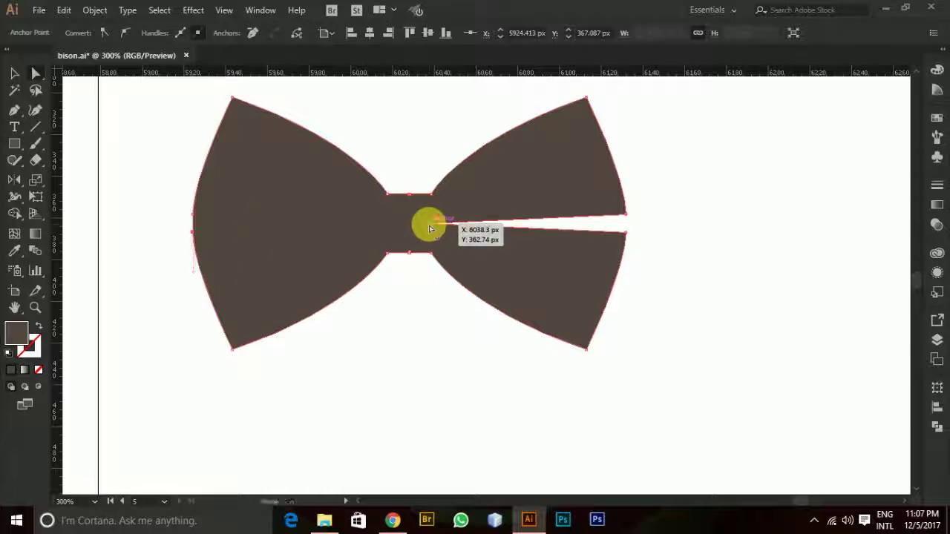
Remove the inner anchor point of the right slit so the bow tie copy becomes a solid shape.
{"action": "left_click", "coordinate": [429, 224]}
{"action": "left_click", "coordinate": [251, 33]}
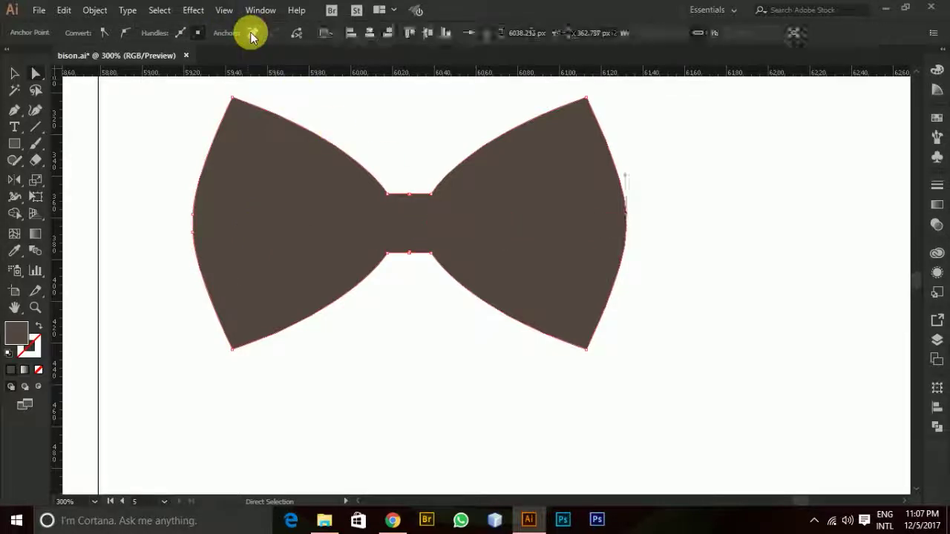
{"action": "left_click", "coordinate": [14, 77]}
{"action": "left_click", "coordinate": [597, 169]}
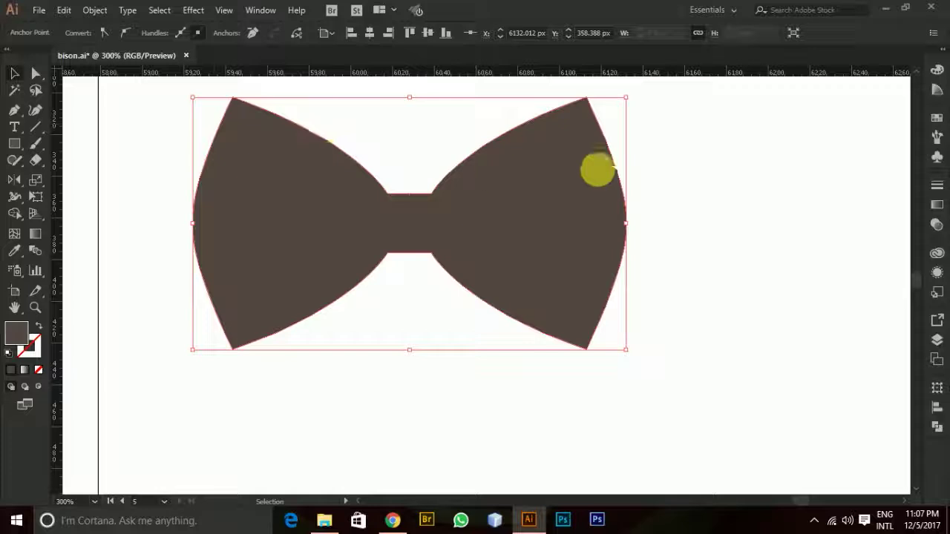
{"action": "left_click", "coordinate": [692, 187]}
{"action": "scroll", "coordinate": [652, 246], "scroll_direction": "up", "scroll_amount": 4}
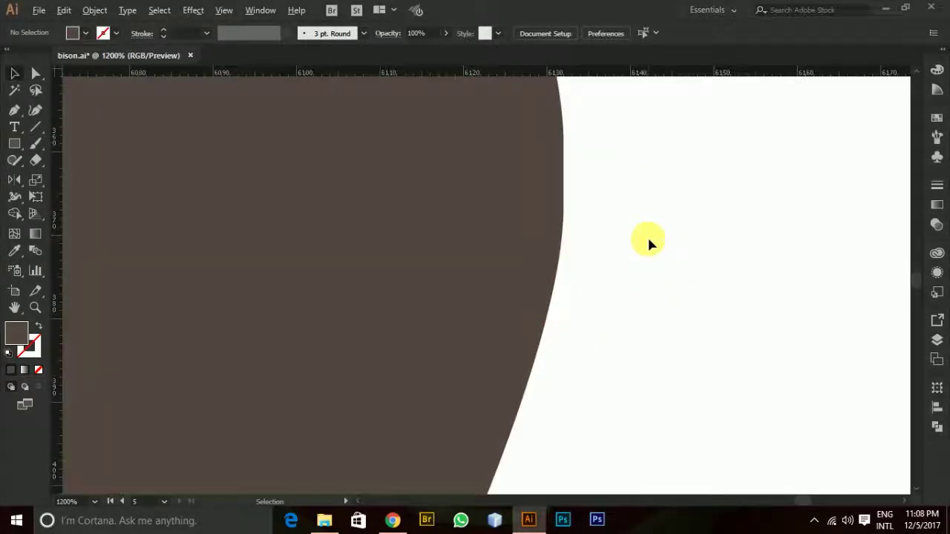
{"action": "scroll", "coordinate": [648, 241], "scroll_direction": "down", "scroll_amount": 8}
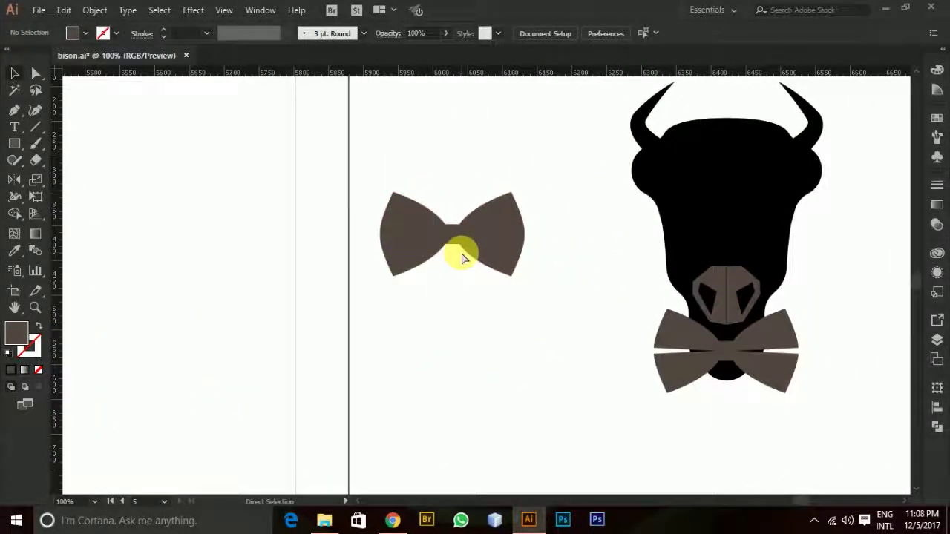
Move the slit bow tie off the bison and place the solid bow tie centered just below the muzzle.
{"action": "left_click", "coordinate": [772, 343]}
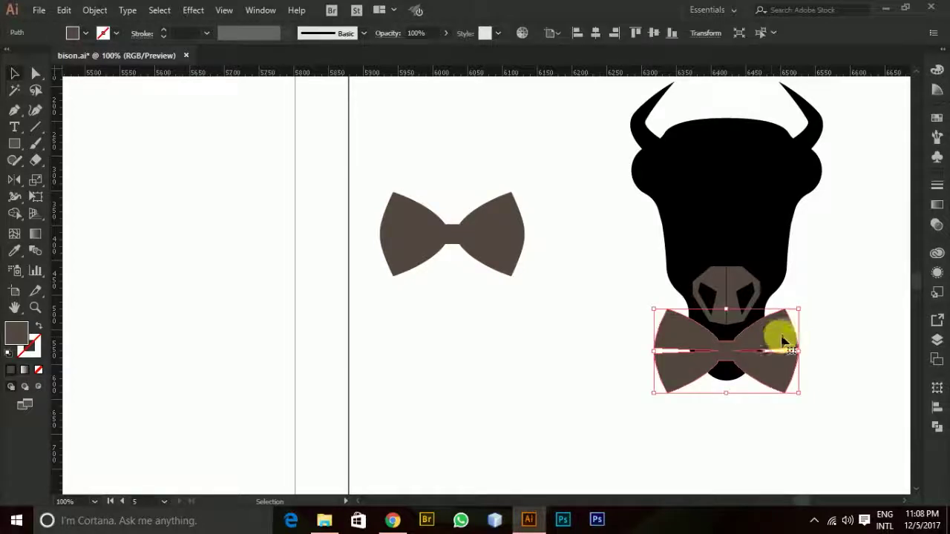
{"action": "left_click_drag", "start_coordinate": [757, 333], "coordinate": [499, 358]}
{"action": "left_click_drag", "start_coordinate": [508, 269], "coordinate": [778, 382]}
{"action": "scroll", "coordinate": [504, 386], "scroll_direction": "right", "scroll_amount": 3}
{"action": "scroll", "coordinate": [507, 385], "scroll_direction": "right", "scroll_amount": 2}
{"action": "key", "text": "v"}
{"action": "scroll", "coordinate": [589, 361], "scroll_direction": "up", "scroll_amount": 2}
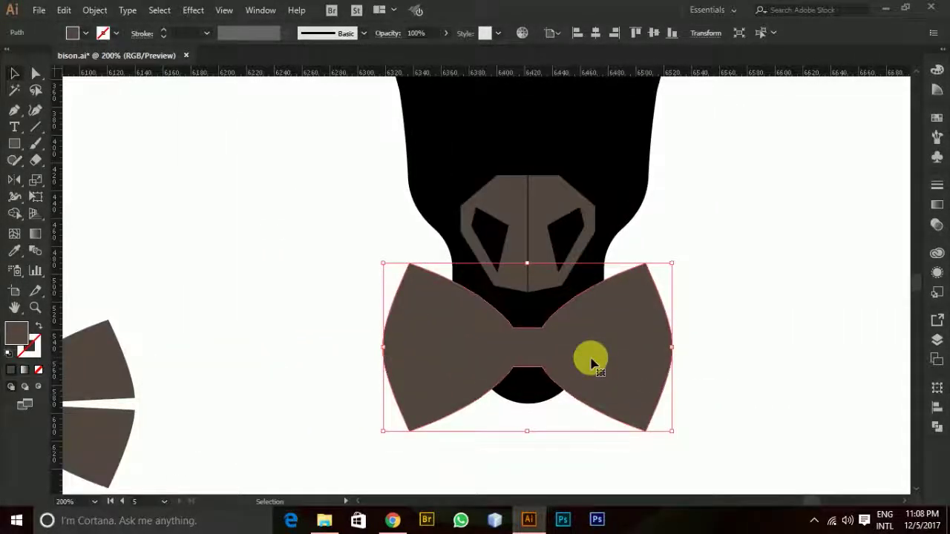
{"action": "left_click_drag", "start_coordinate": [591, 363], "coordinate": [593, 356]}
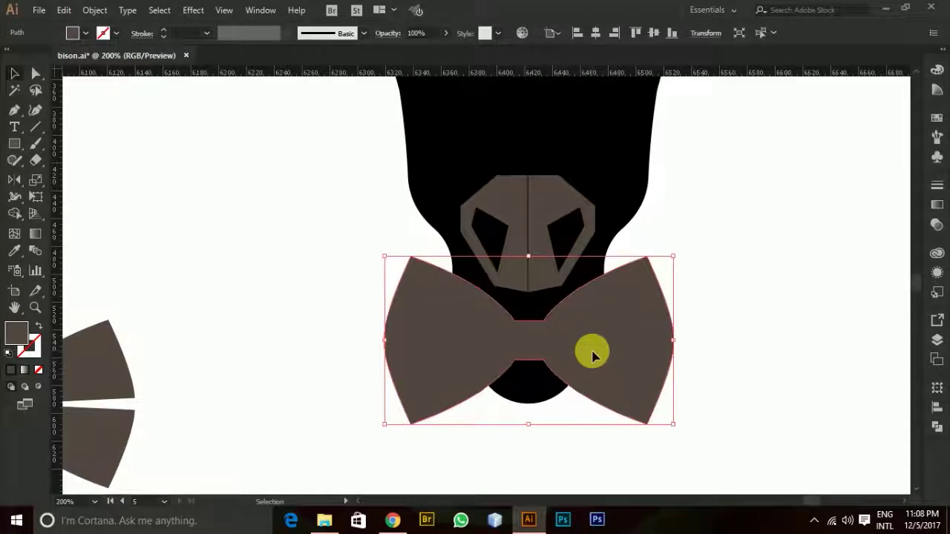
Scale the solid bow tie down proportionally and nudge it up to fit inside the bison's chin.
{"action": "left_click_drag", "start_coordinate": [670, 423], "coordinate": [633, 382]}
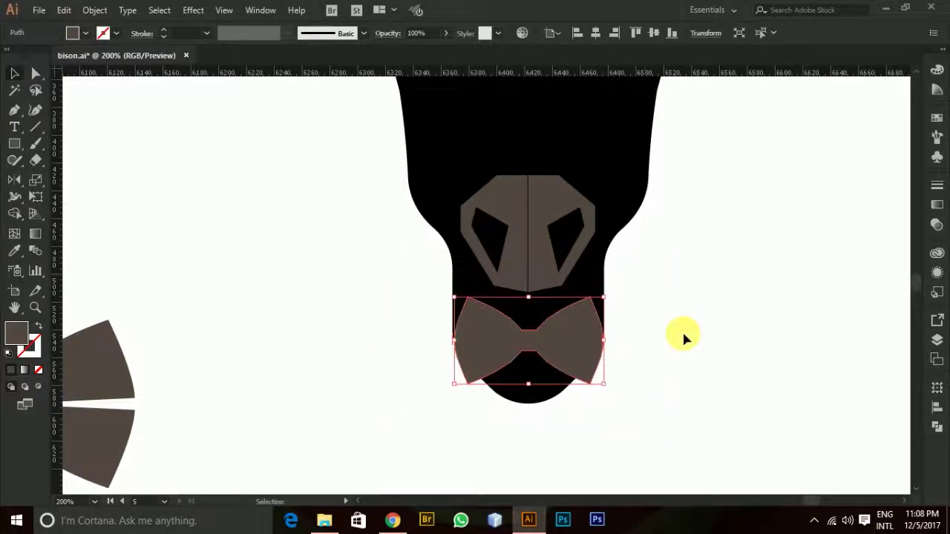
{"action": "left_click", "coordinate": [696, 320]}
{"action": "mouse_move", "coordinate": [569, 343]}
{"action": "left_mouse_down"}
{"action": "mouse_move", "coordinate": [562, 333]}
{"action": "mouse_move", "coordinate": [571, 337]}
{"action": "left_mouse_up"}
{"action": "left_click_drag", "start_coordinate": [609, 380], "coordinate": [585, 364]}
{"action": "left_click", "coordinate": [670, 345]}
{"action": "key", "text": "ctrl+alt+0"}
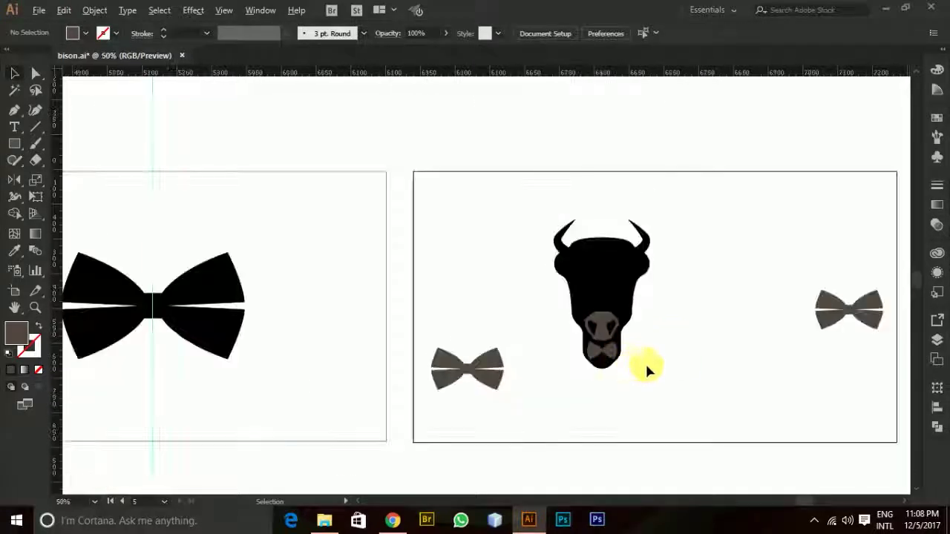
Move the spare slit bow tie from the left of the bison to the artboard's right side.
{"action": "scroll", "coordinate": [639, 307], "scroll_direction": "up", "scroll_amount": 1}
{"action": "scroll", "coordinate": [629, 323], "scroll_direction": "down", "scroll_amount": 2}
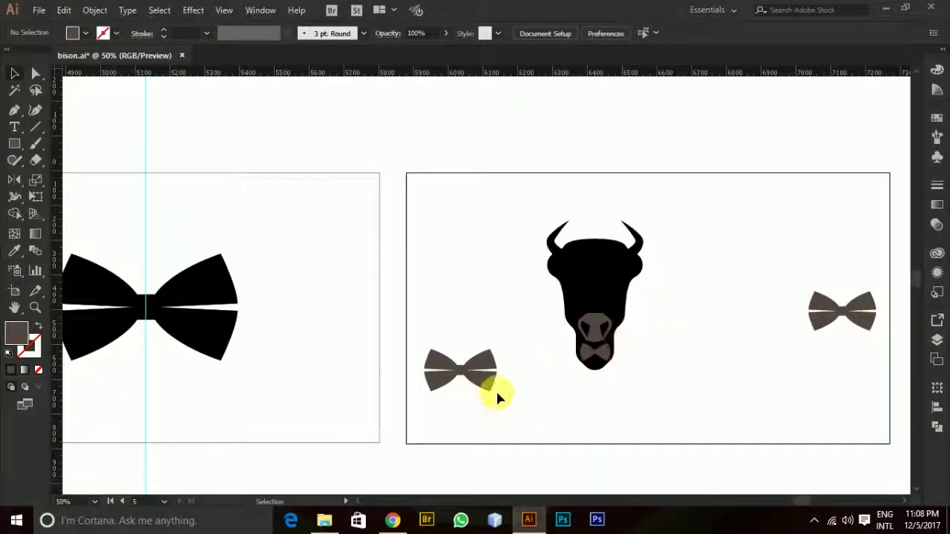
{"action": "left_click_drag", "start_coordinate": [482, 379], "coordinate": [793, 388]}
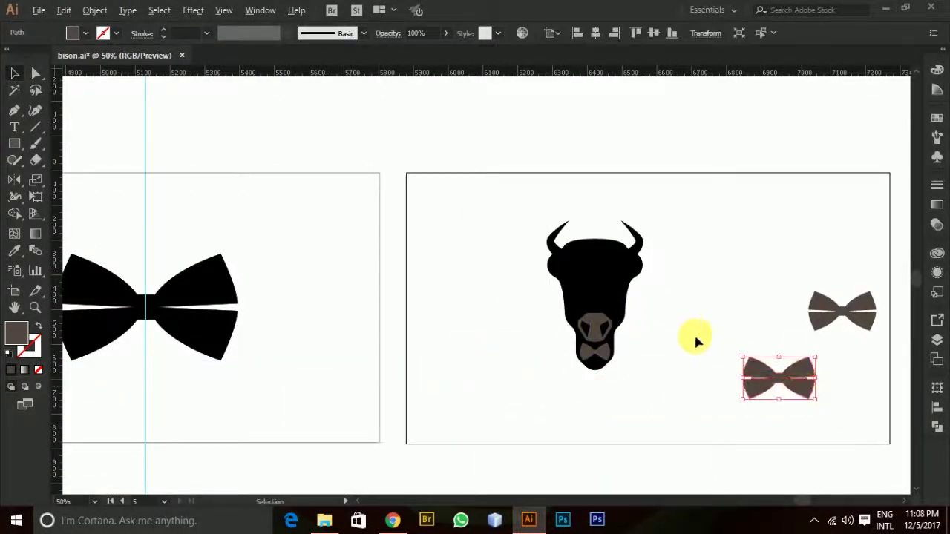
{"action": "scroll", "coordinate": [690, 339], "scroll_direction": "up", "scroll_amount": 1}
{"action": "scroll", "coordinate": [655, 331], "scroll_direction": "up", "scroll_amount": 1}
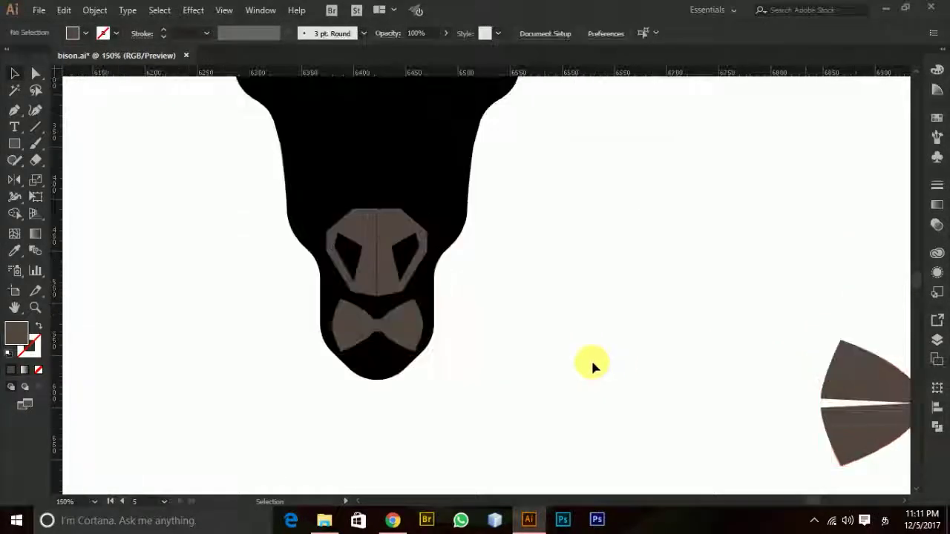
{"action": "scroll", "coordinate": [591, 365], "scroll_direction": "down", "scroll_amount": 3}
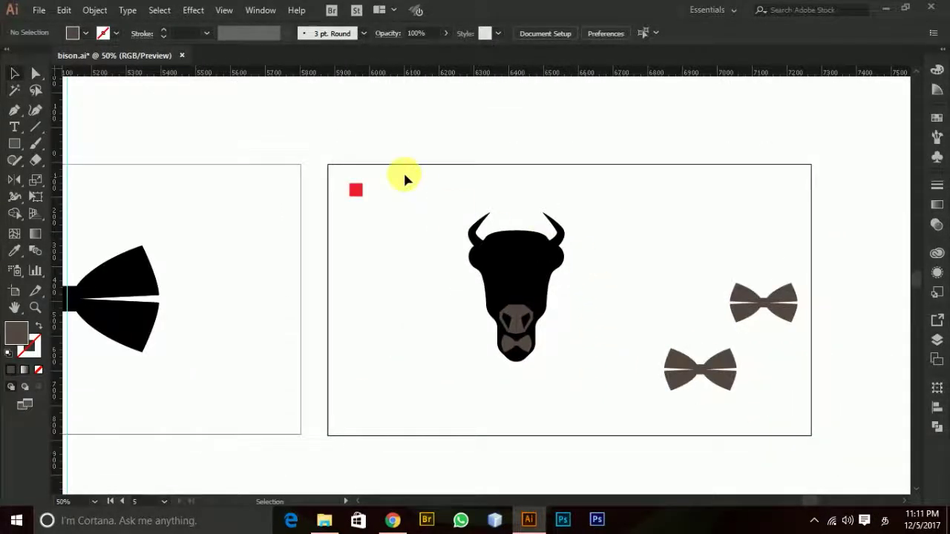
Check the fill color of the red sample square in the Color Picker.
{"action": "scroll", "coordinate": [555, 326], "scroll_direction": "up", "scroll_amount": 1}
{"action": "left_click", "coordinate": [290, 143]}
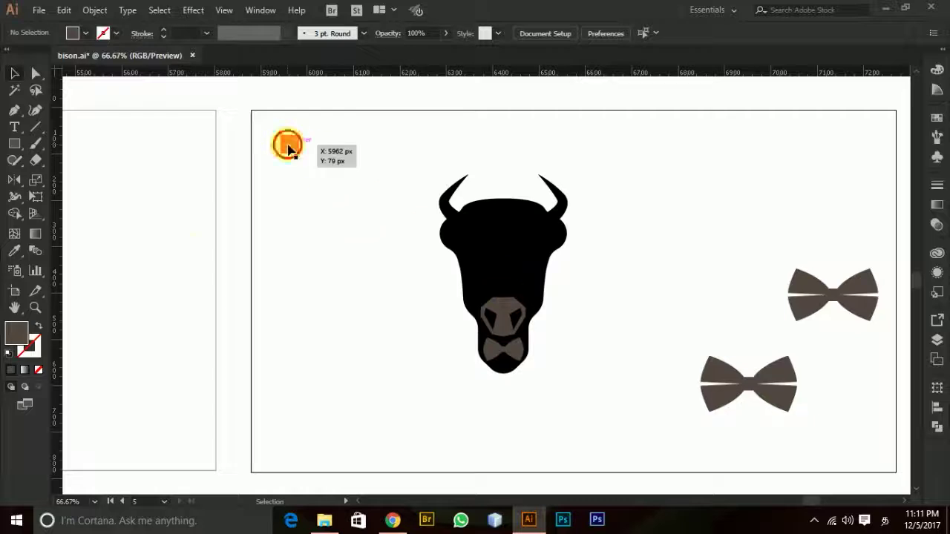
{"action": "double_click", "coordinate": [17, 334]}
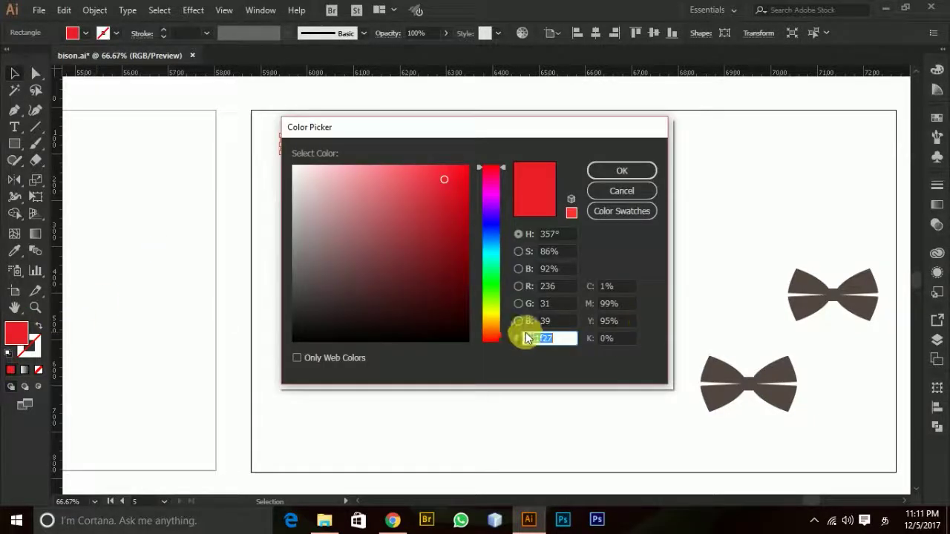
{"action": "left_click", "coordinate": [621, 174]}
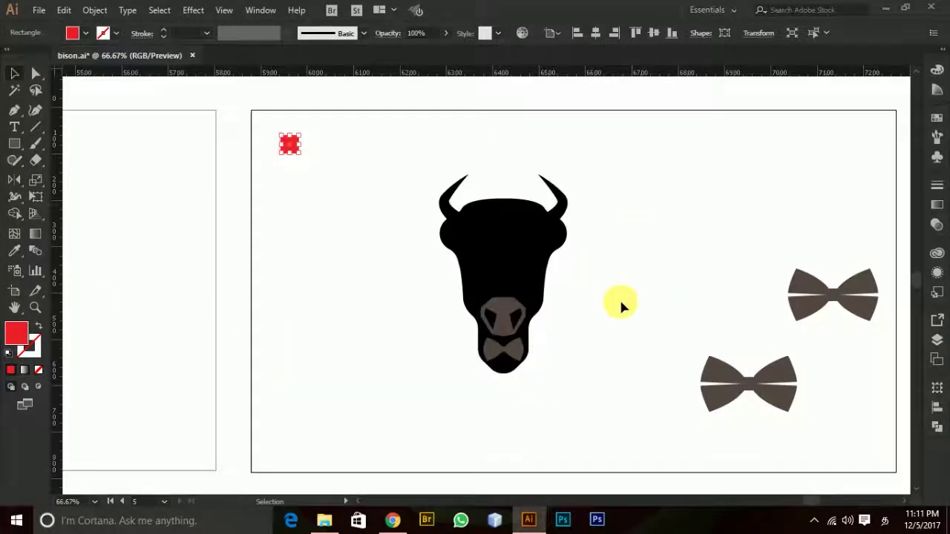
Recolor the solid bow tie on the chin with the red sampled from the square.
{"action": "scroll", "coordinate": [582, 371], "scroll_direction": "up", "scroll_amount": 1}
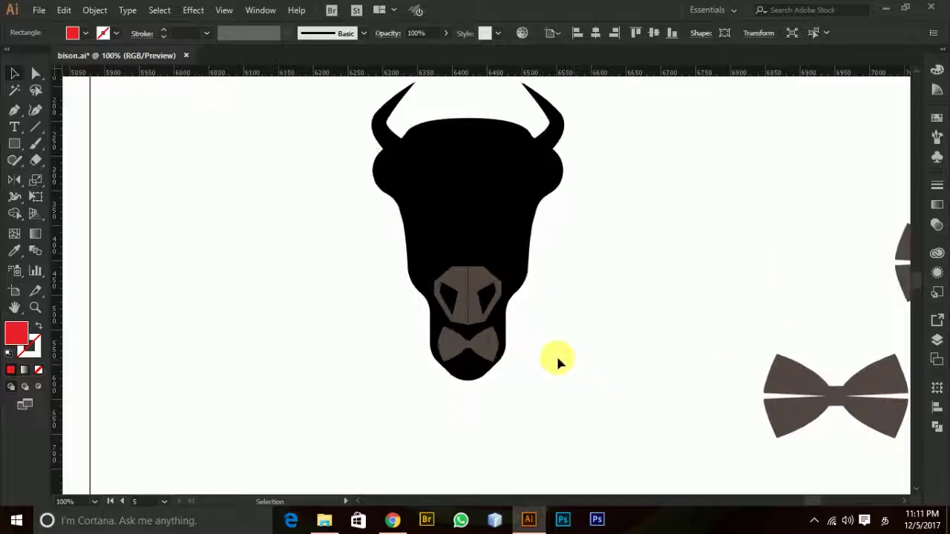
{"action": "left_click", "coordinate": [486, 354]}
{"action": "scroll", "coordinate": [562, 331], "scroll_direction": "up", "scroll_amount": 2}
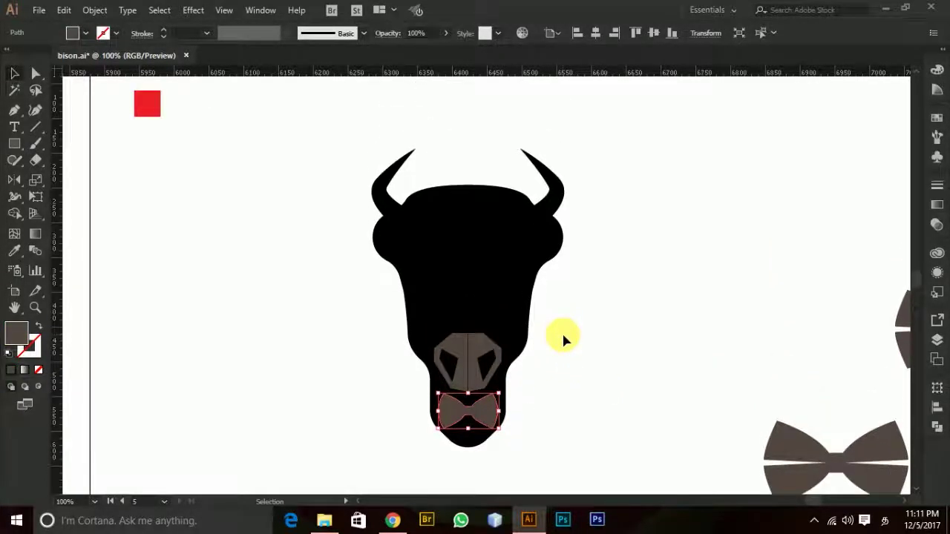
{"action": "key", "text": "i"}
{"action": "left_click", "coordinate": [146, 104]}
{"action": "key", "text": "v"}
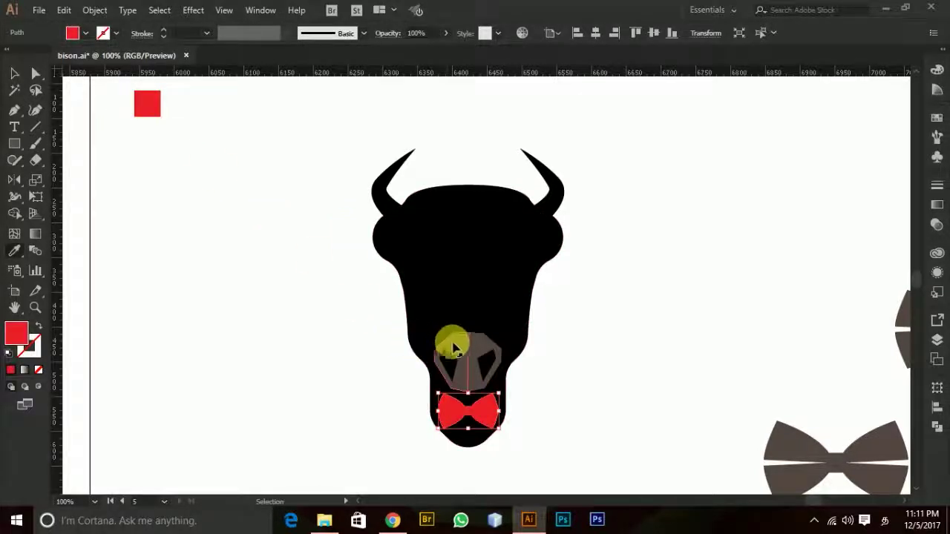
Apply the red square's color to the whole muzzle group and deselect it.
{"action": "left_click", "coordinate": [454, 349]}
{"action": "key", "text": "i"}
{"action": "left_click", "coordinate": [153, 111]}
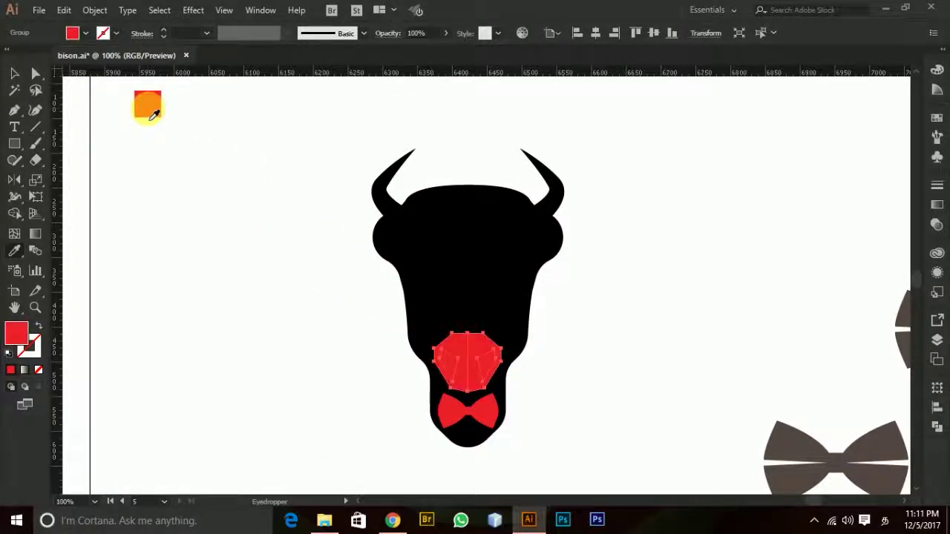
{"action": "left_click", "coordinate": [14, 73]}
{"action": "left_click", "coordinate": [197, 271]}
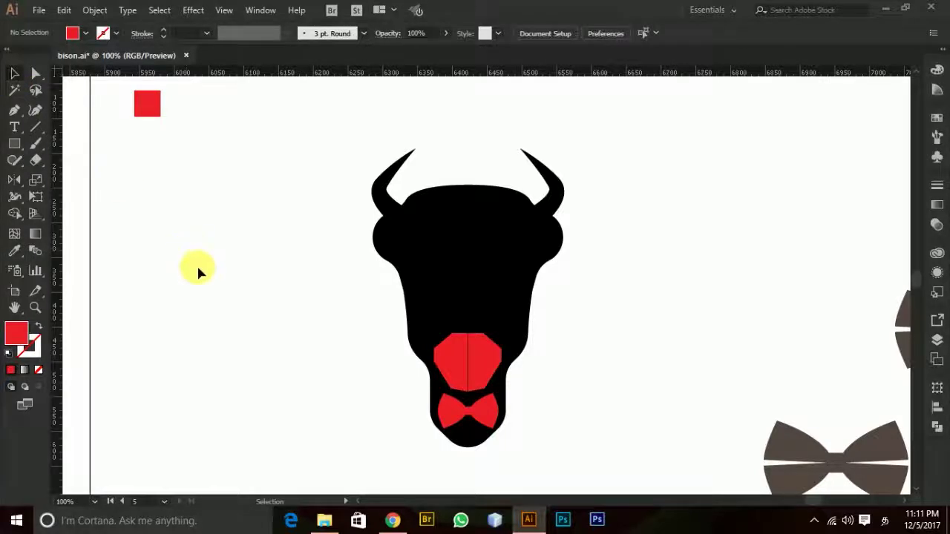
Select both nostril shapes inside the muzzle and fill them with the black sampled from the head.
{"action": "left_click", "coordinate": [35, 72]}
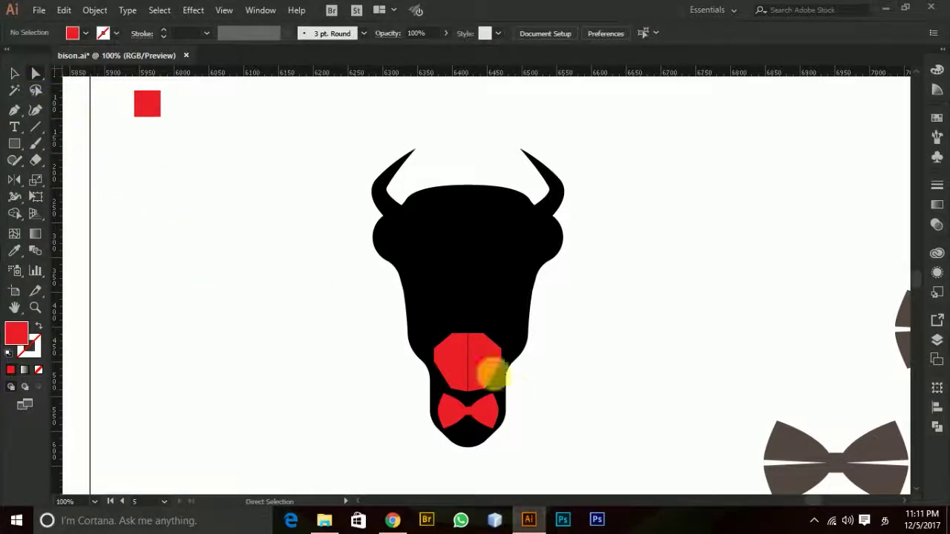
{"action": "left_click", "coordinate": [456, 365]}
{"action": "left_click", "coordinate": [484, 371]}
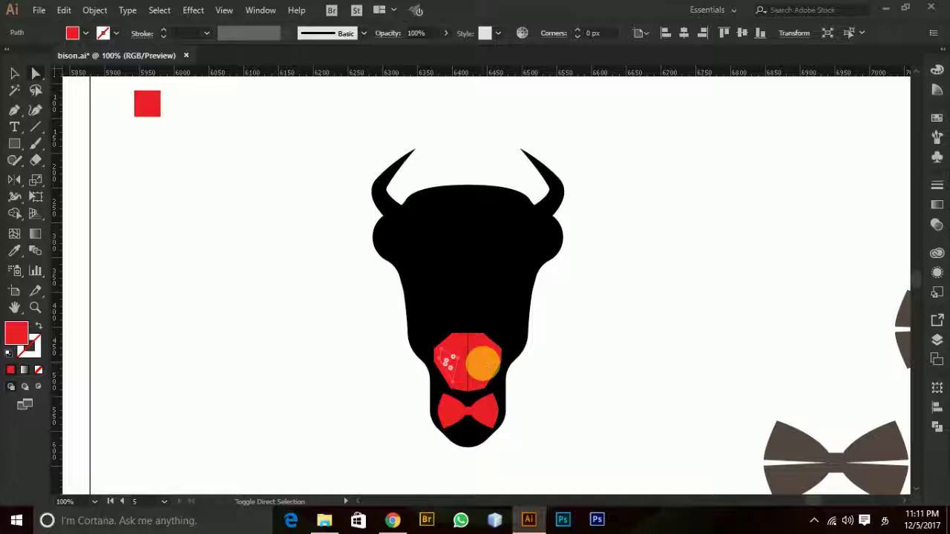
{"action": "key", "text": "i"}
{"action": "left_click", "coordinate": [157, 112]}
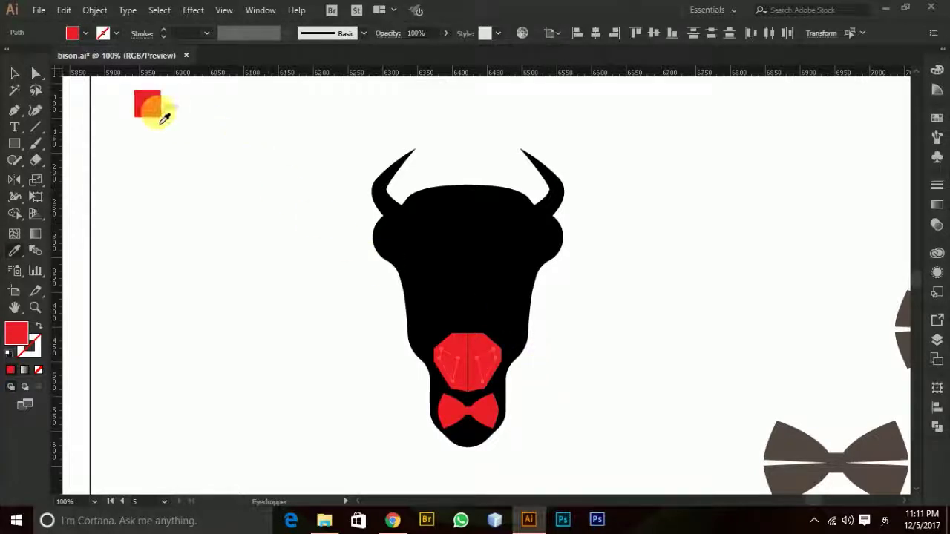
{"action": "left_click", "coordinate": [483, 221]}
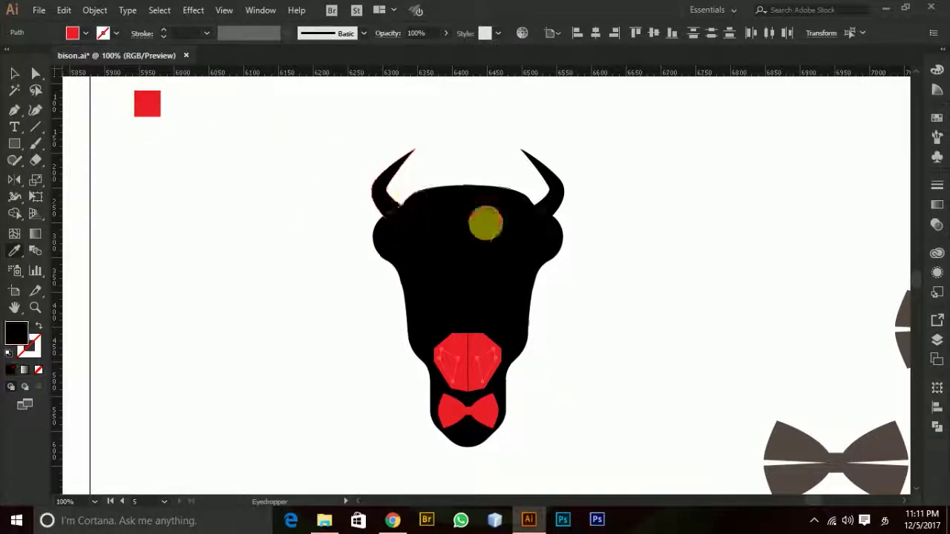
{"action": "key", "text": "a"}
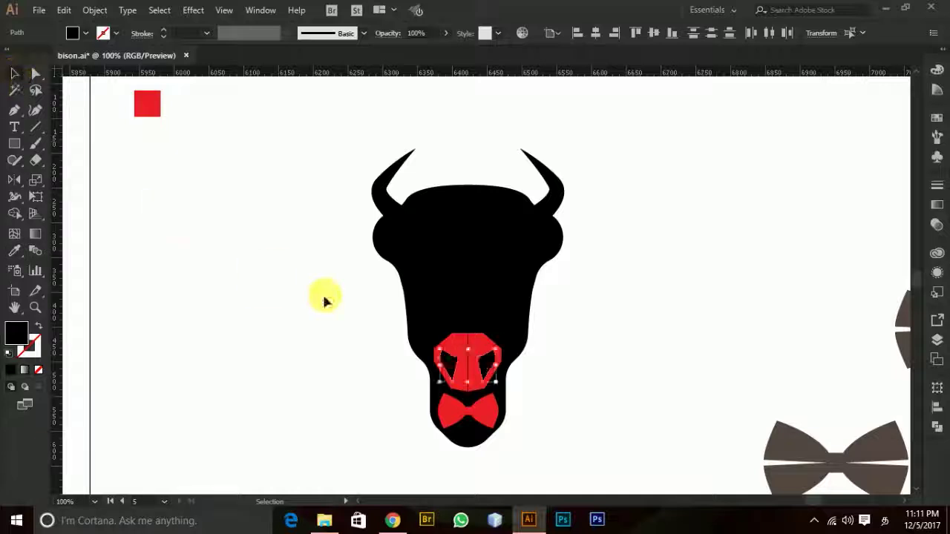
{"action": "left_click", "coordinate": [324, 294]}
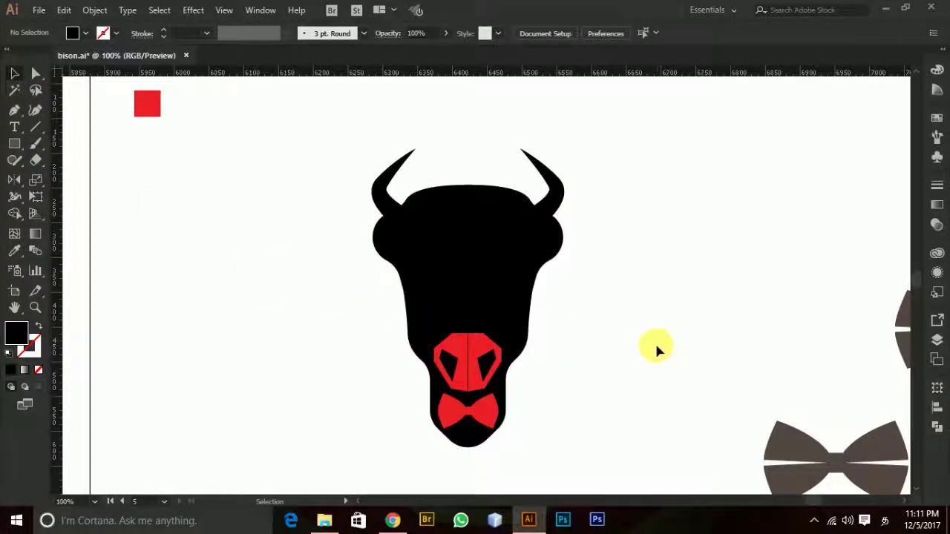
Move the spare slit bow ties off the artboard past its right edge and save the document.
{"action": "scroll", "coordinate": [619, 343], "scroll_direction": "down", "scroll_amount": 2}
{"action": "key", "text": "a"}
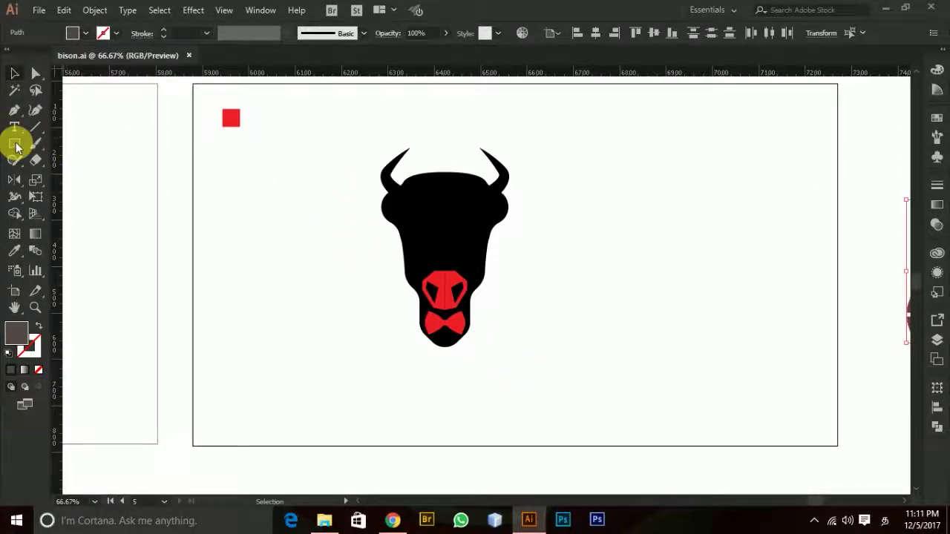
Draw a large circle with the Ellipse tool centered on the bison's head and set its fill to none.
{"action": "left_click_drag", "start_coordinate": [16, 147], "coordinate": [59, 175]}
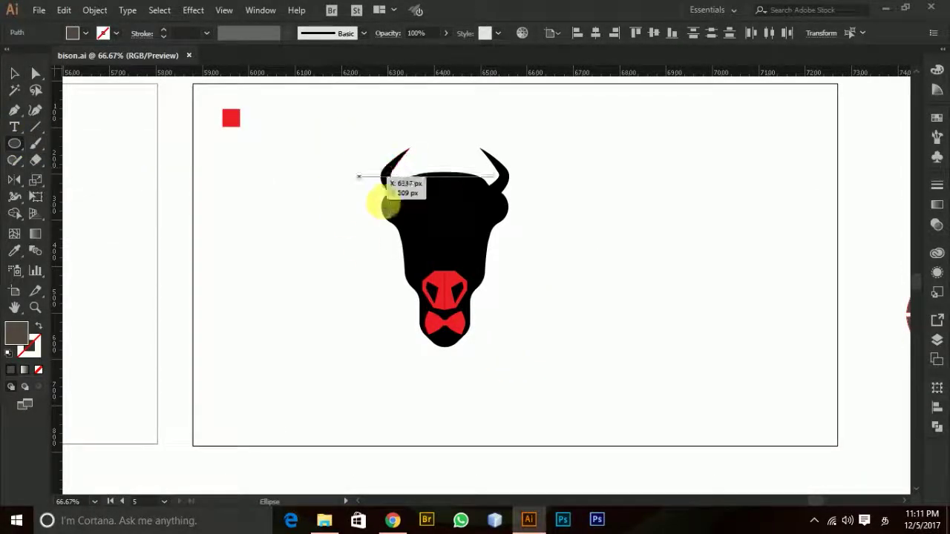
{"action": "left_click_drag", "start_coordinate": [445, 219], "coordinate": [555, 333]}
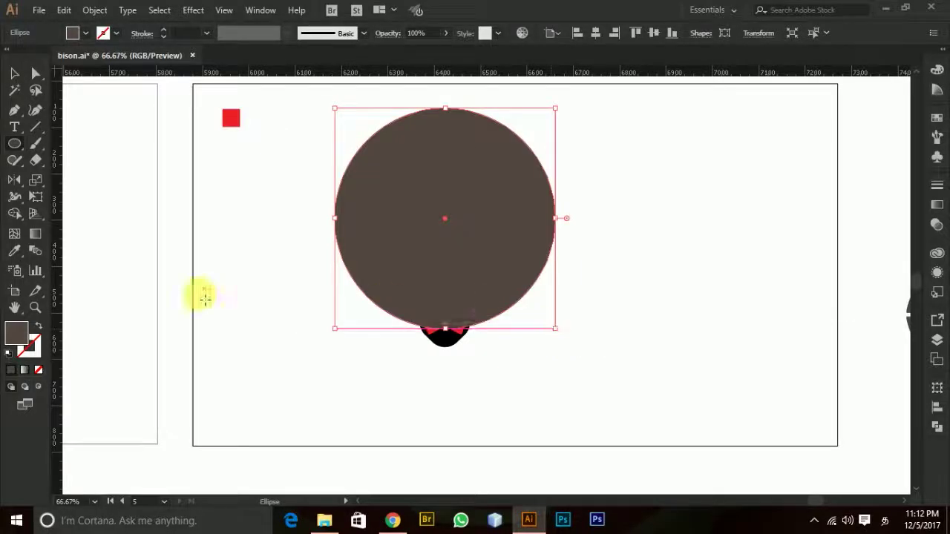
{"action": "left_click", "coordinate": [39, 369]}
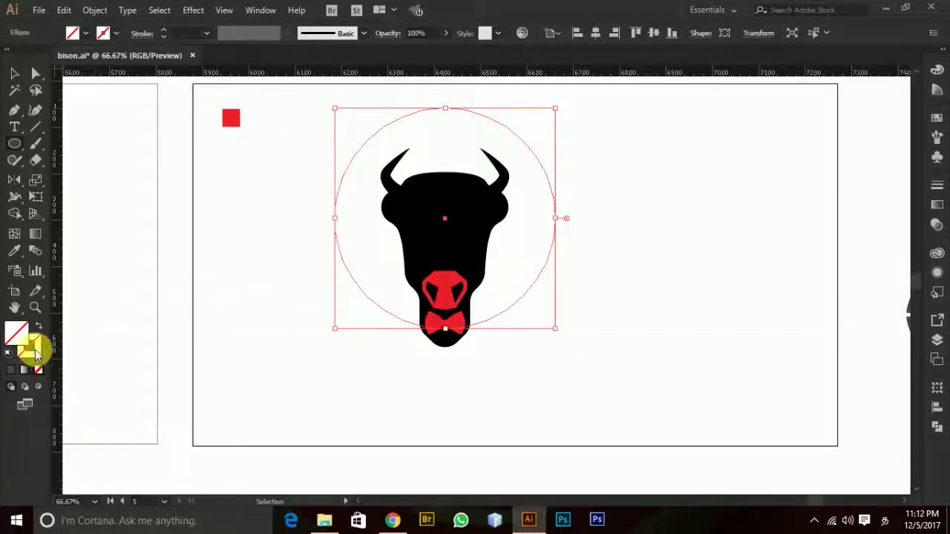
Give the circle around the bison's head a black stroke.
{"action": "left_click", "coordinate": [31, 348]}
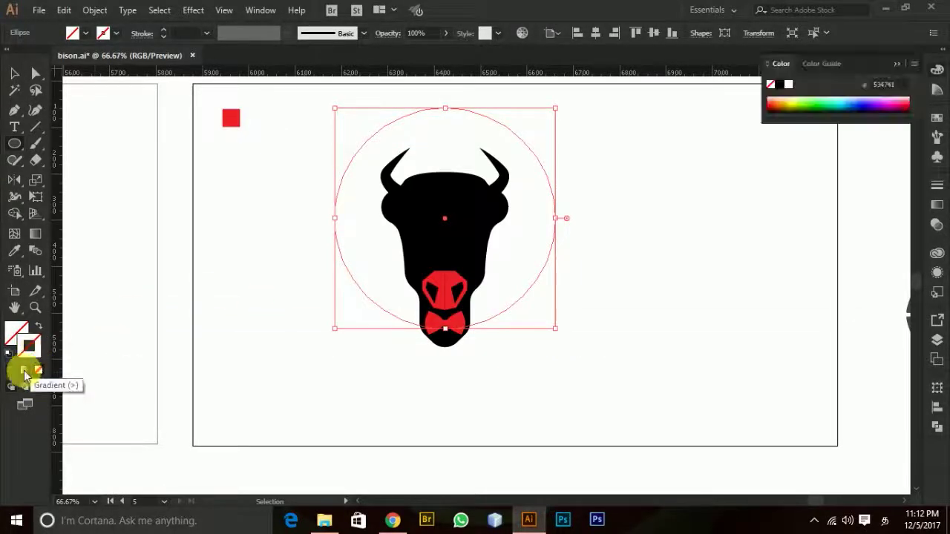
{"action": "left_click", "coordinate": [111, 35]}
{"action": "left_click", "coordinate": [41, 57]}
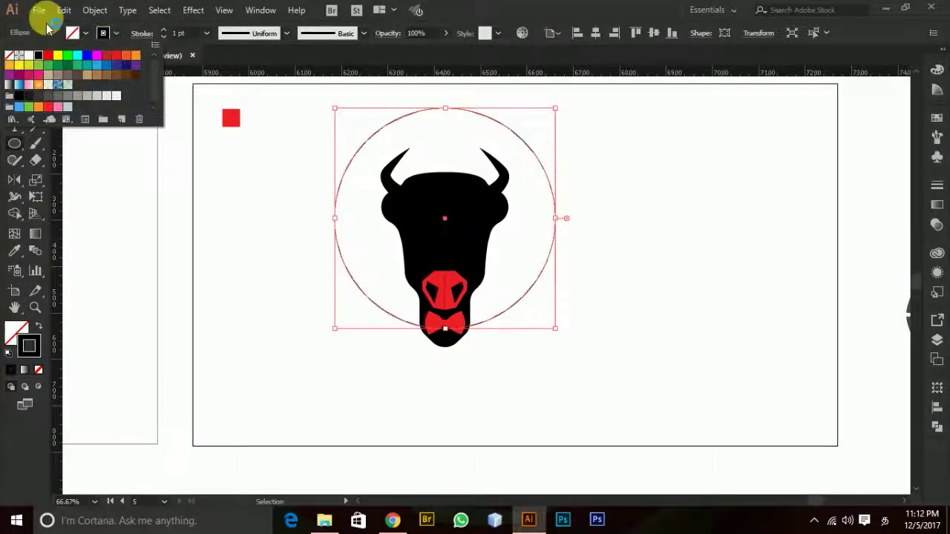
{"action": "left_click", "coordinate": [47, 31]}
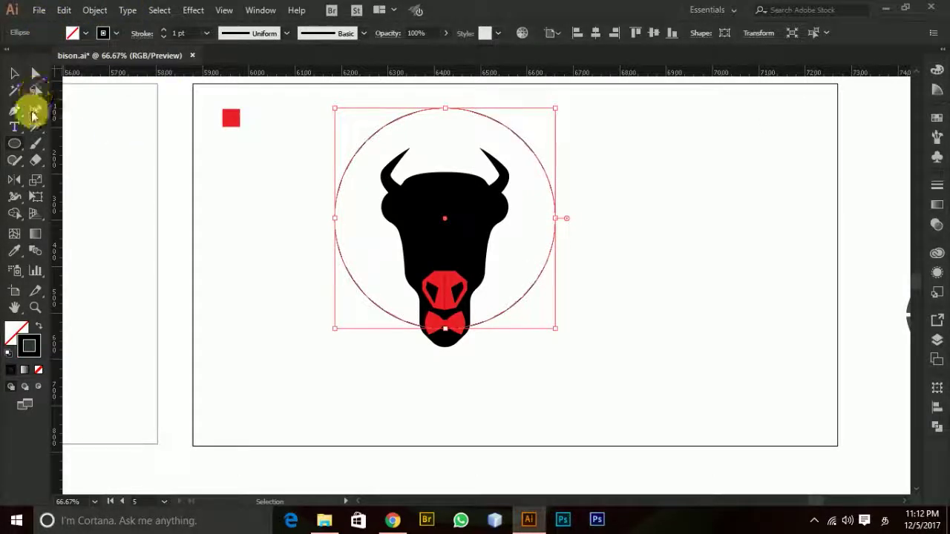
Move the circle off the bison's head into the empty space to its right on the artboard.
{"action": "left_click", "coordinate": [15, 127]}
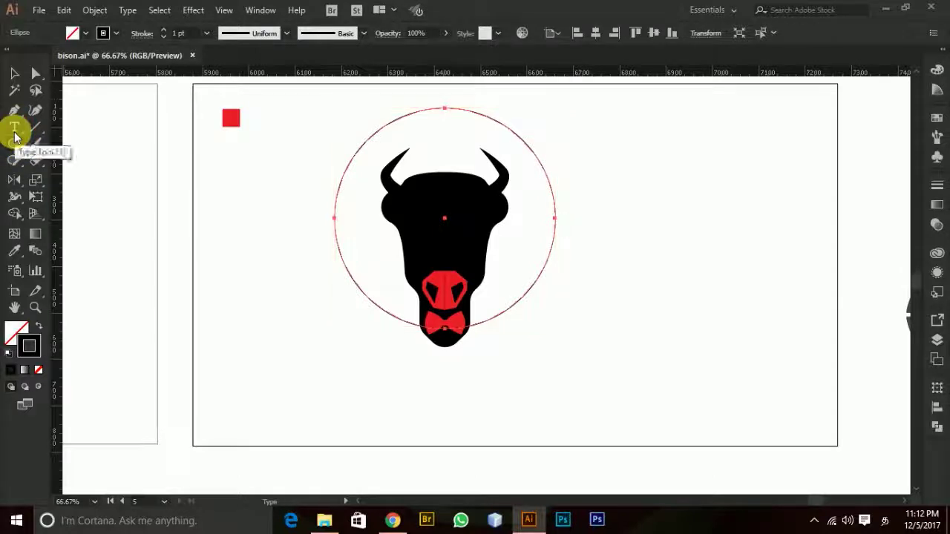
{"action": "key", "text": "v"}
{"action": "scroll", "coordinate": [450, 338], "scroll_direction": "right", "scroll_amount": 2}
{"action": "left_click_drag", "start_coordinate": [471, 283], "coordinate": [694, 284]}
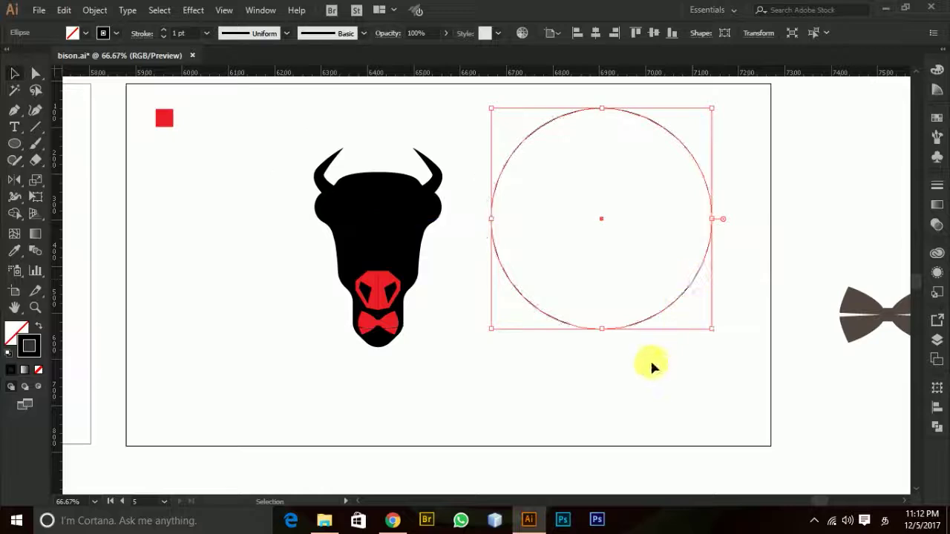
Use Type on a Path to write BISON THREADS along the circle, starting from its lowest anchor point.
{"action": "left_click", "coordinate": [13, 129]}
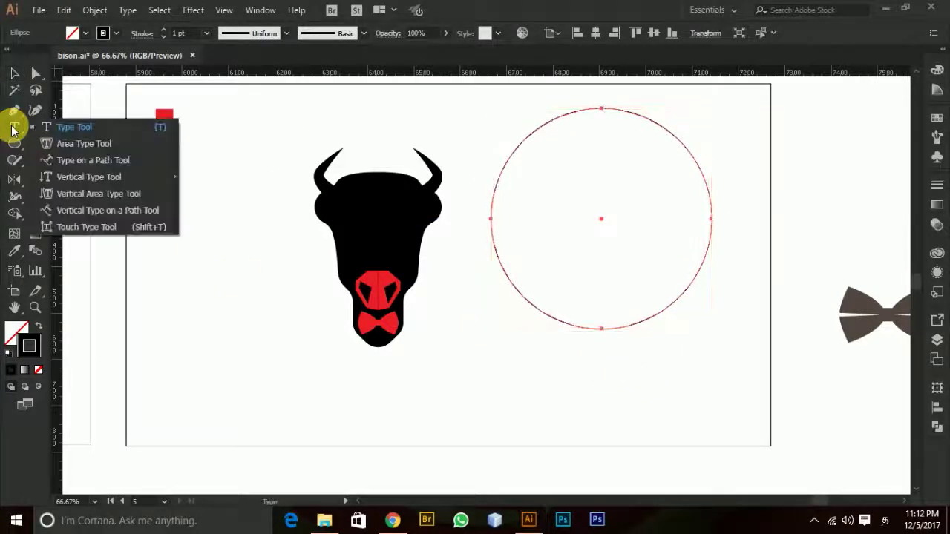
{"action": "left_click_drag", "start_coordinate": [12, 129], "coordinate": [112, 163]}
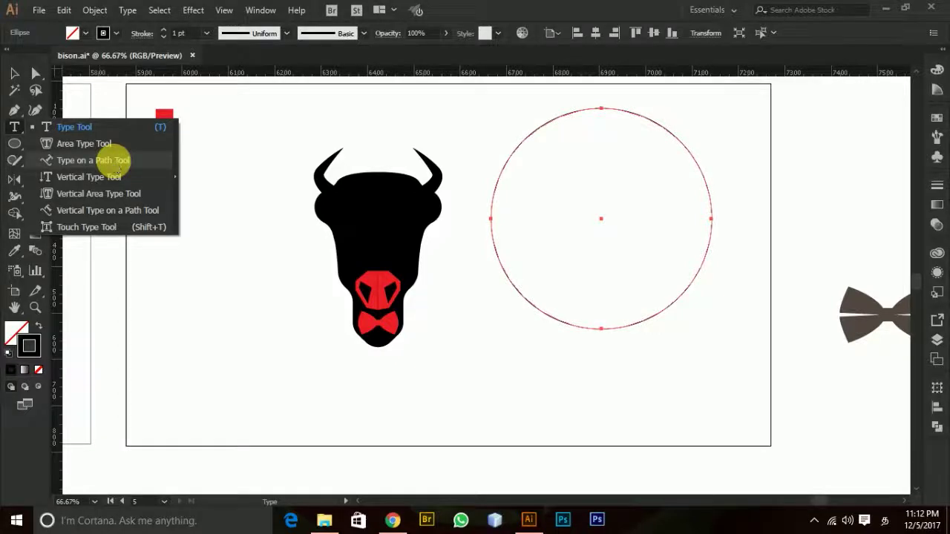
{"action": "left_click_drag", "start_coordinate": [117, 168], "coordinate": [117, 167]}
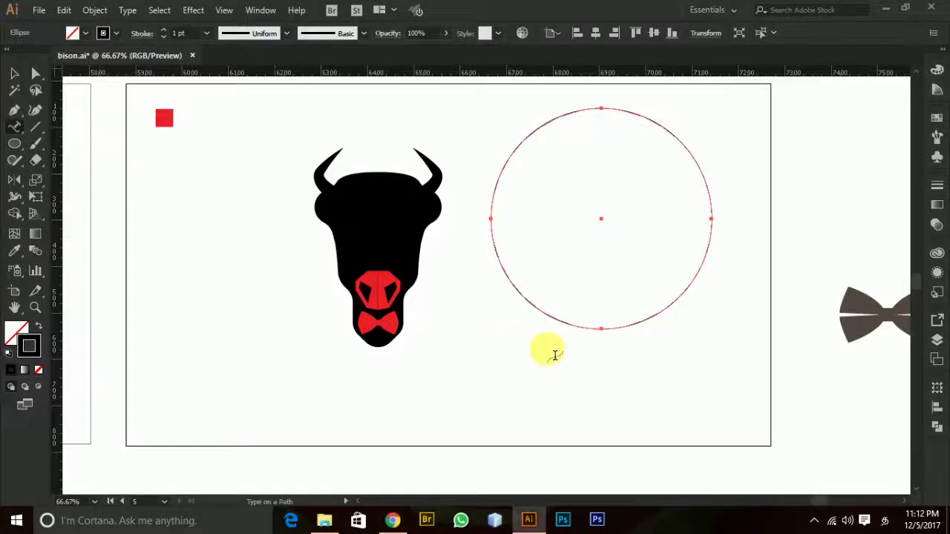
{"action": "left_click", "coordinate": [601, 330]}
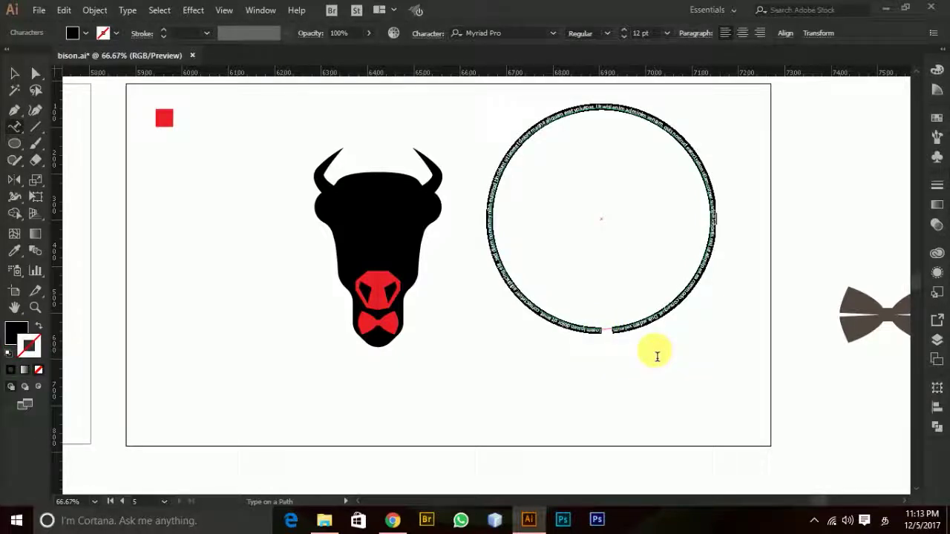
{"action": "type", "text": "ඉ"}
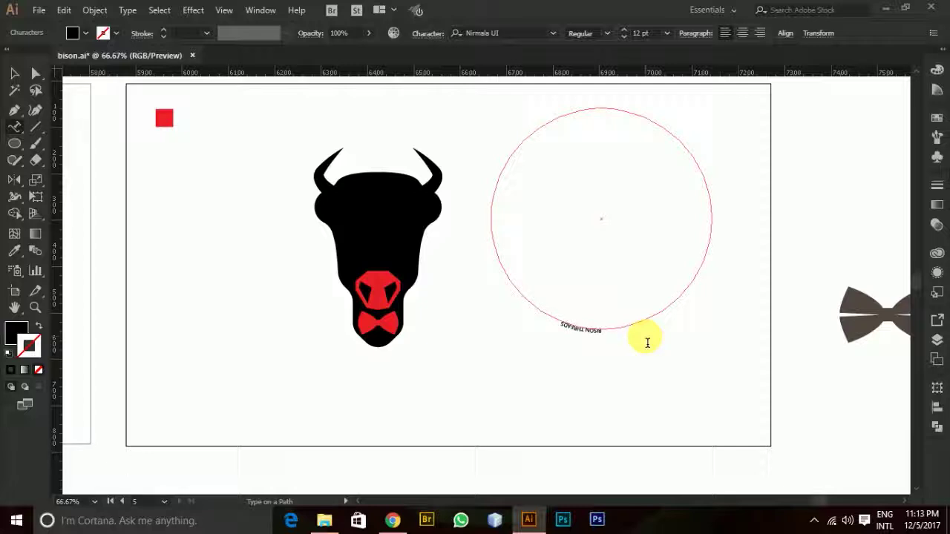
Center-align the BISON THREADS path text and enlarge it to 107 pt.
{"action": "left_click", "coordinate": [14, 73]}
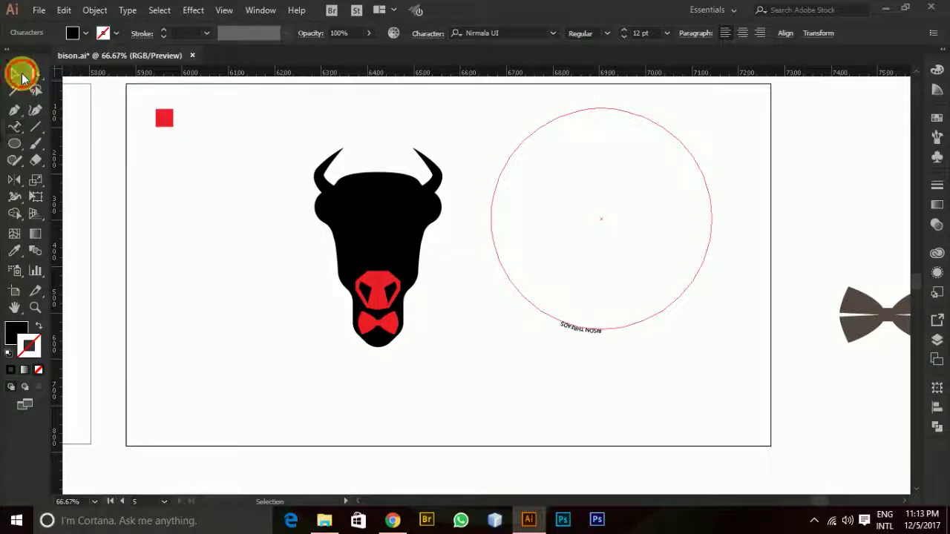
{"action": "left_click", "coordinate": [745, 34]}
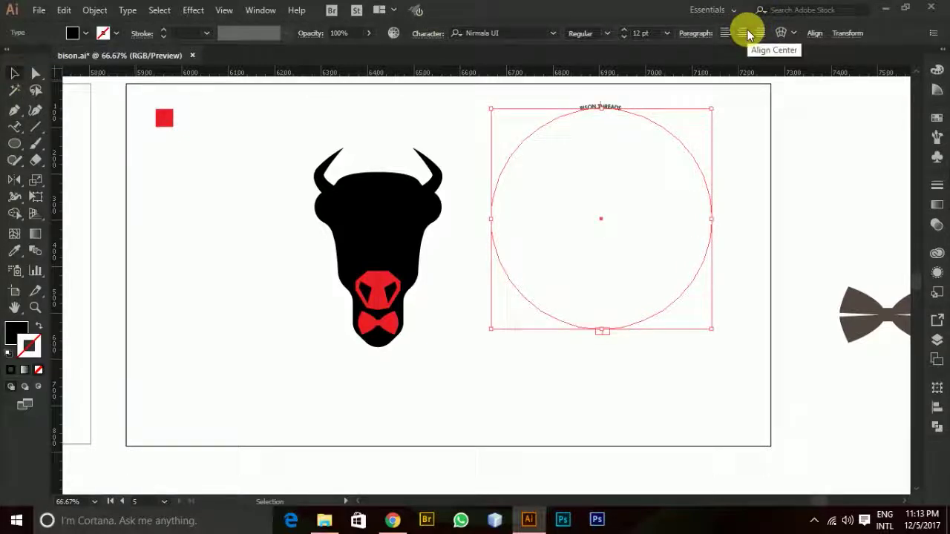
{"action": "left_click", "coordinate": [623, 34]}
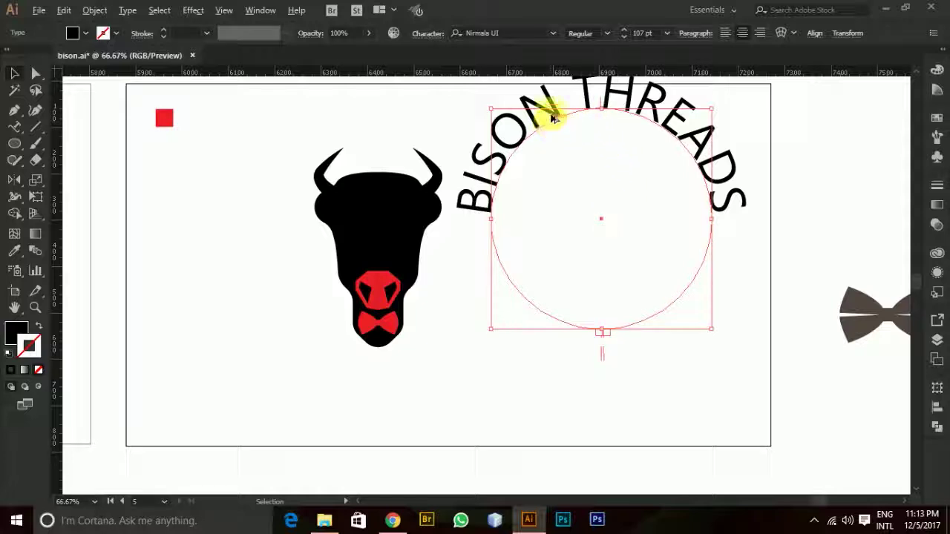
Shift the text circle slightly down and flip BISON THREADS to the inside of the circle's lower half.
{"action": "left_click_drag", "start_coordinate": [551, 114], "coordinate": [558, 132]}
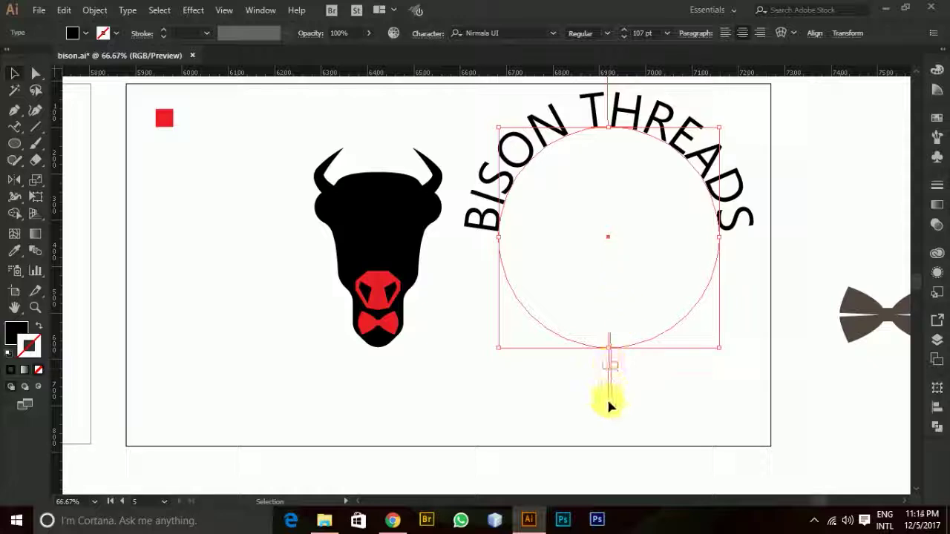
{"action": "double_click", "coordinate": [607, 368]}
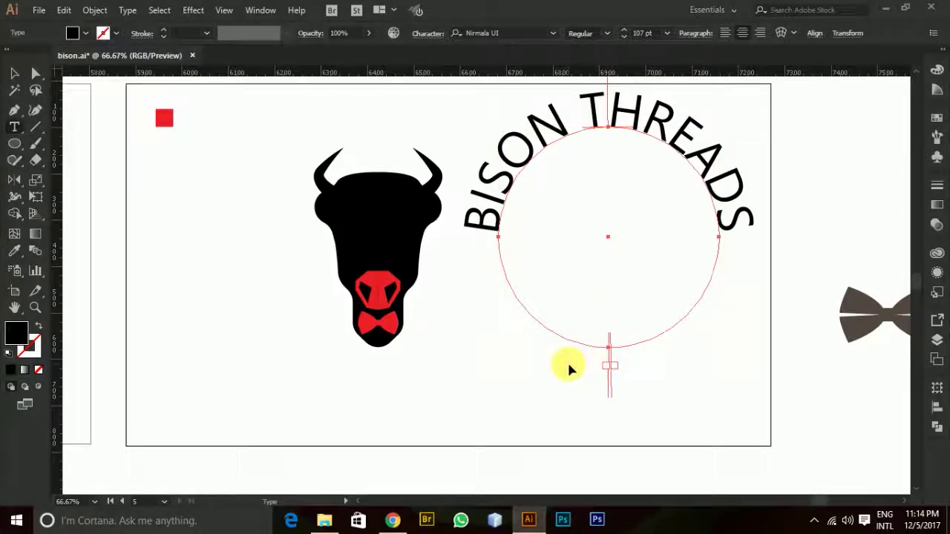
{"action": "key", "text": "Escape"}
{"action": "key", "text": "ctrl+minus"}
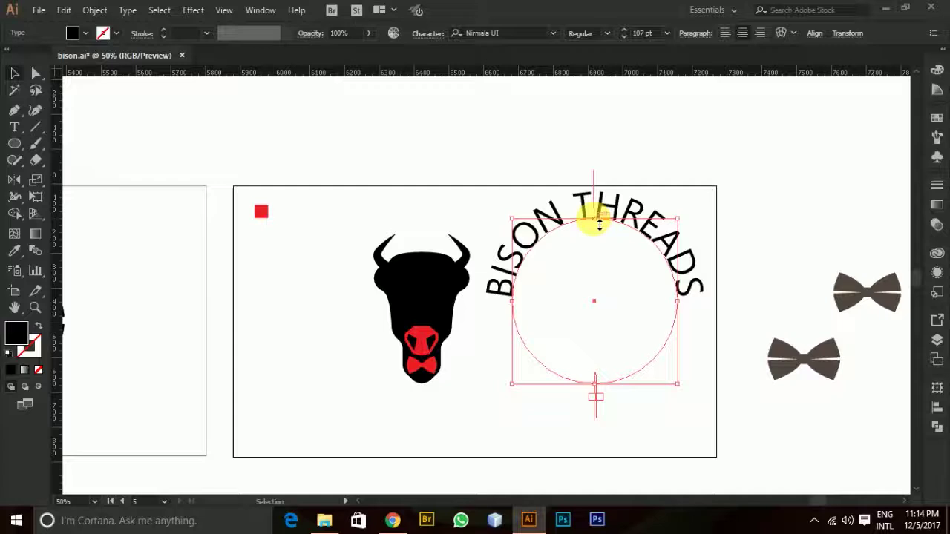
{"action": "scroll", "coordinate": [605, 224], "scroll_direction": "up", "scroll_amount": 2}
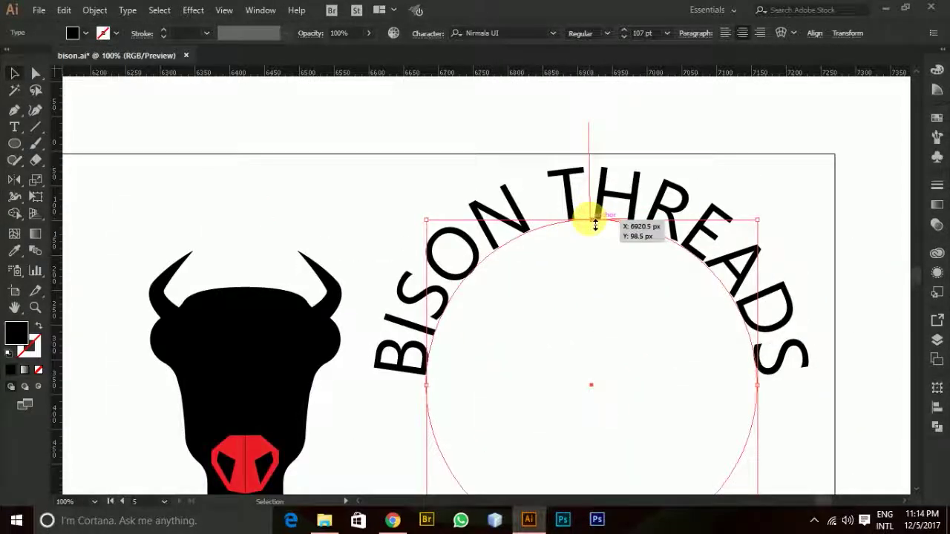
{"action": "left_click_drag", "start_coordinate": [592, 200], "coordinate": [588, 411]}
{"action": "scroll", "coordinate": [587, 411], "scroll_direction": "down", "scroll_amount": 3}
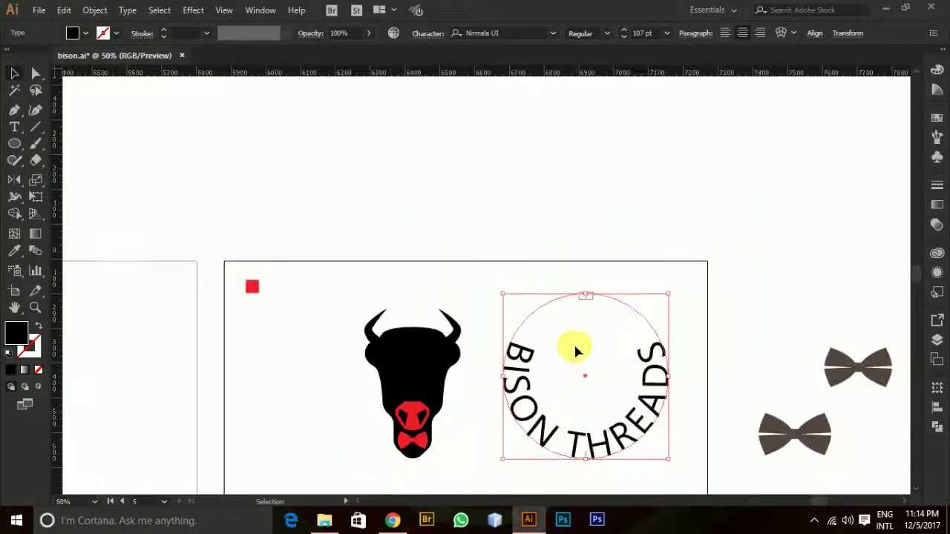
{"action": "scroll", "coordinate": [628, 392], "scroll_direction": "down", "scroll_amount": 1}
{"action": "scroll", "coordinate": [611, 366], "scroll_direction": "up", "scroll_amount": 2}
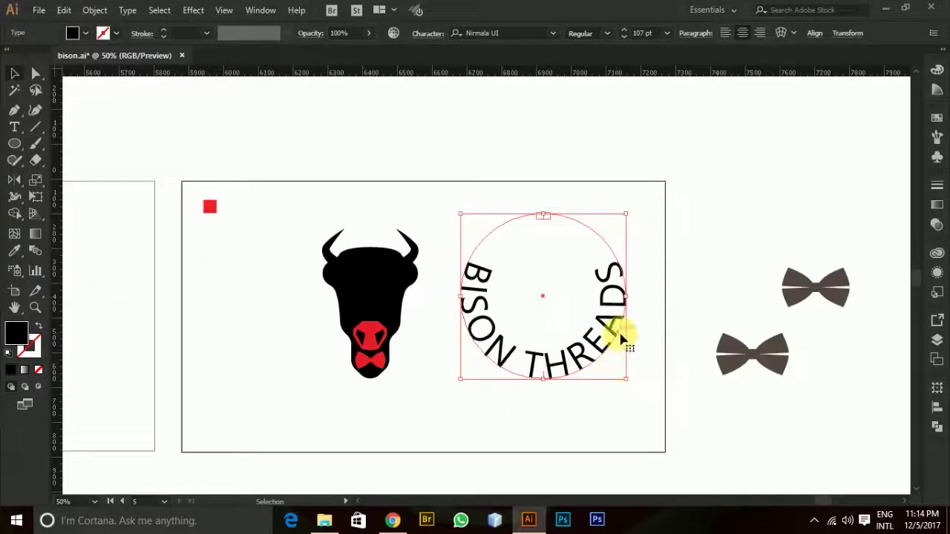
Reduce the BISON THREADS font size to 89 pt.
{"action": "left_click", "coordinate": [624, 36]}
{"action": "left_click", "coordinate": [624, 36]}
{"action": "left_click", "coordinate": [624, 36]}
{"action": "left_click", "coordinate": [623, 36]}
{"action": "left_click", "coordinate": [624, 36]}
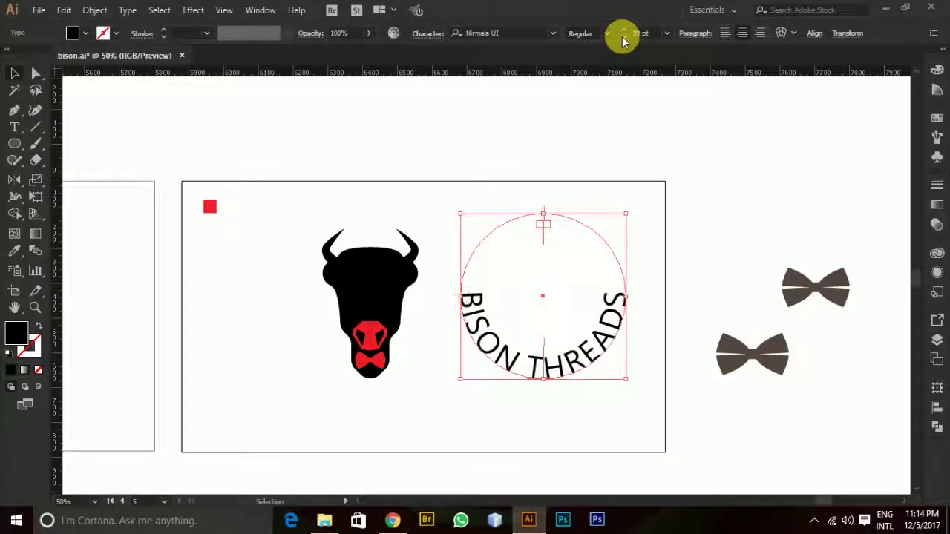
{"action": "left_click", "coordinate": [623, 32]}
{"action": "left_click", "coordinate": [623, 33]}
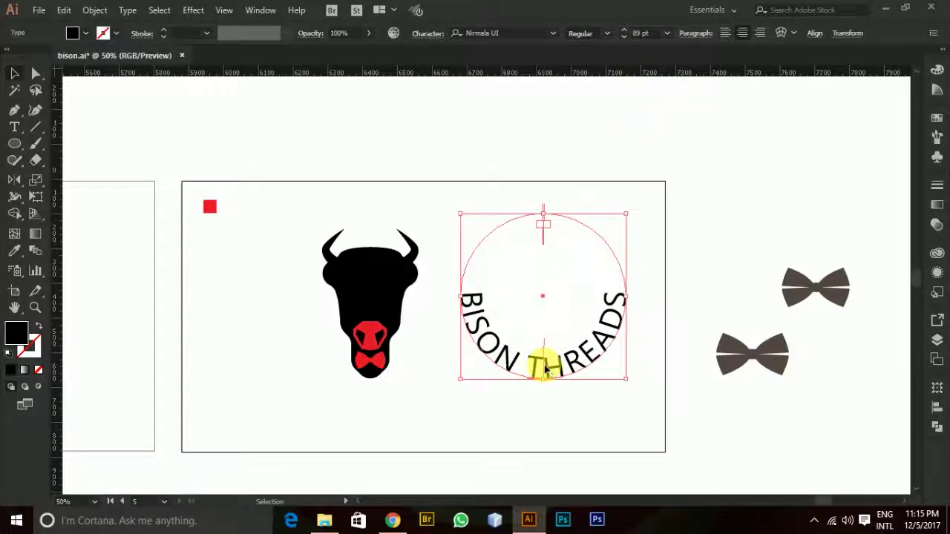
Set the path text size to 87 pt, re-center it on the circle's lower arc and deselect it.
{"action": "left_click_drag", "start_coordinate": [545, 368], "coordinate": [549, 371]}
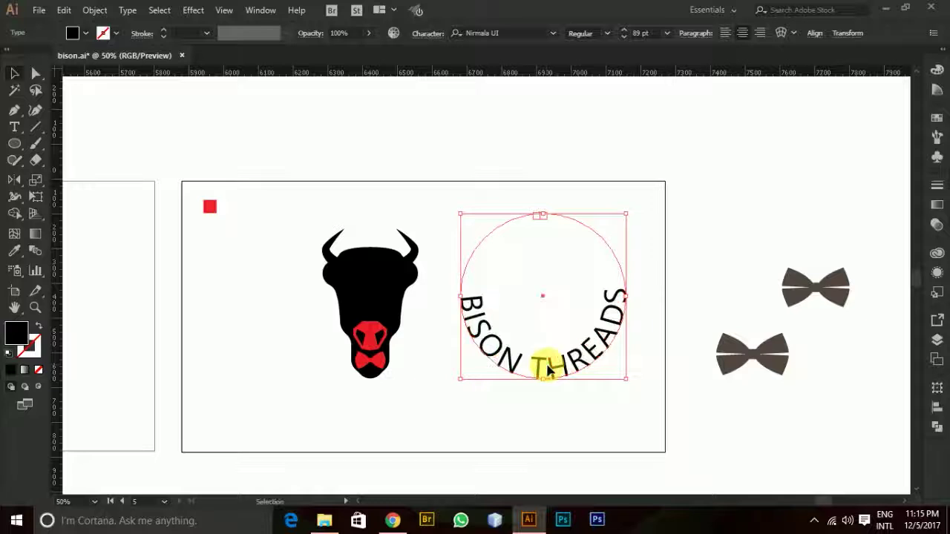
{"action": "left_click", "coordinate": [621, 35]}
{"action": "left_click", "coordinate": [621, 36]}
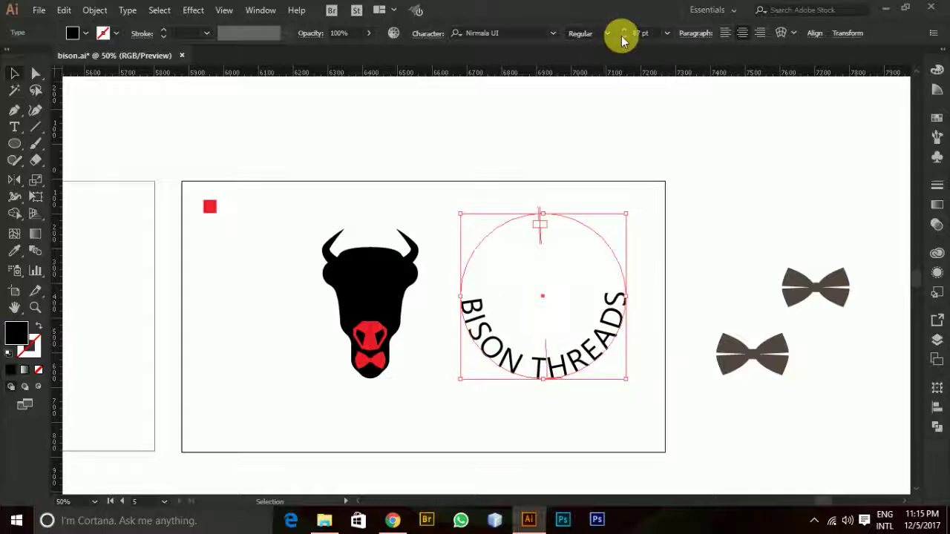
{"action": "left_click_drag", "start_coordinate": [548, 357], "coordinate": [543, 357]}
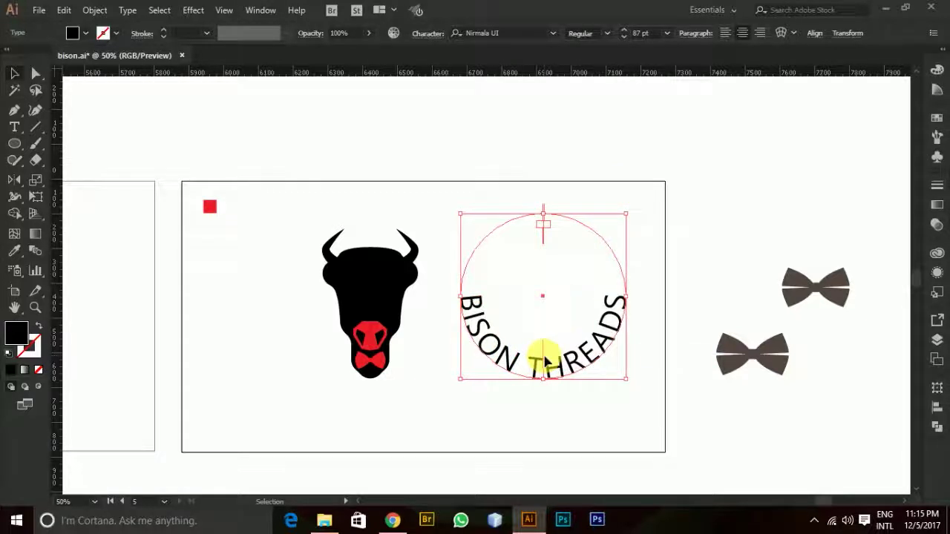
{"action": "left_click", "coordinate": [443, 166]}
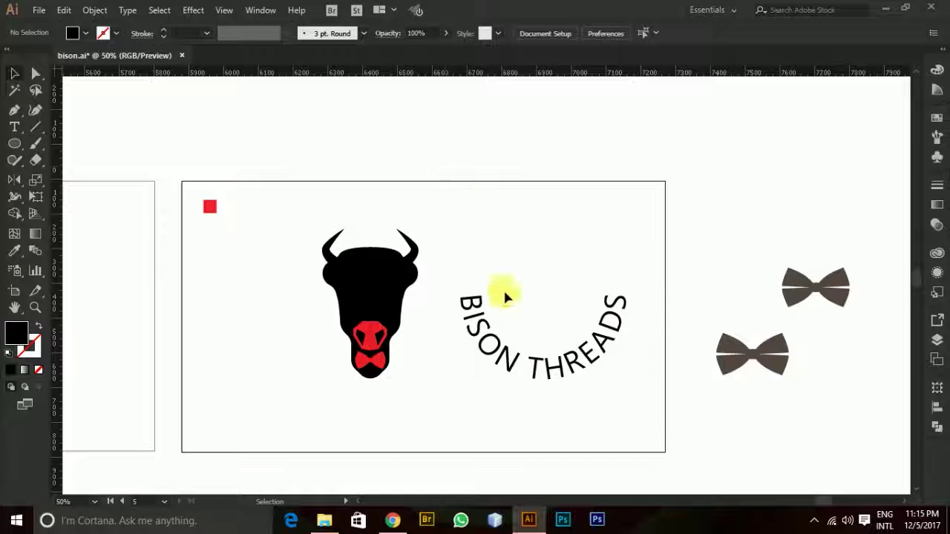
Move the curved text onto the bison so it wraps centered beneath the head, and deselect it.
{"action": "left_click_drag", "start_coordinate": [513, 369], "coordinate": [340, 392]}
{"action": "left_click", "coordinate": [525, 394]}
{"action": "scroll", "coordinate": [650, 323], "scroll_direction": "down", "scroll_amount": 3}
{"action": "scroll", "coordinate": [639, 325], "scroll_direction": "up", "scroll_amount": 3}
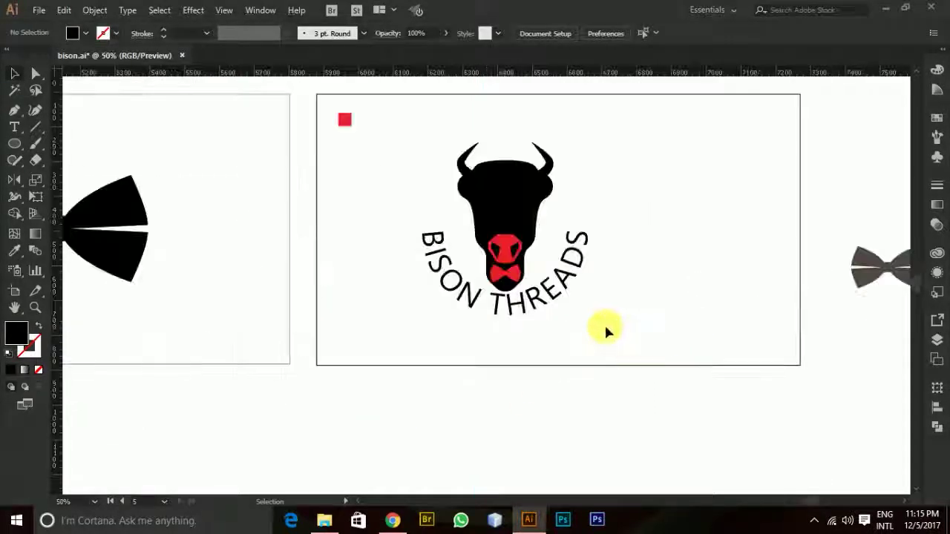
Scale the text circle up proportionally from its center to leave more room around the head, and deselect it.
{"action": "left_click", "coordinate": [547, 305]}
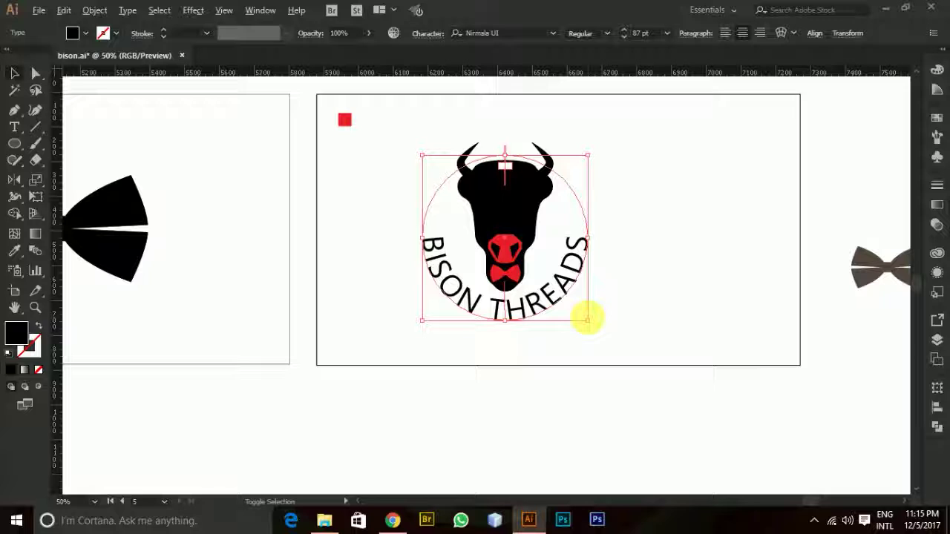
{"action": "left_click_drag", "start_coordinate": [587, 320], "coordinate": [608, 342]}
{"action": "left_click", "coordinate": [709, 265]}
{"action": "scroll", "coordinate": [708, 260], "scroll_direction": "down", "scroll_amount": 1}
{"action": "scroll", "coordinate": [710, 236], "scroll_direction": "up", "scroll_amount": 1}
Change the font of the BISON THREADS path text to Adobe 고딕 Std B.
{"action": "left_click", "coordinate": [576, 294]}
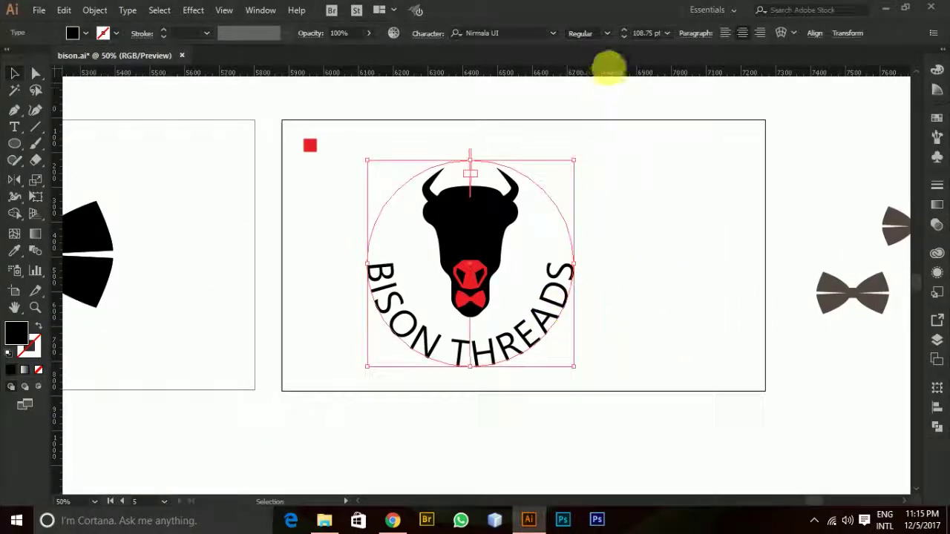
{"action": "left_click", "coordinate": [553, 37]}
{"action": "left_click", "coordinate": [524, 76]}
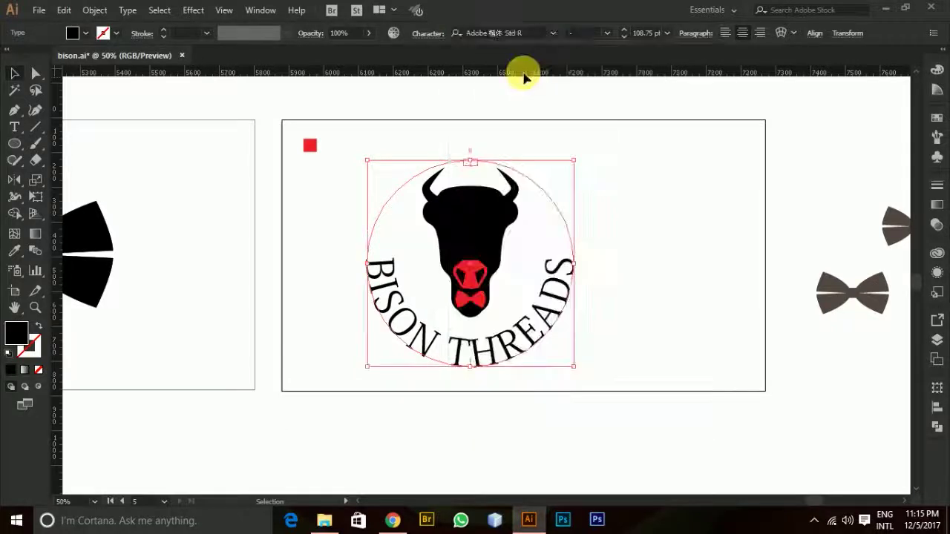
{"action": "left_click", "coordinate": [553, 34]}
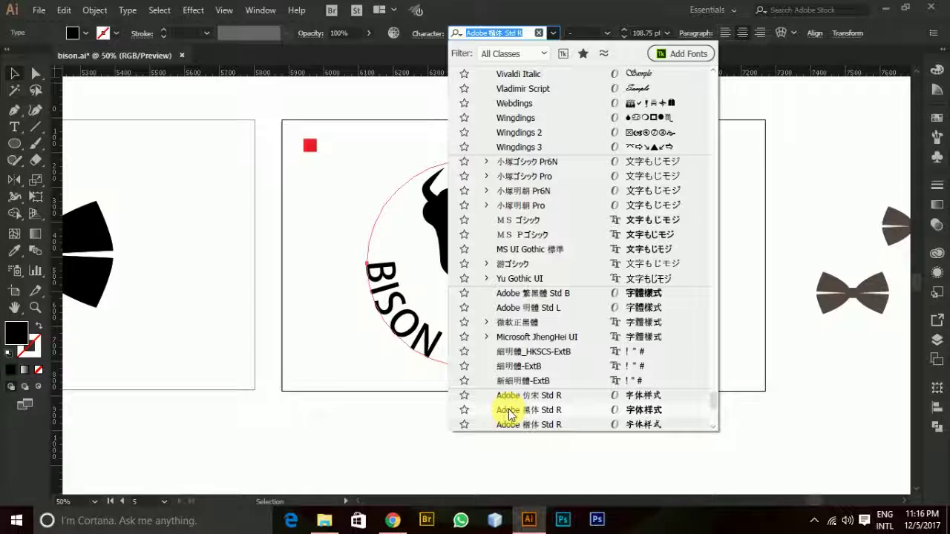
{"action": "scroll", "coordinate": [510, 412], "scroll_direction": "down", "scroll_amount": 3}
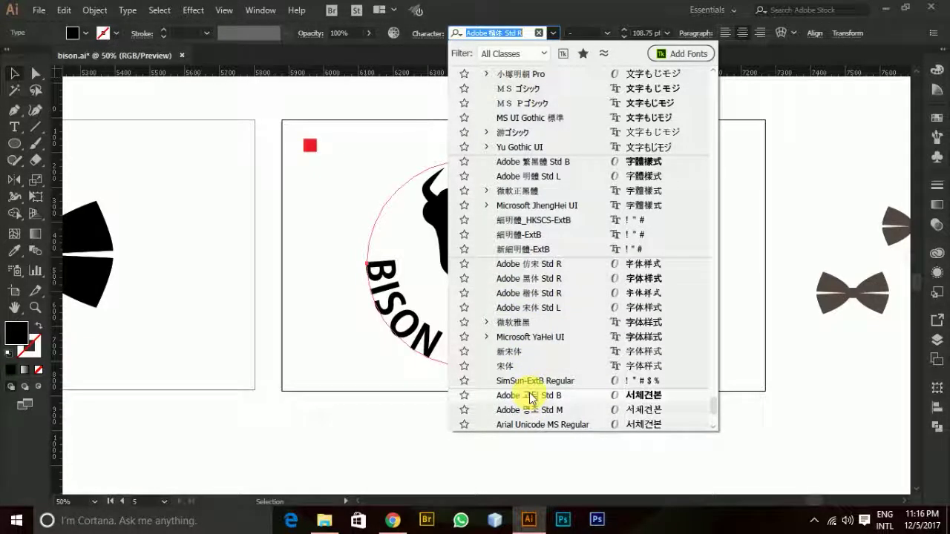
{"action": "left_click", "coordinate": [530, 398]}
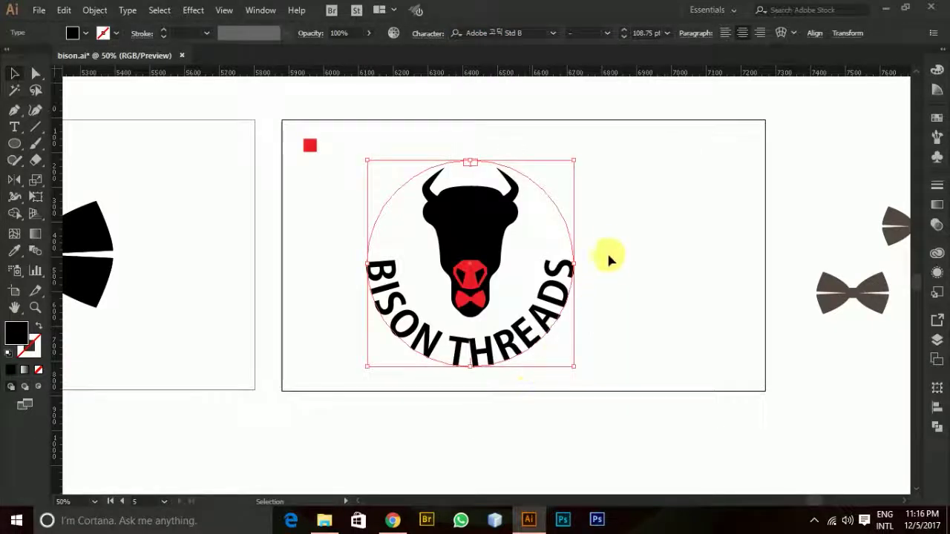
Reduce the BISON THREADS font size to 87 pt and deselect the text.
{"action": "left_click", "coordinate": [626, 37]}
{"action": "left_click", "coordinate": [626, 37]}
{"action": "left_click", "coordinate": [626, 37]}
{"action": "left_click", "coordinate": [626, 37]}
{"action": "left_click", "coordinate": [626, 37]}
{"action": "left_click", "coordinate": [626, 37]}
{"action": "left_click", "coordinate": [626, 37]}
{"action": "left_click", "coordinate": [625, 37]}
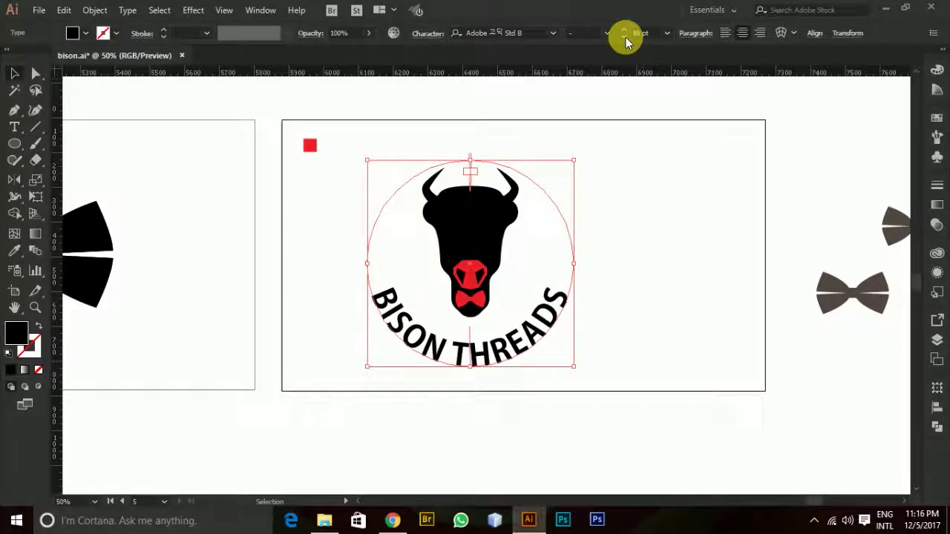
{"action": "left_click", "coordinate": [626, 37]}
{"action": "left_click", "coordinate": [626, 37]}
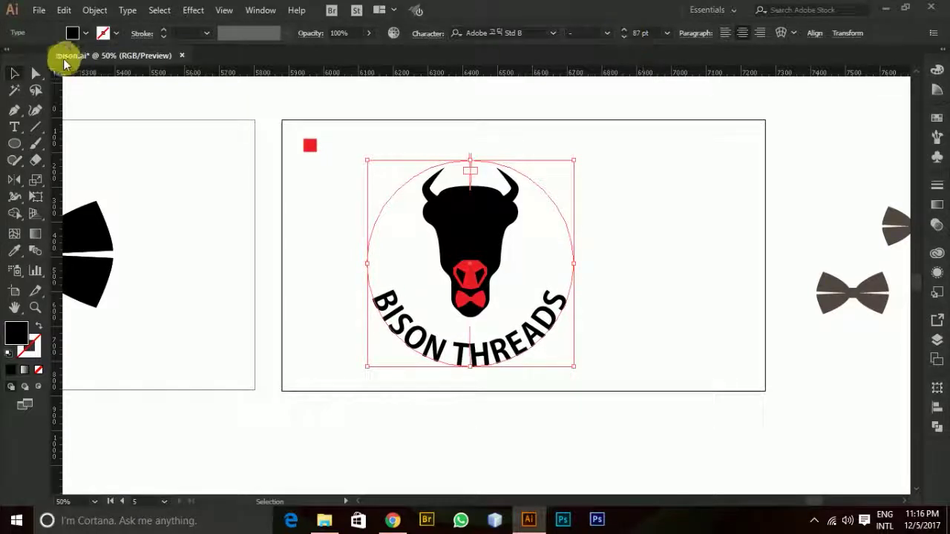
{"action": "left_click", "coordinate": [13, 73]}
{"action": "left_click", "coordinate": [195, 172]}
{"action": "scroll", "coordinate": [577, 323], "scroll_direction": "down", "scroll_amount": 2}
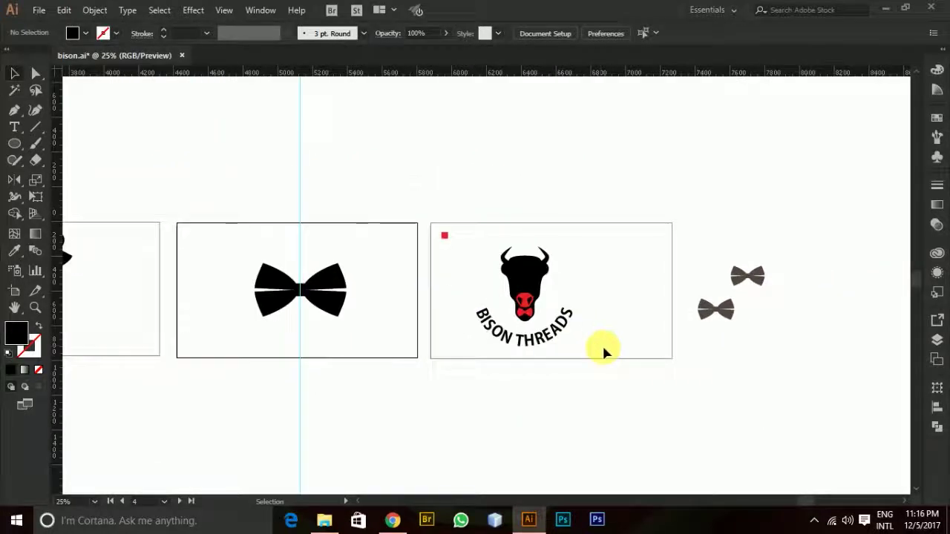
Scale the BISON THREADS text circle down proportionally from its center so the lettering becomes 67.41 pt.
{"action": "scroll", "coordinate": [602, 343], "scroll_direction": "up", "scroll_amount": 2}
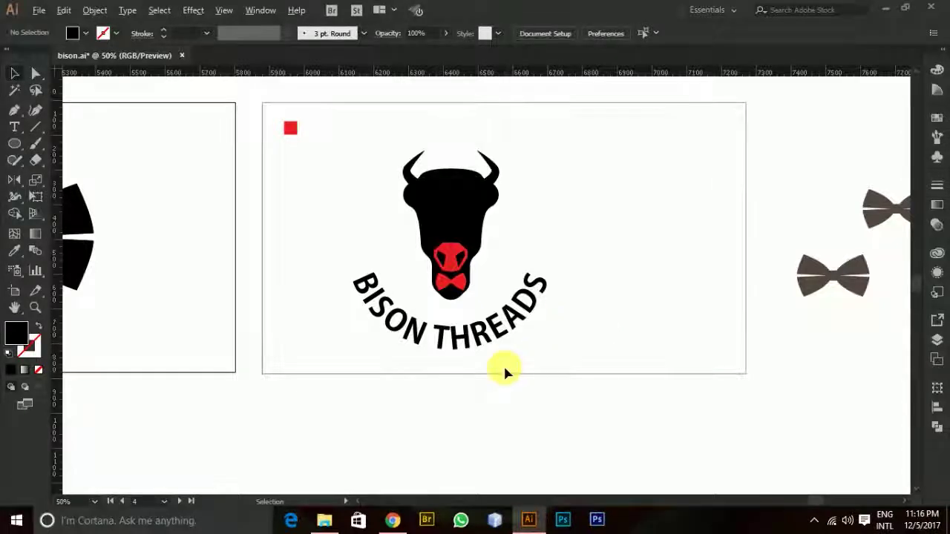
{"action": "scroll", "coordinate": [503, 368], "scroll_direction": "up", "scroll_amount": 1}
{"action": "scroll", "coordinate": [481, 383], "scroll_direction": "up", "scroll_amount": 1}
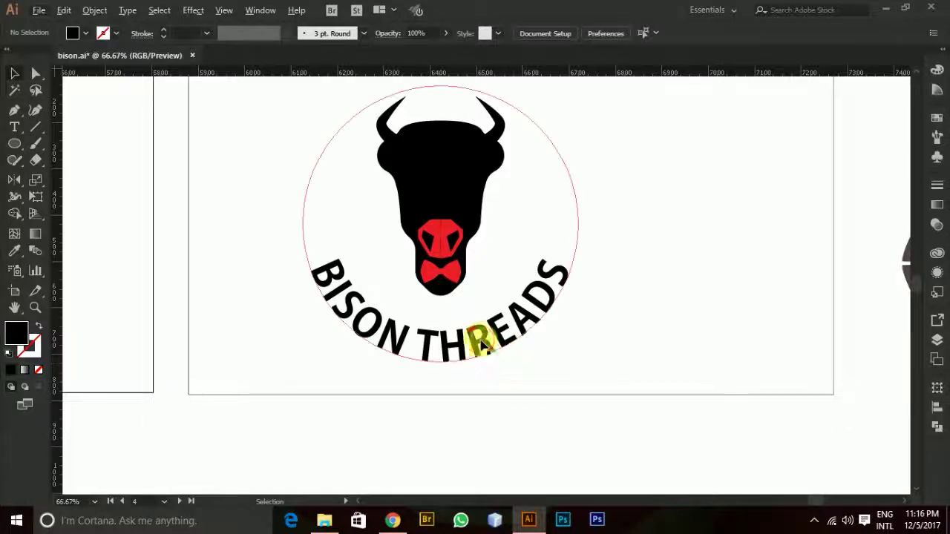
{"action": "left_click", "coordinate": [479, 342]}
{"action": "left_click_drag", "start_coordinate": [584, 368], "coordinate": [550, 332]}
{"action": "left_click", "coordinate": [614, 301]}
{"action": "scroll", "coordinate": [593, 299], "scroll_direction": "down", "scroll_amount": 2}
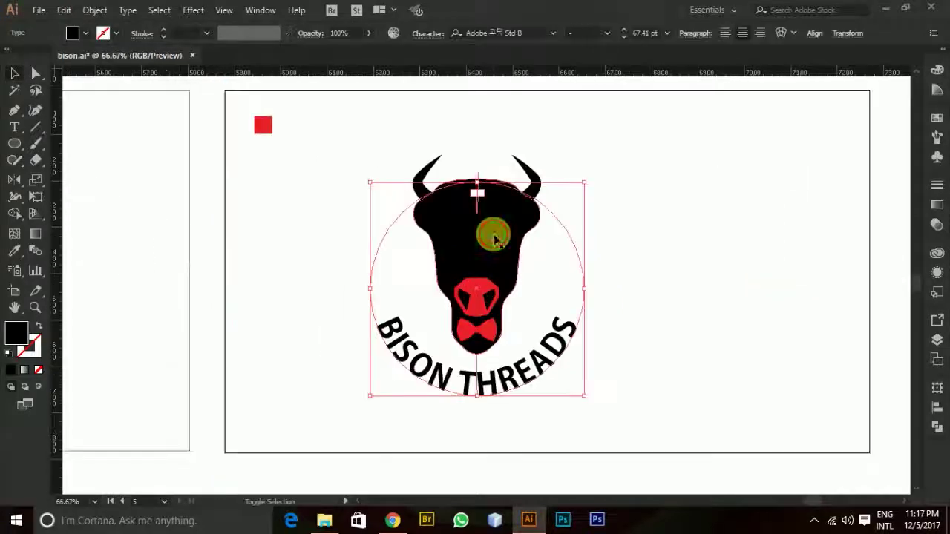
Align the BISON THREADS text circle horizontally to the center of the bison head, using the head as key object, and deselect.
{"action": "left_click", "coordinate": [495, 239], "text": "shift"}
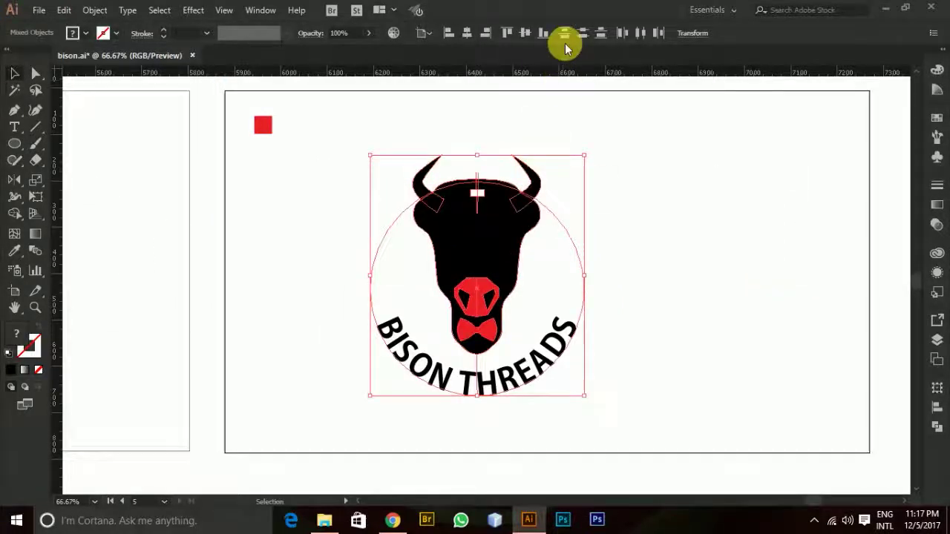
{"action": "left_click", "coordinate": [472, 34]}
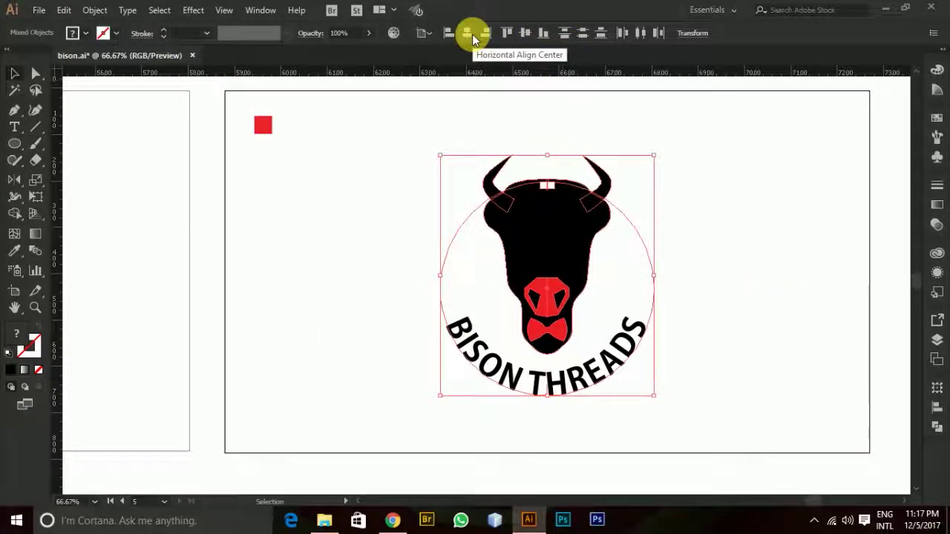
{"action": "left_click", "coordinate": [462, 238]}
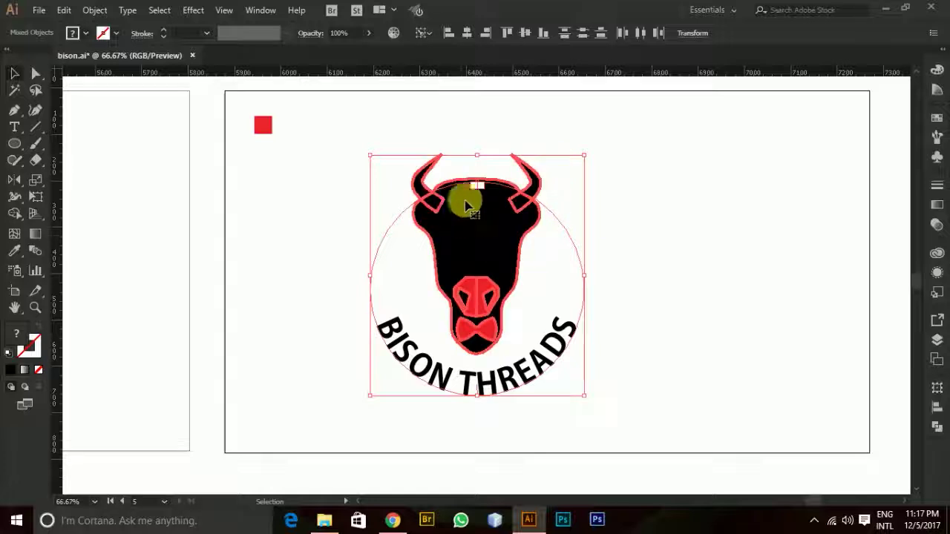
{"action": "left_click", "coordinate": [465, 37]}
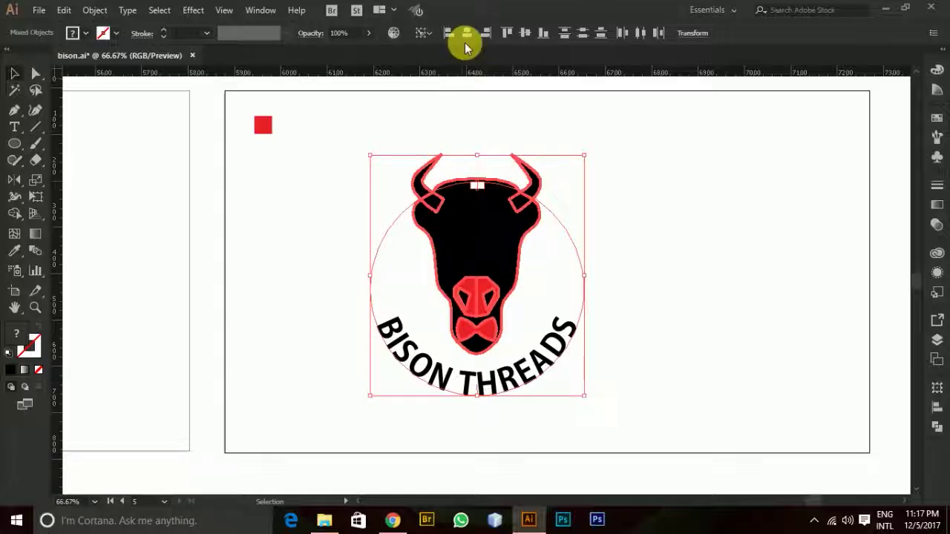
{"action": "left_click", "coordinate": [526, 35]}
{"action": "key", "text": "ctrl+z"}
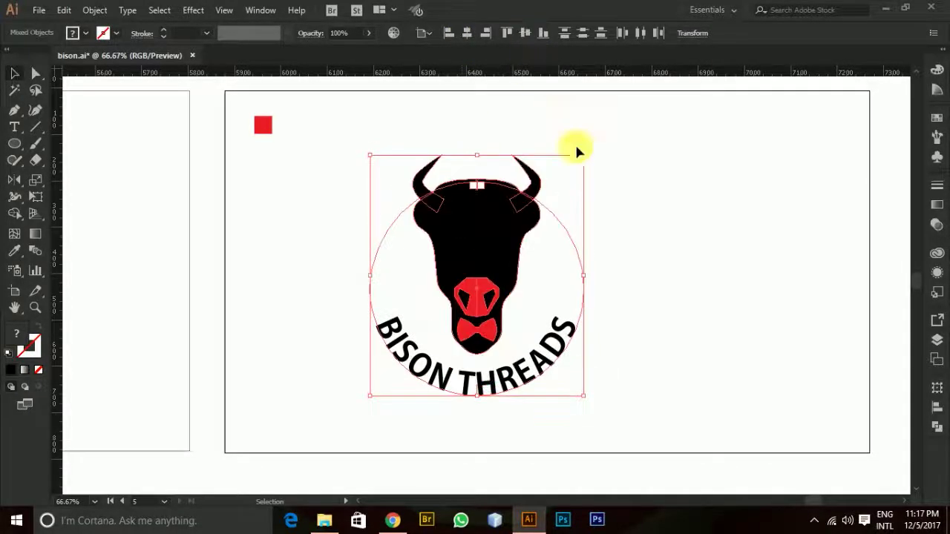
{"action": "left_click", "coordinate": [703, 253]}
Select the BISON THREADS path text, open its character settings and try to increase the kerning.
{"action": "left_click", "coordinate": [545, 369]}
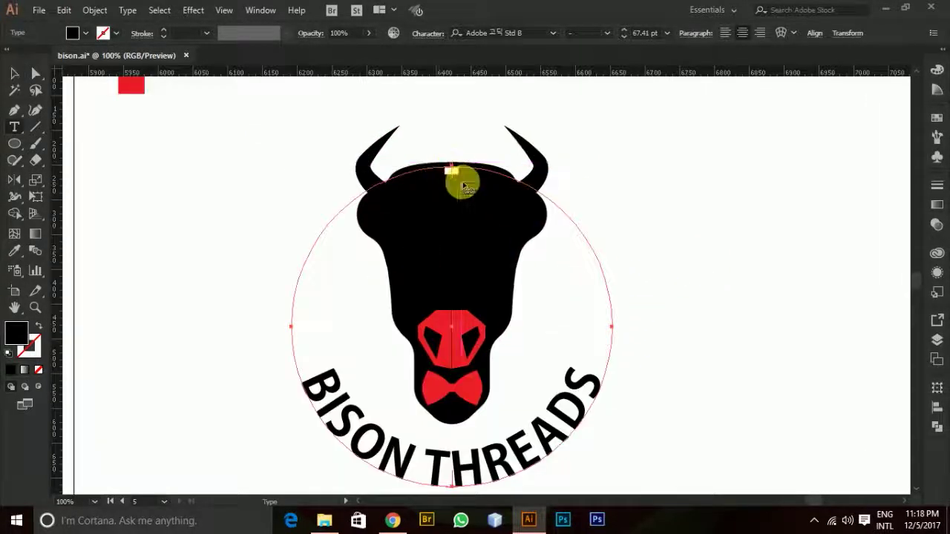
{"action": "scroll", "coordinate": [463, 183], "scroll_direction": "up", "scroll_amount": 1}
{"action": "left_click", "coordinate": [14, 74]}
{"action": "mouse_move", "coordinate": [445, 176]}
{"action": "left_mouse_down"}
{"action": "mouse_move", "coordinate": [473, 183]}
{"action": "mouse_move", "coordinate": [375, 185]}
{"action": "mouse_move", "coordinate": [321, 266]}
{"action": "mouse_move", "coordinate": [339, 229]}
{"action": "mouse_move", "coordinate": [466, 186]}
{"action": "mouse_move", "coordinate": [446, 193]}
{"action": "left_mouse_up"}
{"action": "scroll", "coordinate": [600, 191], "scroll_direction": "down", "scroll_amount": 3}
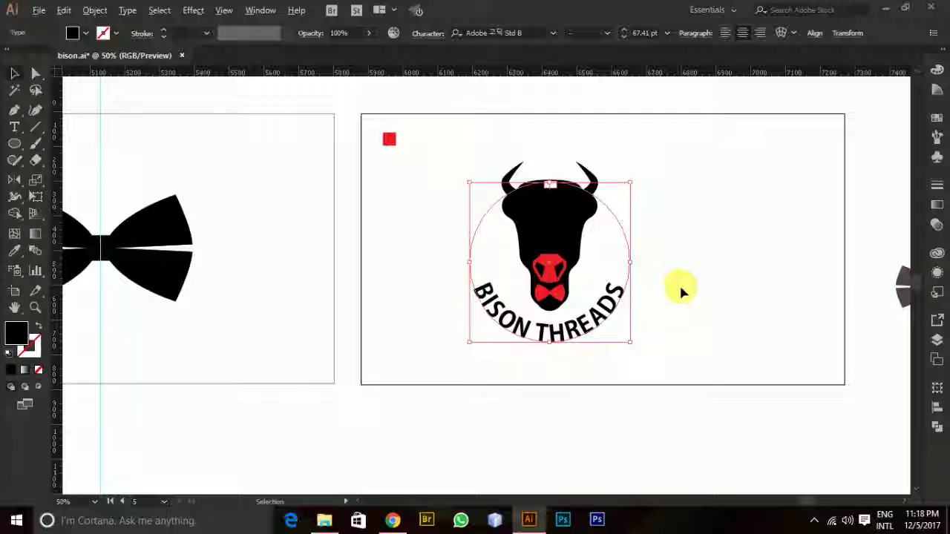
{"action": "scroll", "coordinate": [679, 282], "scroll_direction": "up", "scroll_amount": 2}
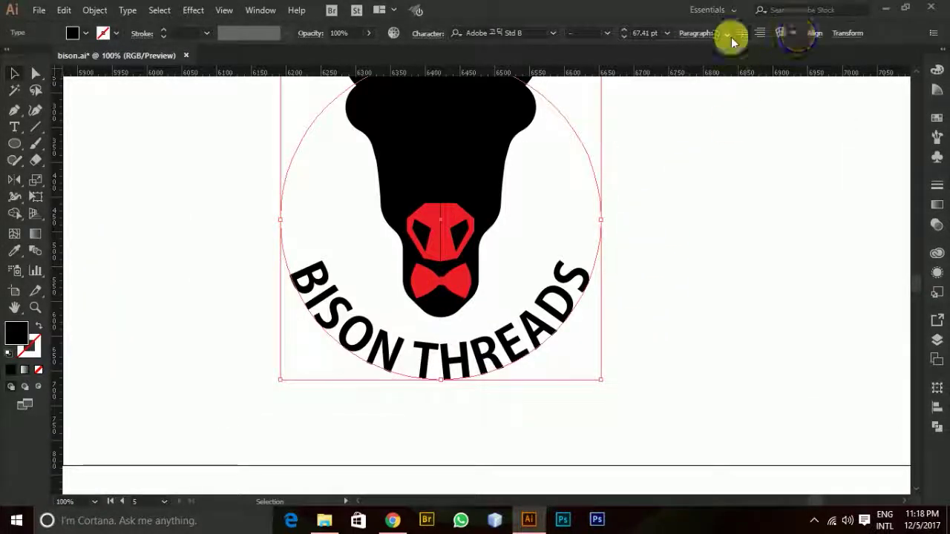
{"action": "left_click", "coordinate": [692, 33]}
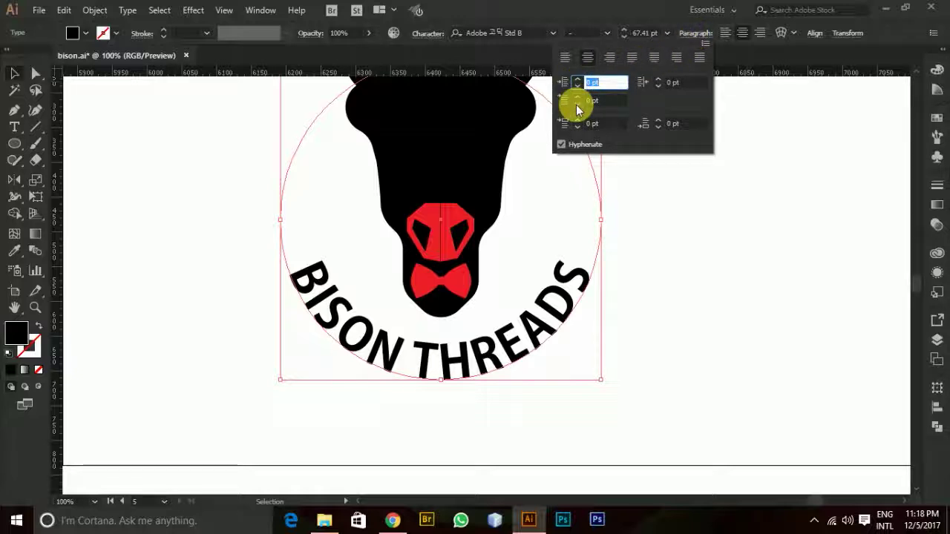
{"action": "left_click", "coordinate": [426, 33]}
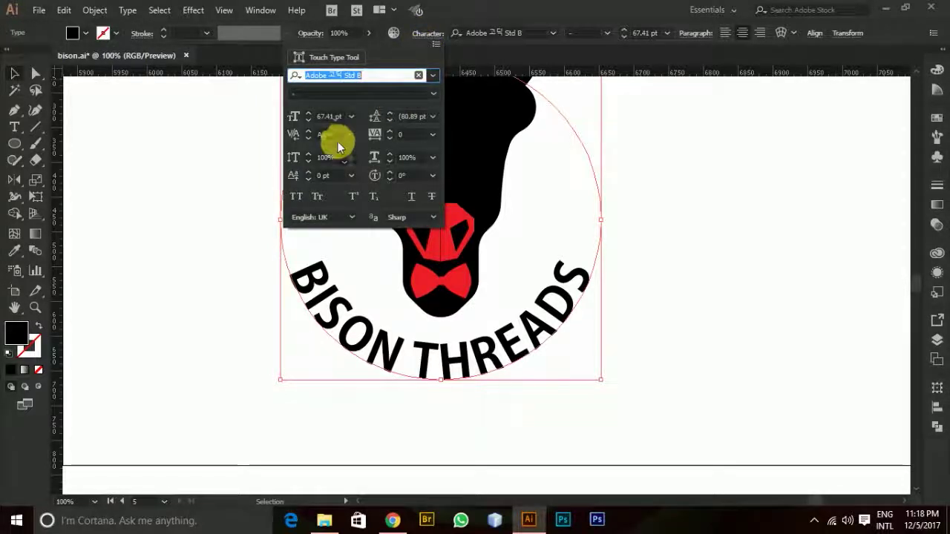
{"action": "left_click", "coordinate": [306, 131]}
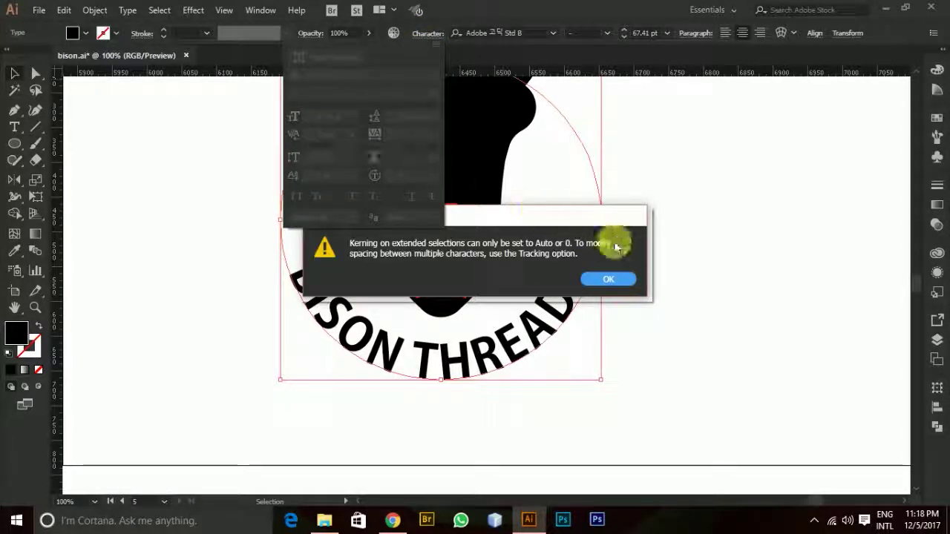
{"action": "left_click", "coordinate": [609, 284]}
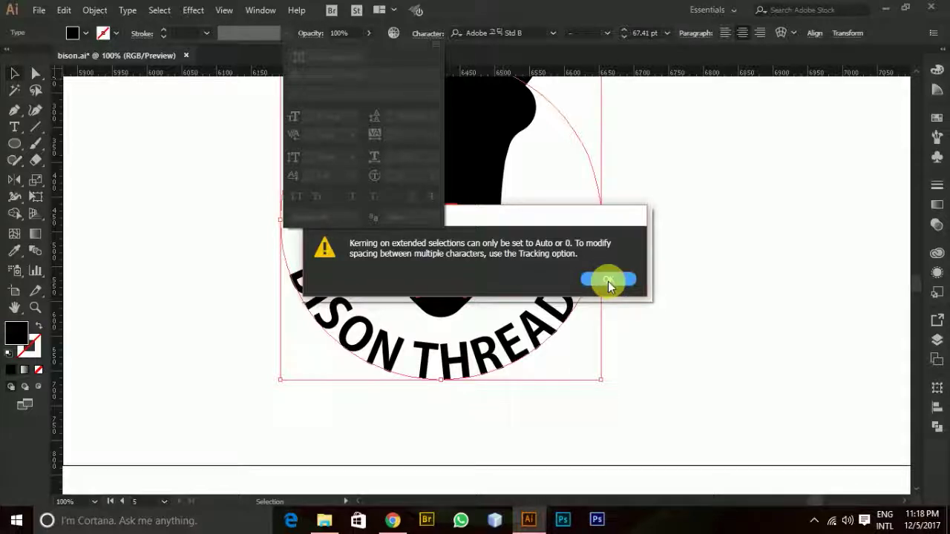
{"action": "left_click", "coordinate": [608, 281]}
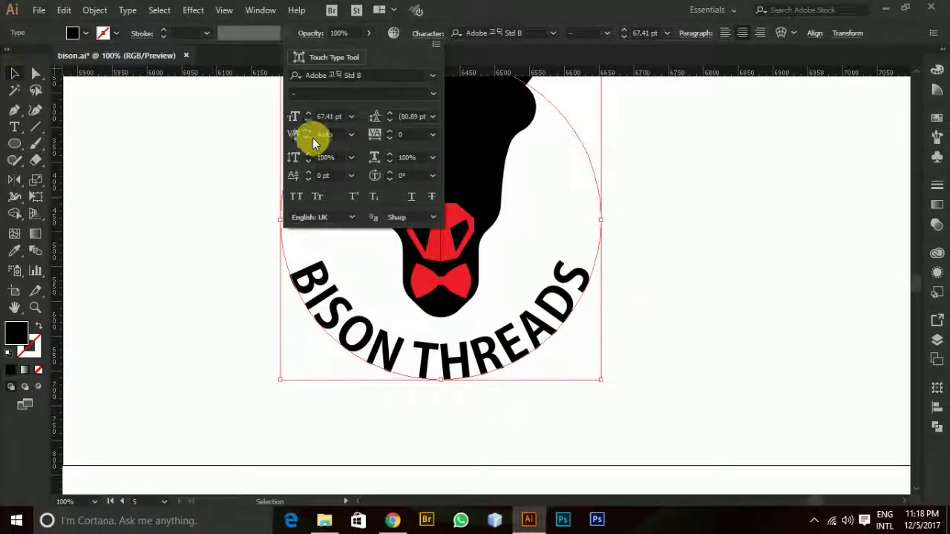
Widen the tracking of the BISON THREADS path text to about 230 and deselect the text.
{"action": "left_click", "coordinate": [390, 131]}
{"action": "left_click", "coordinate": [389, 130]}
{"action": "left_click", "coordinate": [390, 131]}
{"action": "left_click", "coordinate": [389, 131]}
{"action": "left_click", "coordinate": [390, 131]}
{"action": "left_click", "coordinate": [389, 131]}
{"action": "left_click", "coordinate": [389, 131]}
{"action": "left_click", "coordinate": [390, 130]}
{"action": "left_click", "coordinate": [390, 131]}
{"action": "left_click", "coordinate": [390, 131]}
{"action": "left_click", "coordinate": [390, 131]}
{"action": "left_click", "coordinate": [389, 130]}
{"action": "left_click", "coordinate": [390, 131]}
{"action": "left_click", "coordinate": [389, 131]}
{"action": "left_click", "coordinate": [389, 131]}
{"action": "left_click", "coordinate": [390, 131]}
{"action": "left_click", "coordinate": [390, 130]}
{"action": "left_click", "coordinate": [390, 131]}
{"action": "left_click", "coordinate": [390, 131]}
{"action": "left_click", "coordinate": [389, 131]}
{"action": "left_click", "coordinate": [390, 130]}
{"action": "left_click", "coordinate": [389, 131]}
{"action": "left_click", "coordinate": [390, 130]}
{"action": "left_click", "coordinate": [389, 130]}
{"action": "left_click", "coordinate": [390, 131]}
{"action": "left_click", "coordinate": [390, 131]}
{"action": "left_click", "coordinate": [390, 130]}
{"action": "left_click", "coordinate": [390, 130]}
{"action": "left_click", "coordinate": [389, 131]}
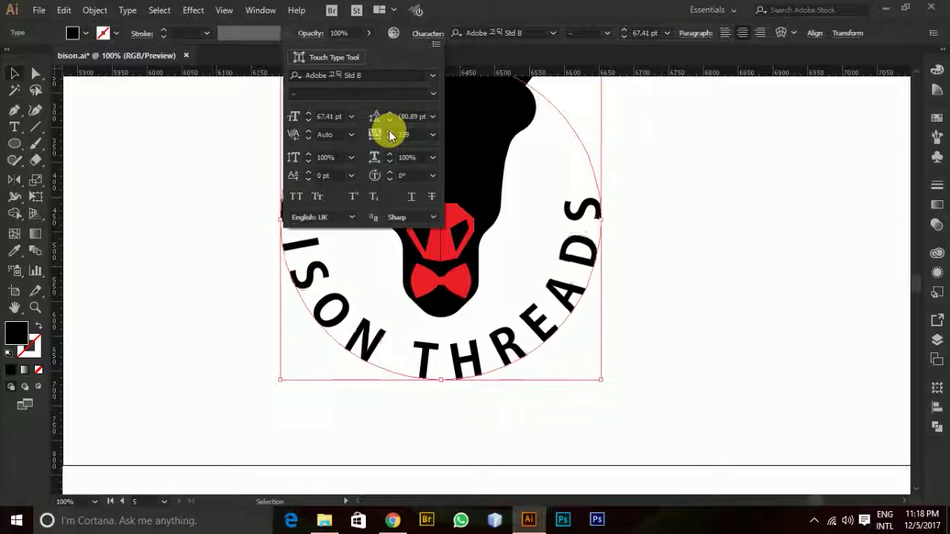
{"action": "left_click", "coordinate": [389, 130]}
{"action": "left_click", "coordinate": [389, 129]}
{"action": "key", "text": "Escape"}
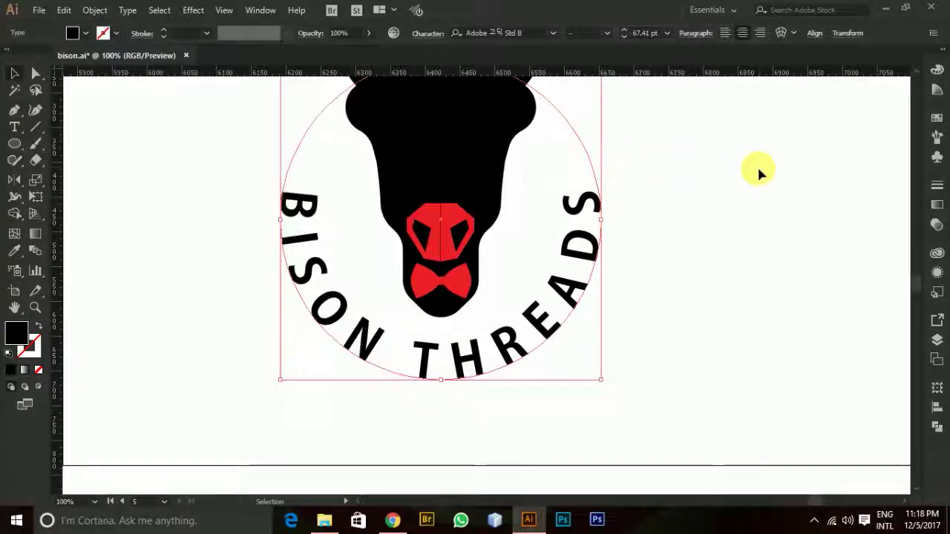
{"action": "scroll", "coordinate": [687, 205], "scroll_direction": "down", "scroll_amount": 2}
{"action": "scroll", "coordinate": [740, 233], "scroll_direction": "up", "scroll_amount": 1}
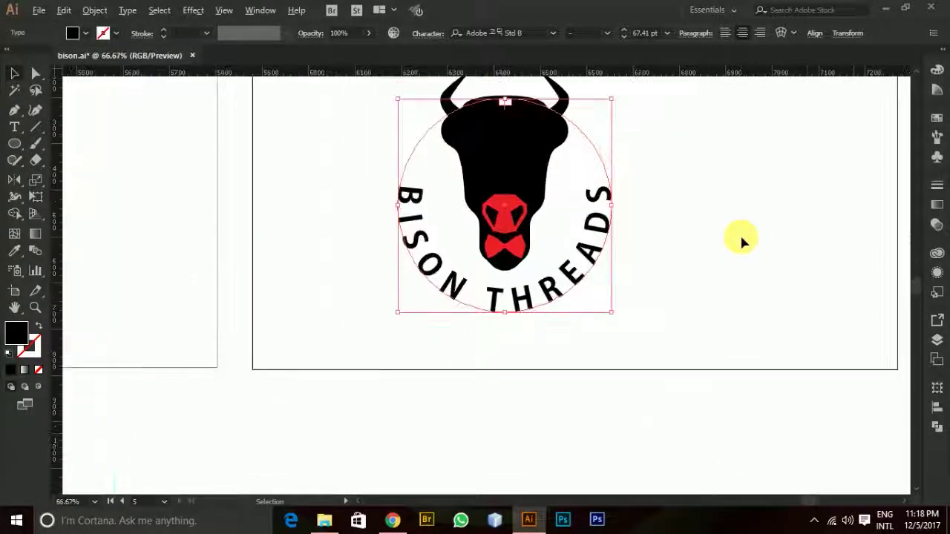
{"action": "scroll", "coordinate": [657, 226], "scroll_direction": "down", "scroll_amount": 2}
{"action": "scroll", "coordinate": [754, 223], "scroll_direction": "up", "scroll_amount": 1}
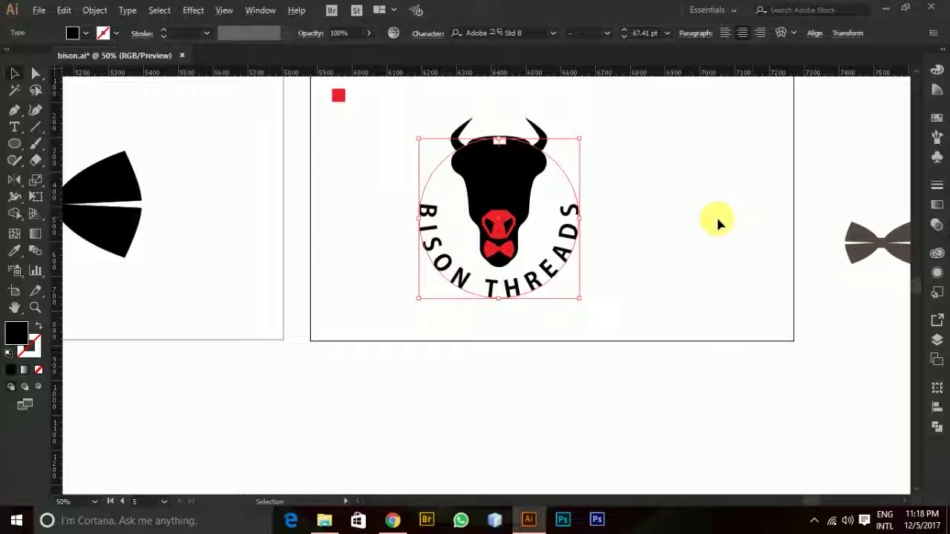
{"action": "key", "text": "a"}
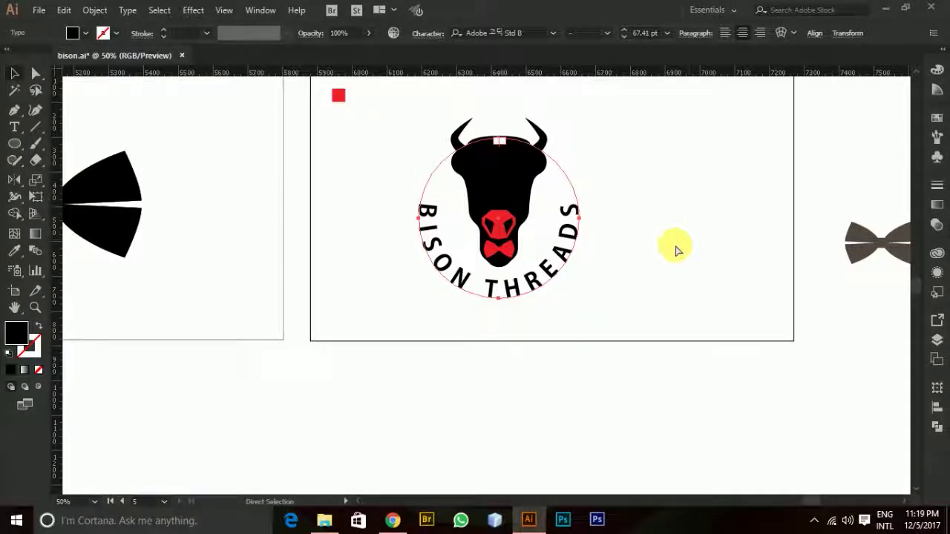
{"action": "left_click", "coordinate": [14, 73]}
{"action": "left_click", "coordinate": [322, 245]}
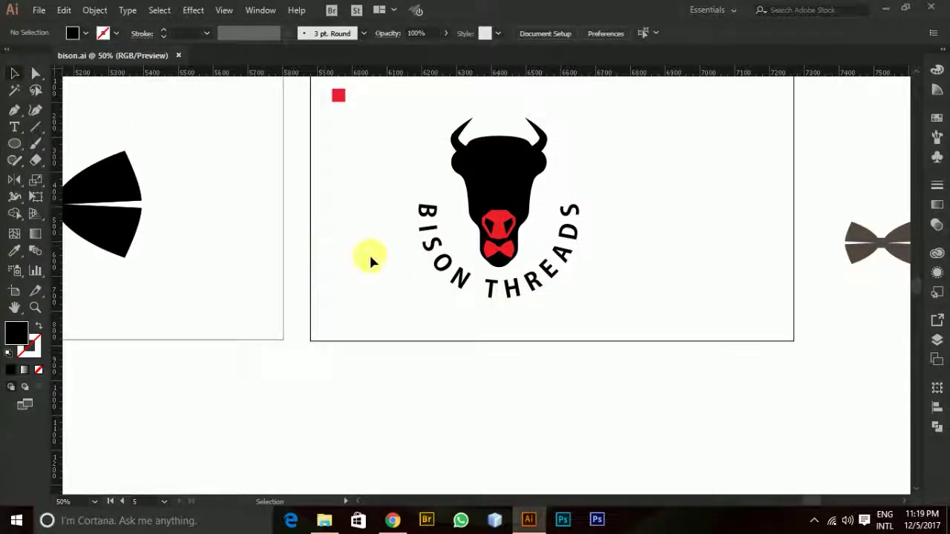
Save the bison.ai document with the spaced-out curved text.
{"action": "scroll", "coordinate": [596, 268], "scroll_direction": "down", "scroll_amount": 1}
{"action": "scroll", "coordinate": [632, 282], "scroll_direction": "up", "scroll_amount": 1}
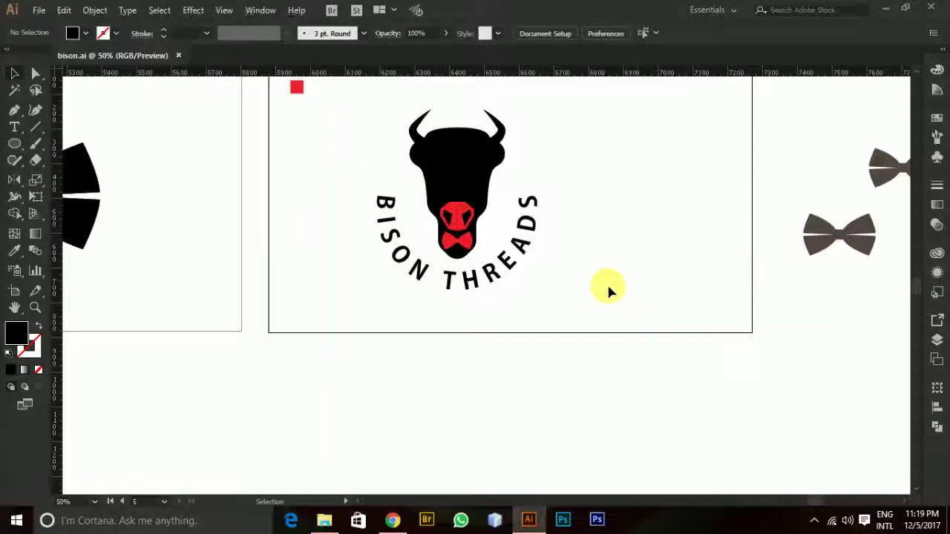
{"action": "scroll", "coordinate": [572, 237], "scroll_direction": "up", "scroll_amount": 1}
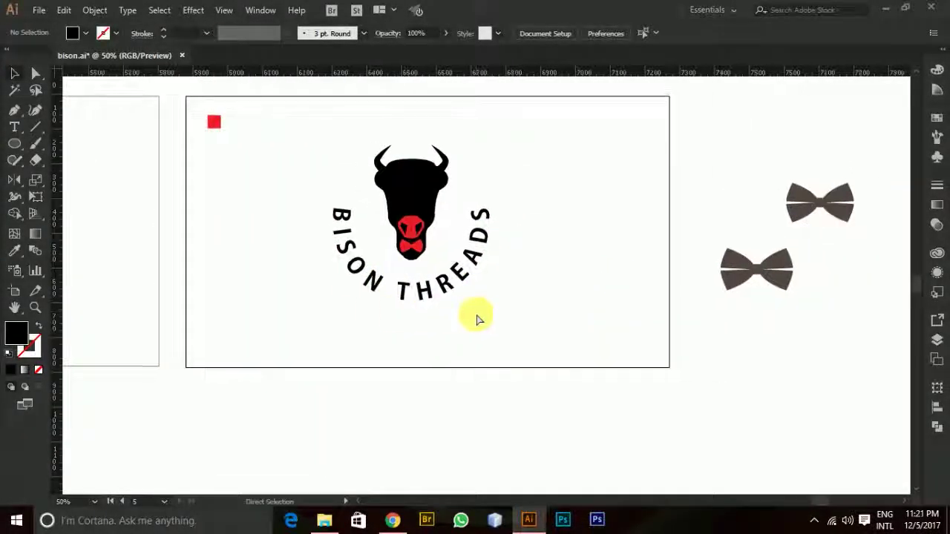
{"action": "key", "text": "ctrl+s"}
{"action": "key", "text": "v"}
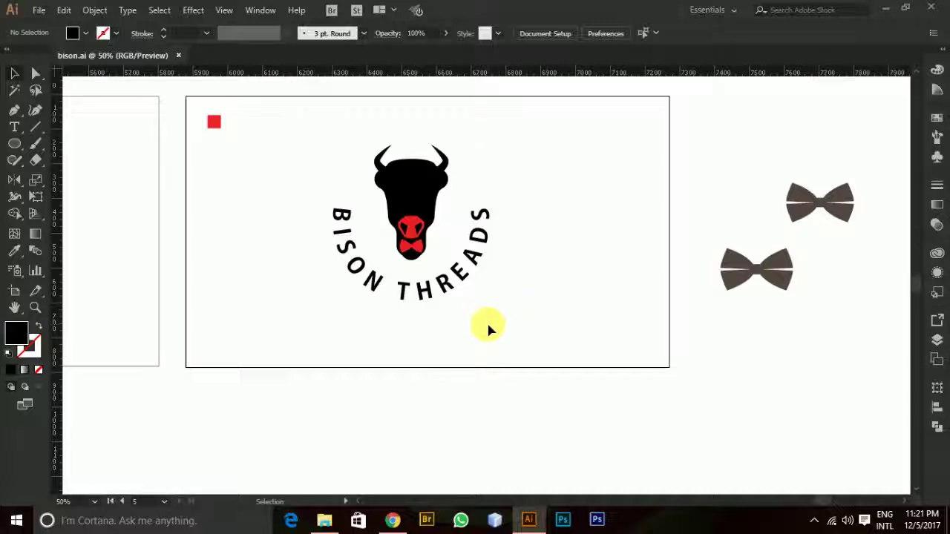
{"action": "key", "text": "ctrl+s"}
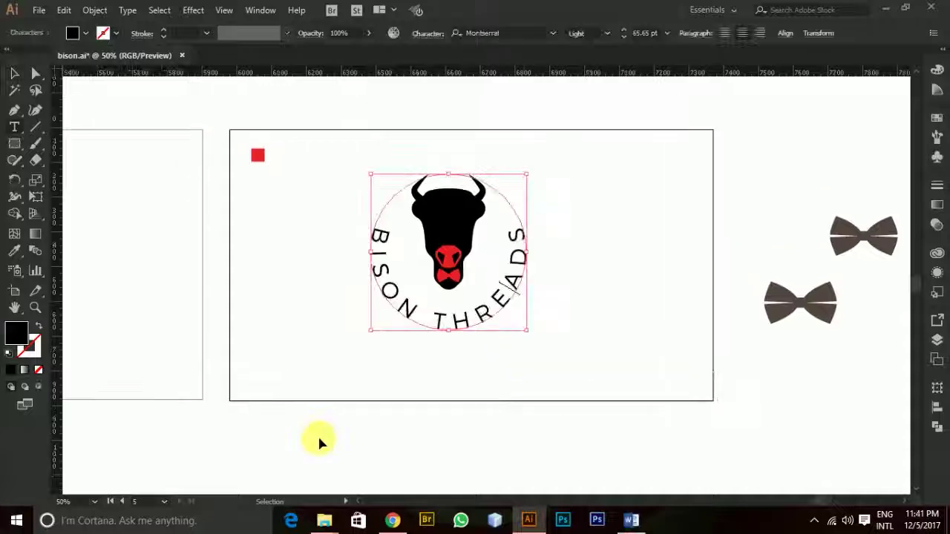
Change the font of the BISON THREADS path text to a thin serif typeface.
{"action": "left_click", "coordinate": [530, 32]}
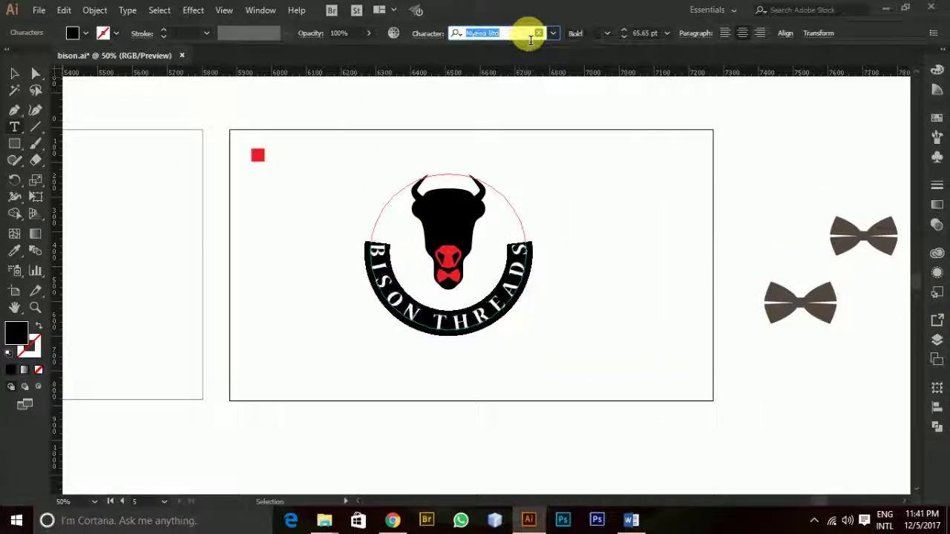
{"action": "key", "text": "Down"}
{"action": "key", "text": "Down"}
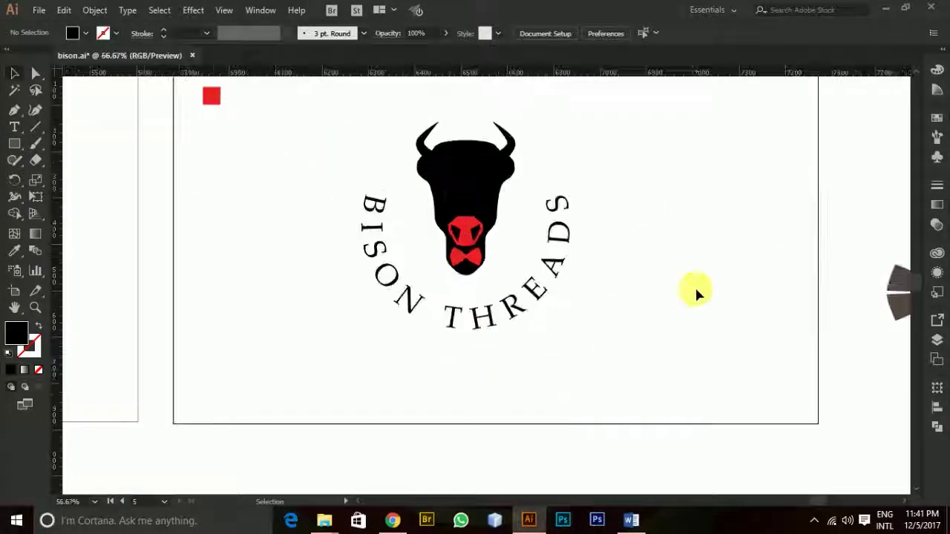